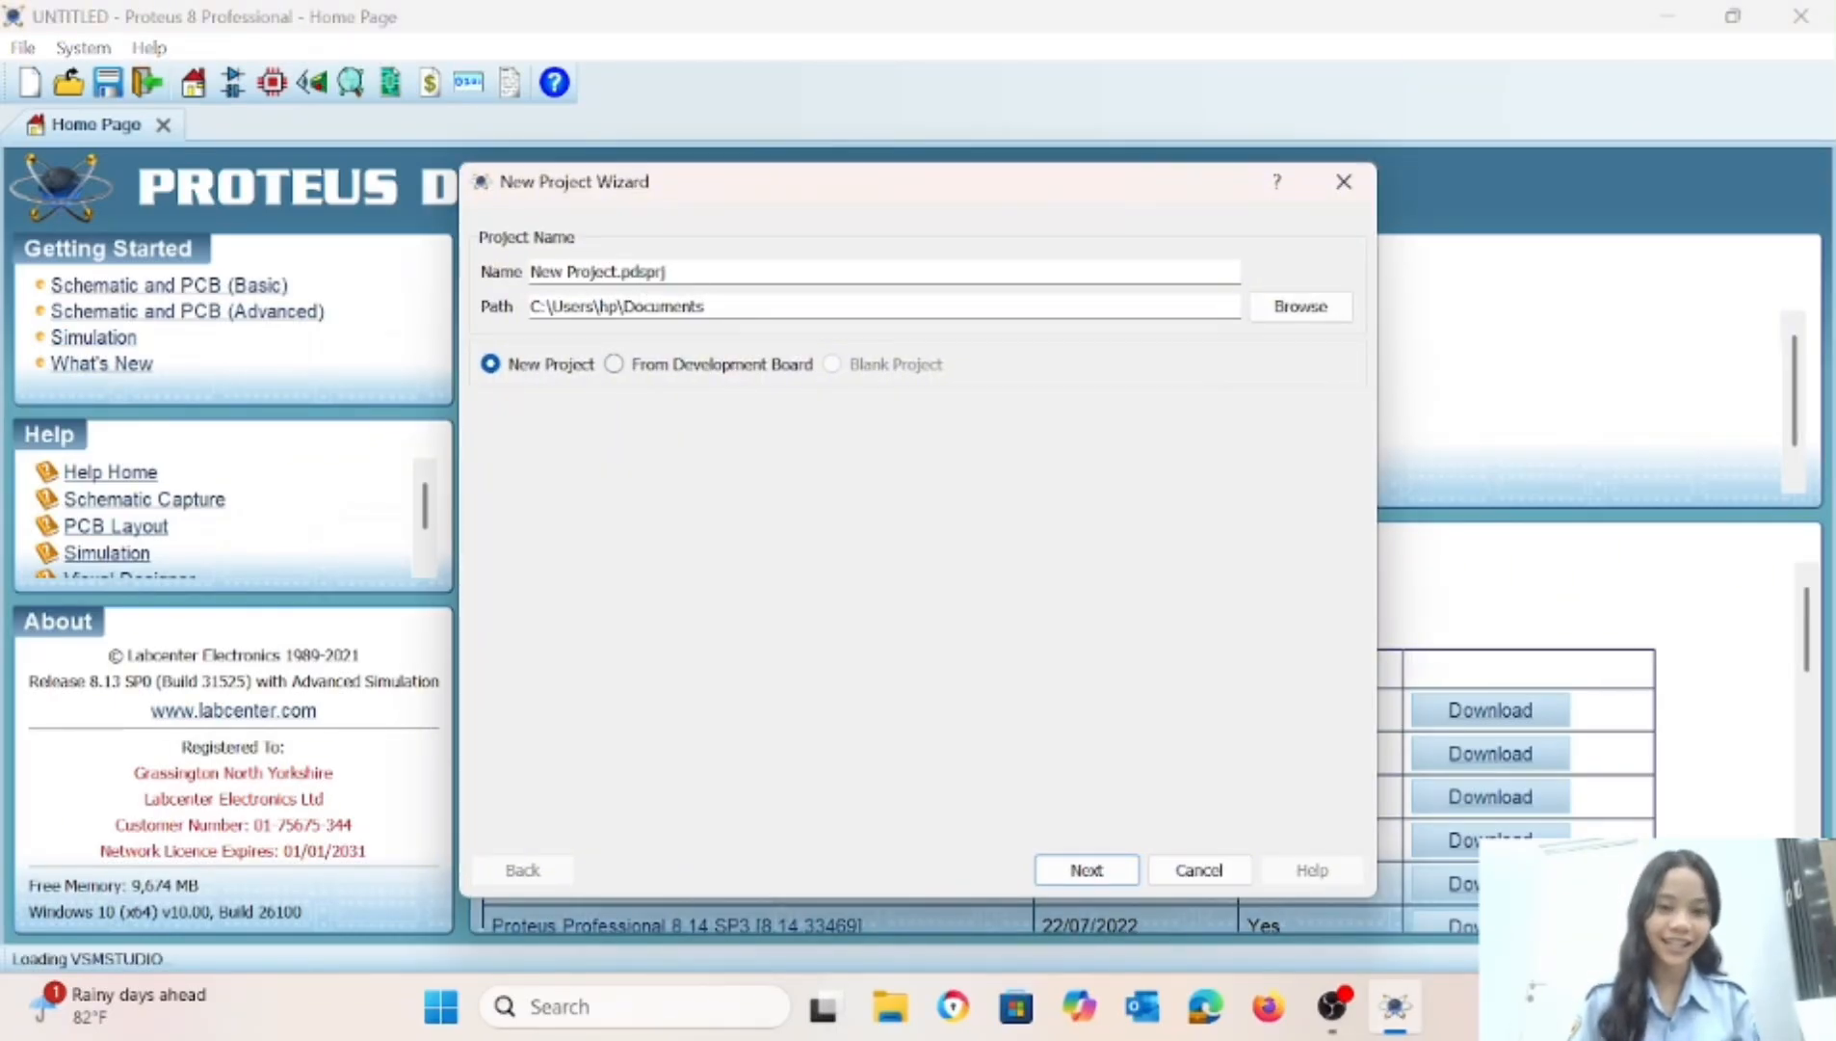
Name the new project "wire tester" in the Documents folder and replace the existing project of that name.
left_click_drag(618, 272, 527, 273)
key("BackSpace")
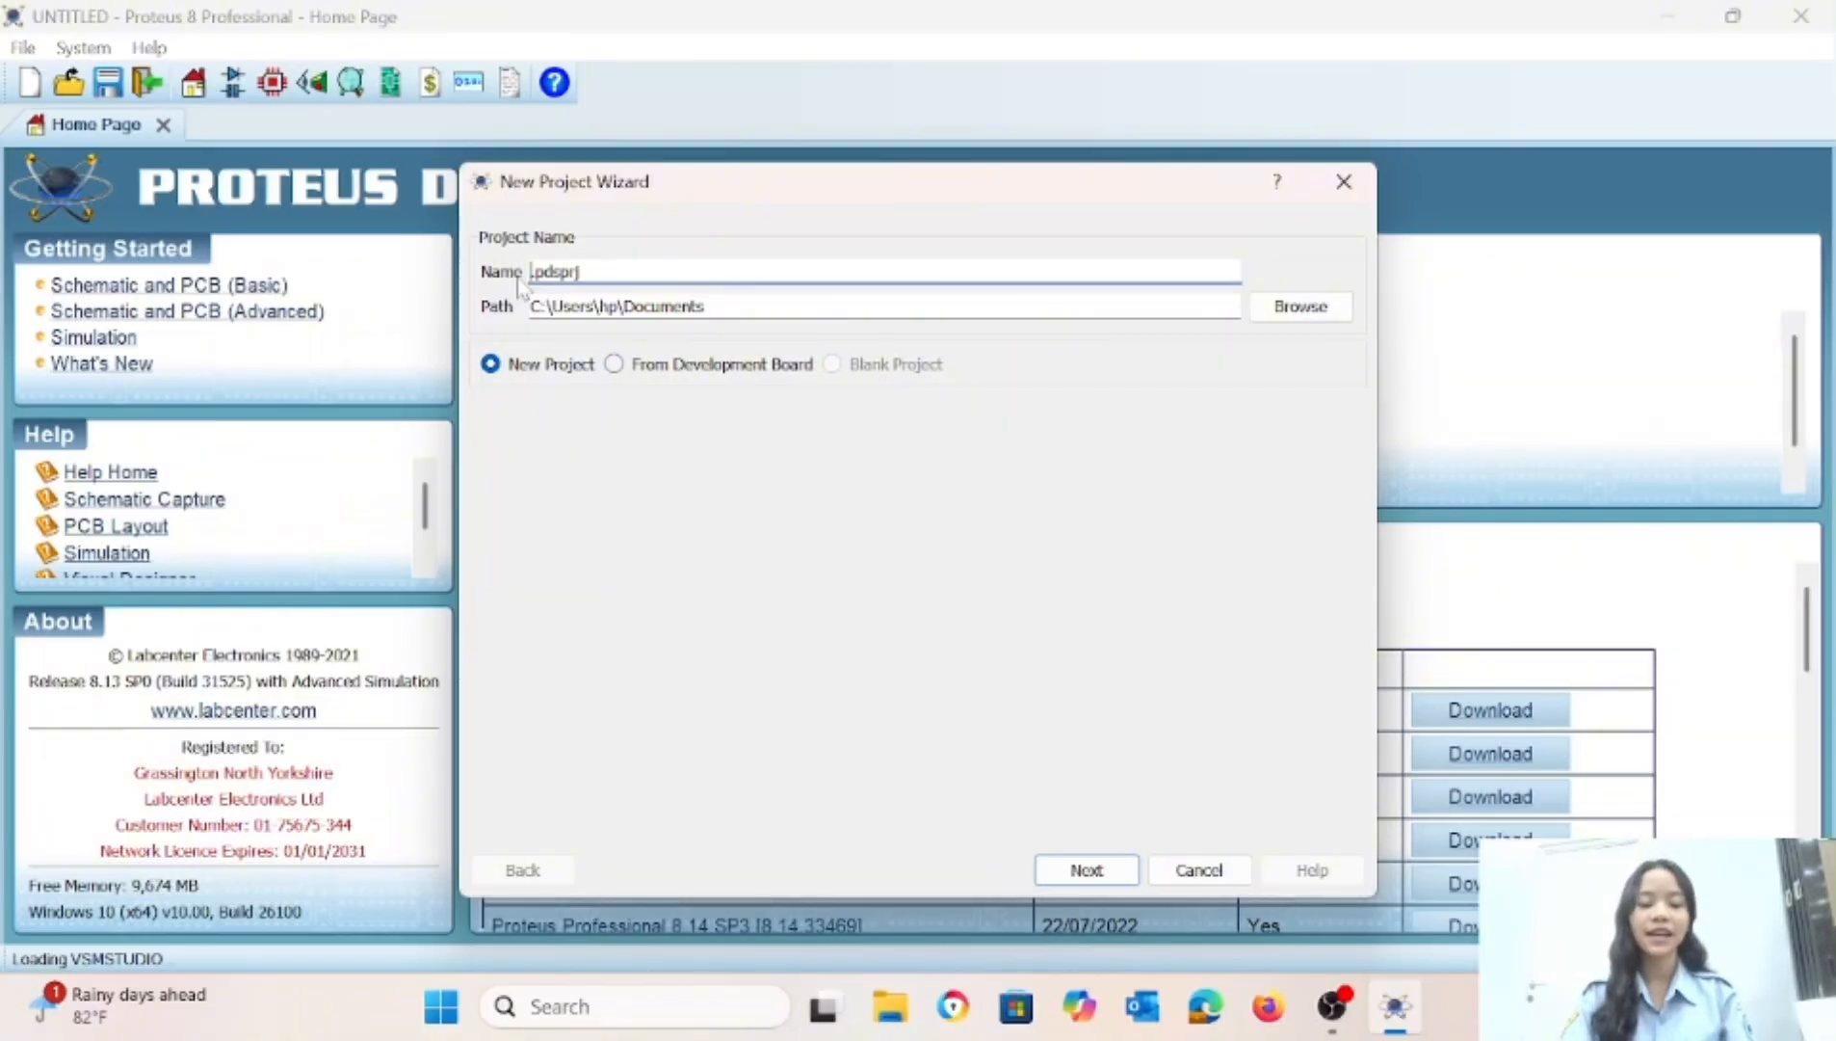
type("w")
type("ire te")
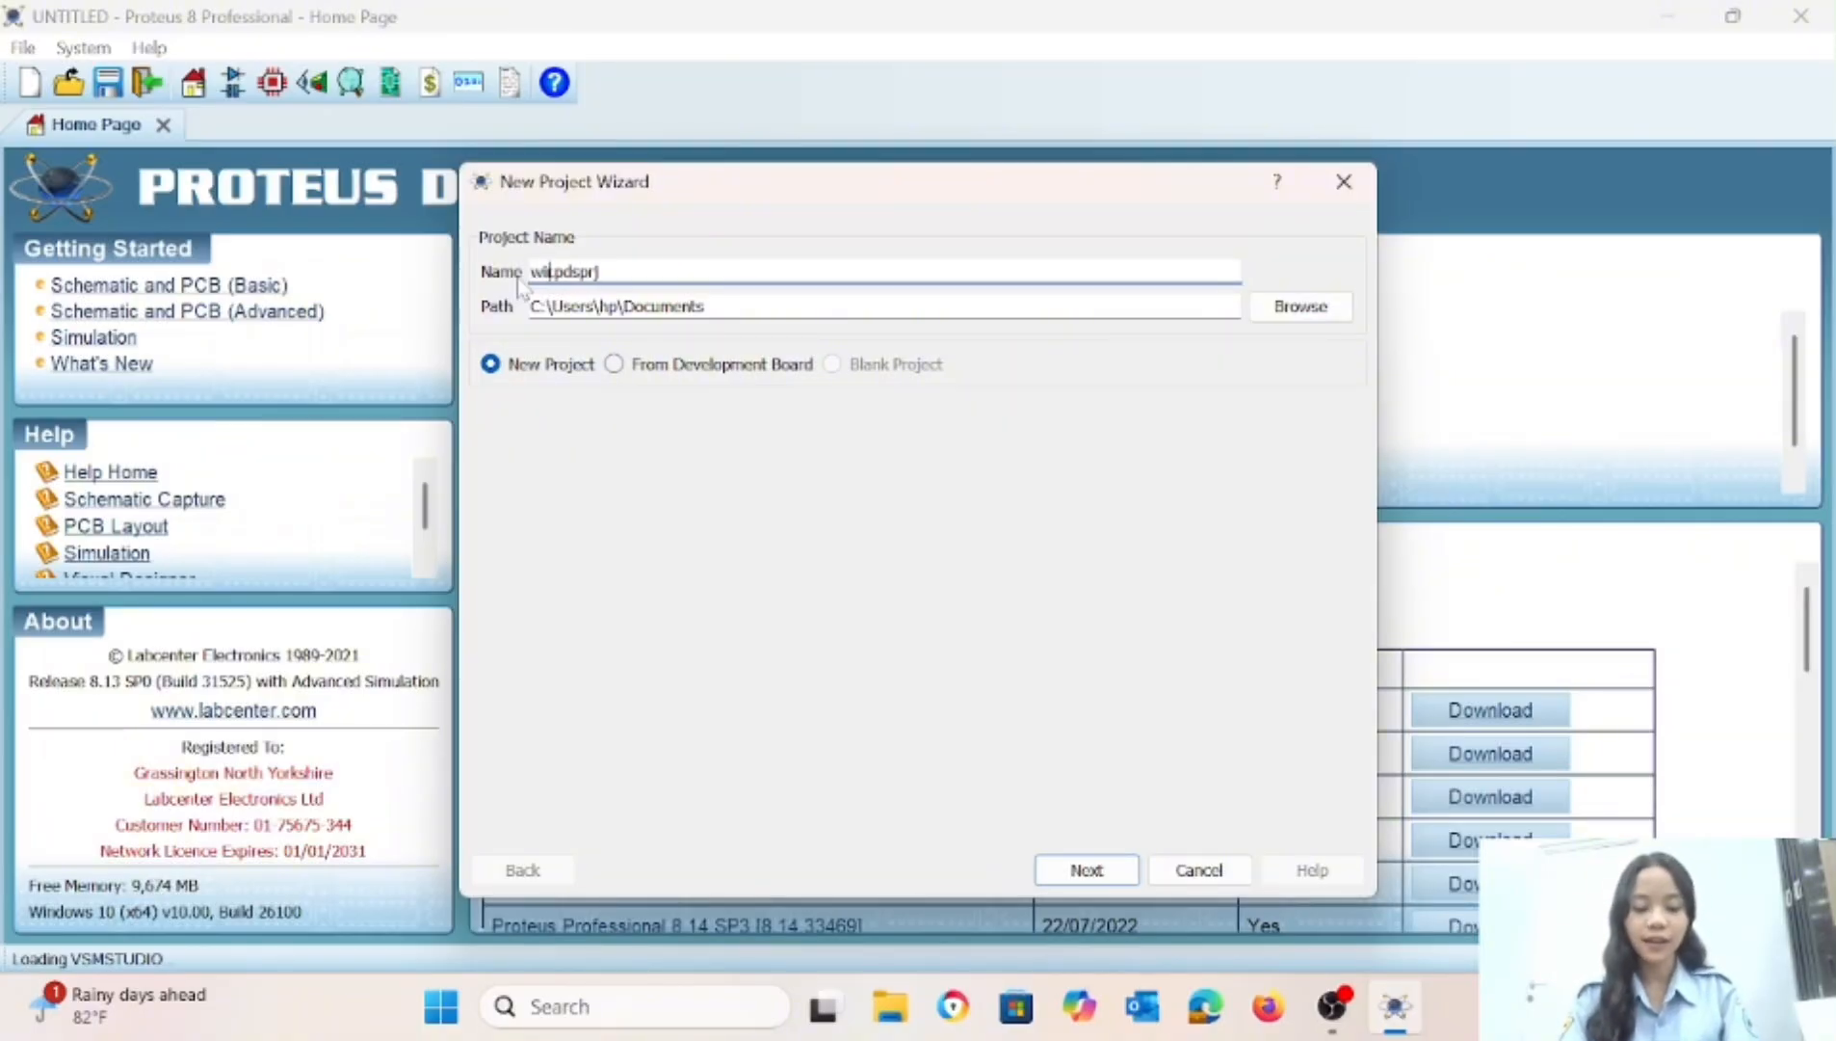
type("ster")
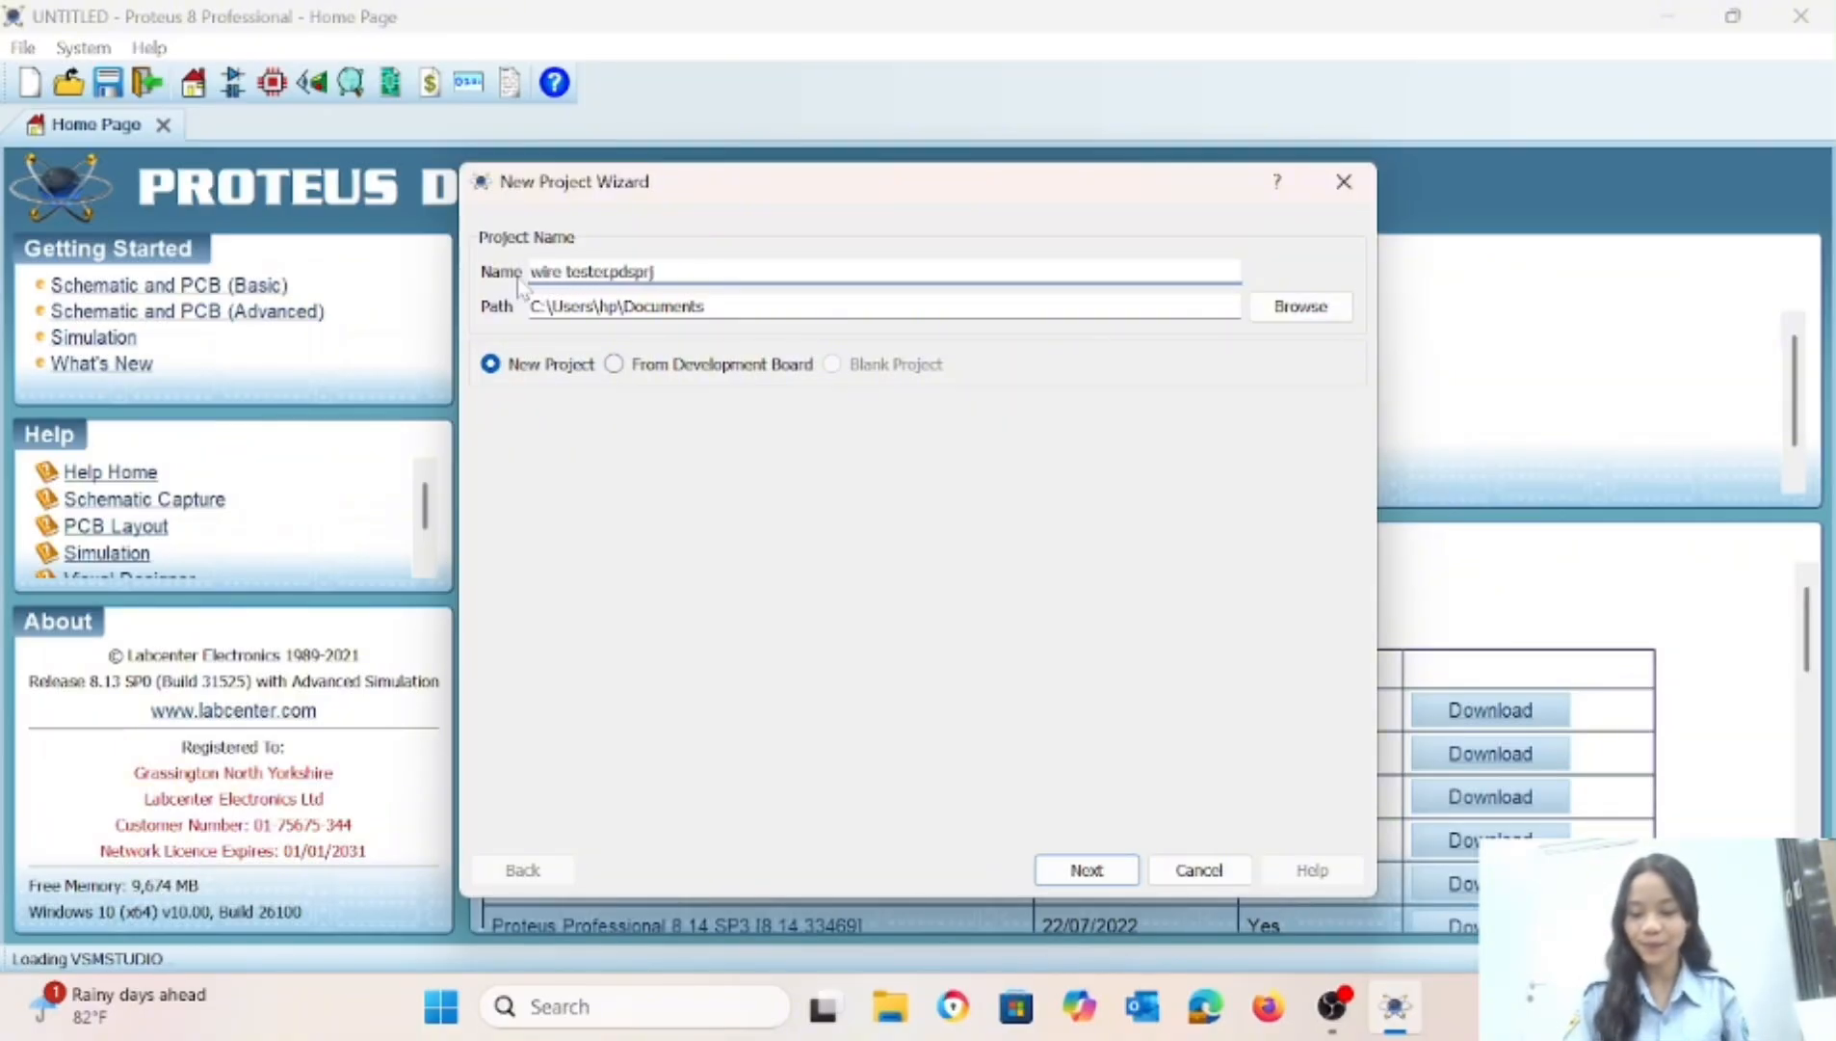
key("Return")
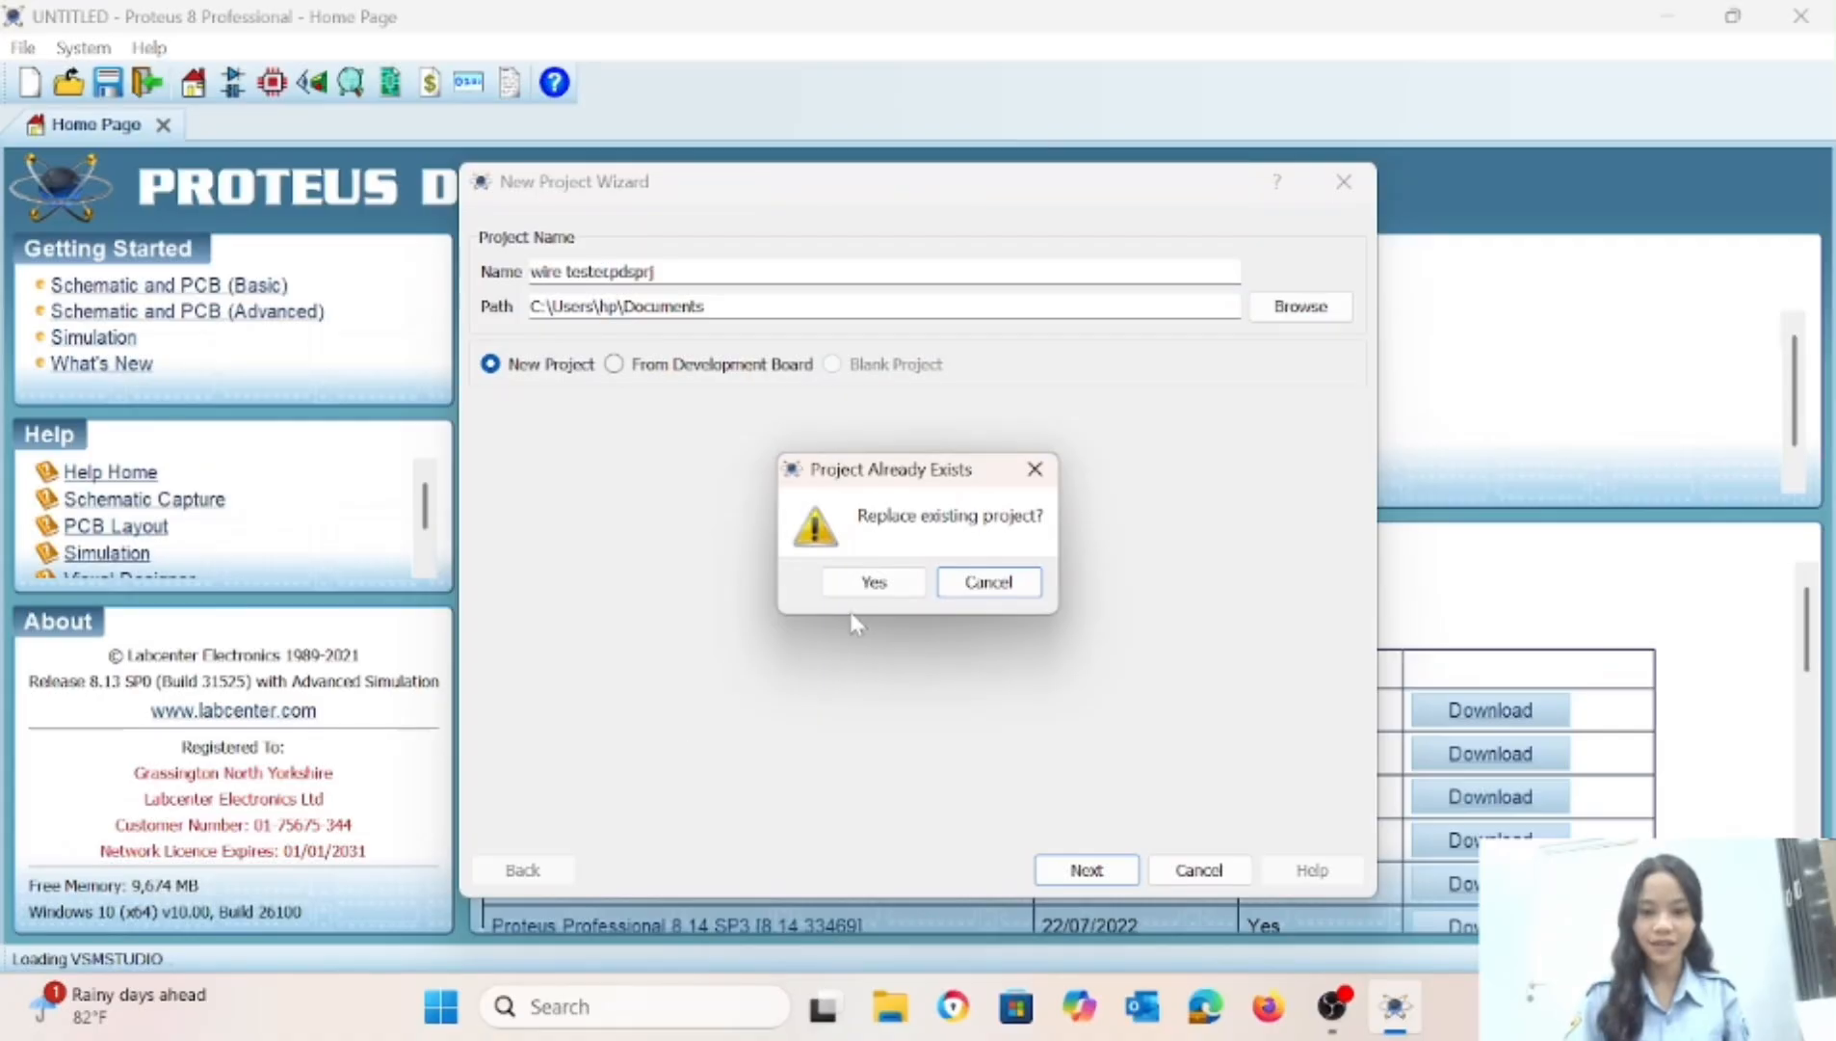
left_click(873, 583)
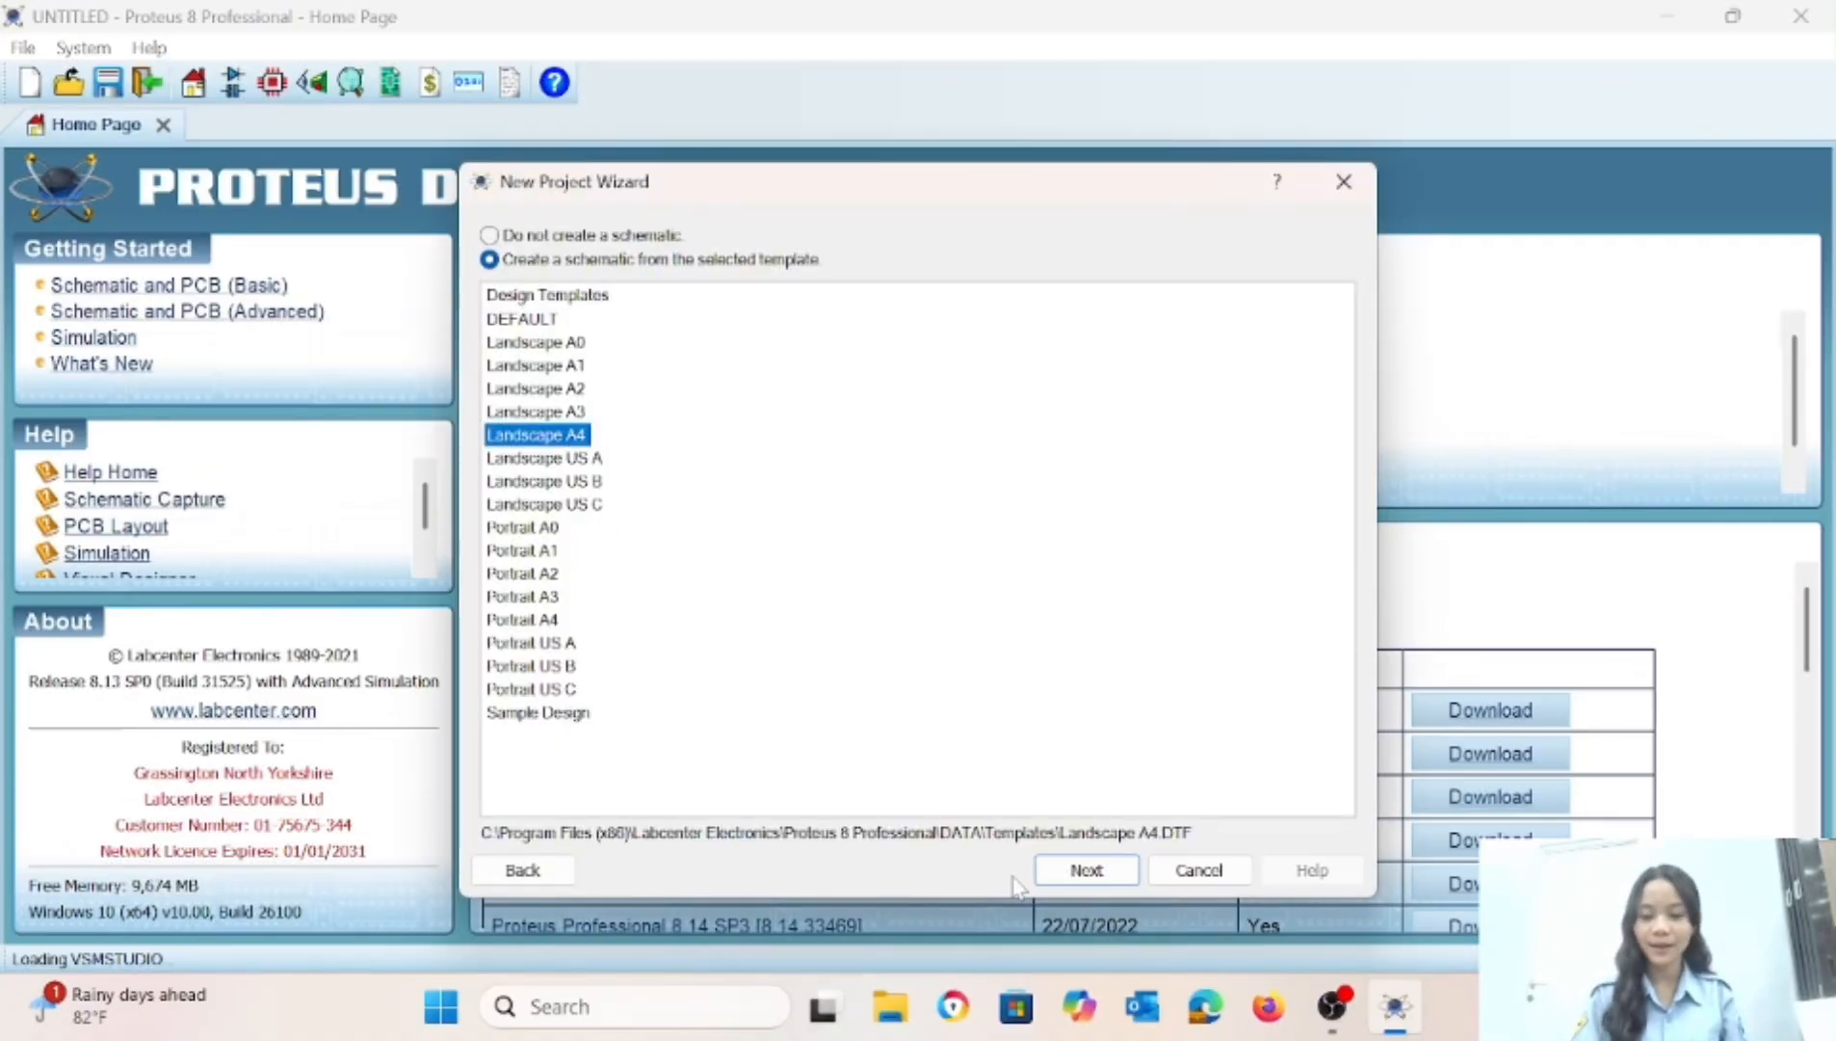
Create the project with a Landscape A4 schematic, a PCB layout from the DEFAULT template, and no firmware.
left_click(1087, 870)
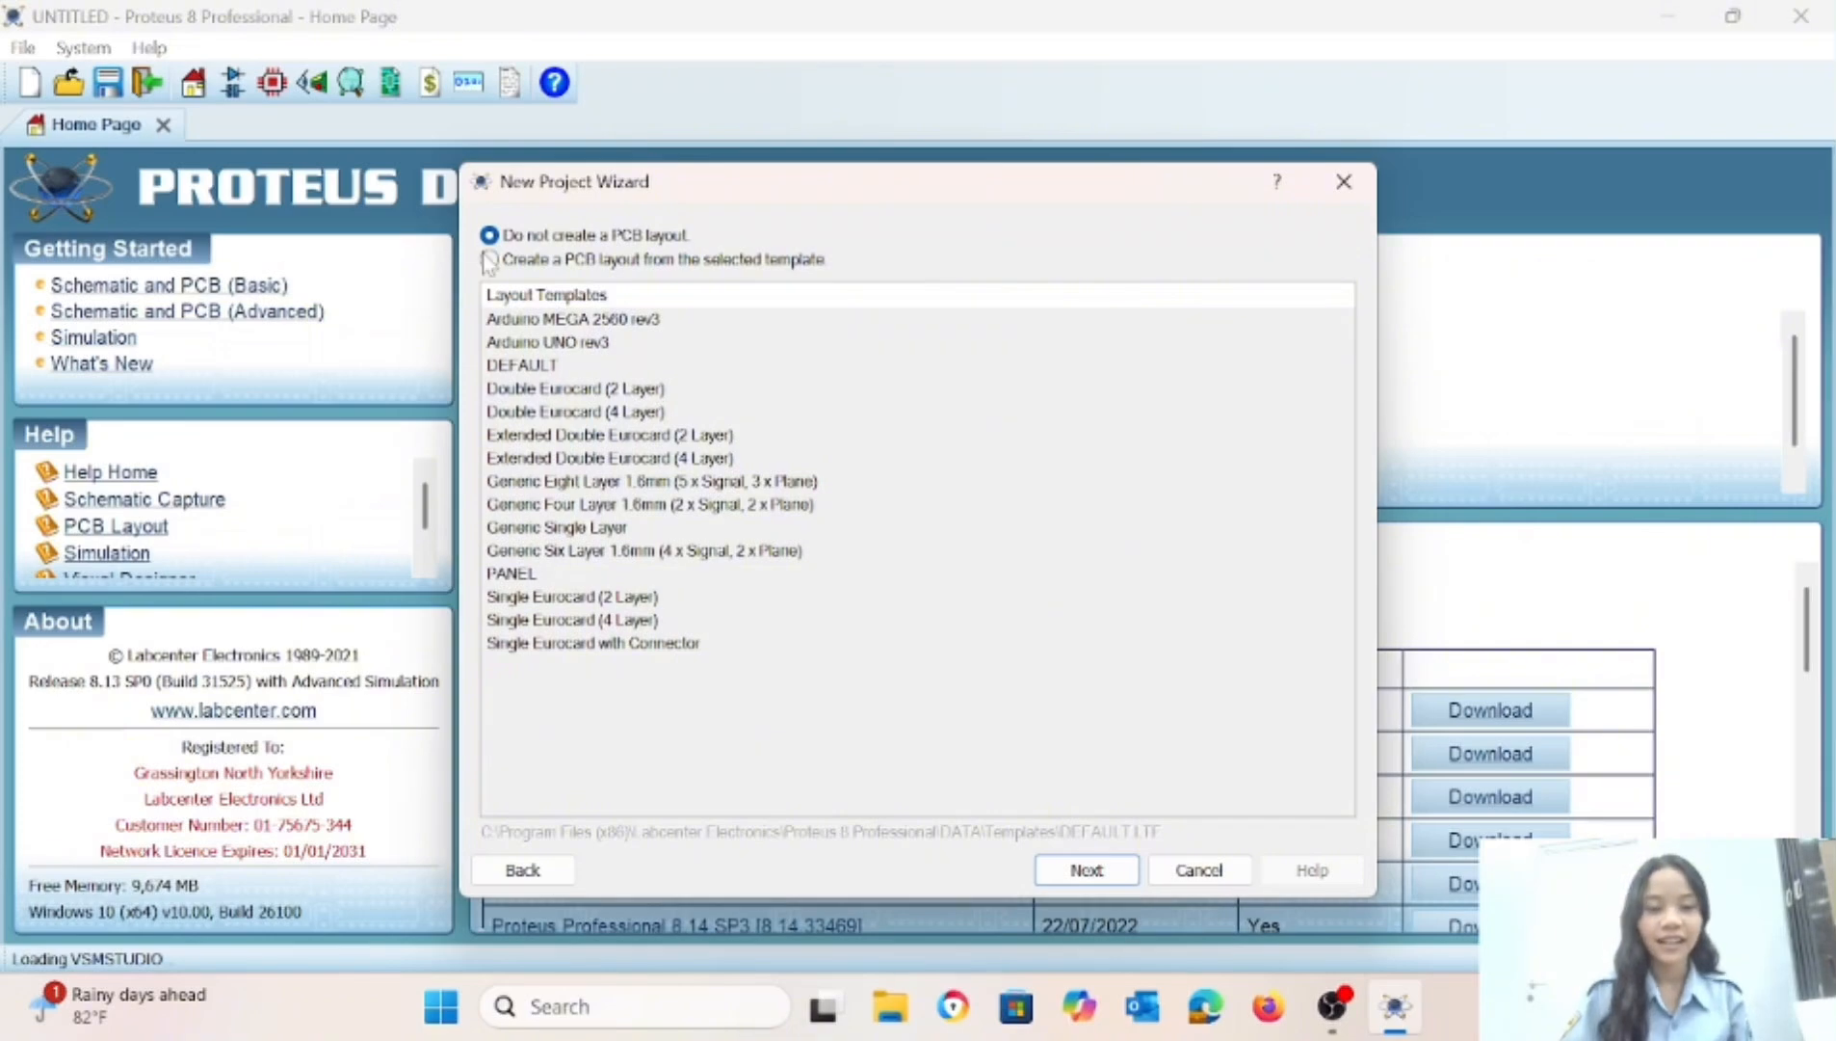
left_click(491, 260)
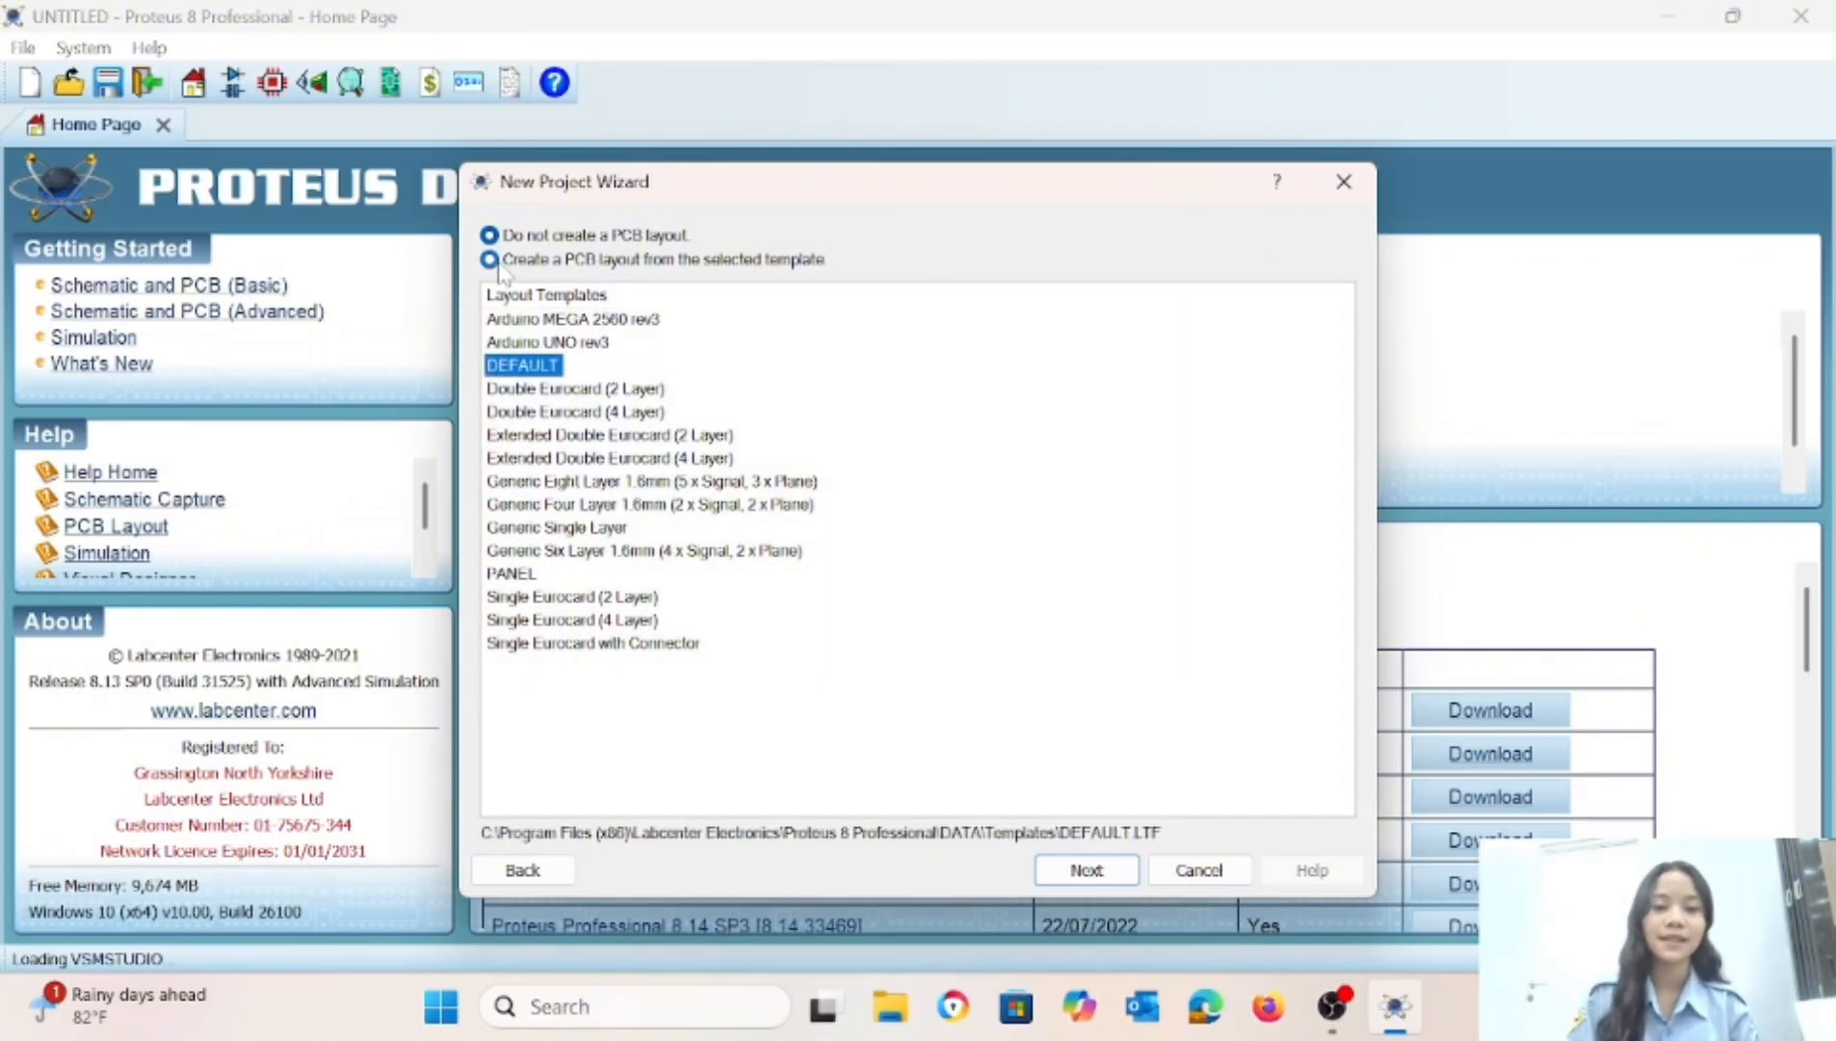
left_click(1097, 879)
left_click(1098, 879)
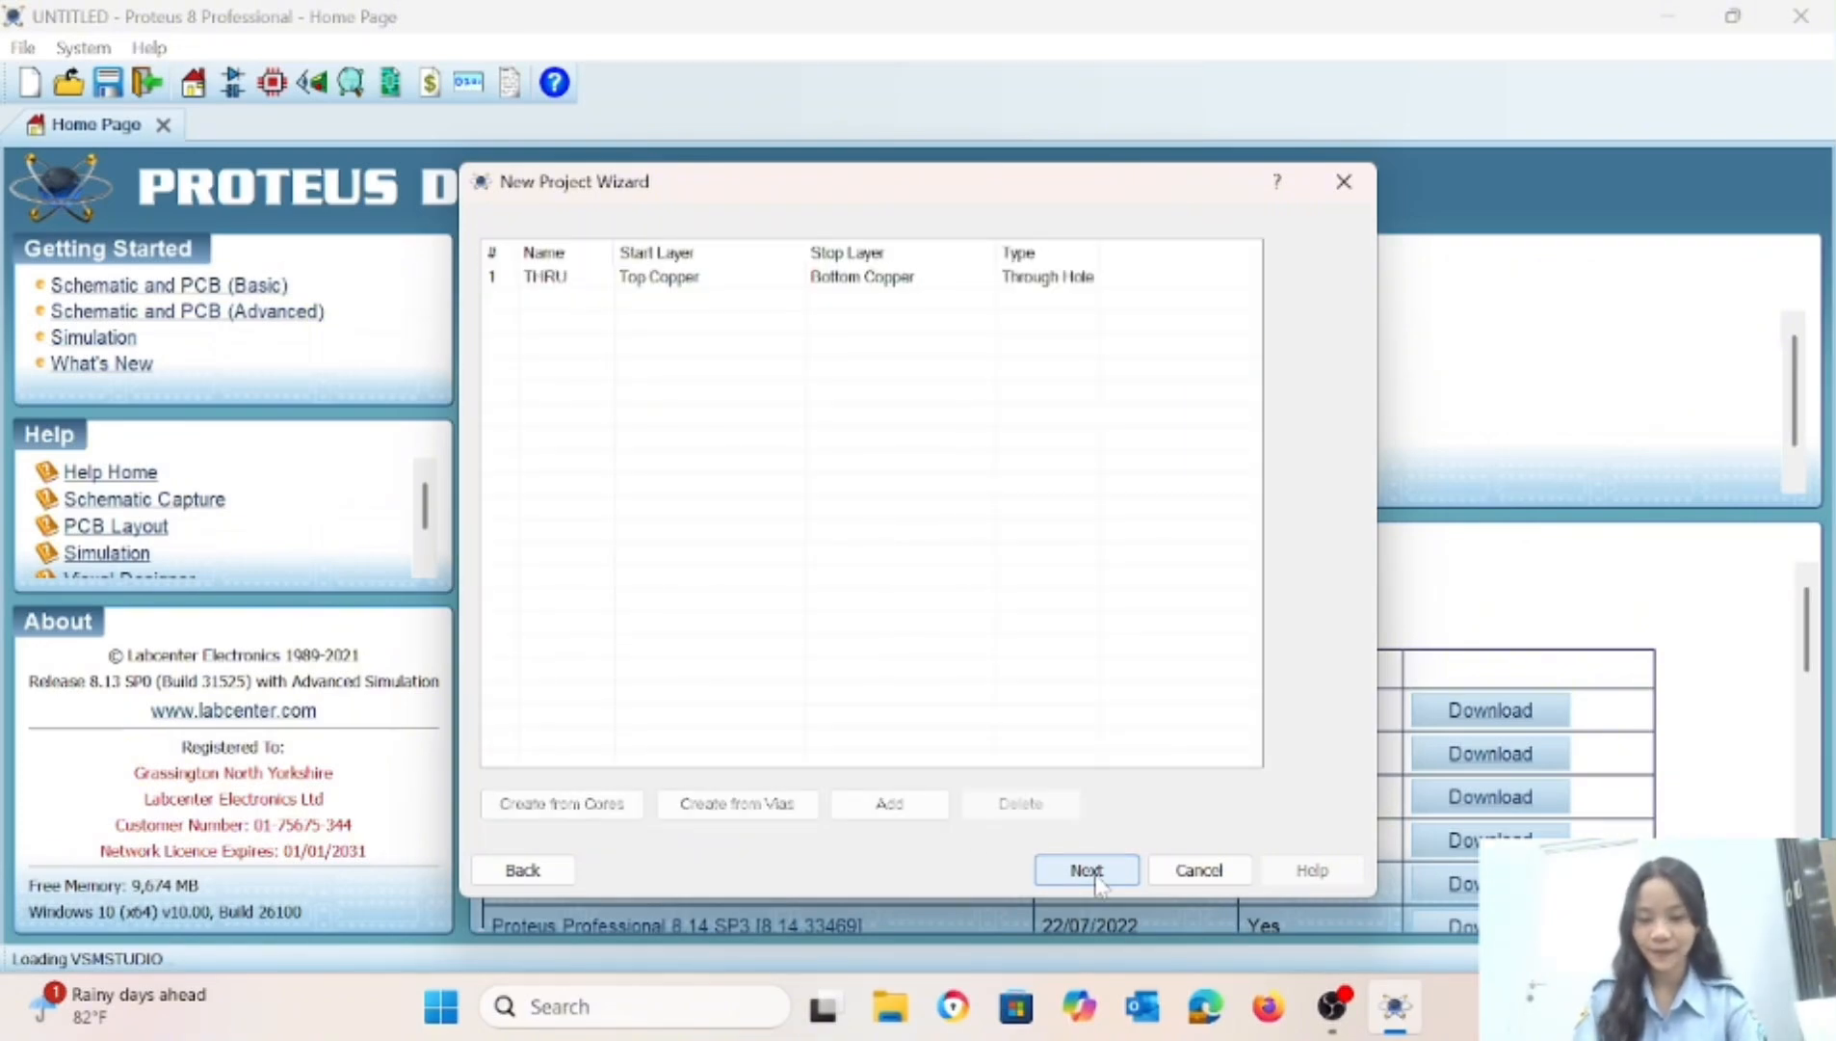
left_click(1097, 880)
left_click(1098, 879)
left_click(1097, 880)
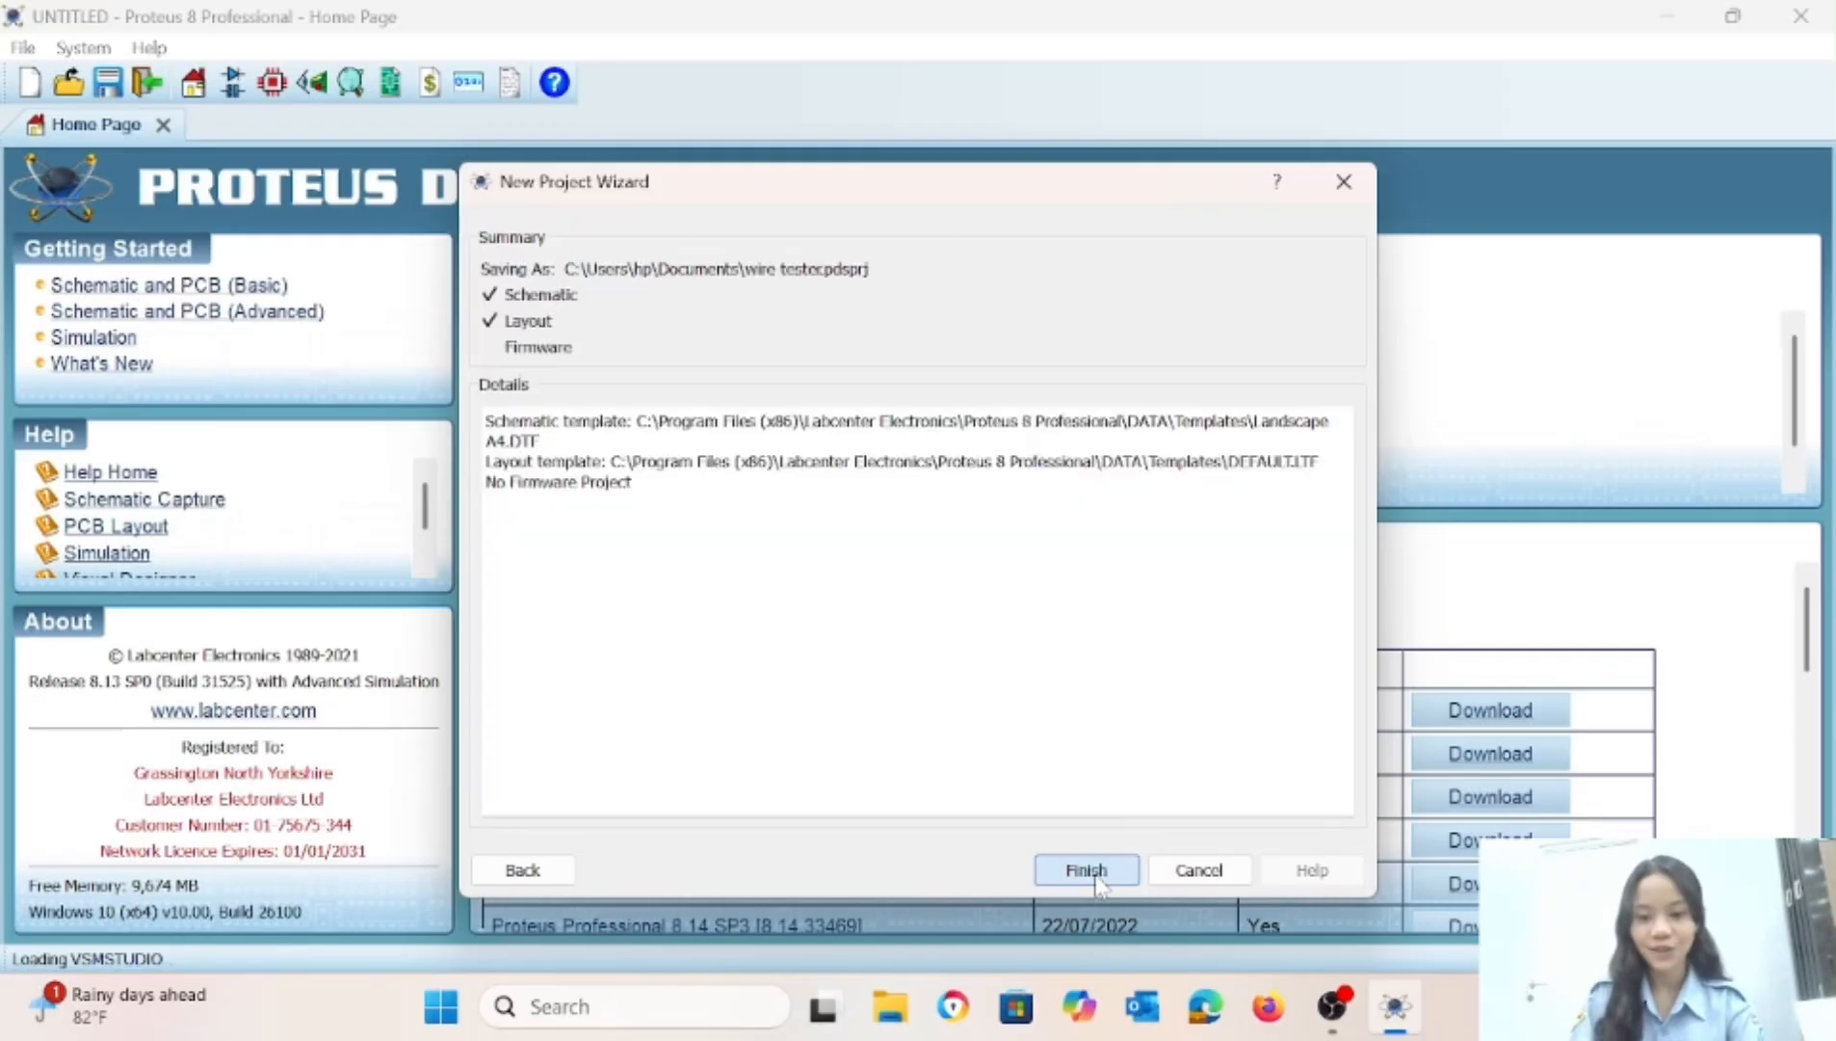
left_click(1098, 880)
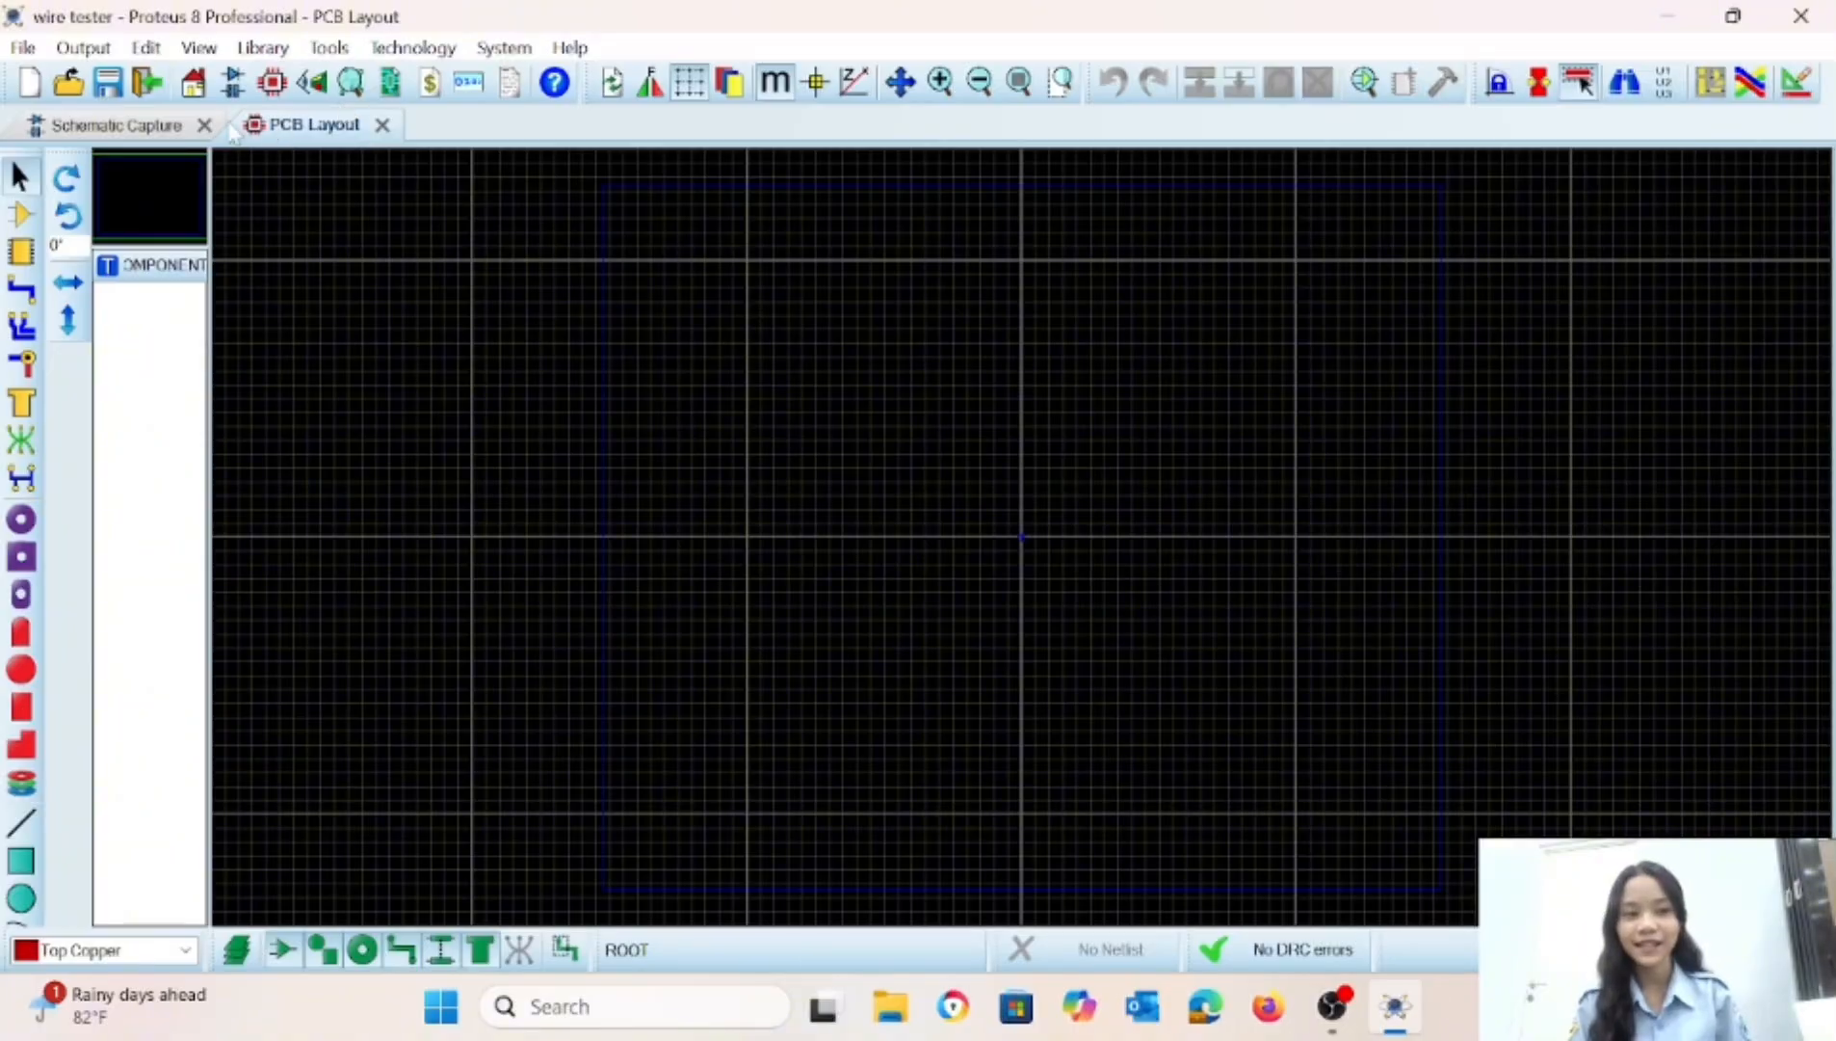
In the schematic, search the parts library for "res 22k" and add the 0.6W Metal Film resistor MINRES22K to the device list.
left_click(168, 127)
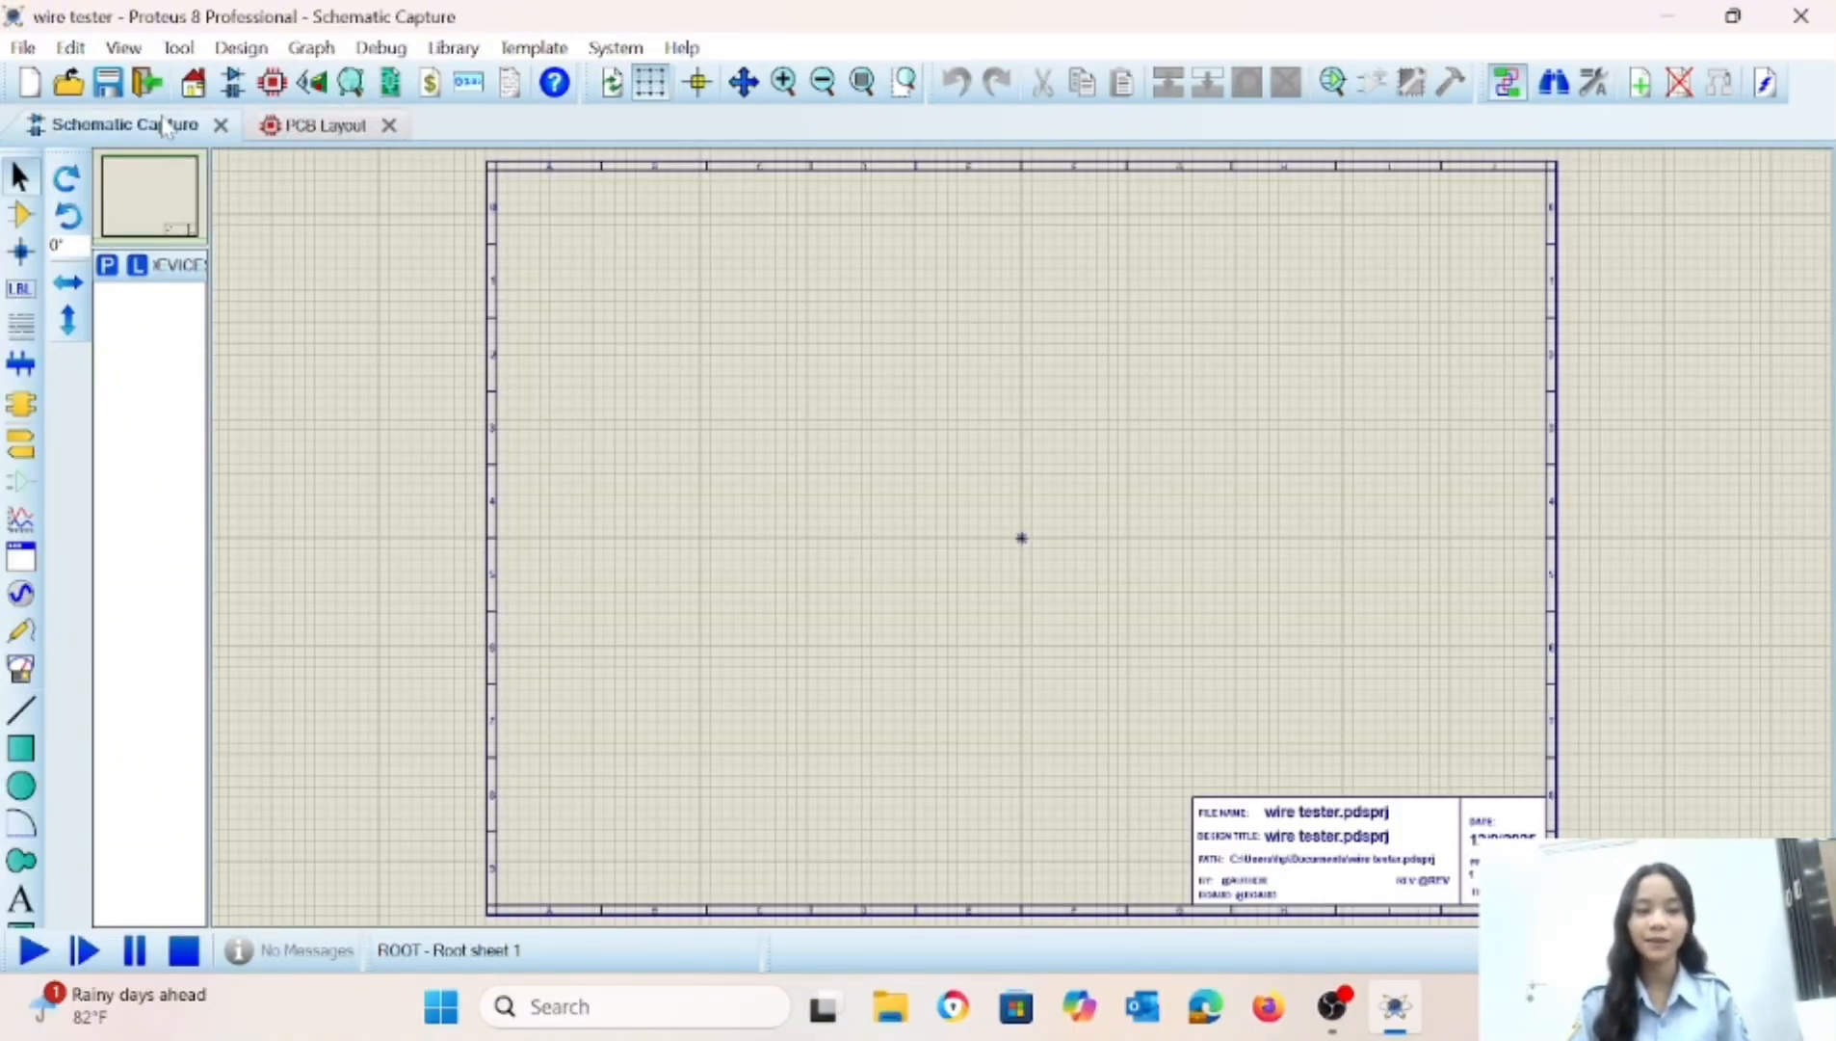
left_click(110, 266)
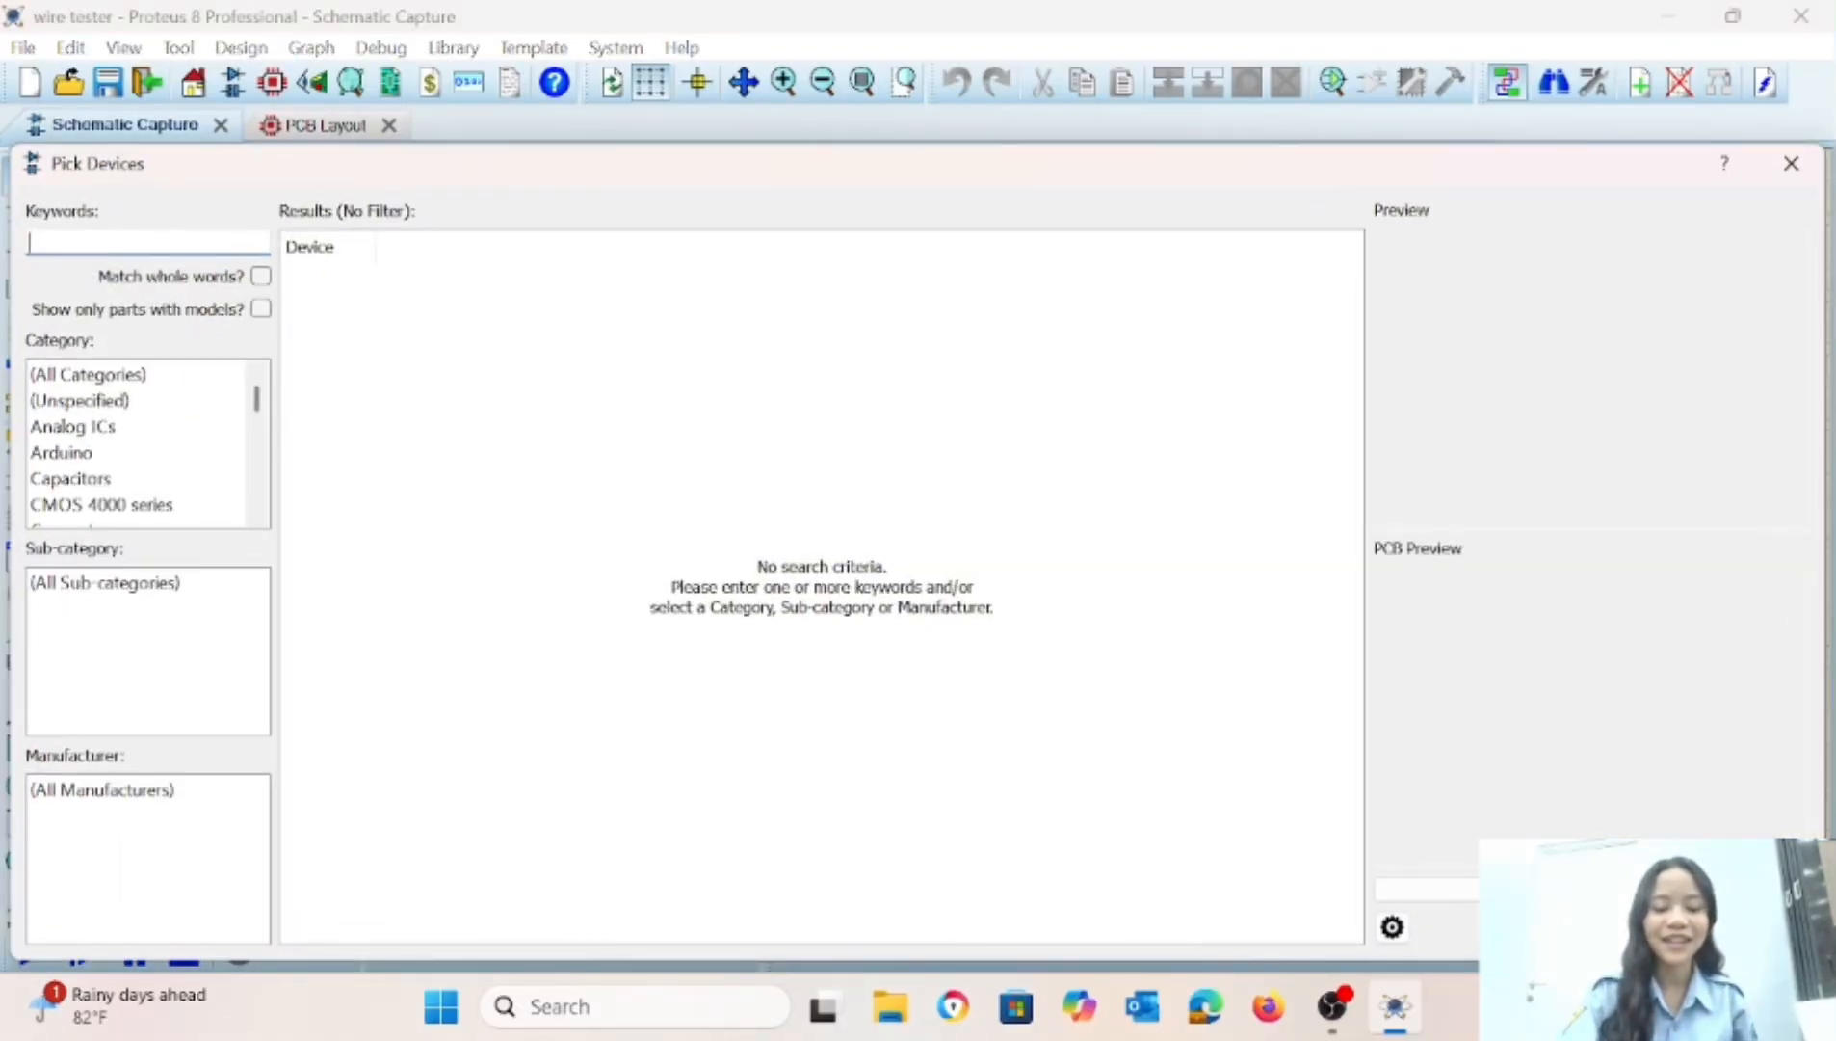
type("res")
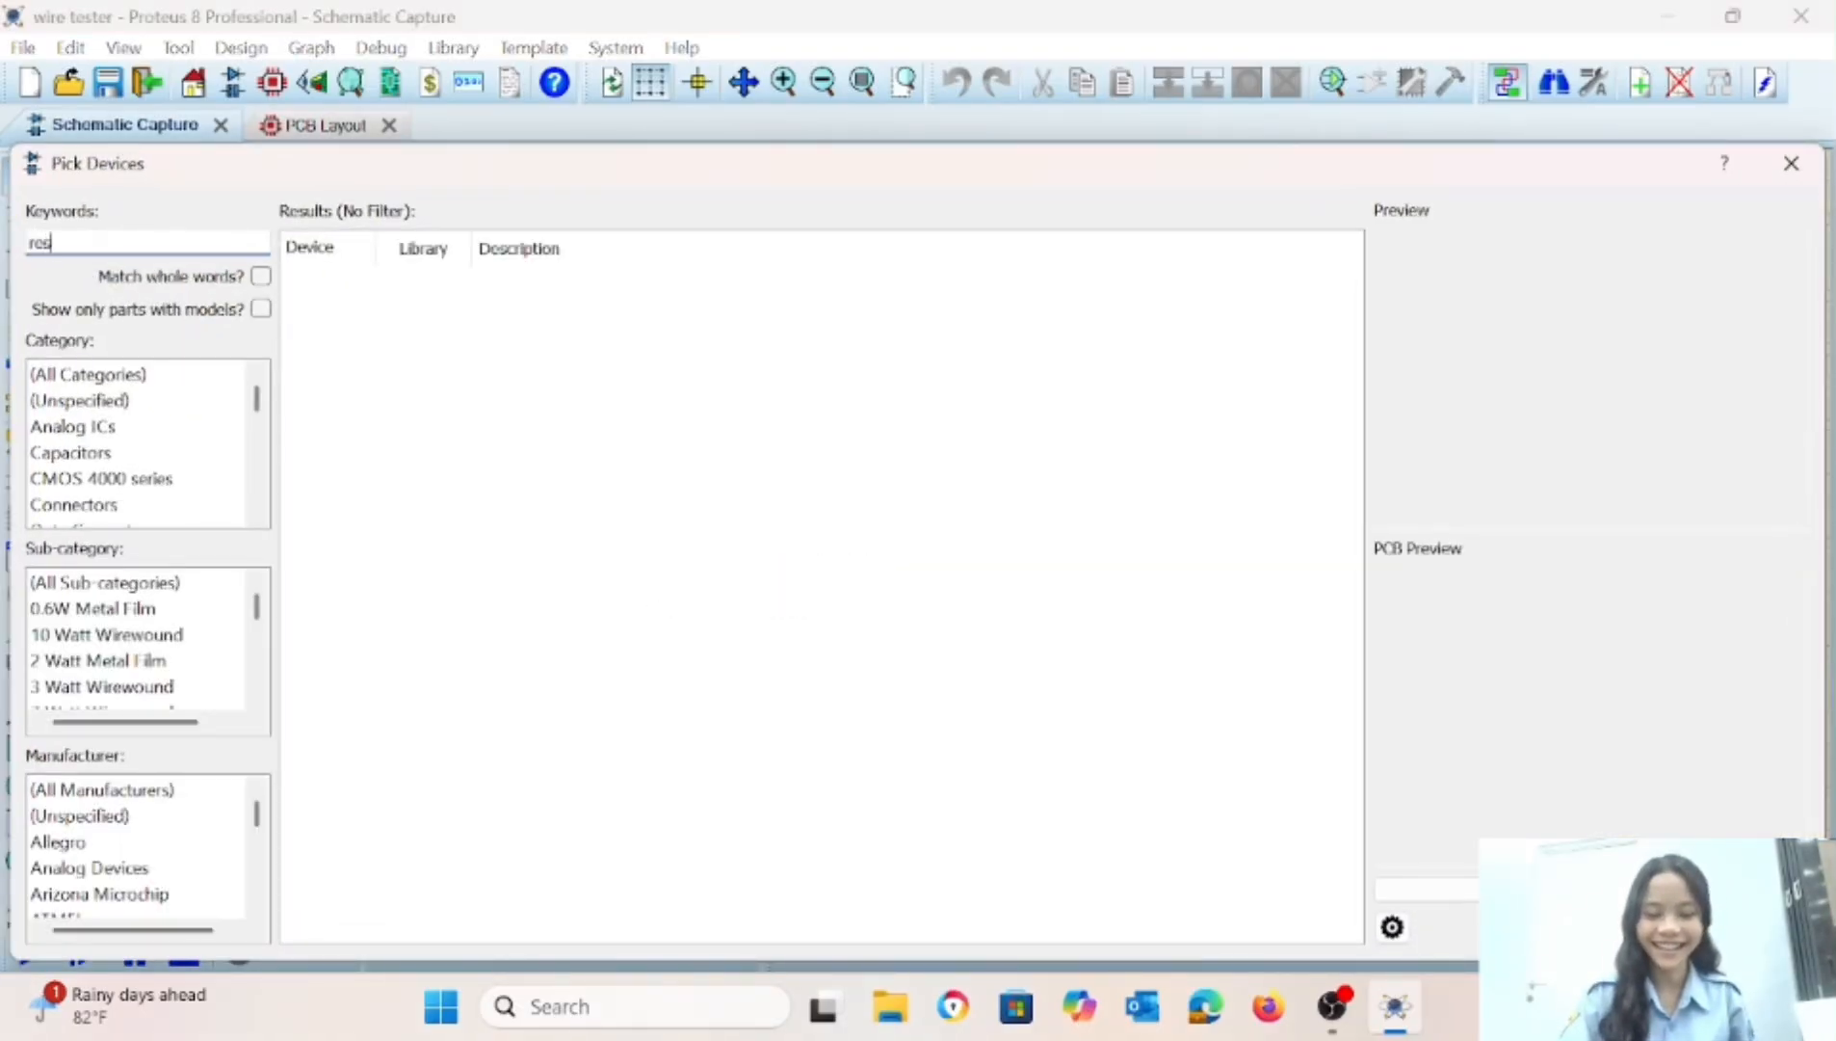
type(" 22k")
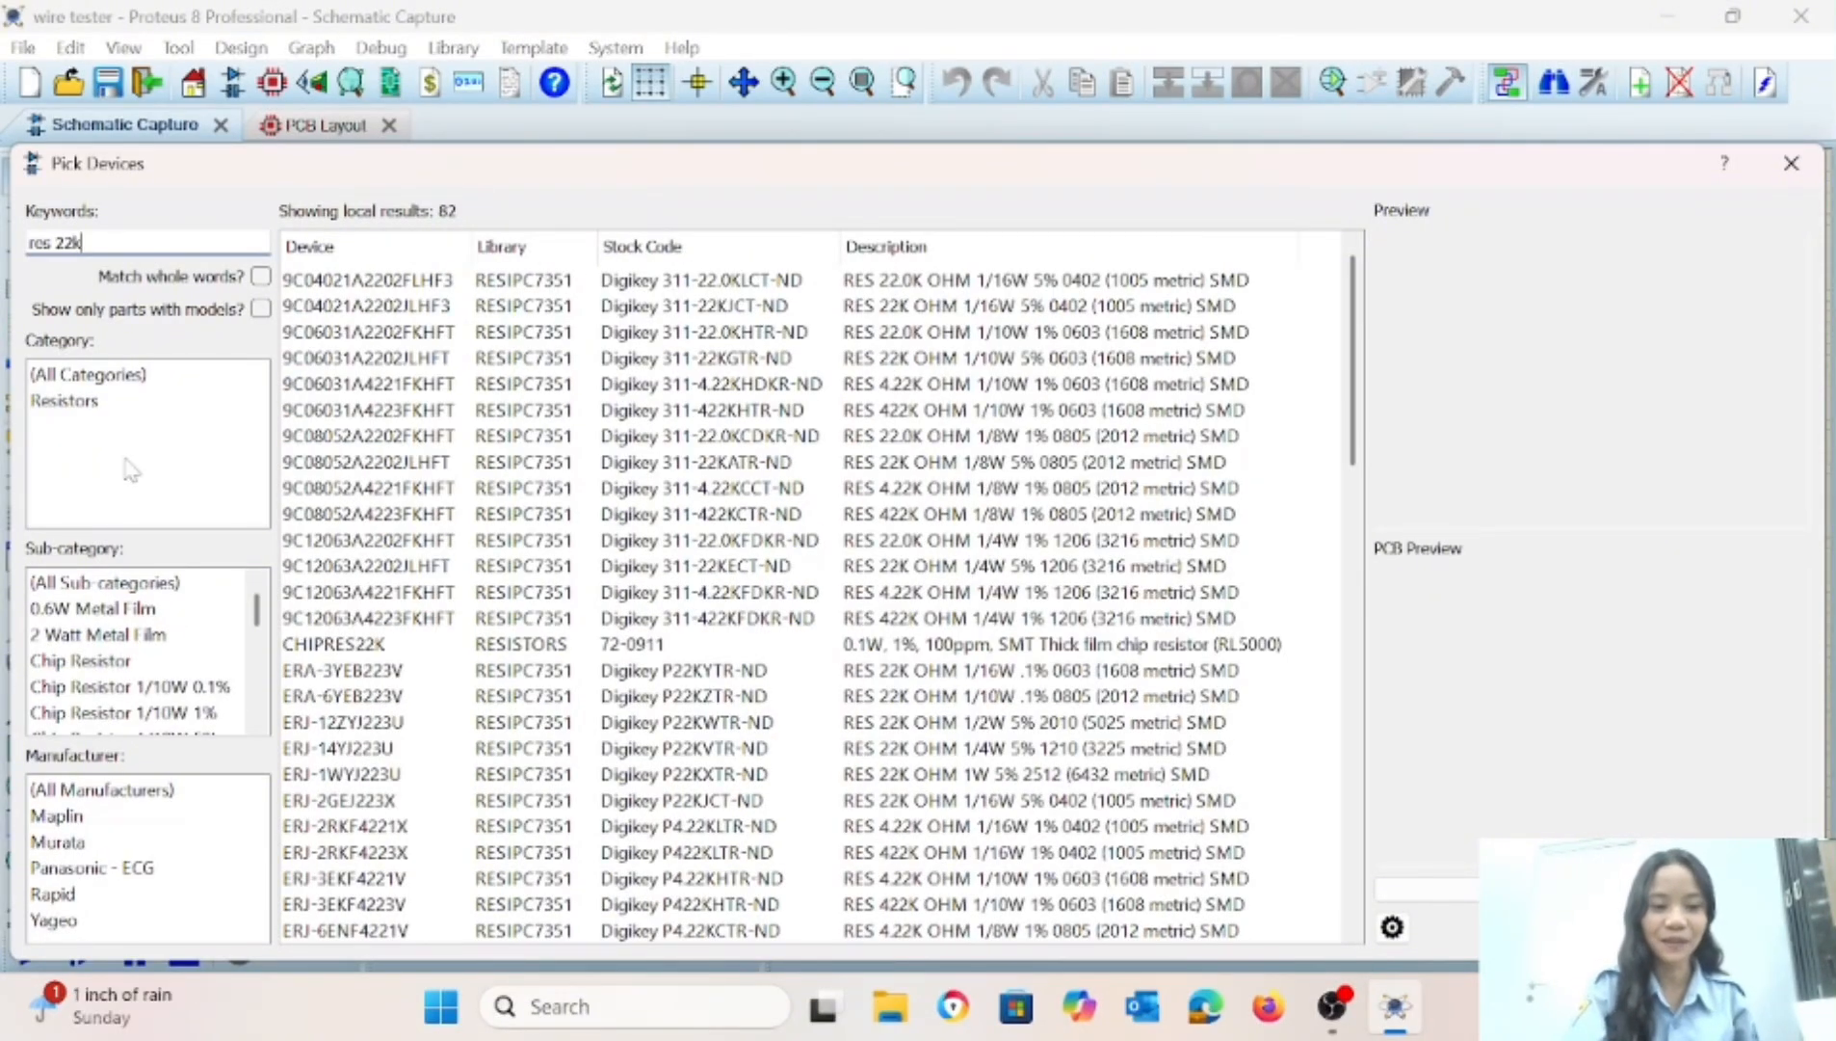
left_click(106, 582)
left_click(106, 608)
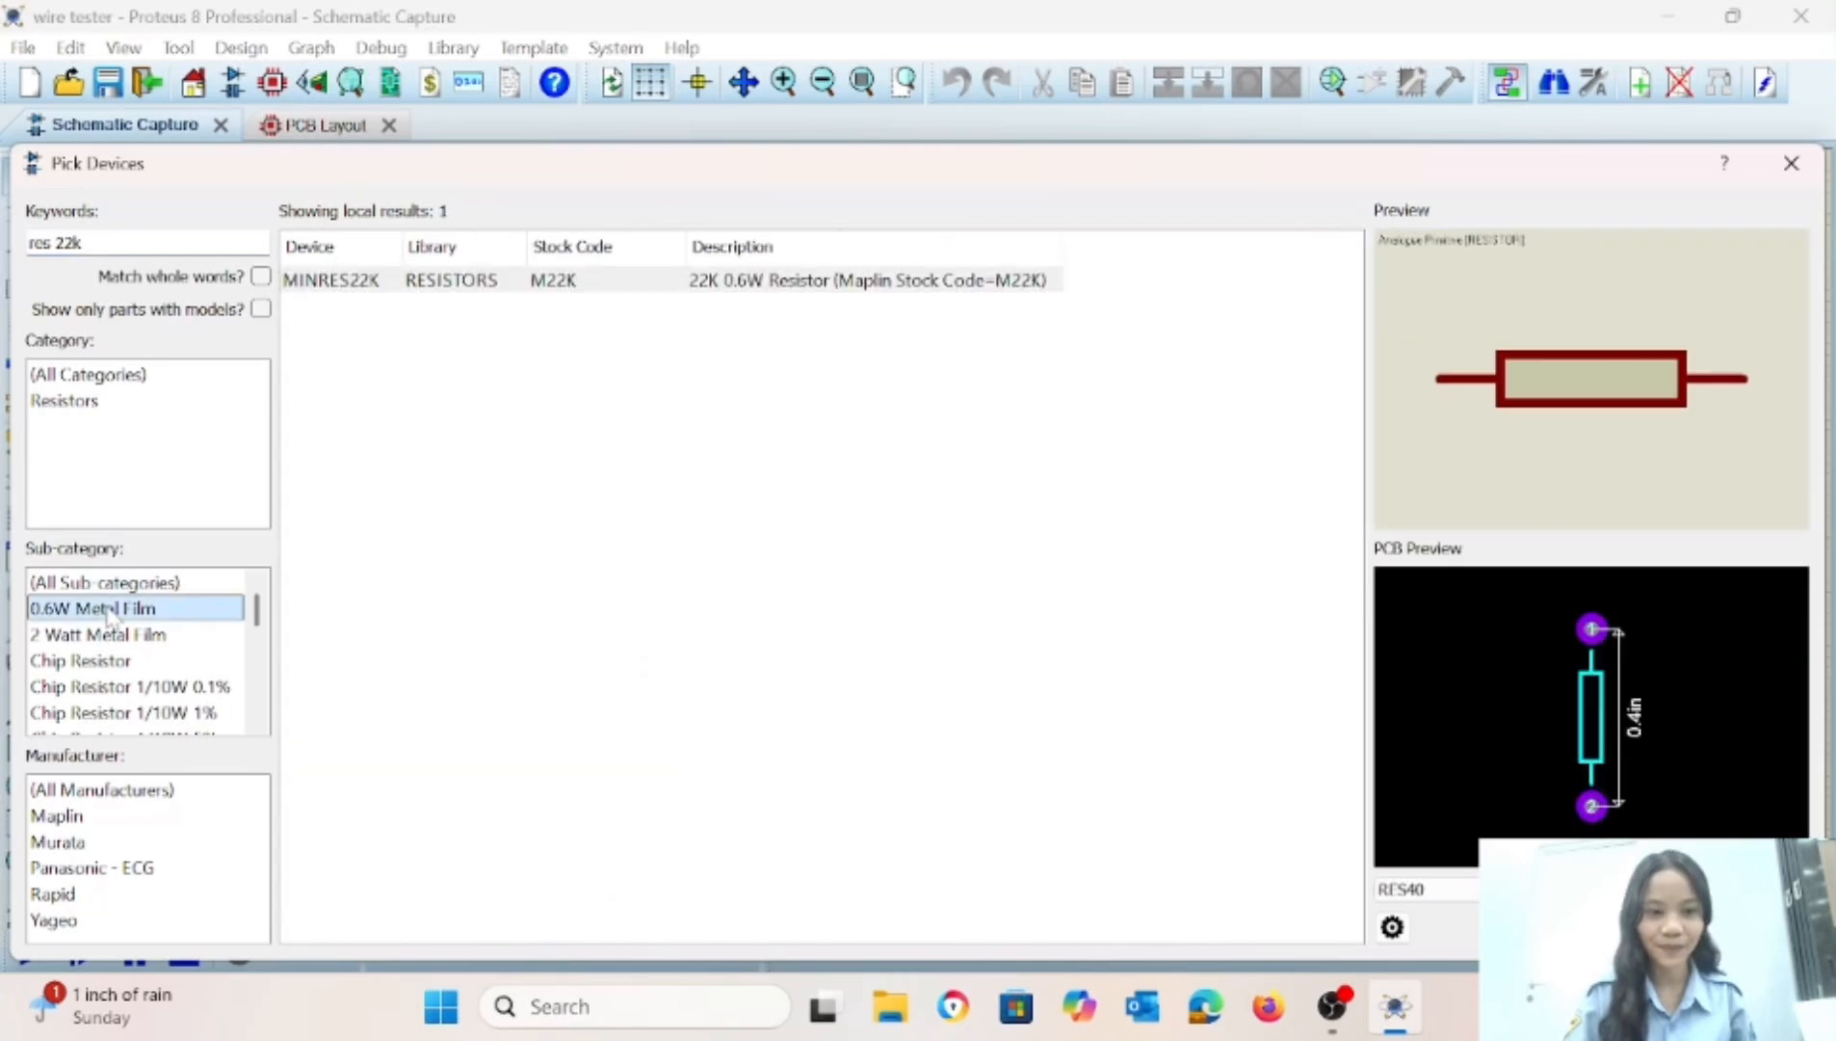
double_click(621, 279)
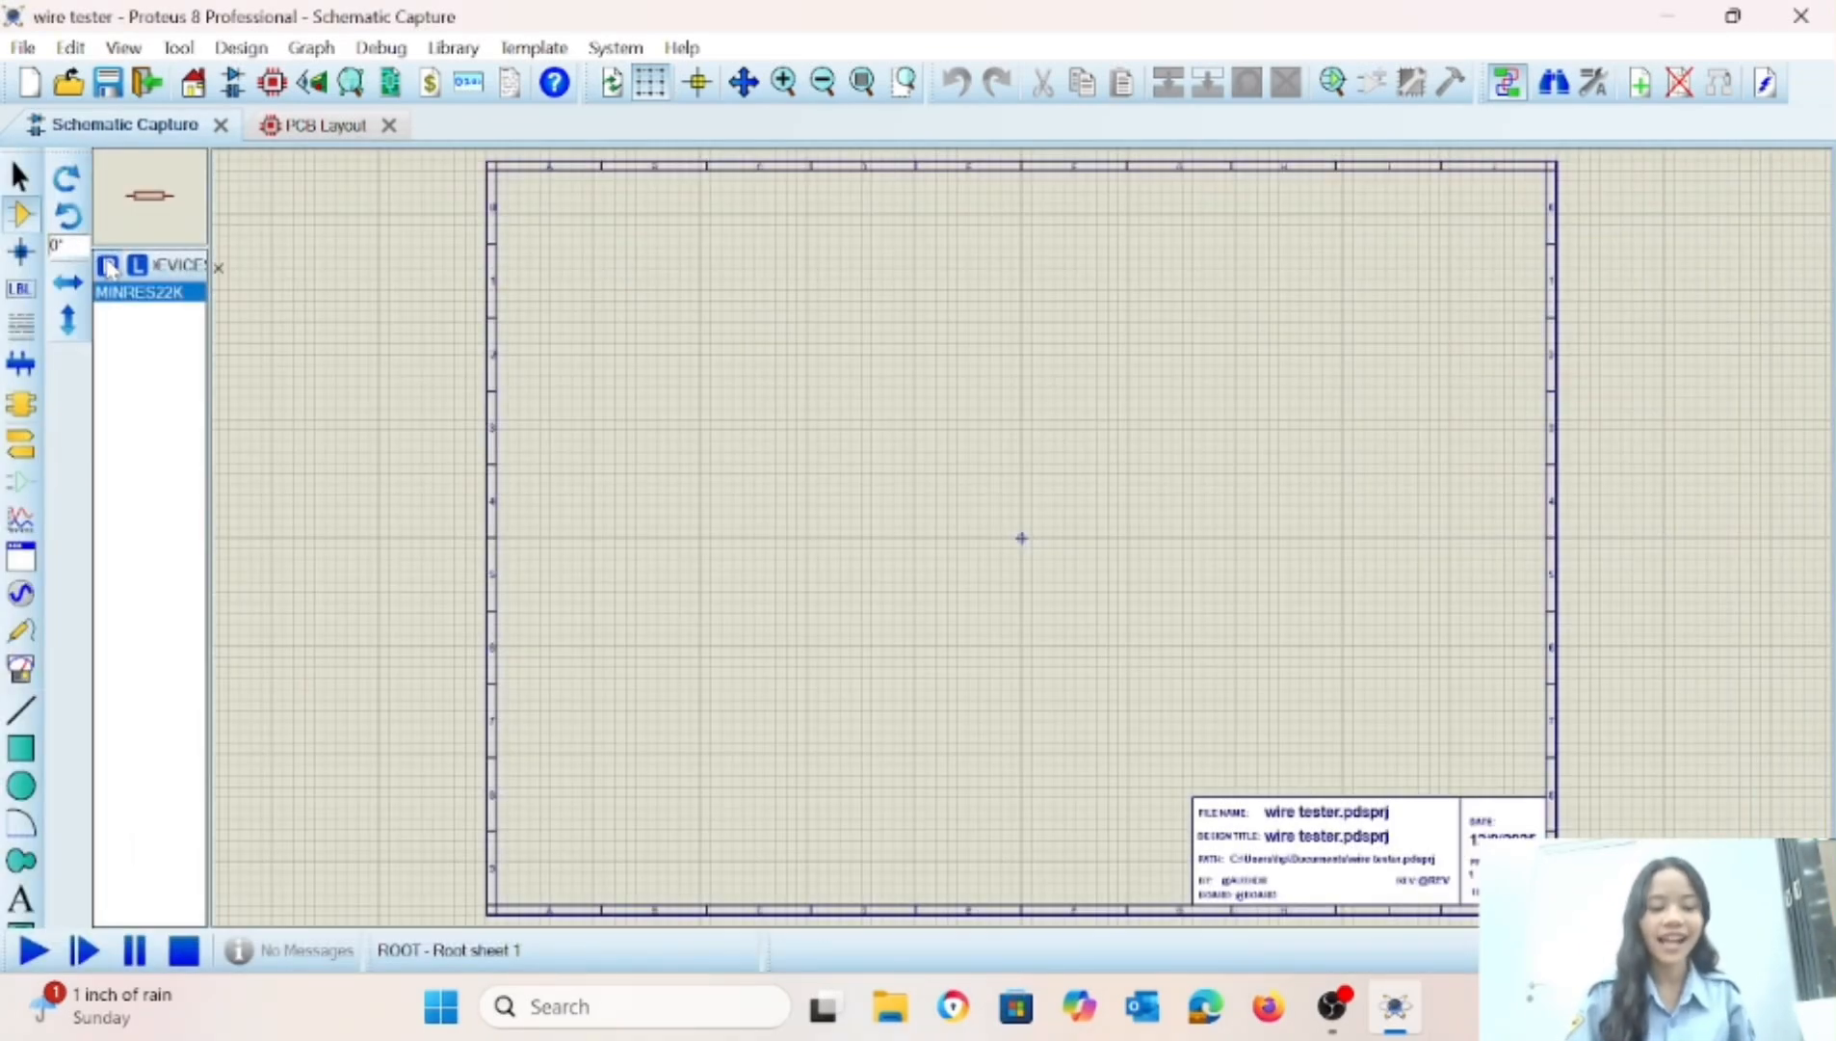
Search the parts library for "3269" and add the 10K trimpot 3269P-1-103LF to the device list.
left_click(109, 266)
type("32")
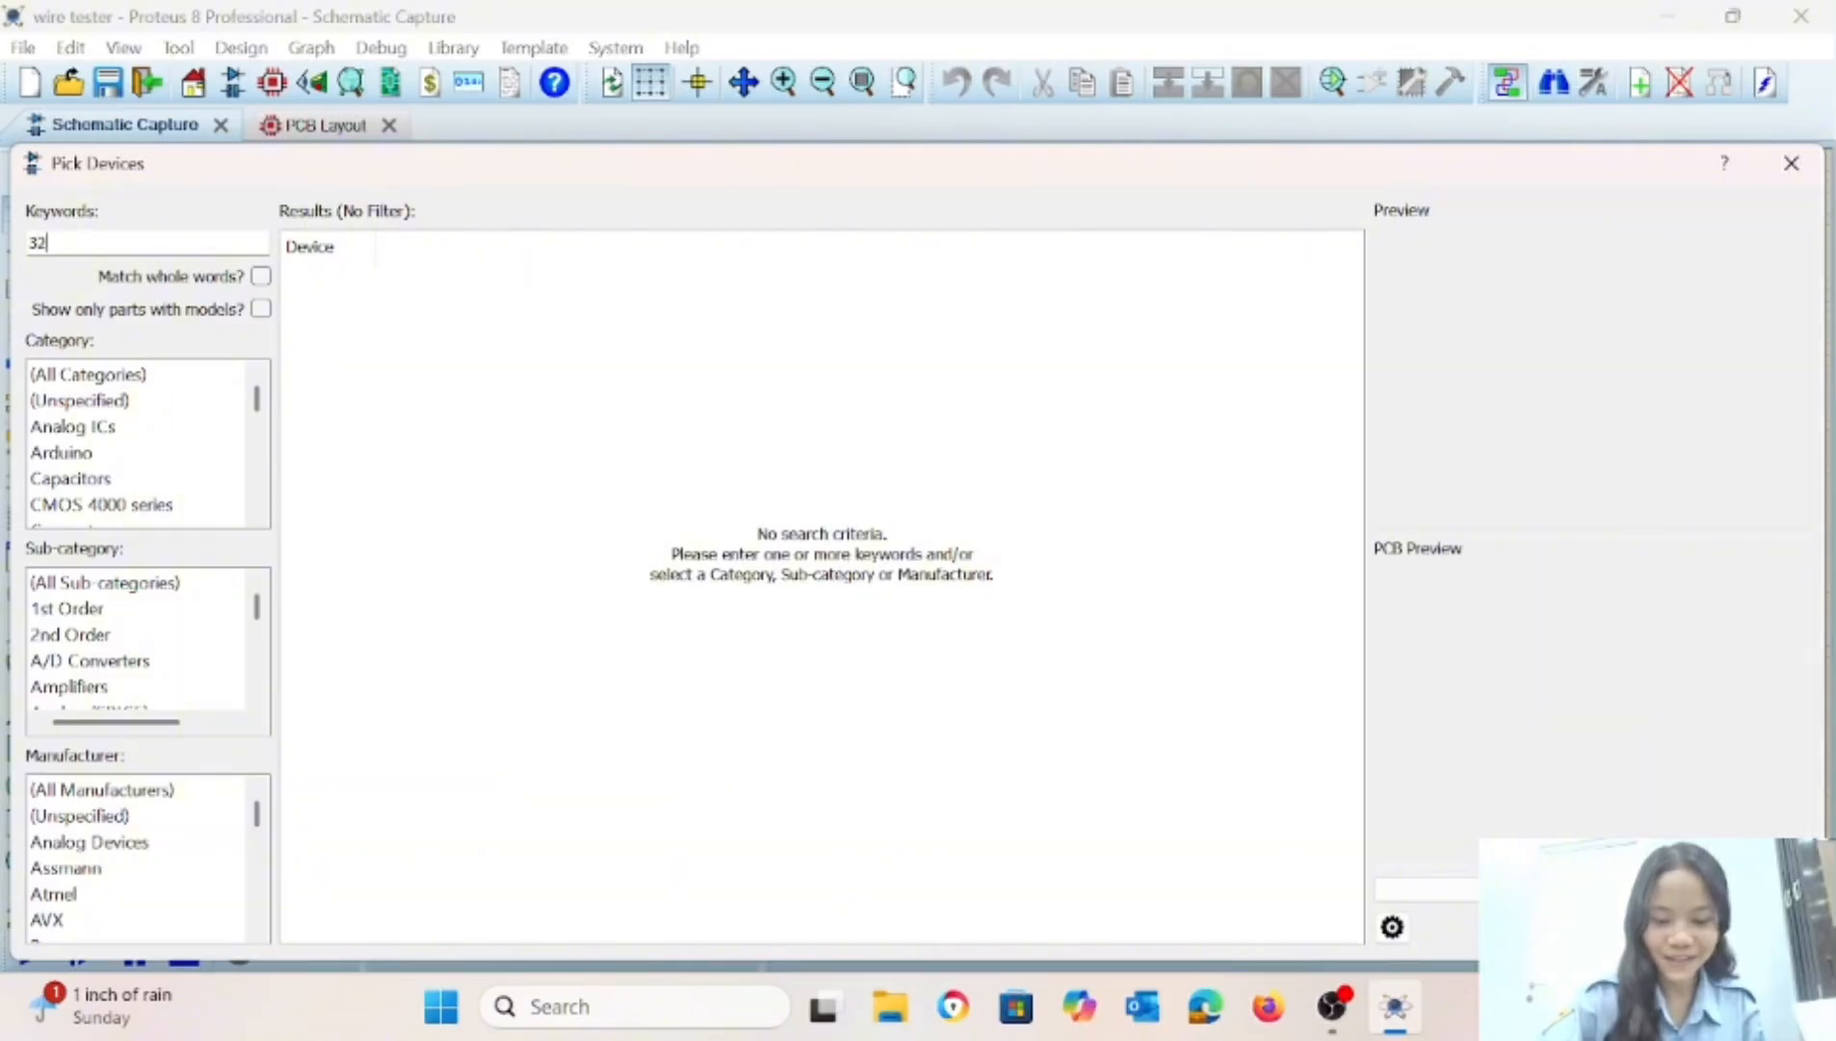
type("69")
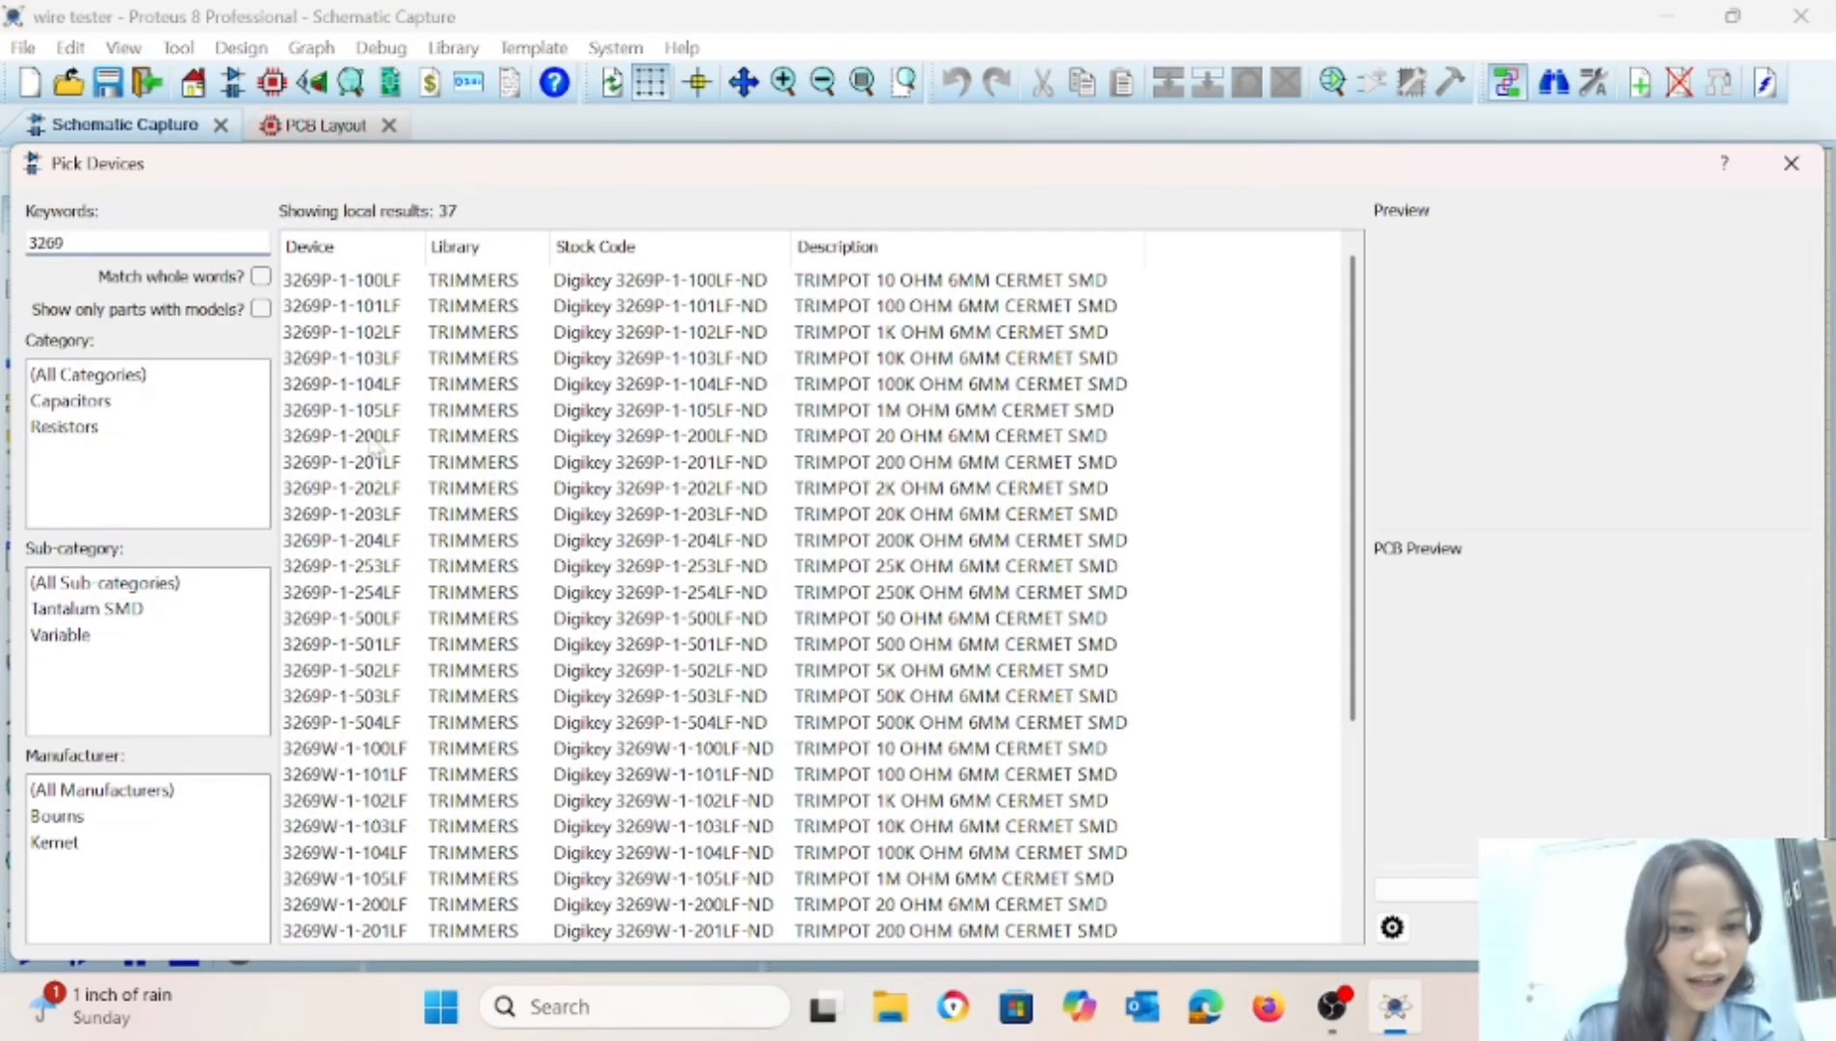
left_click(378, 360)
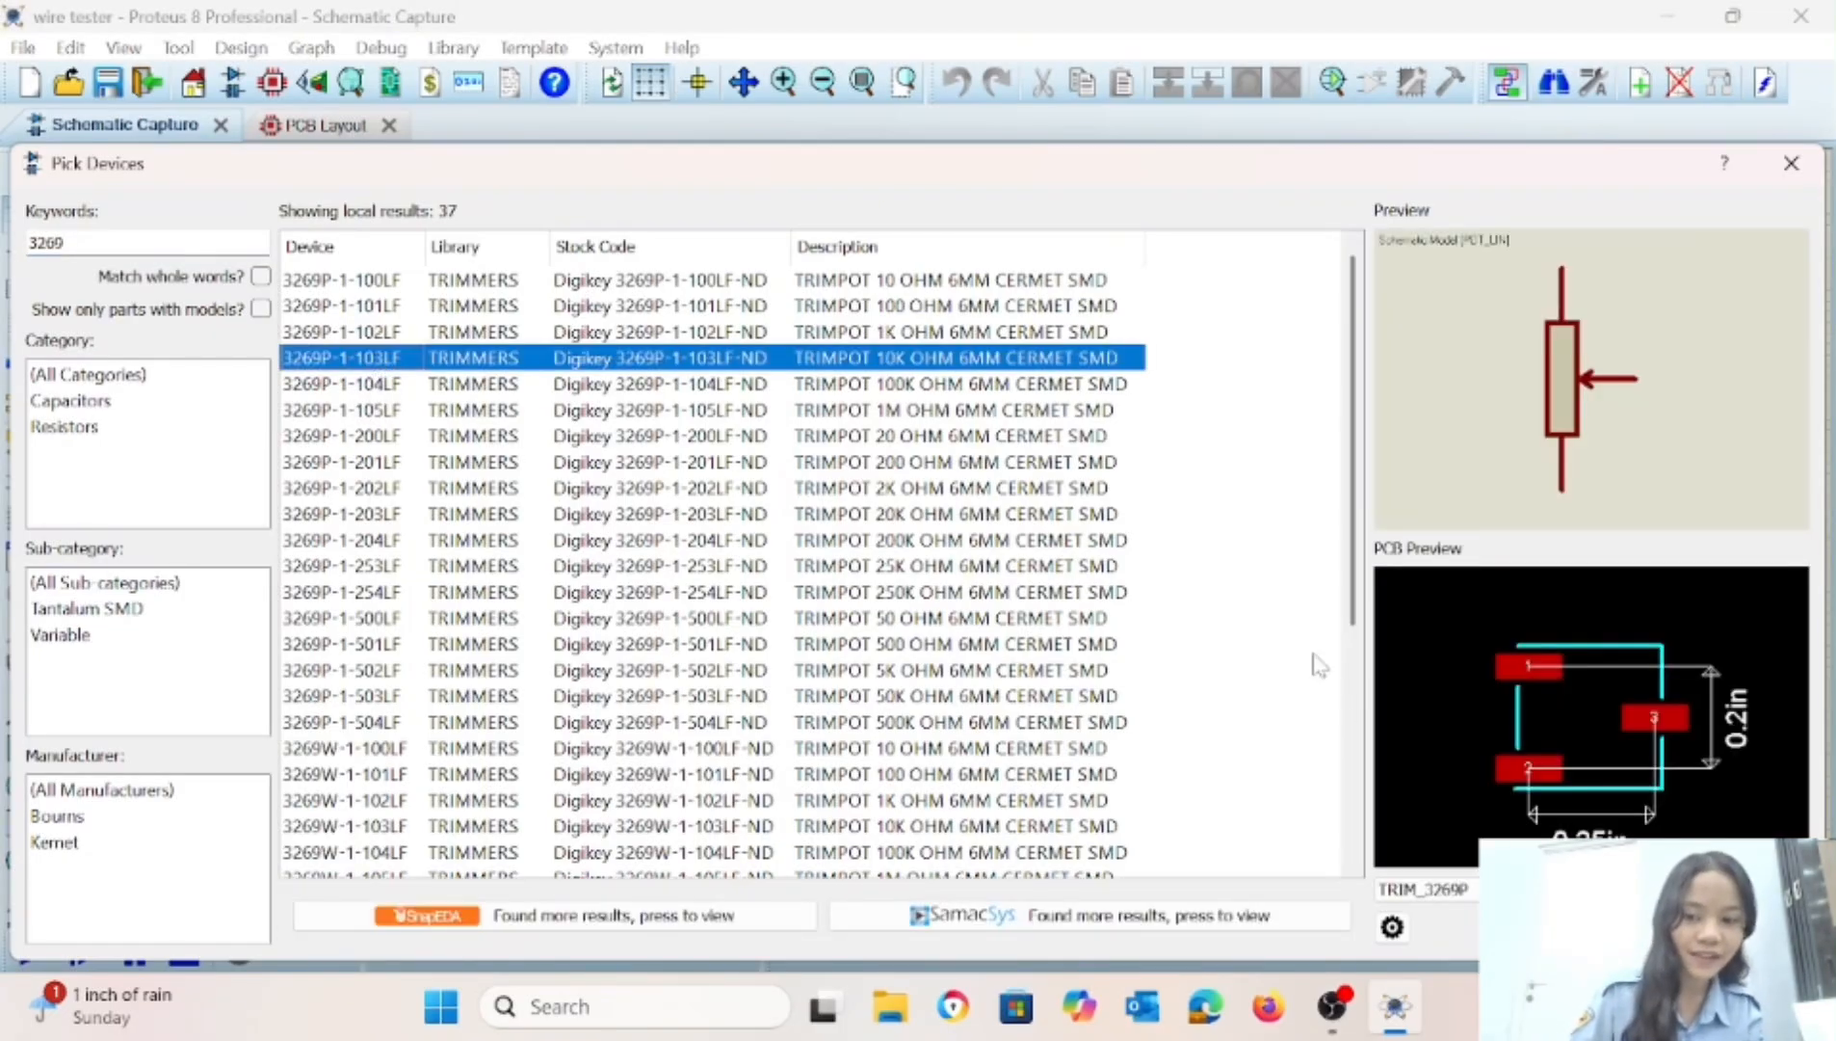
key("Return")
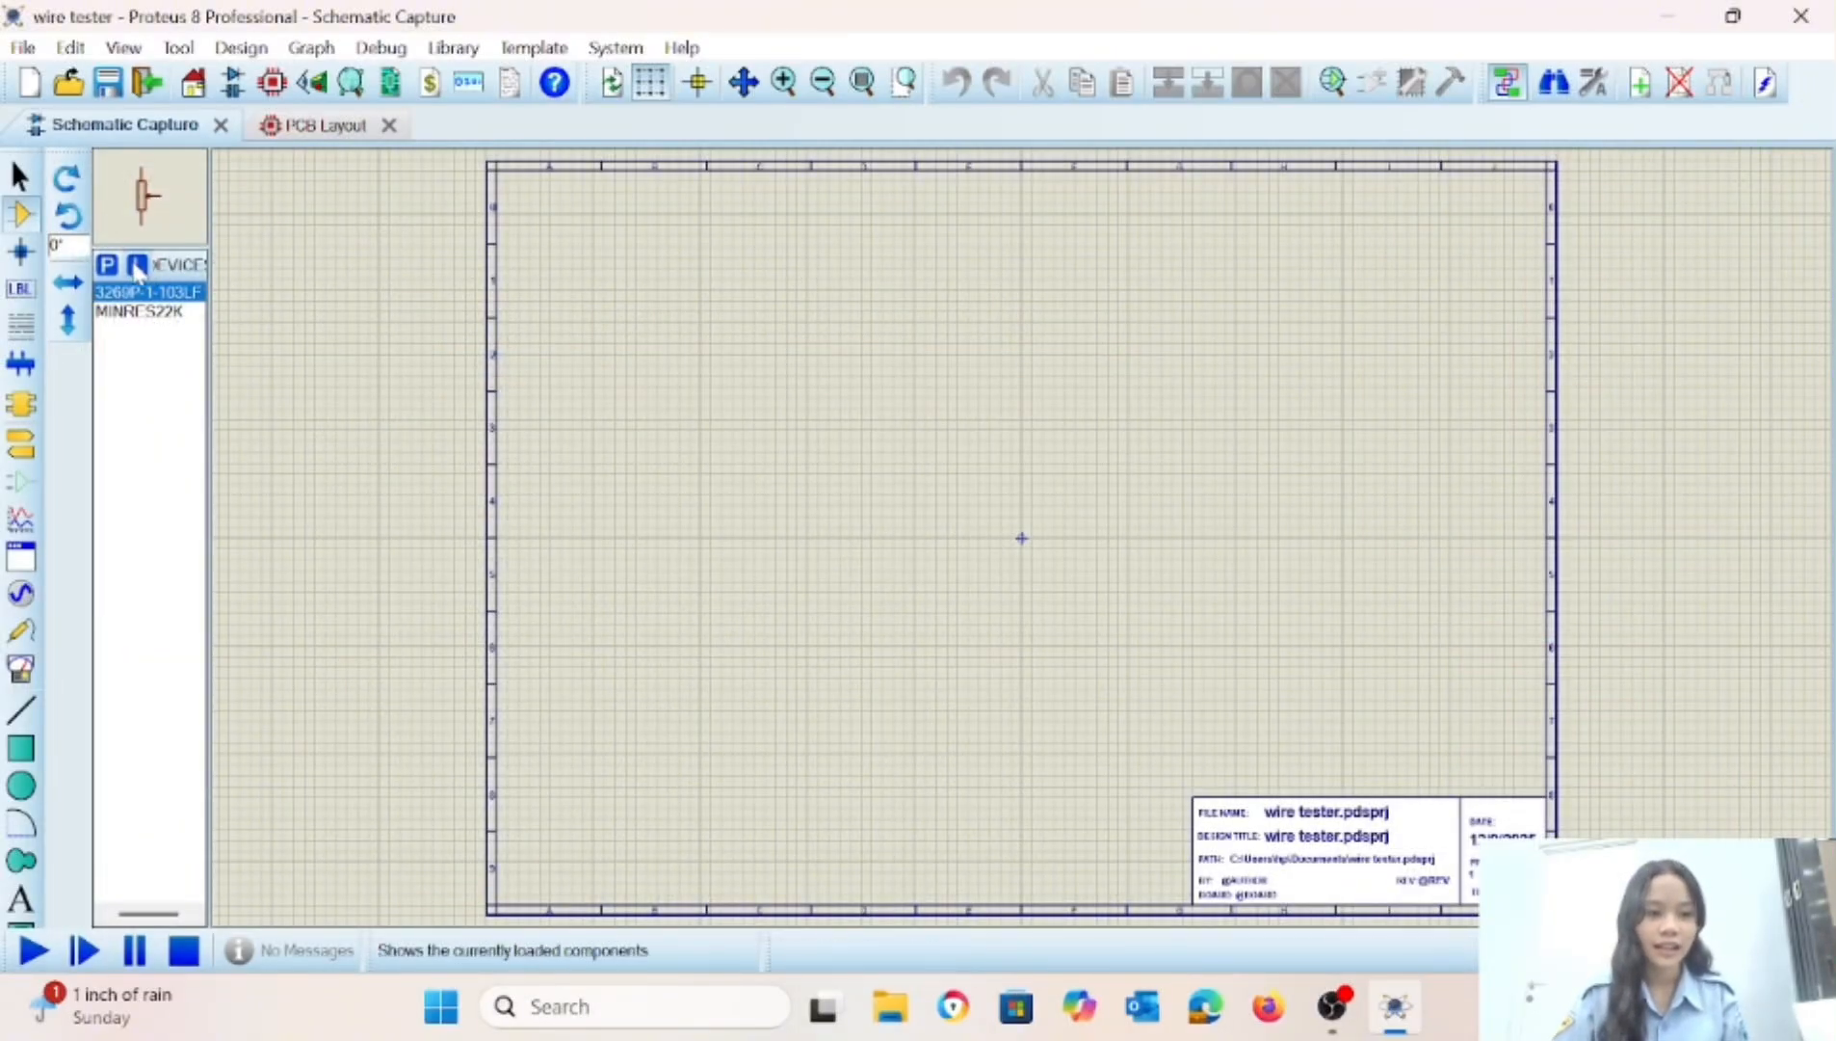
Add the 709 operational amplifier and the 1N4148 diode from the DIODESINC library to the device list.
left_click(106, 266)
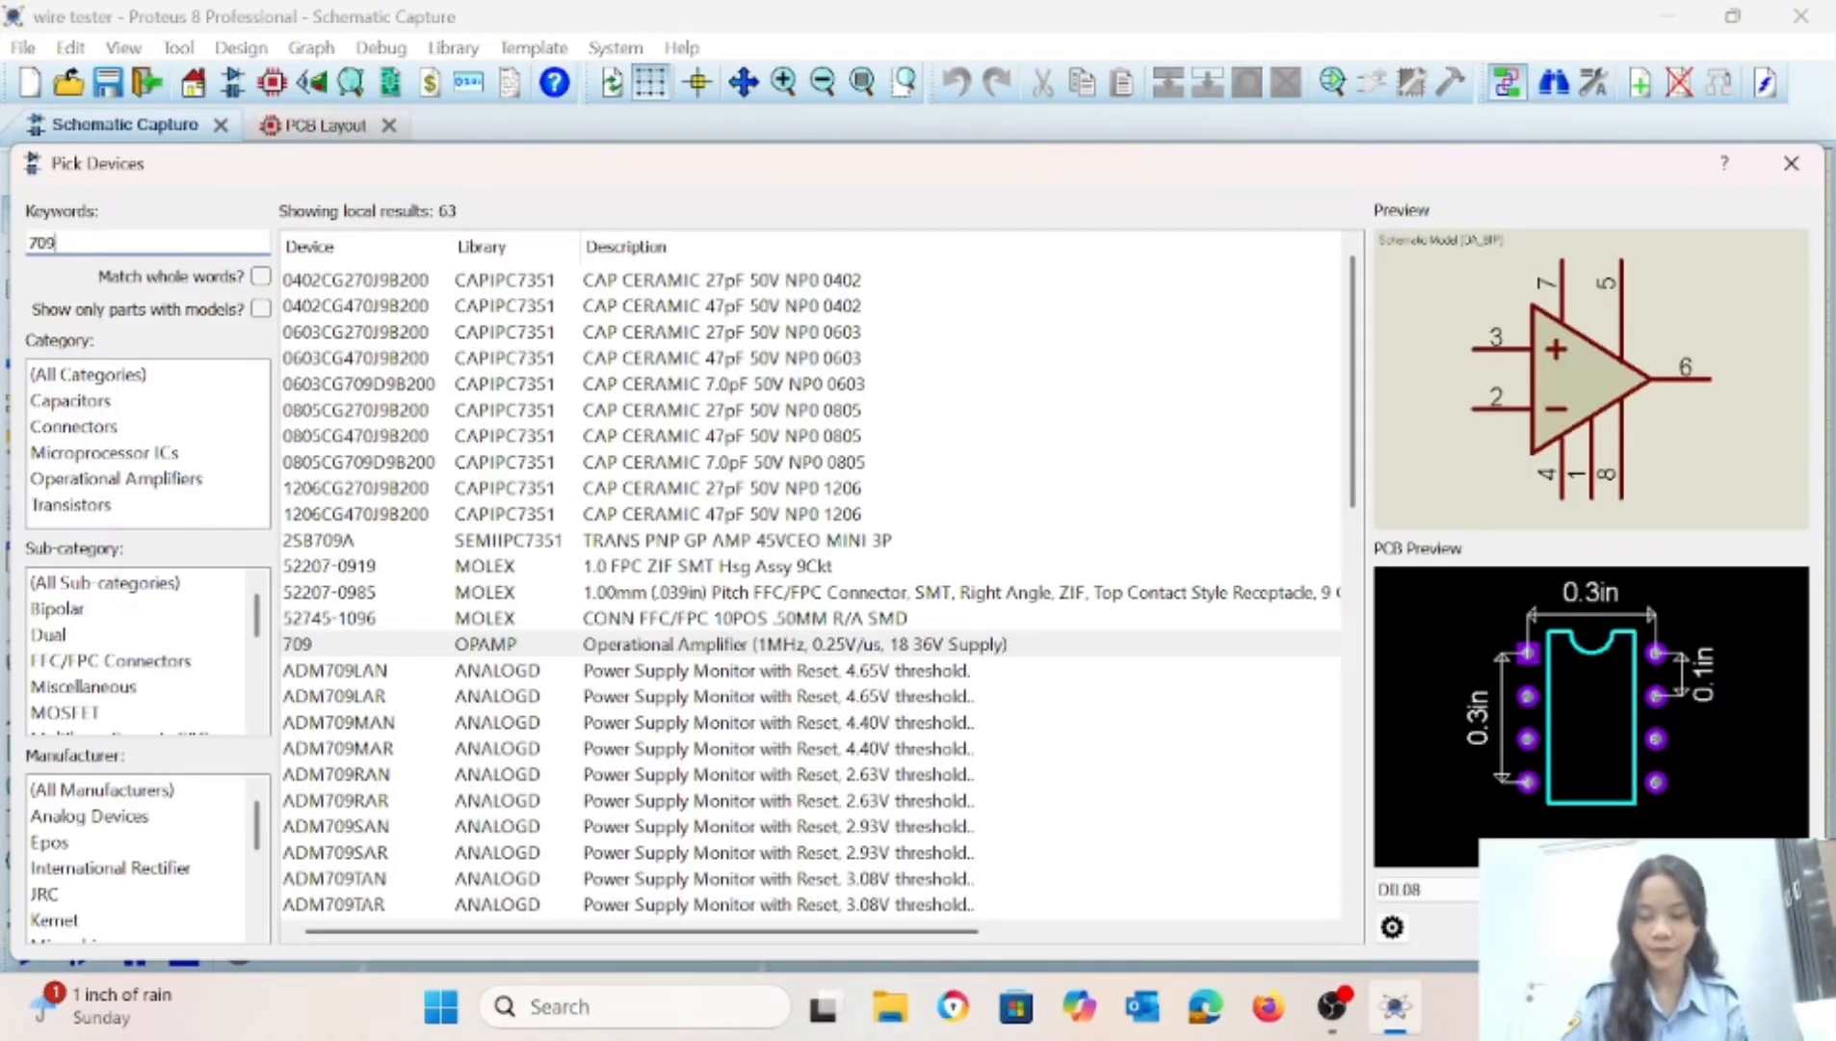
key("Return")
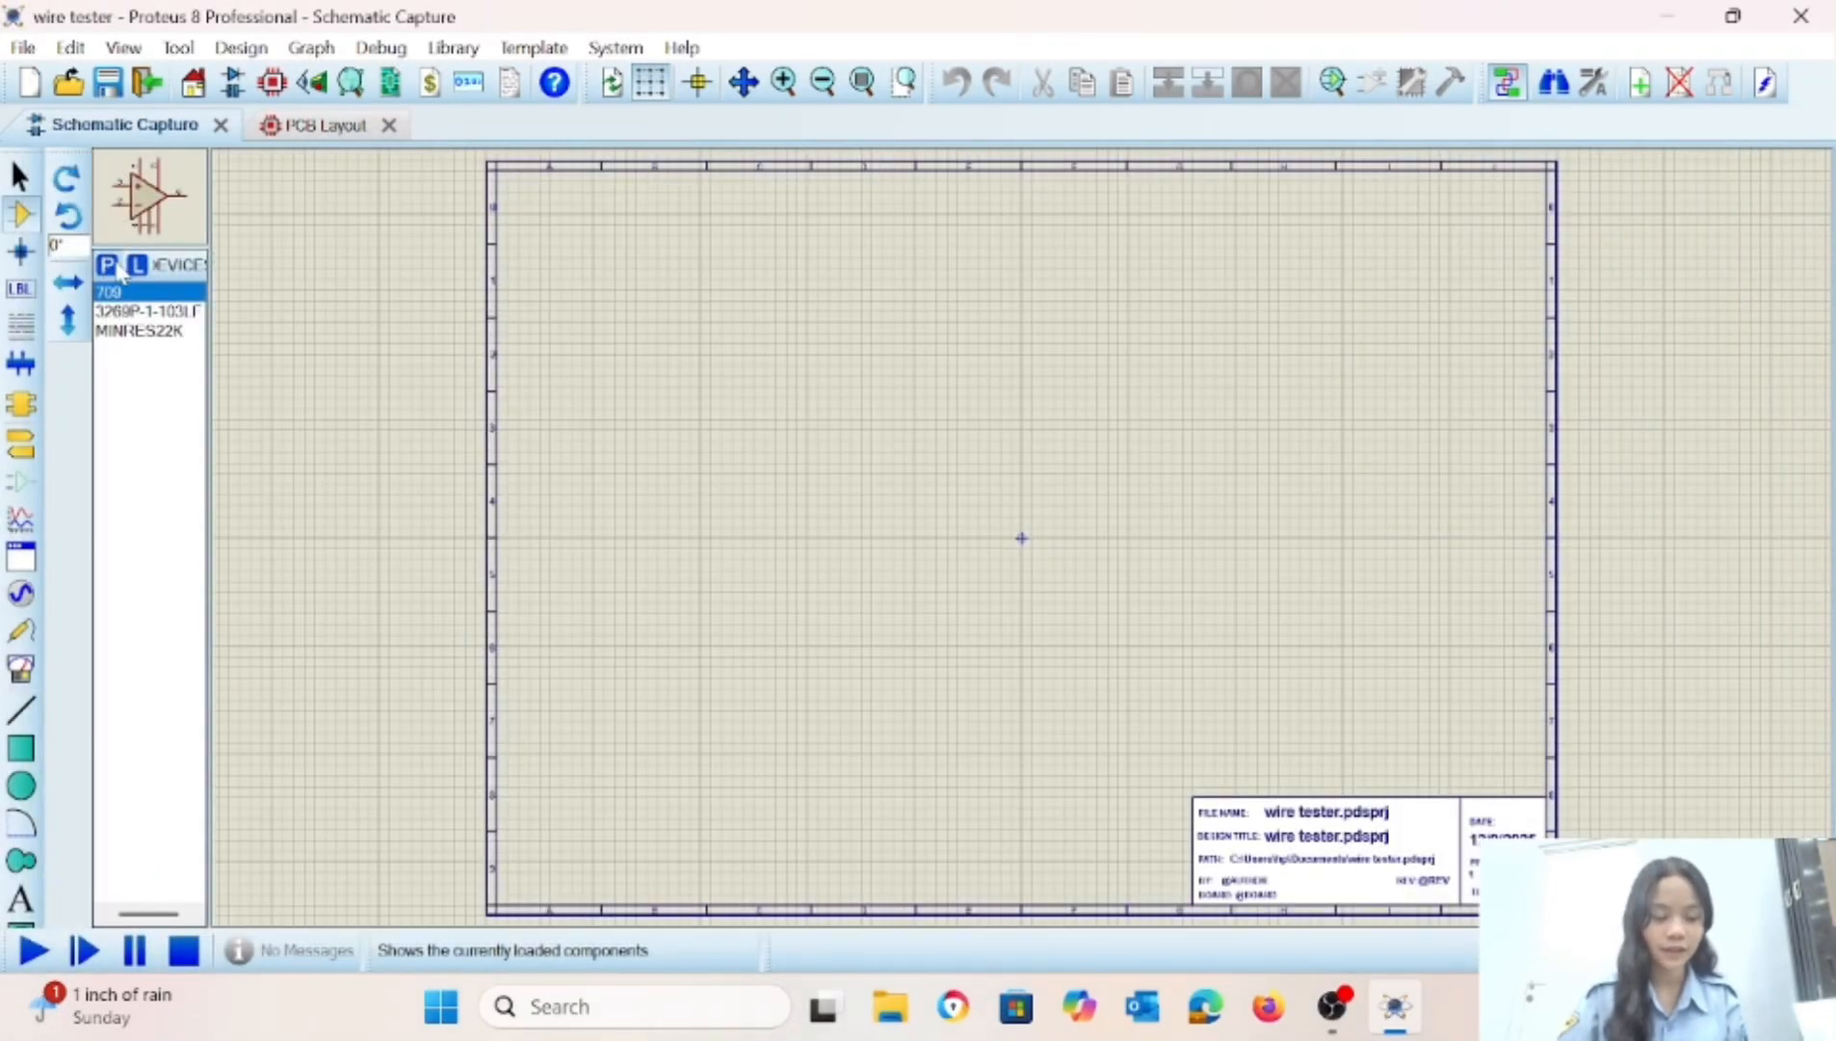
left_click(114, 268)
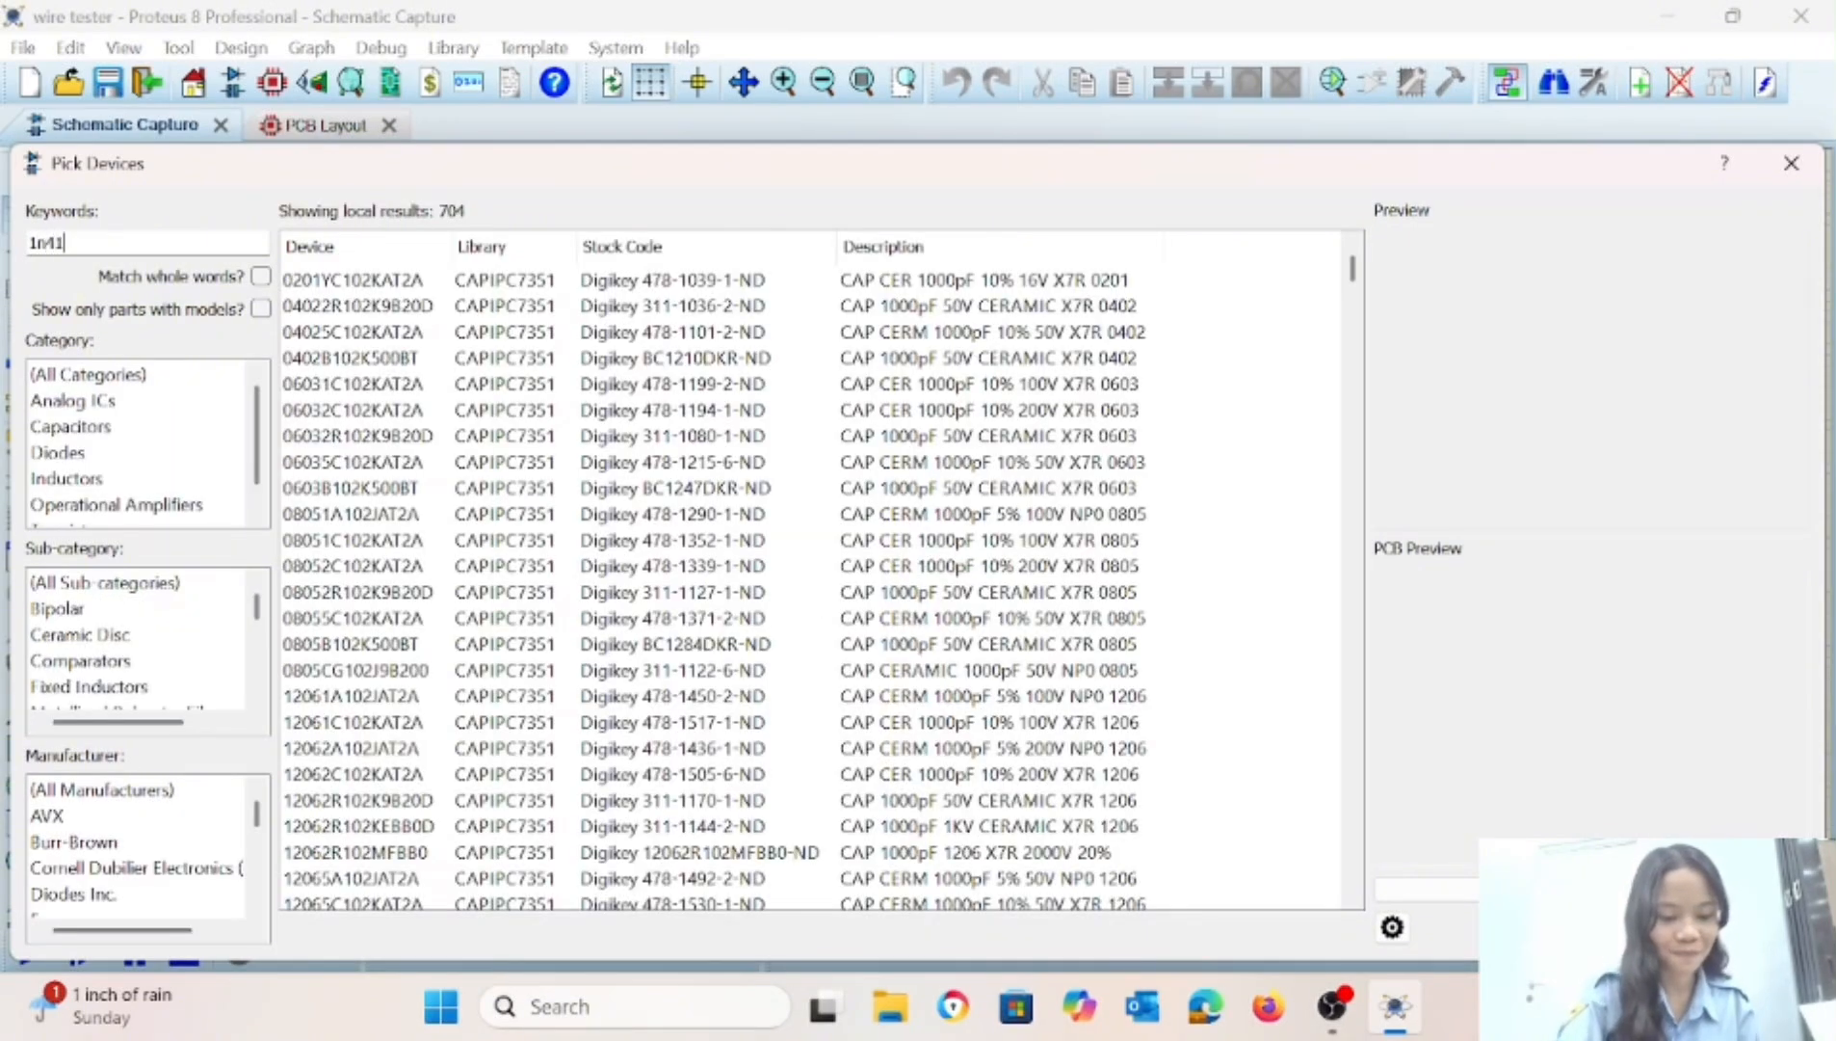
type("1n4148")
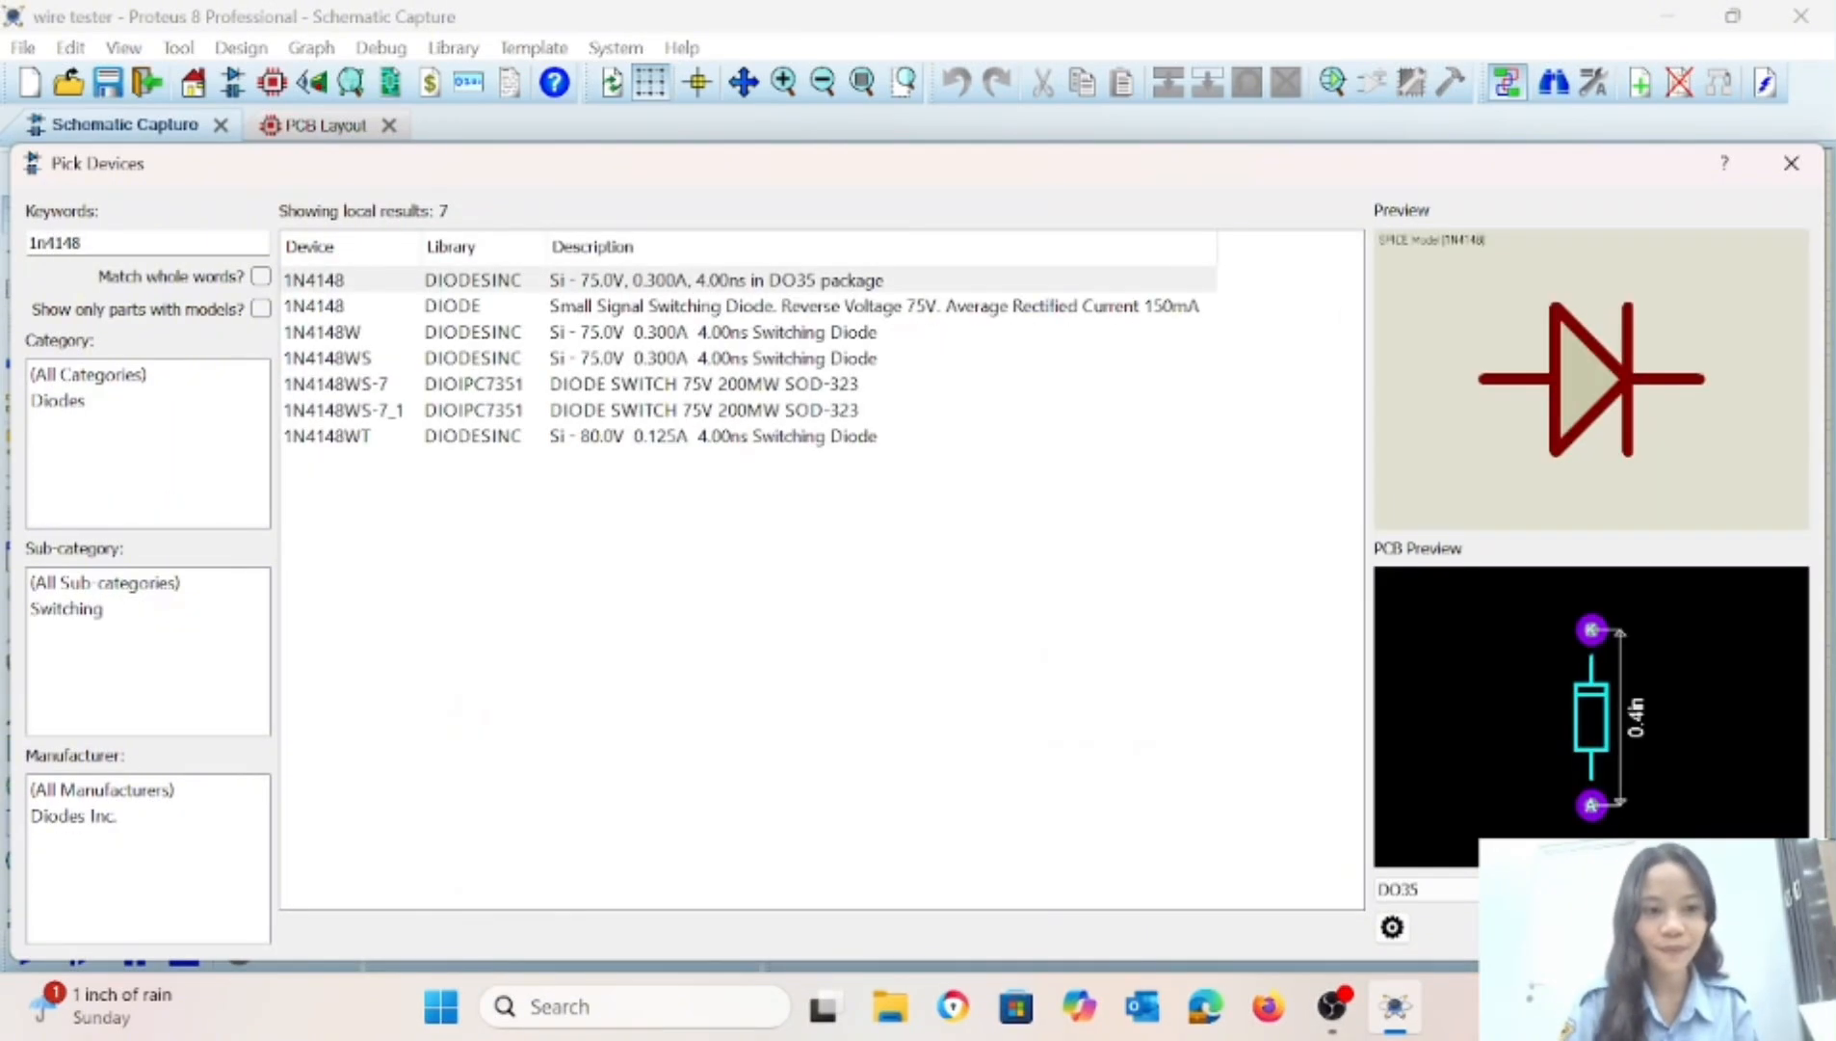
double_click(340, 278)
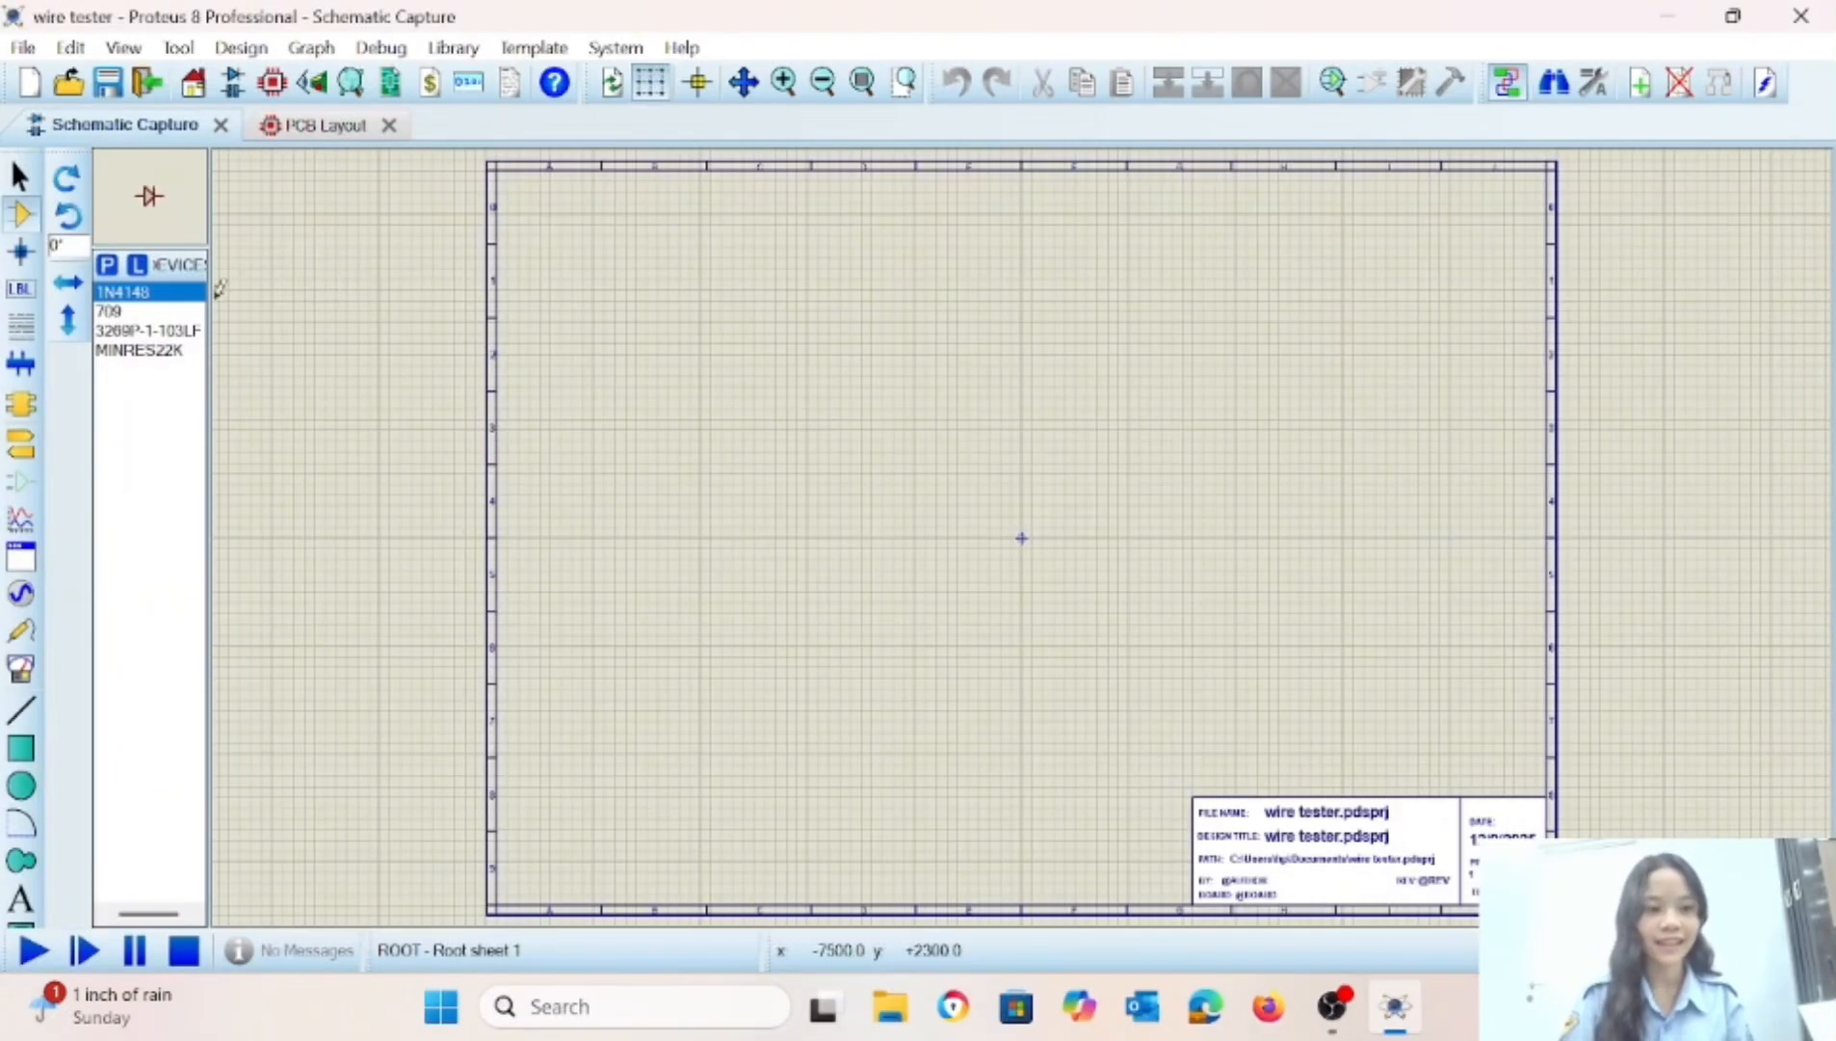
Search the parts library for "led" and add the animated LED-AQUA model to the device list.
left_click(108, 266)
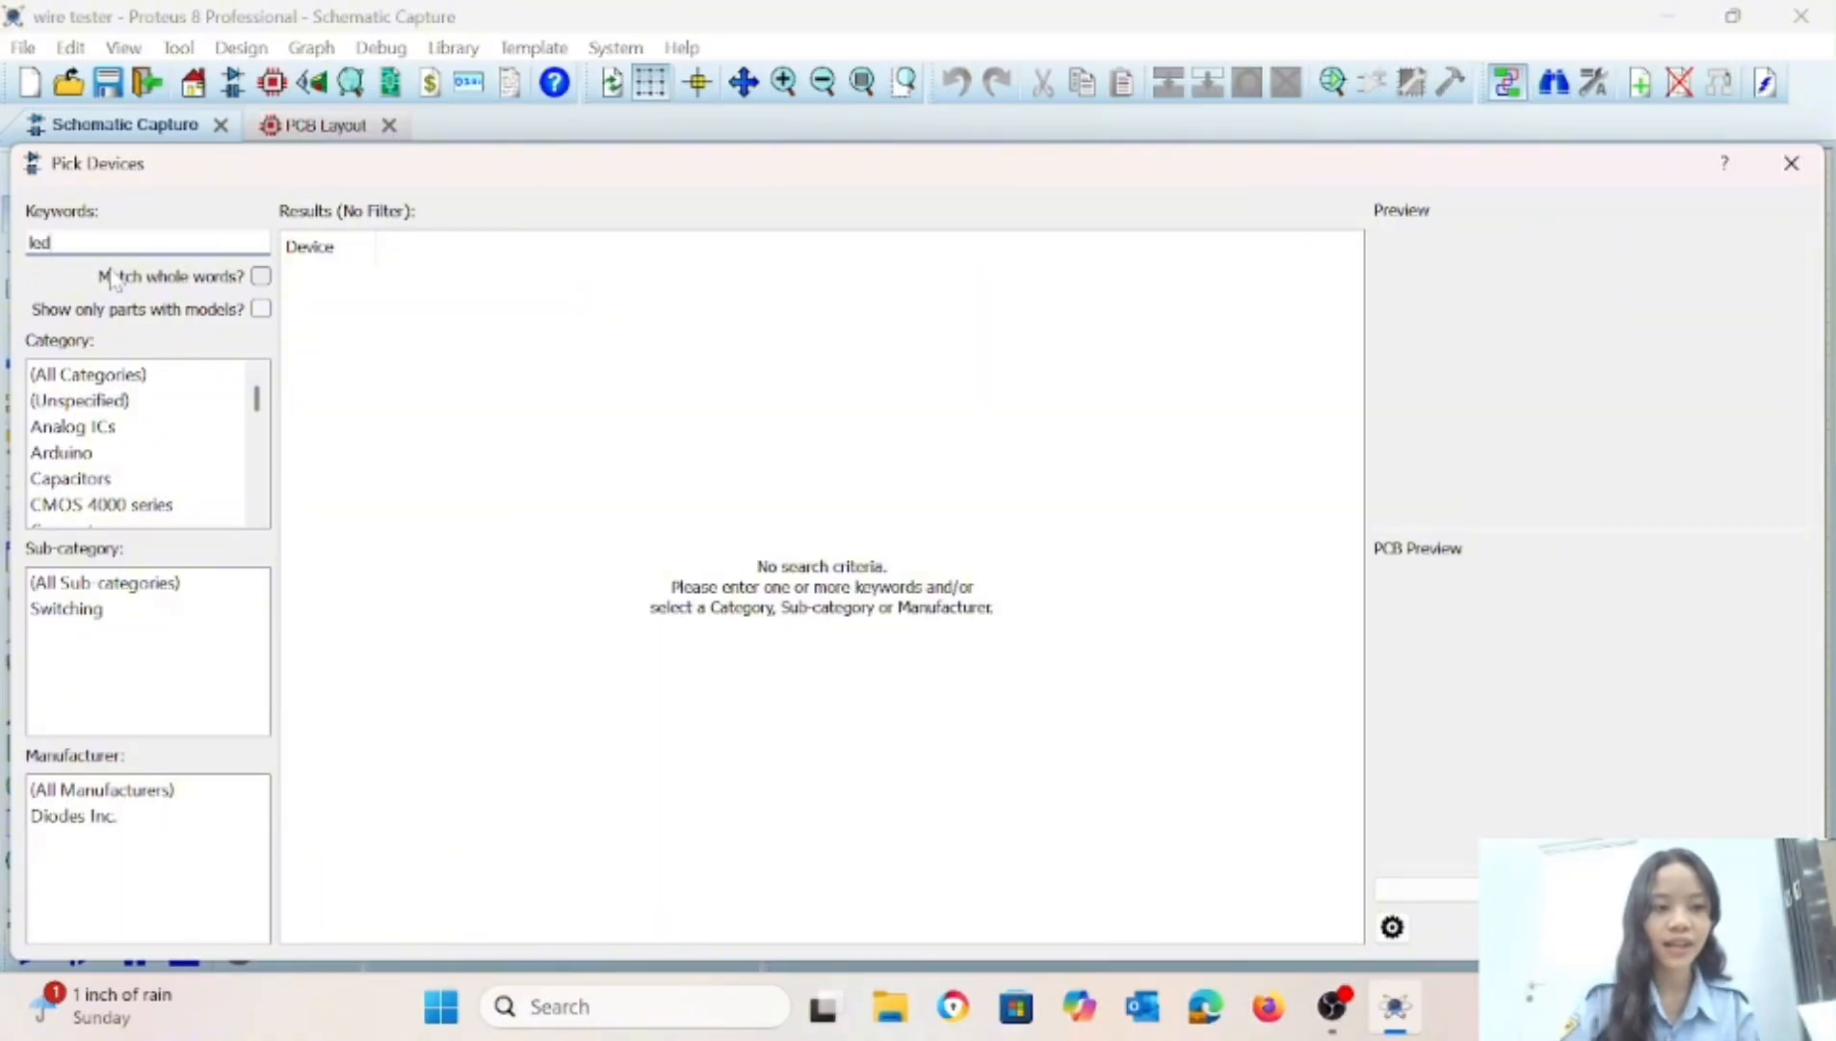
scroll(578, 847, "down", 5)
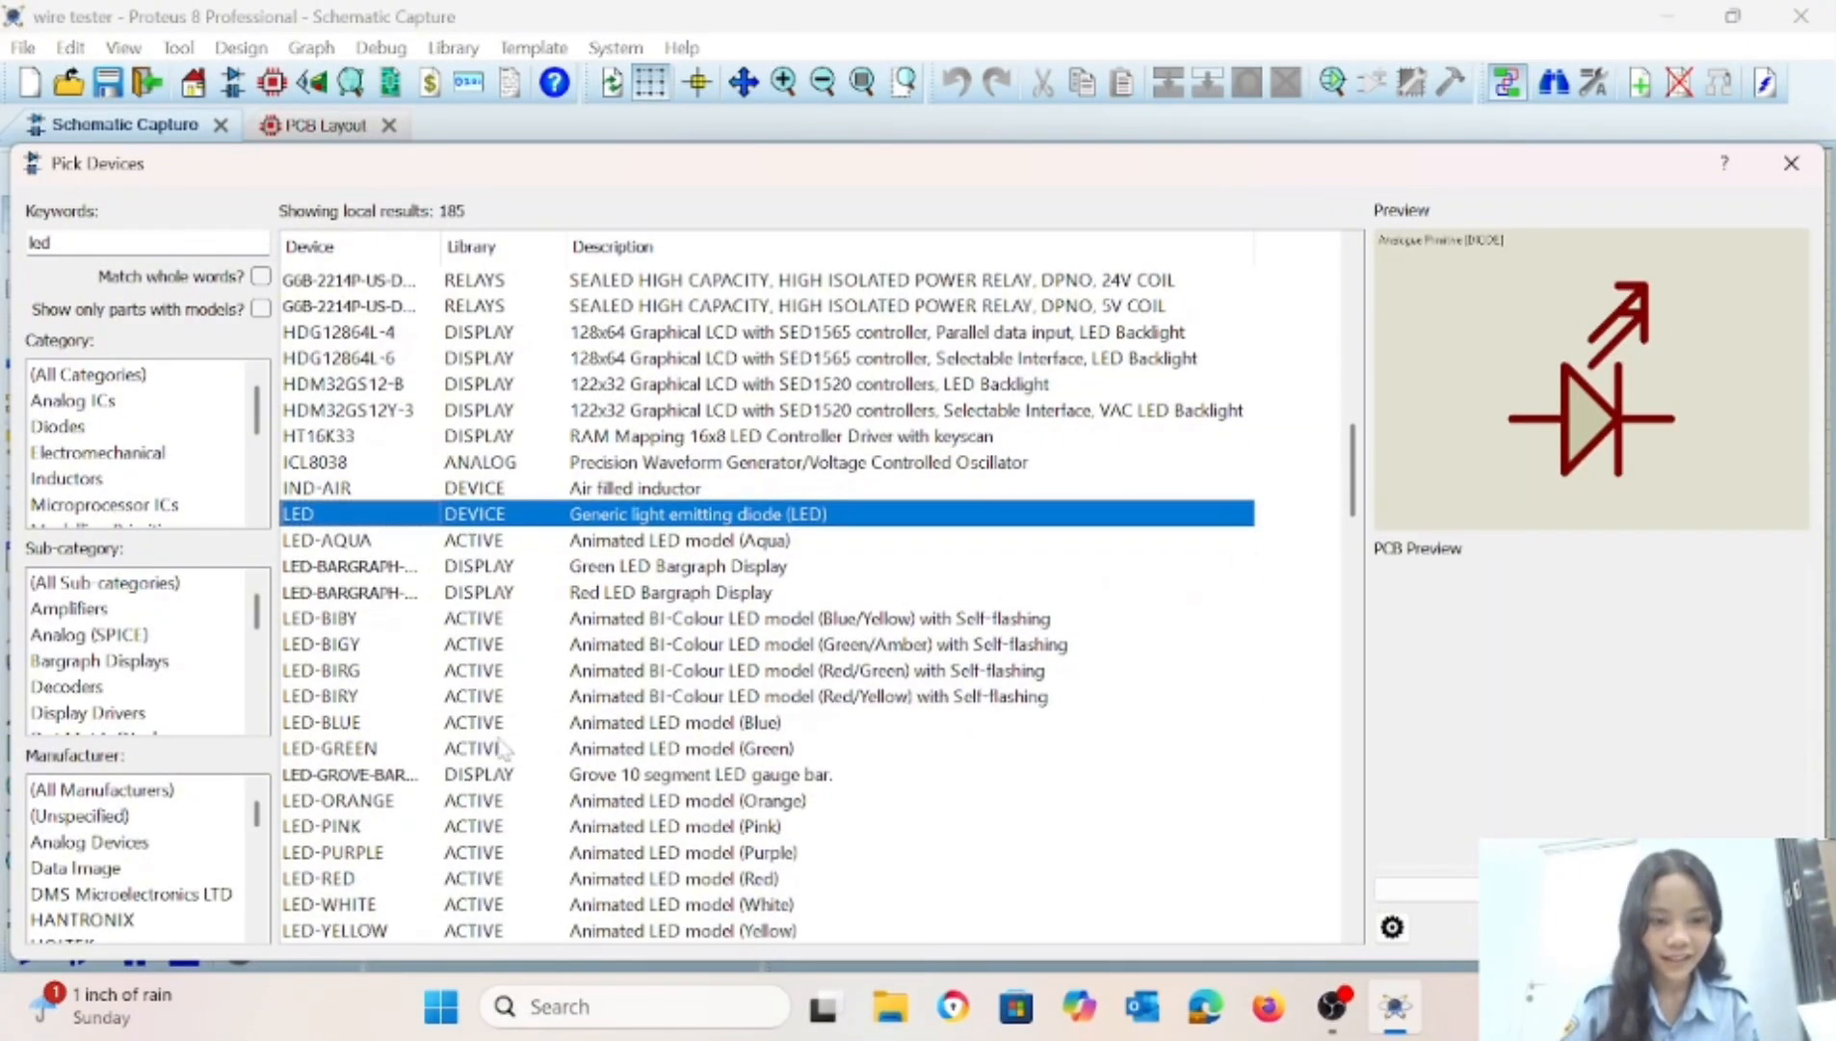
left_click(364, 542)
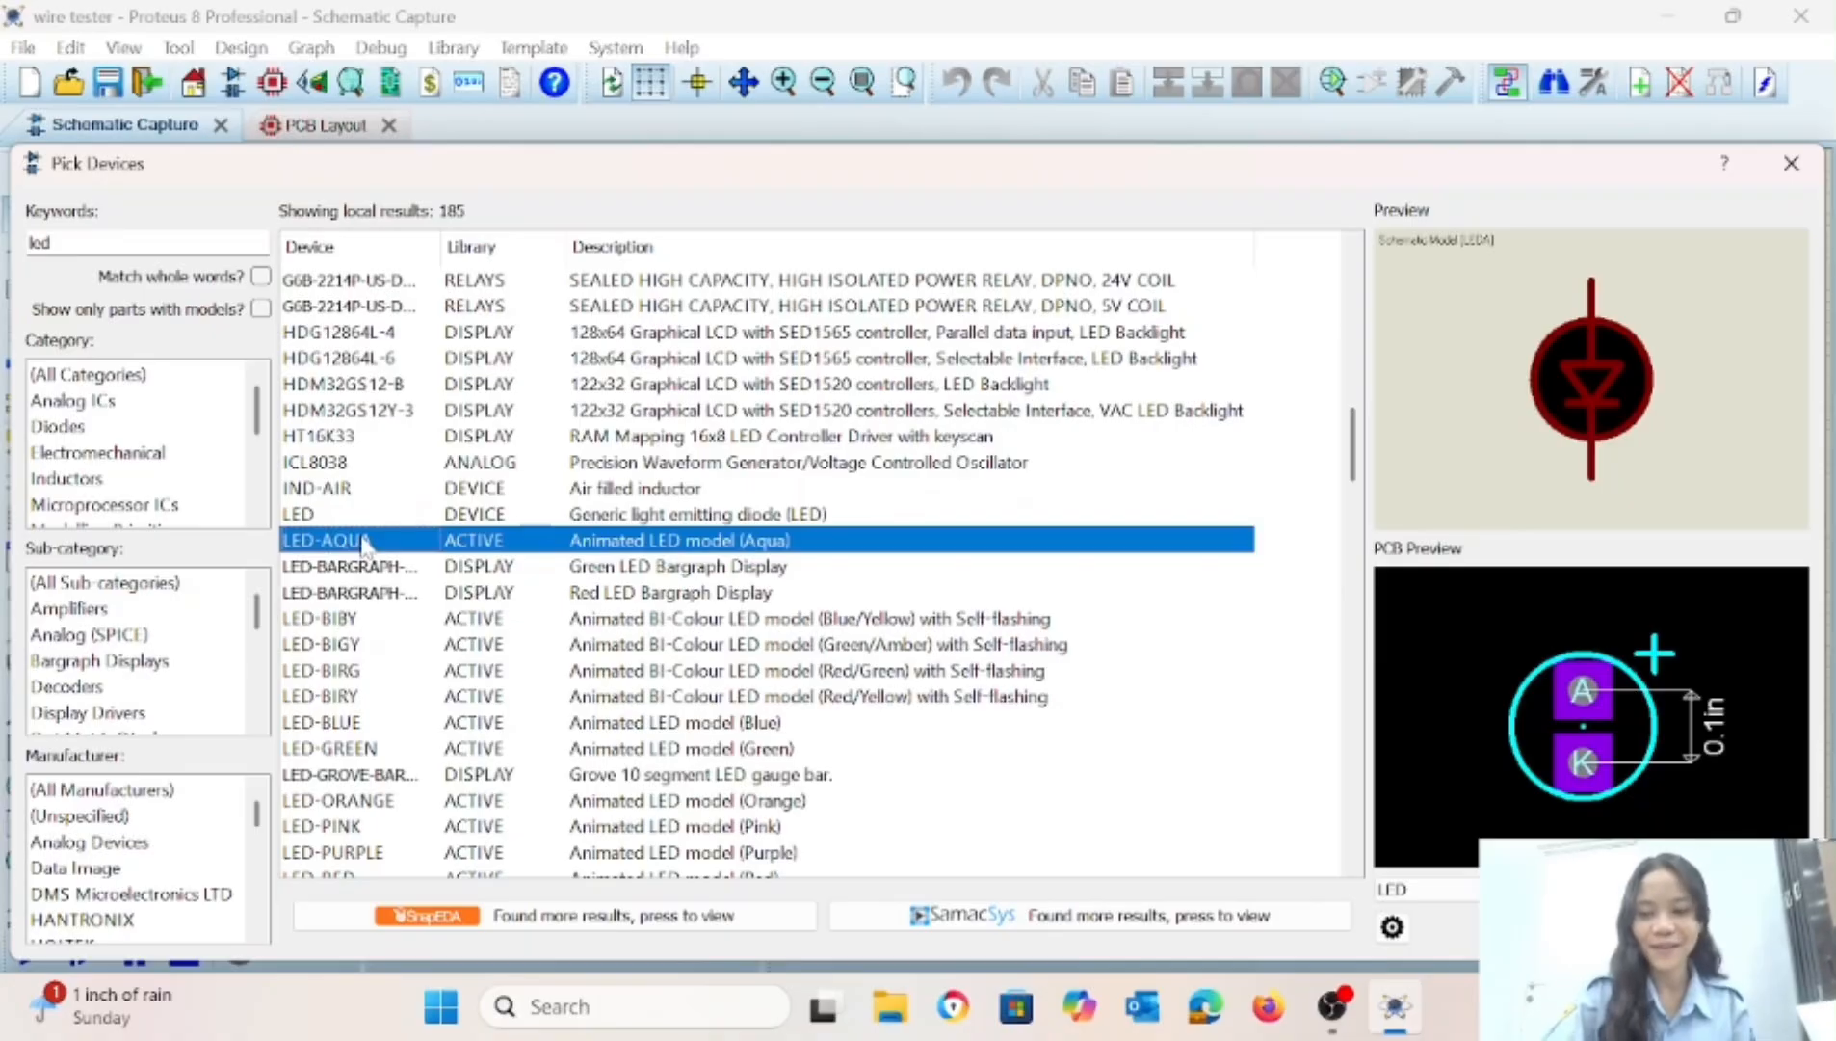
double_click(364, 542)
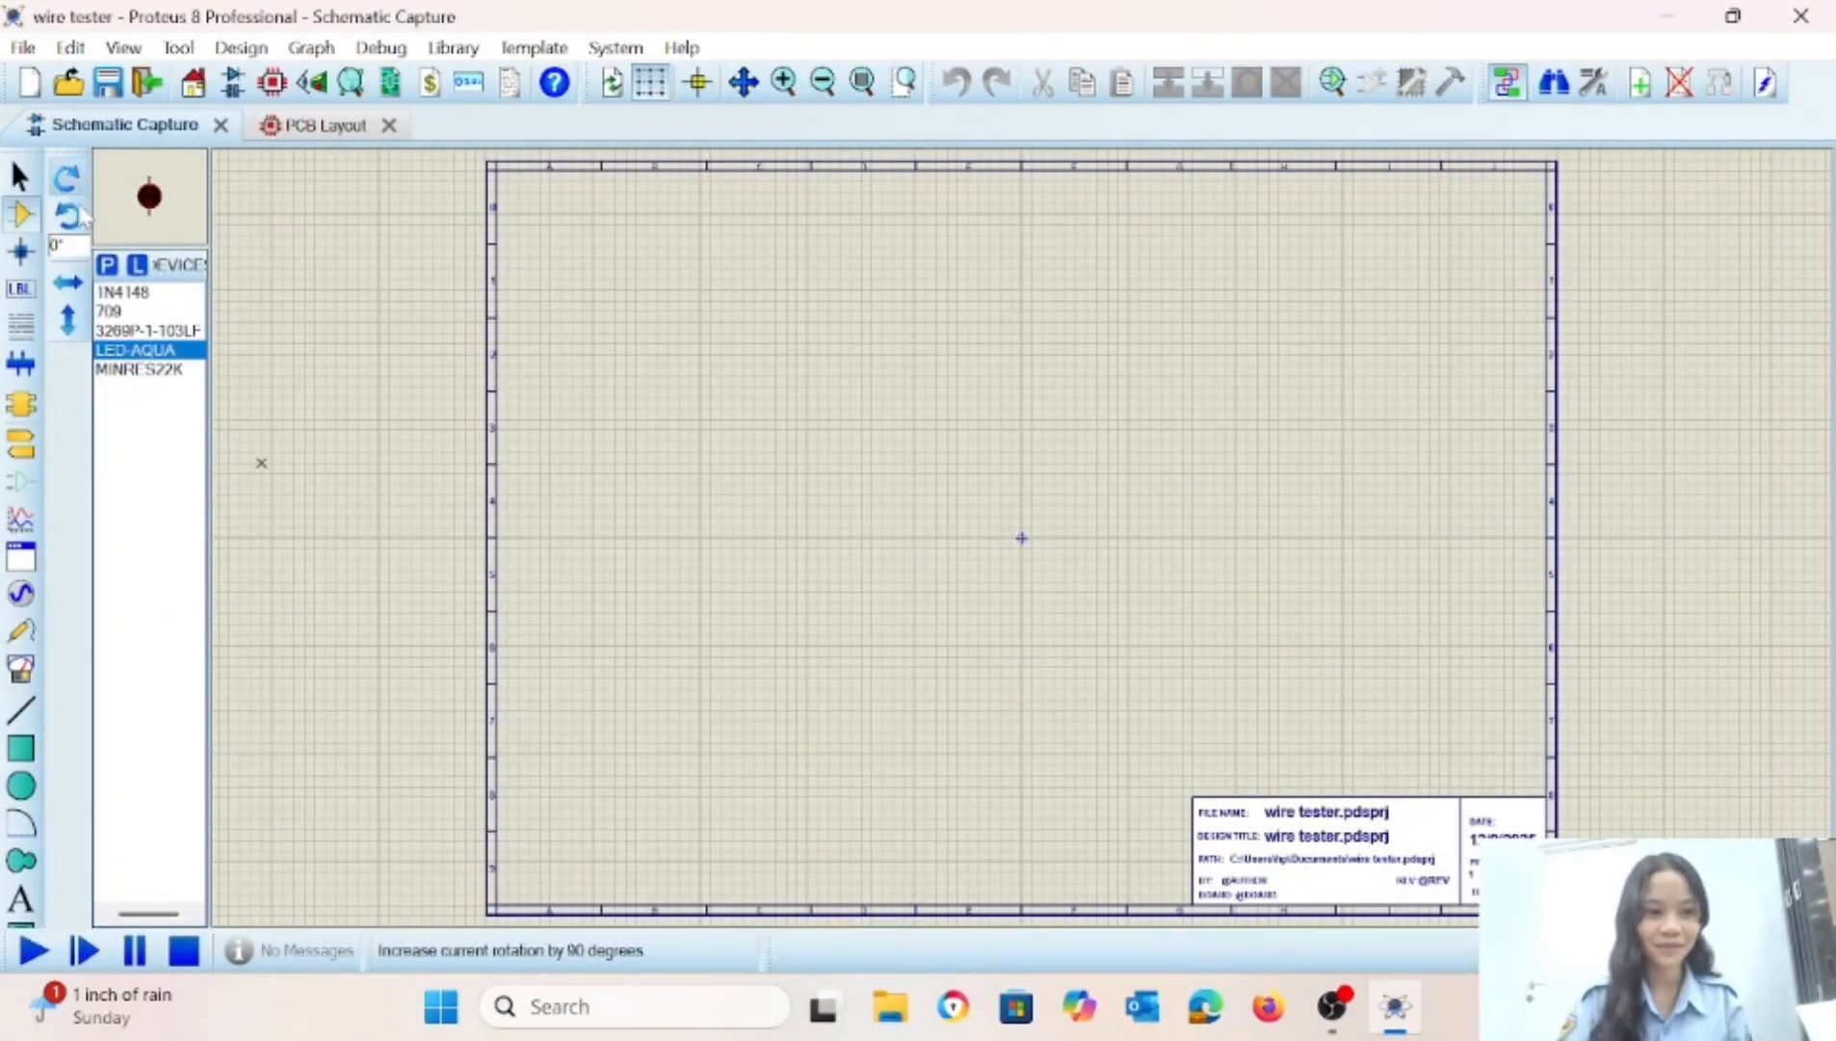
Search the parts library for "tblock" and add the terminal blocks TBLOCK-I2 and TBLOCK-I3 to the device list.
left_click(107, 265)
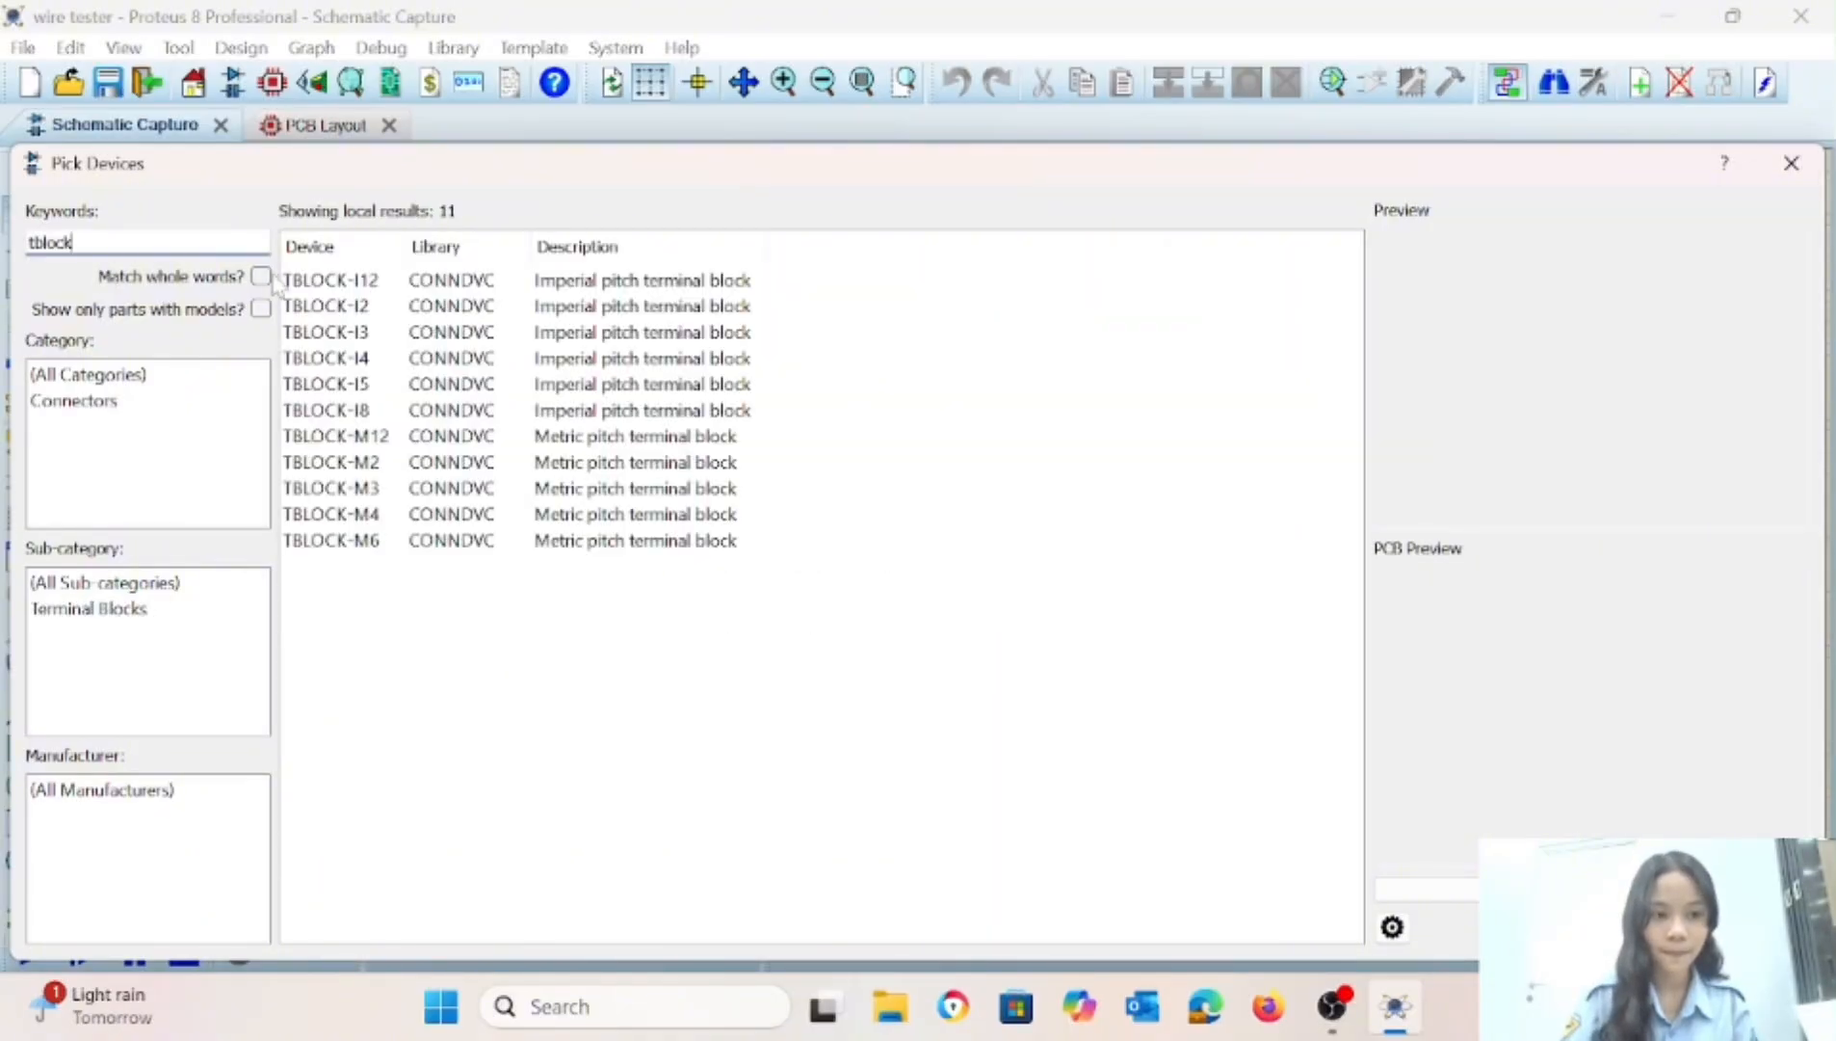
left_click(330, 306)
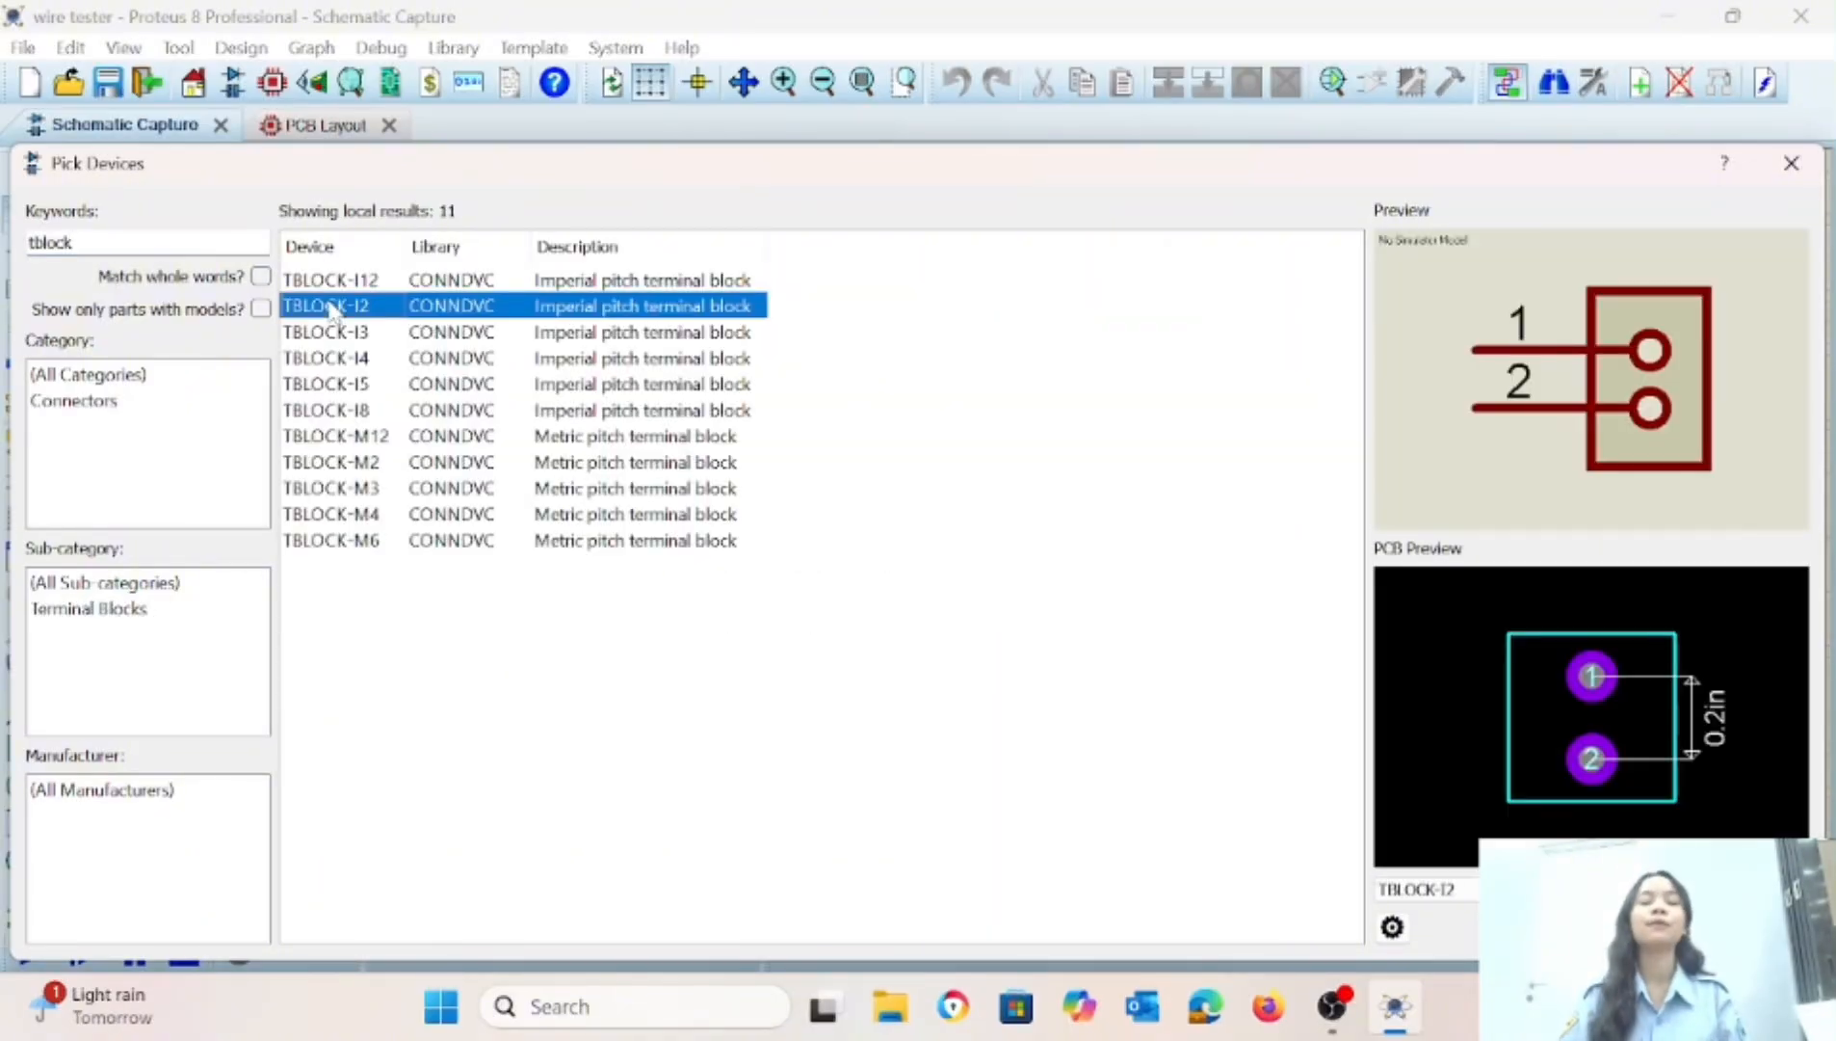
double_click(330, 306)
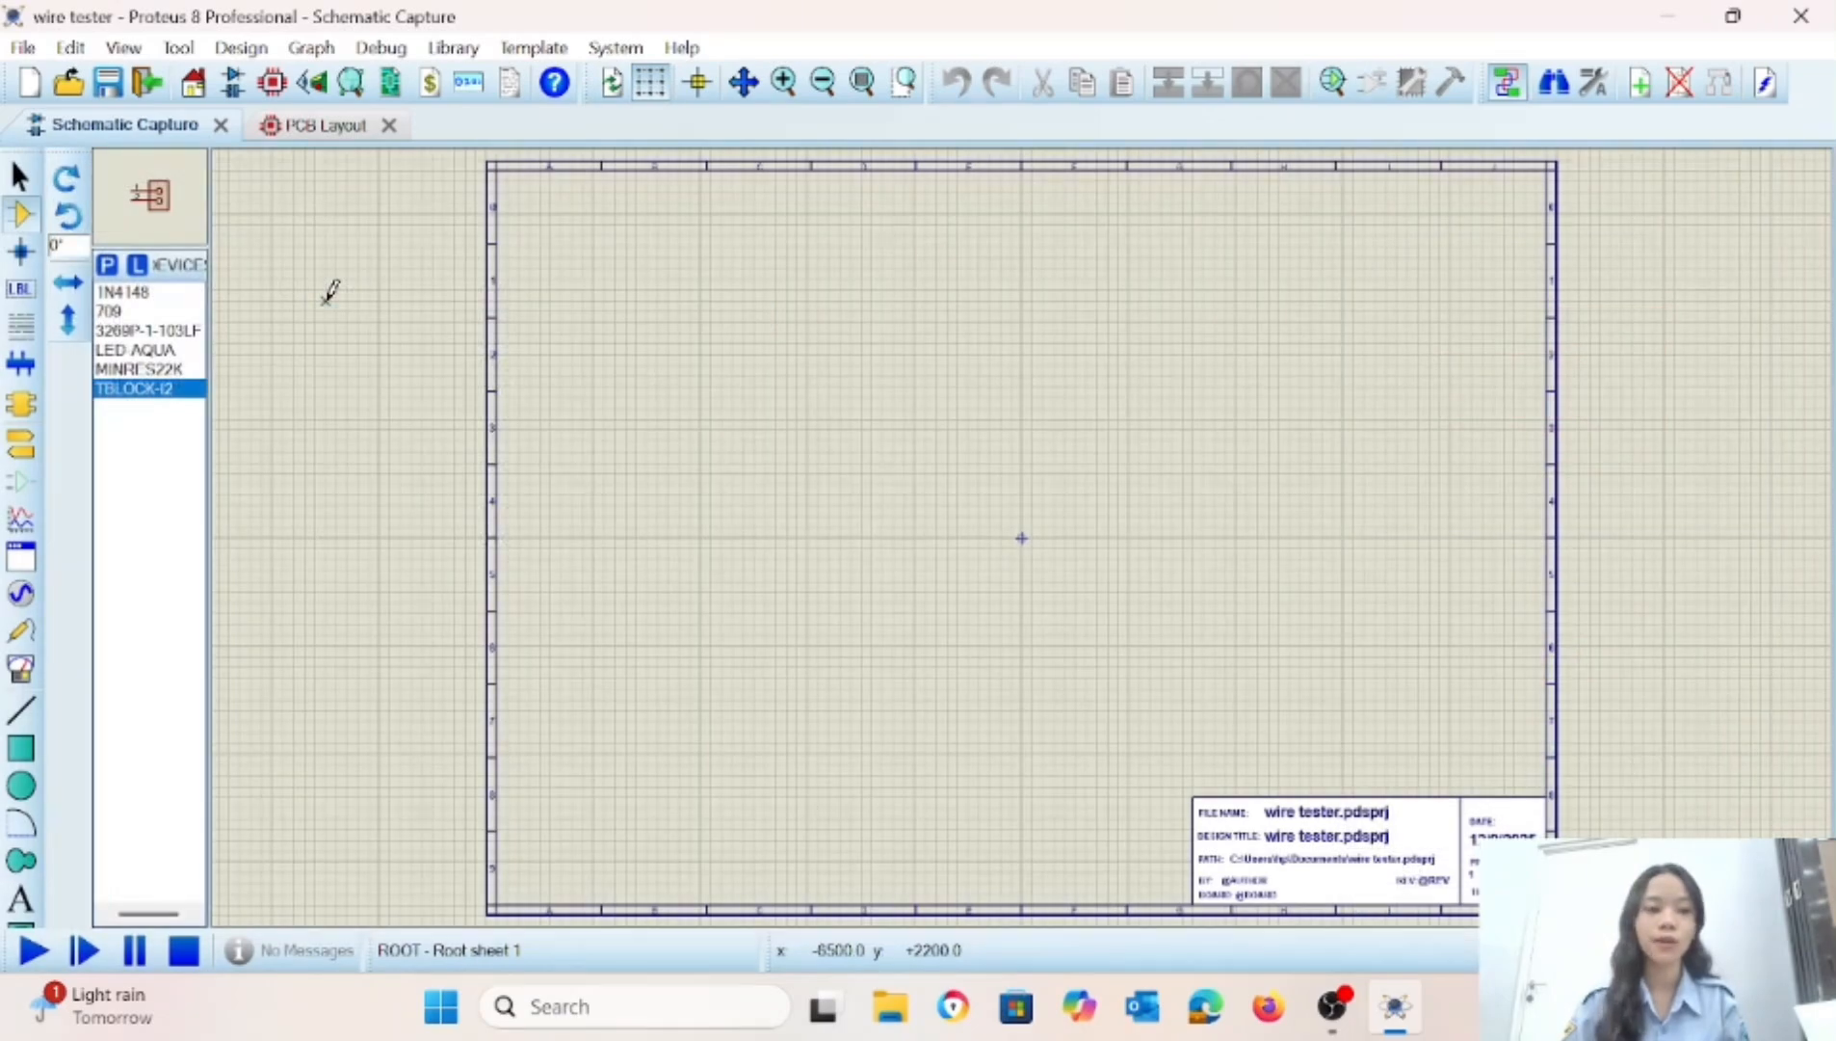
left_click(107, 265)
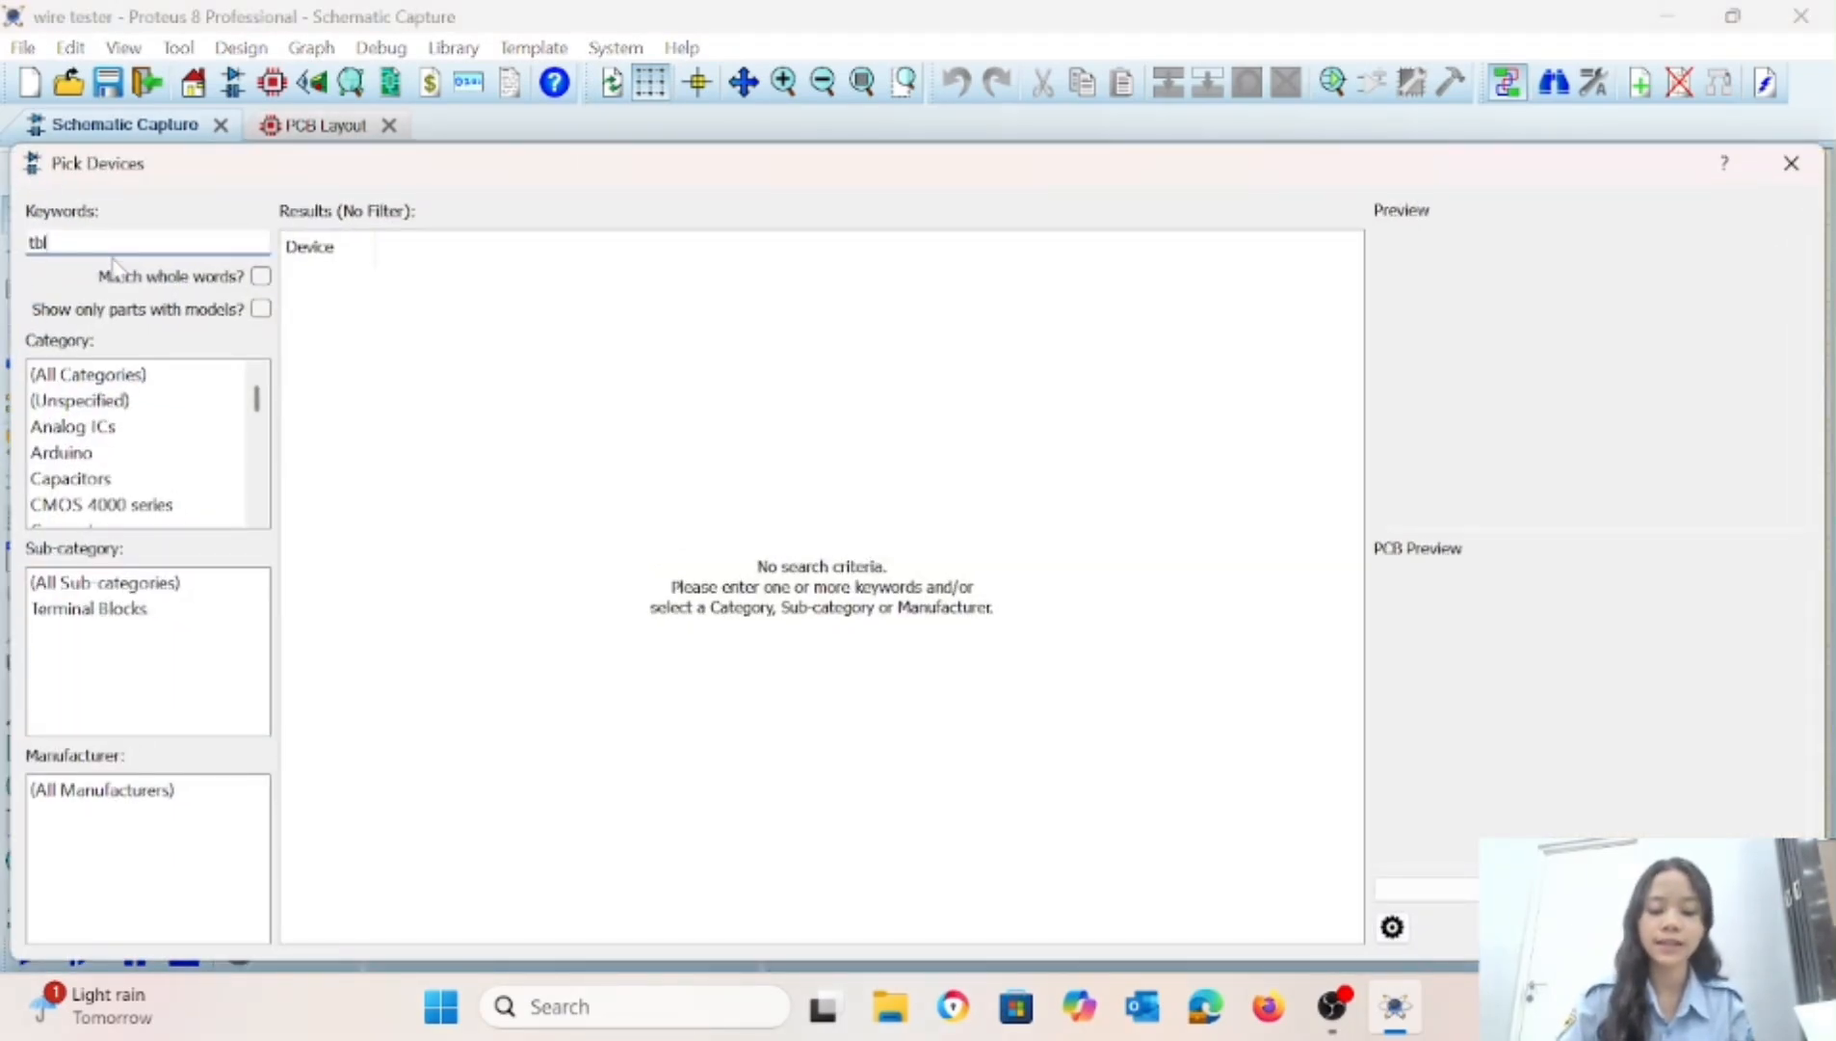
key("BackSpace")
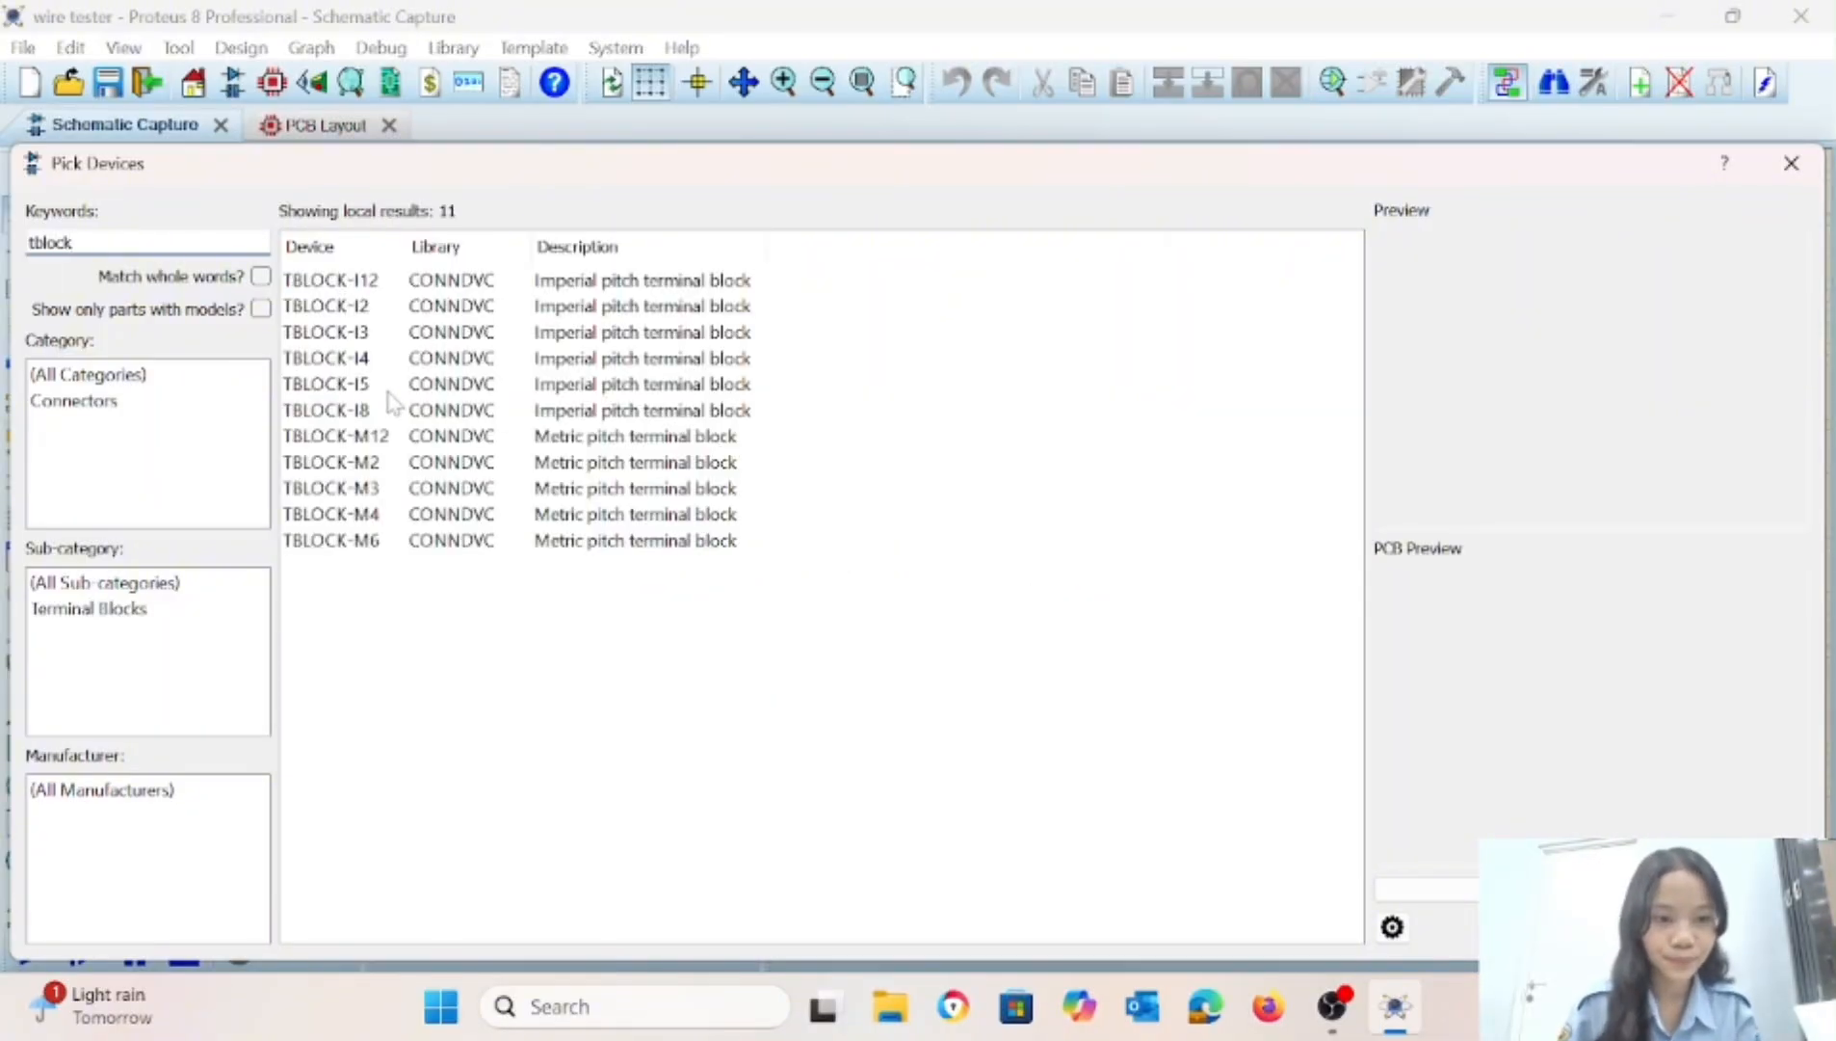
double_click(360, 333)
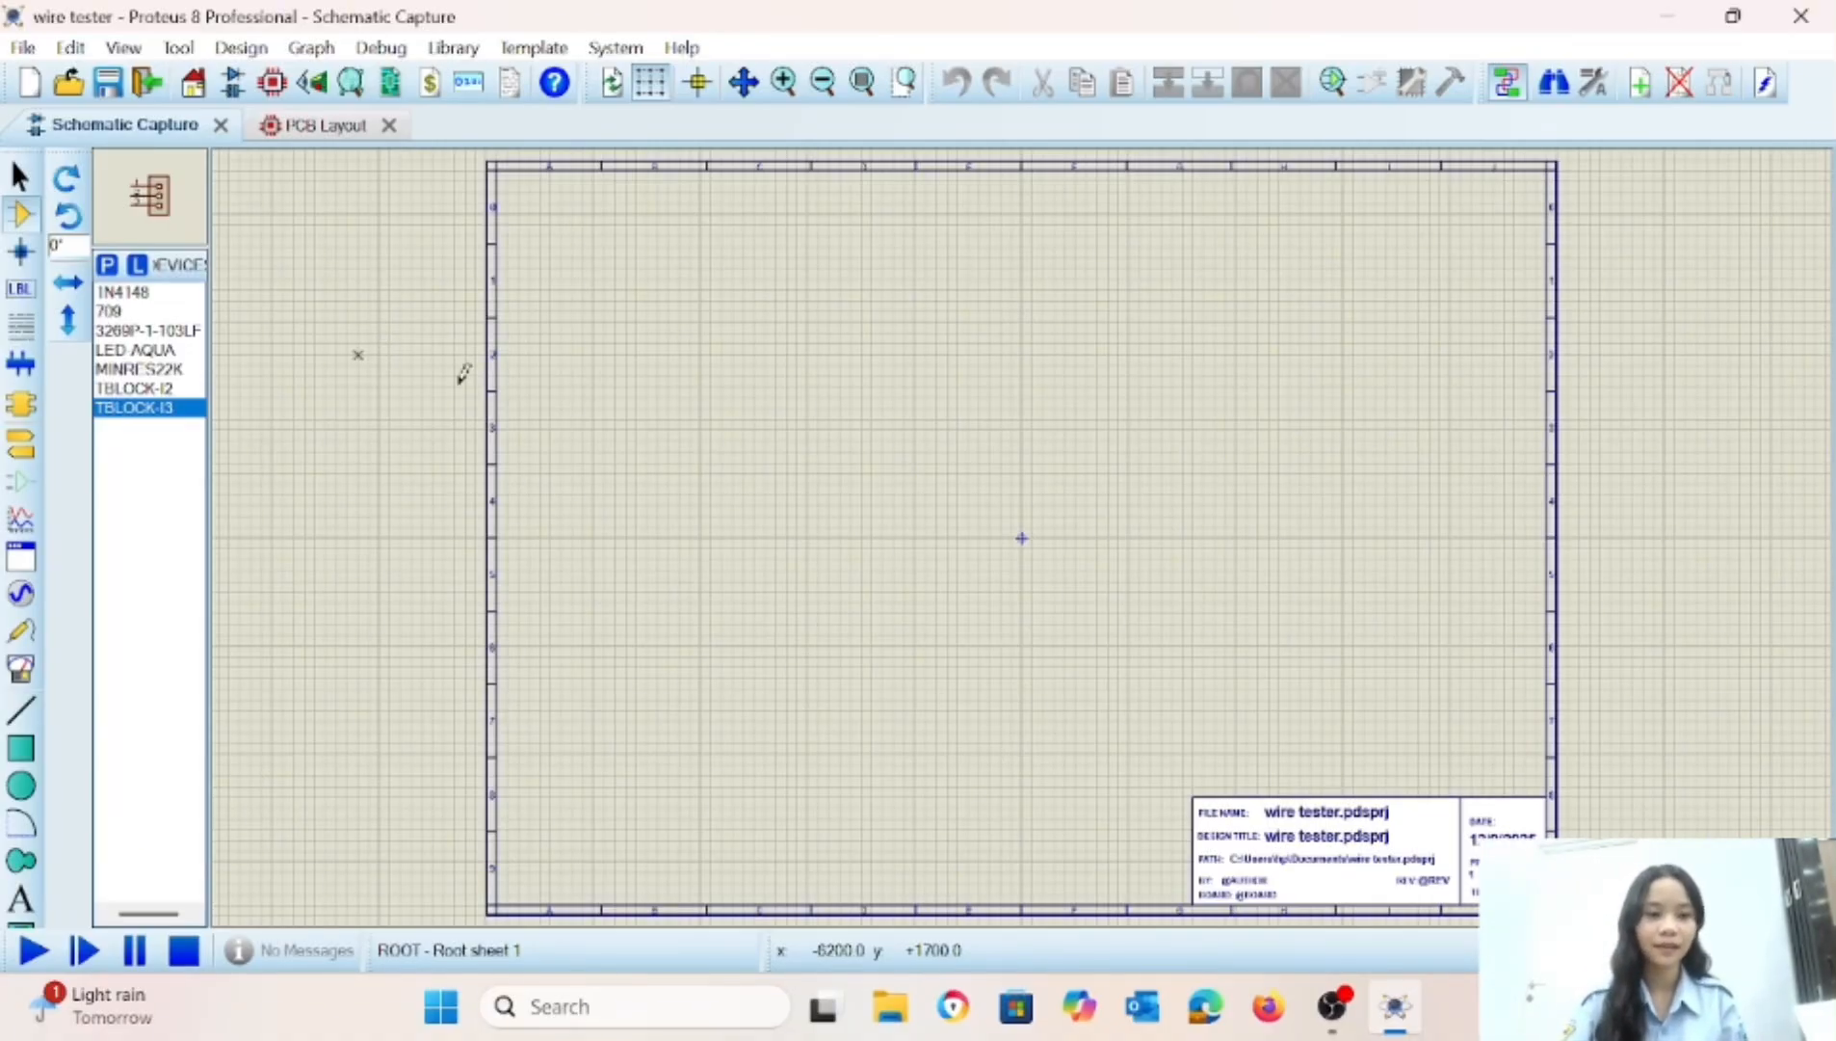
Place a MINRES22K resistor in the upper-left part of the sheet and rotate it anti-clockwise to stand vertically.
left_click(142, 369)
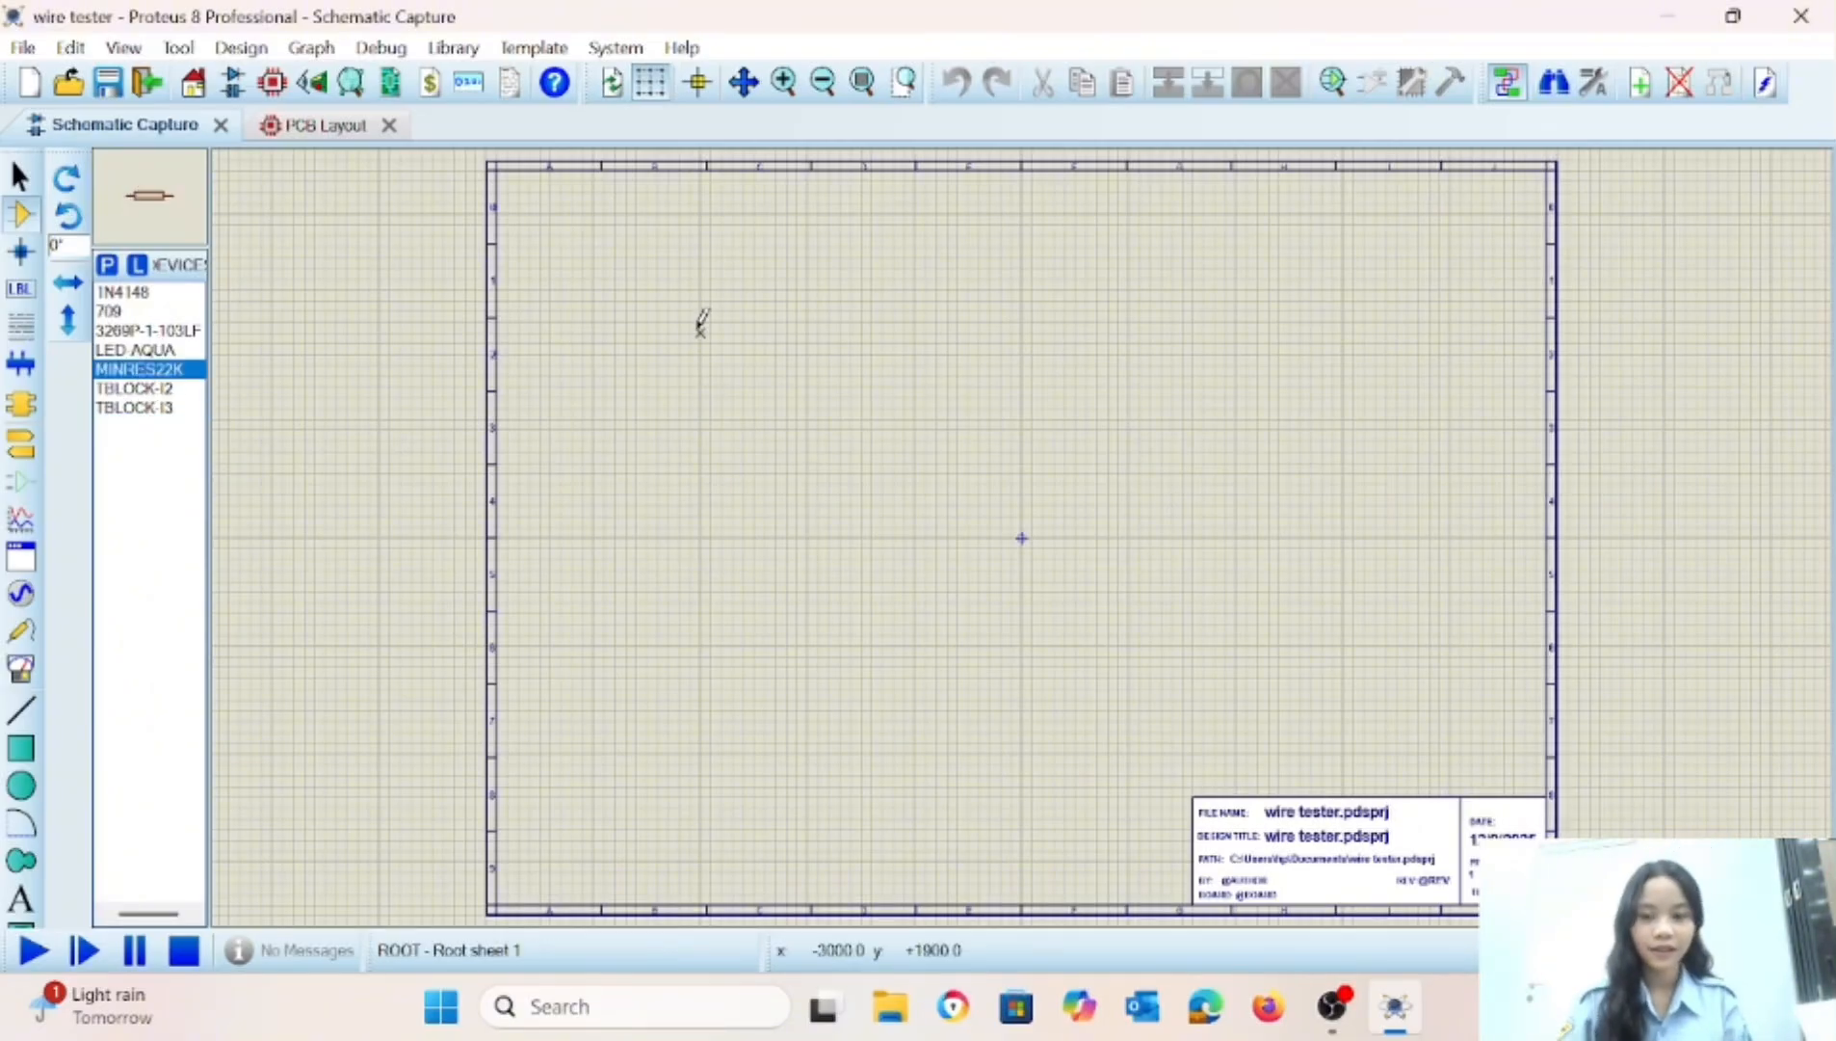
left_click(698, 325)
left_click(673, 344)
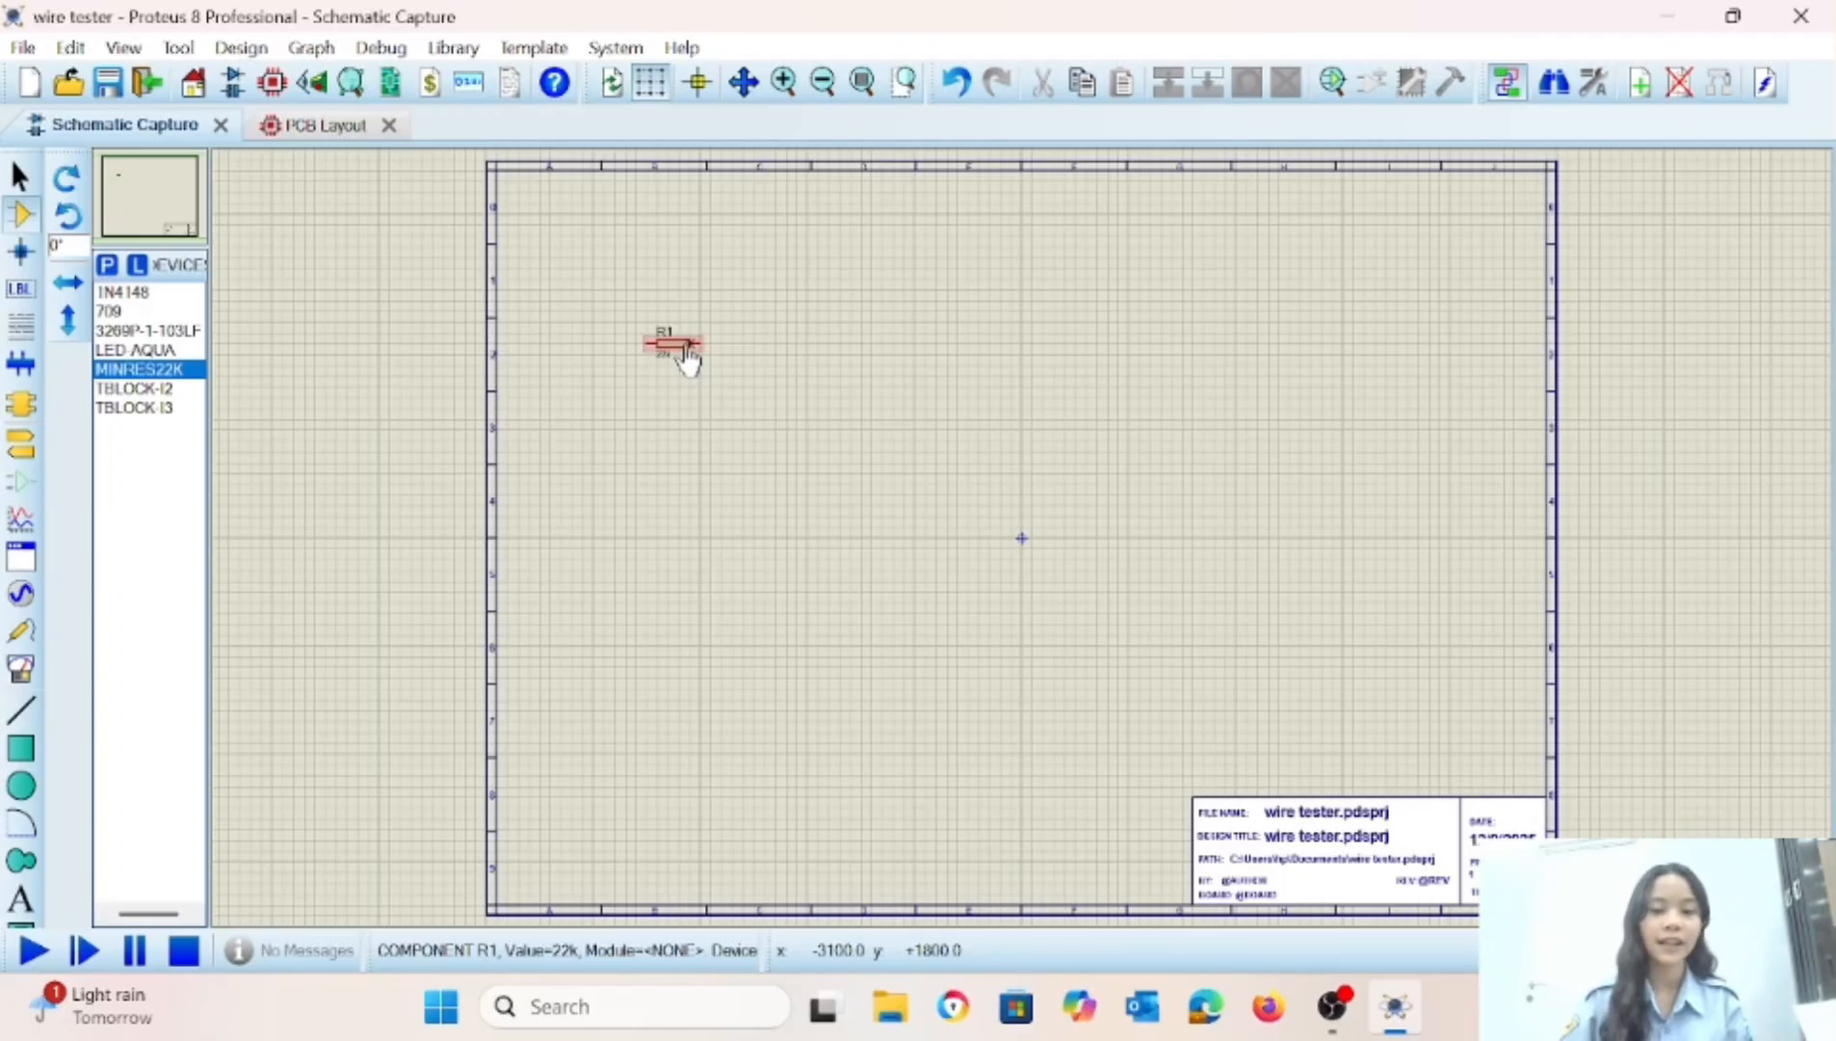
right_click(686, 350)
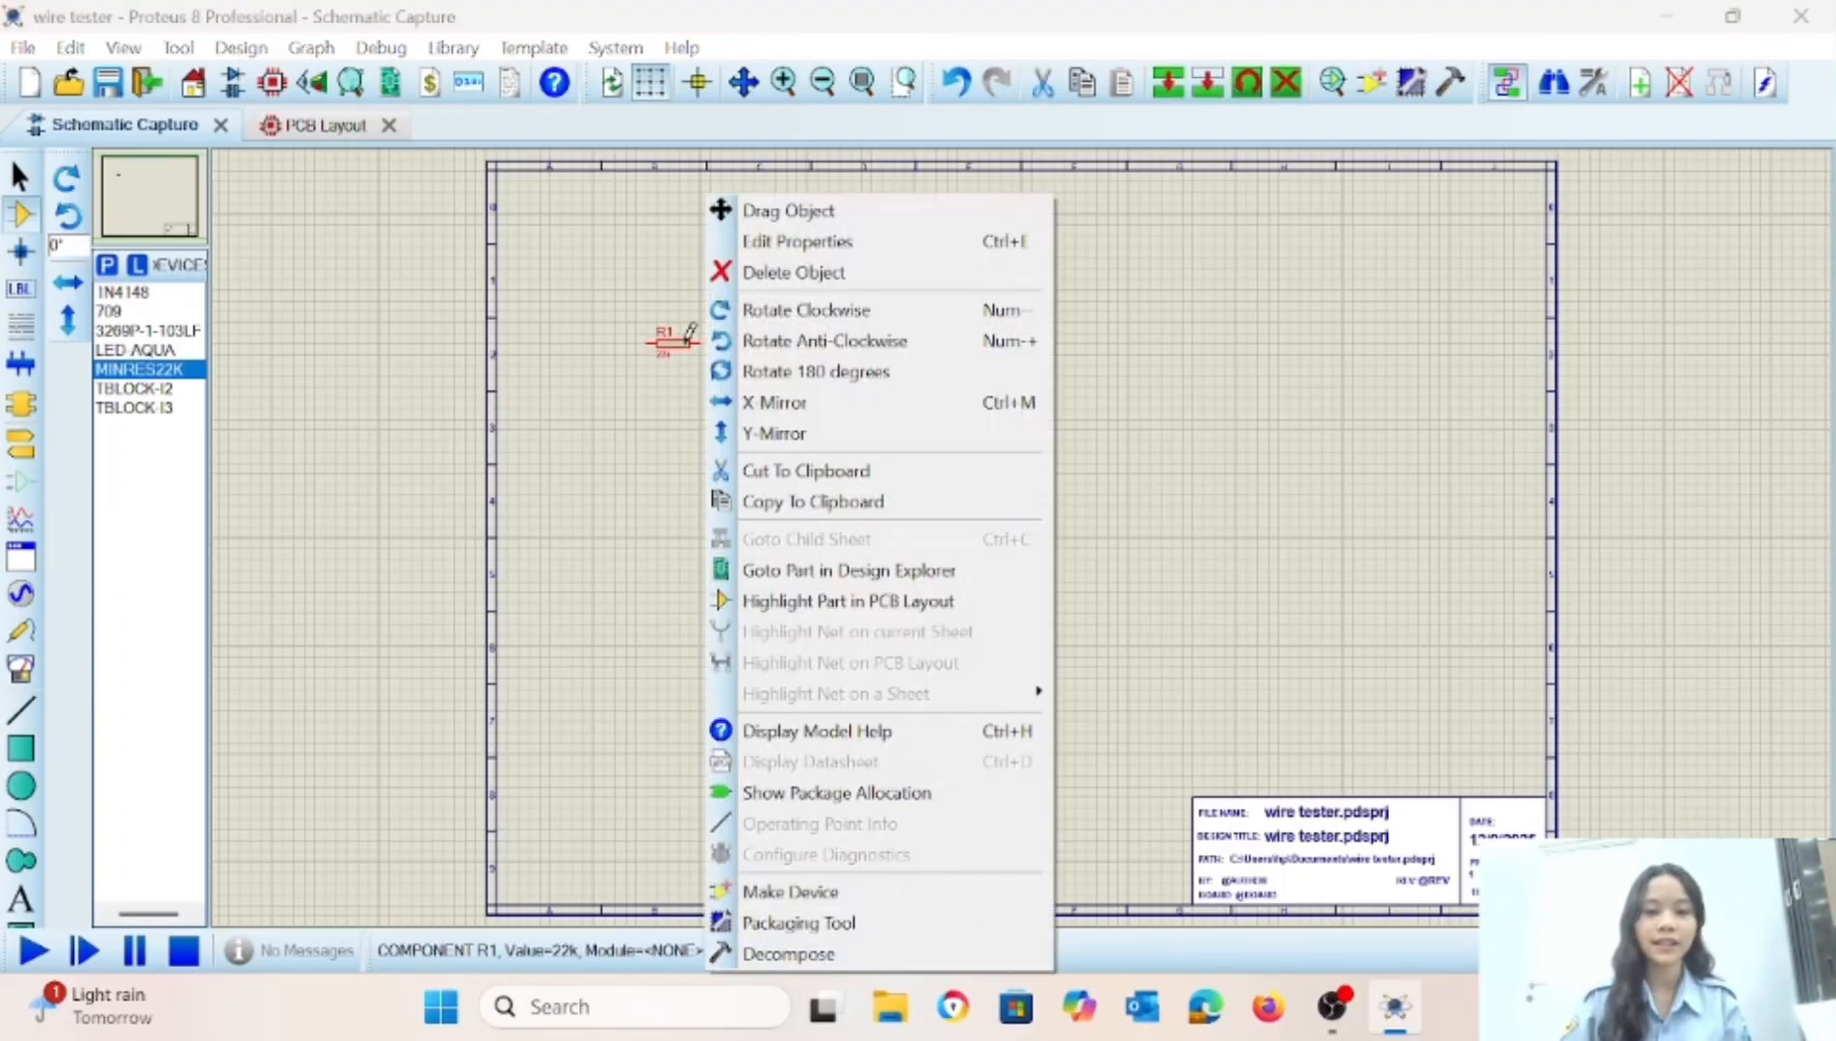
left_click(821, 343)
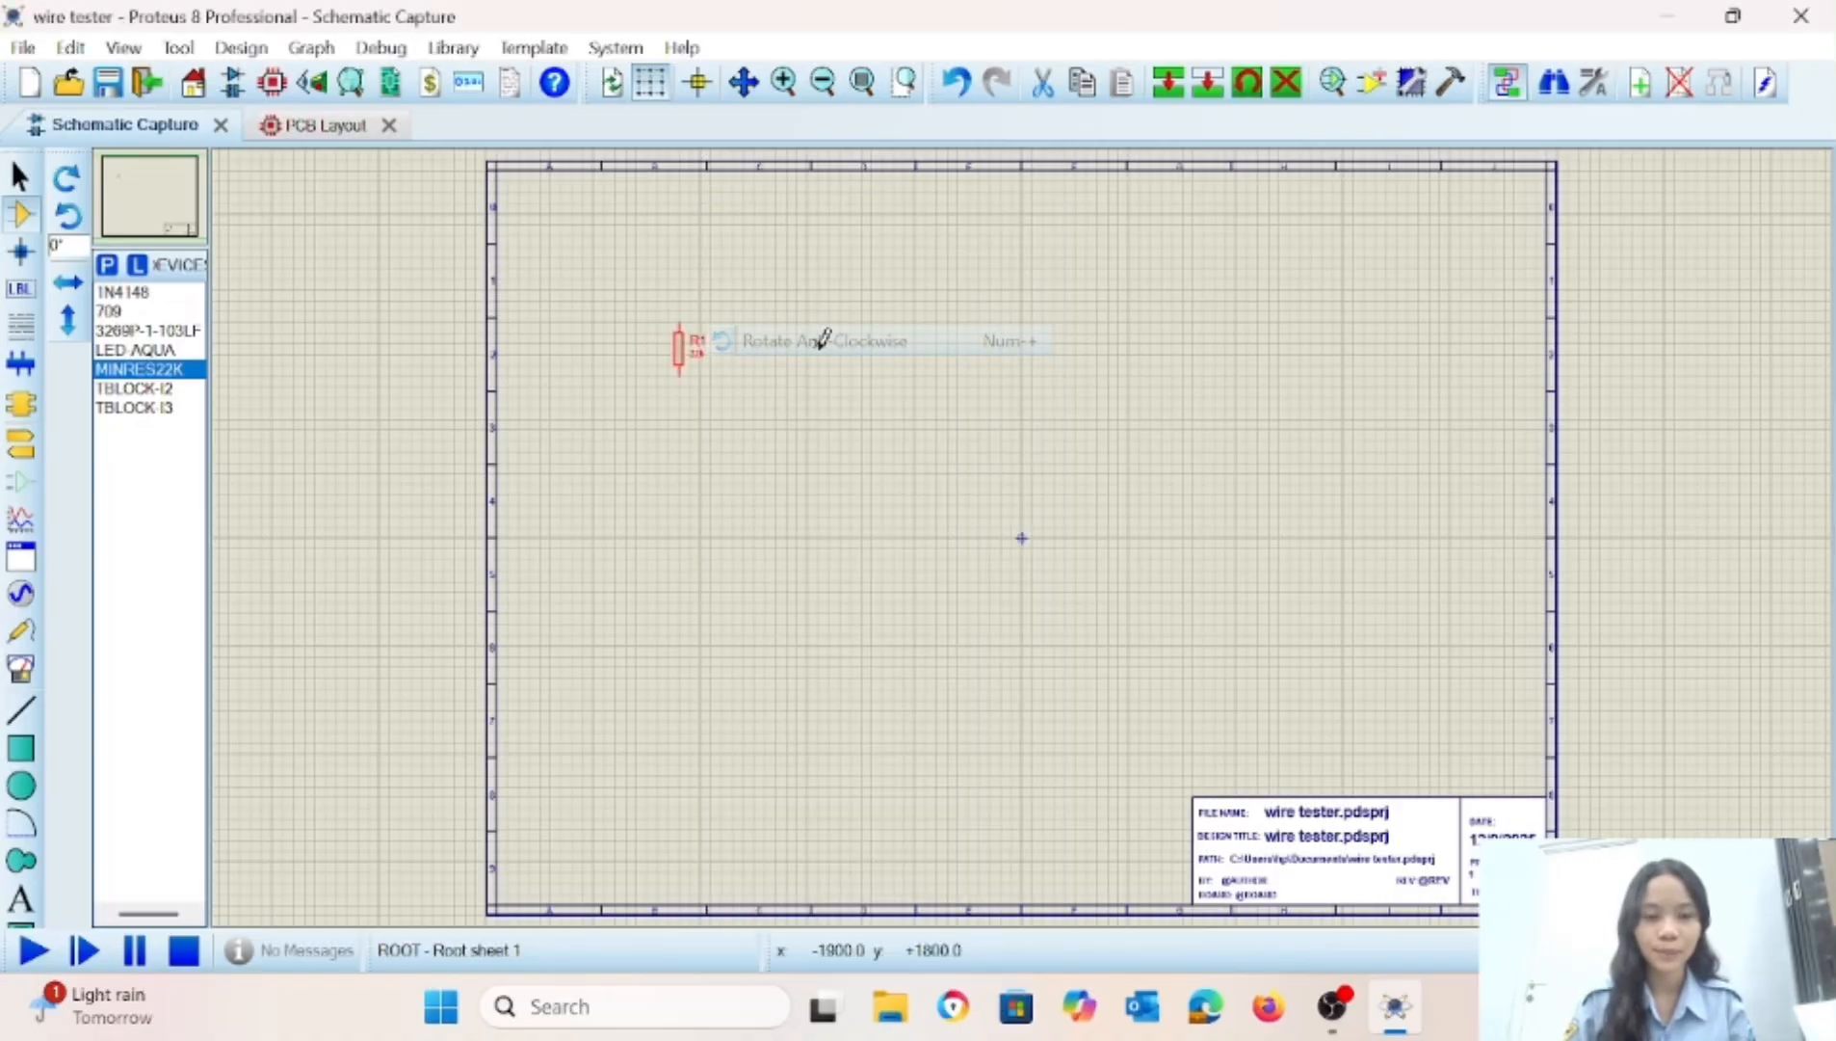
Place two more MINRES22K resistors in a column below R1 and rotate each one anti-clockwise.
left_click(690, 434)
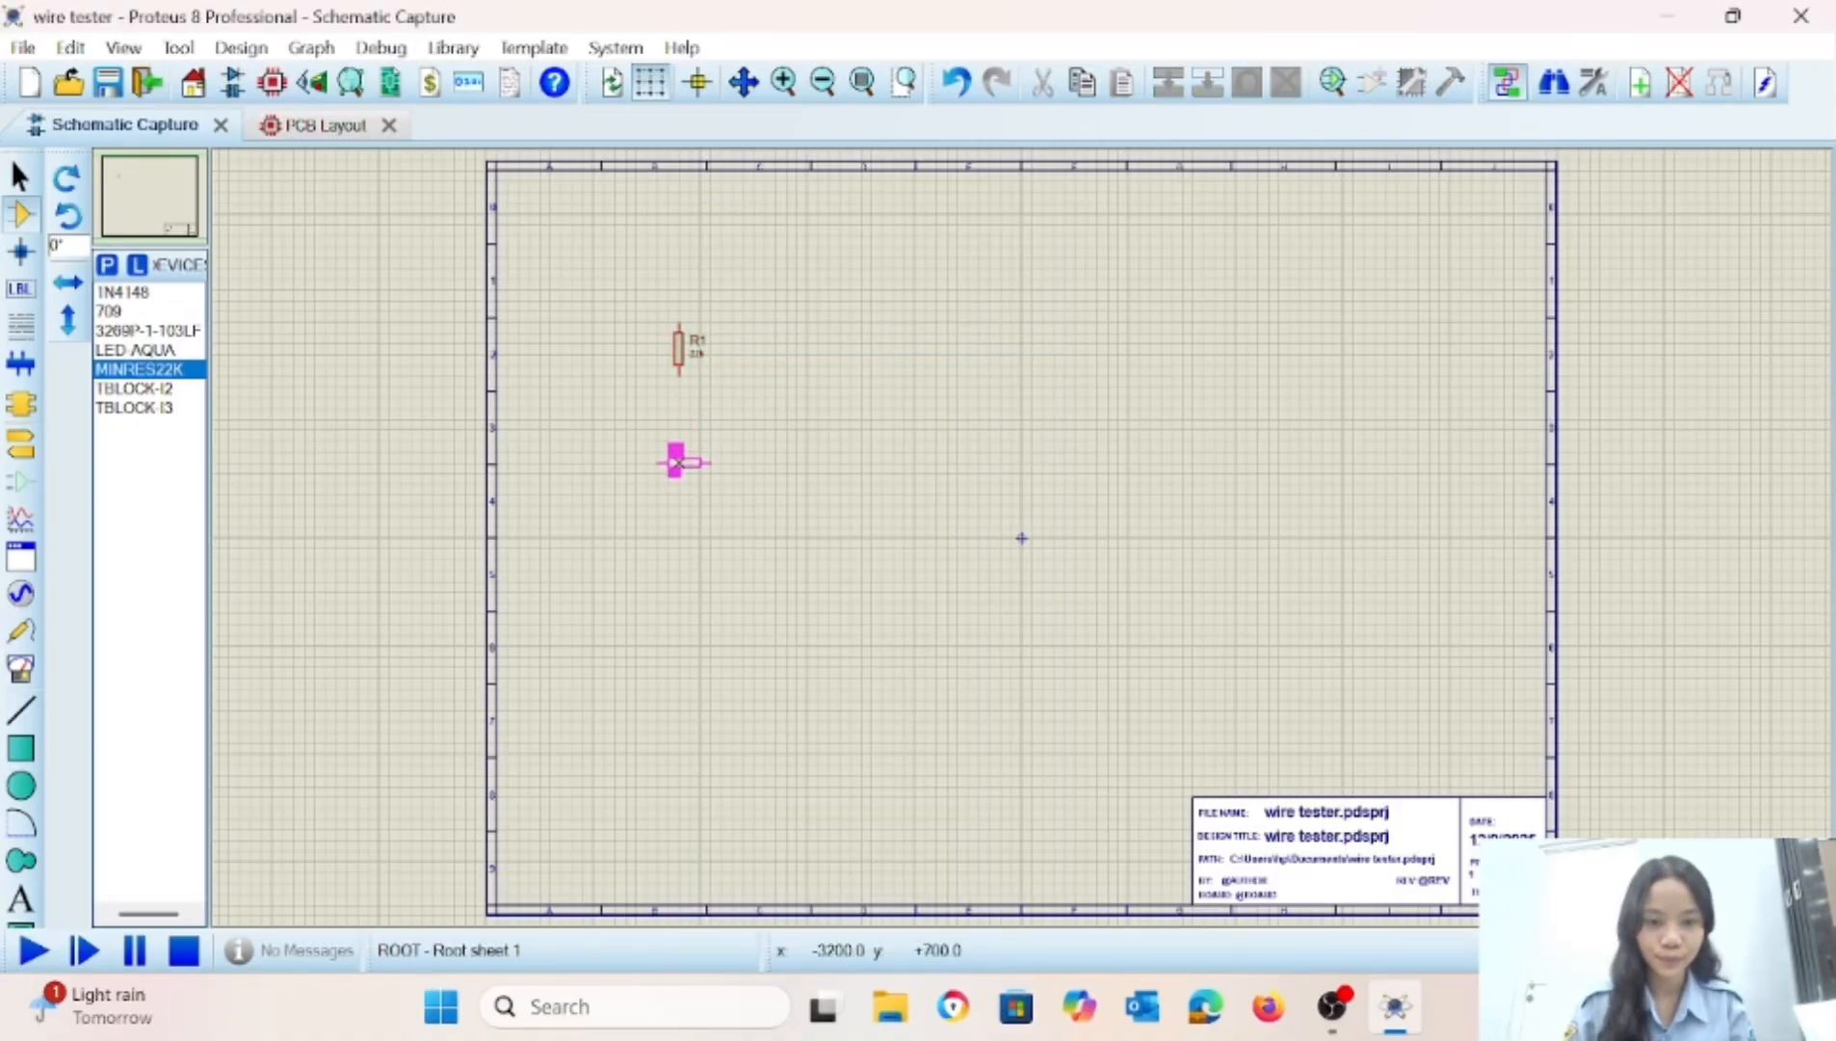
left_click(683, 457)
right_click(687, 447)
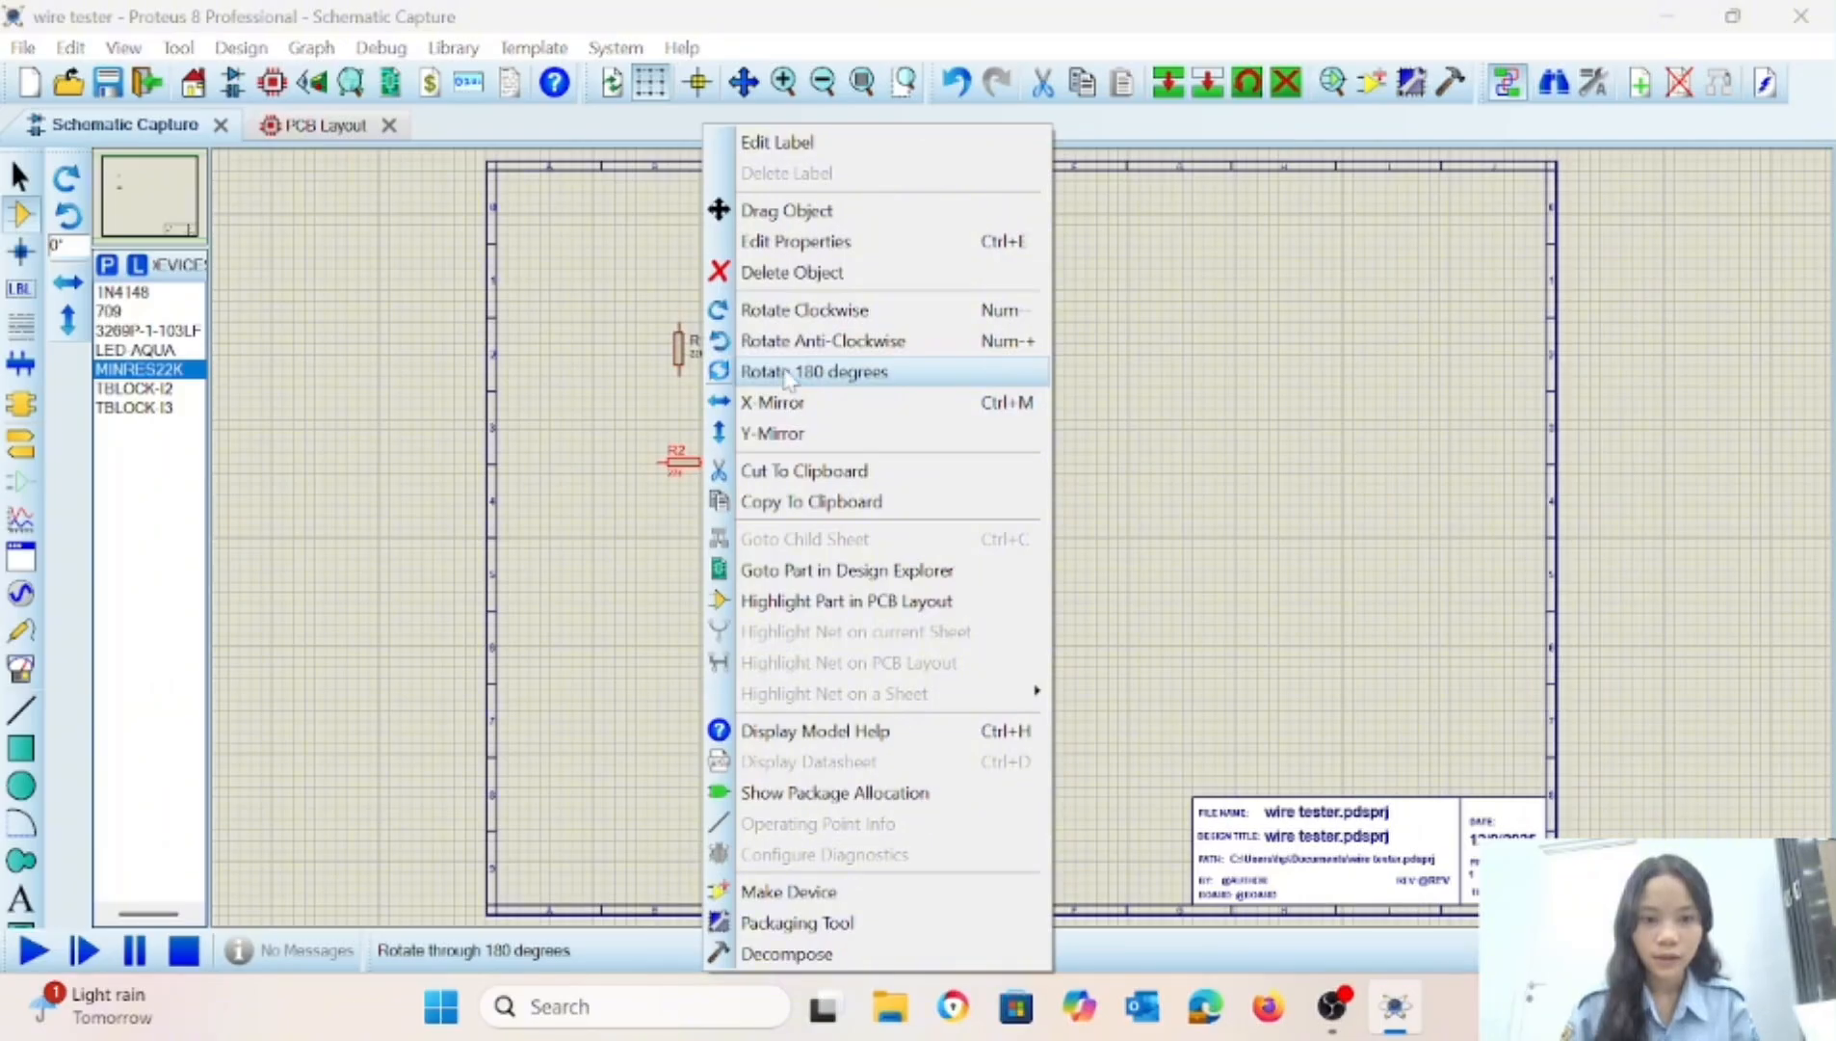
left_click(785, 355)
left_click(680, 564)
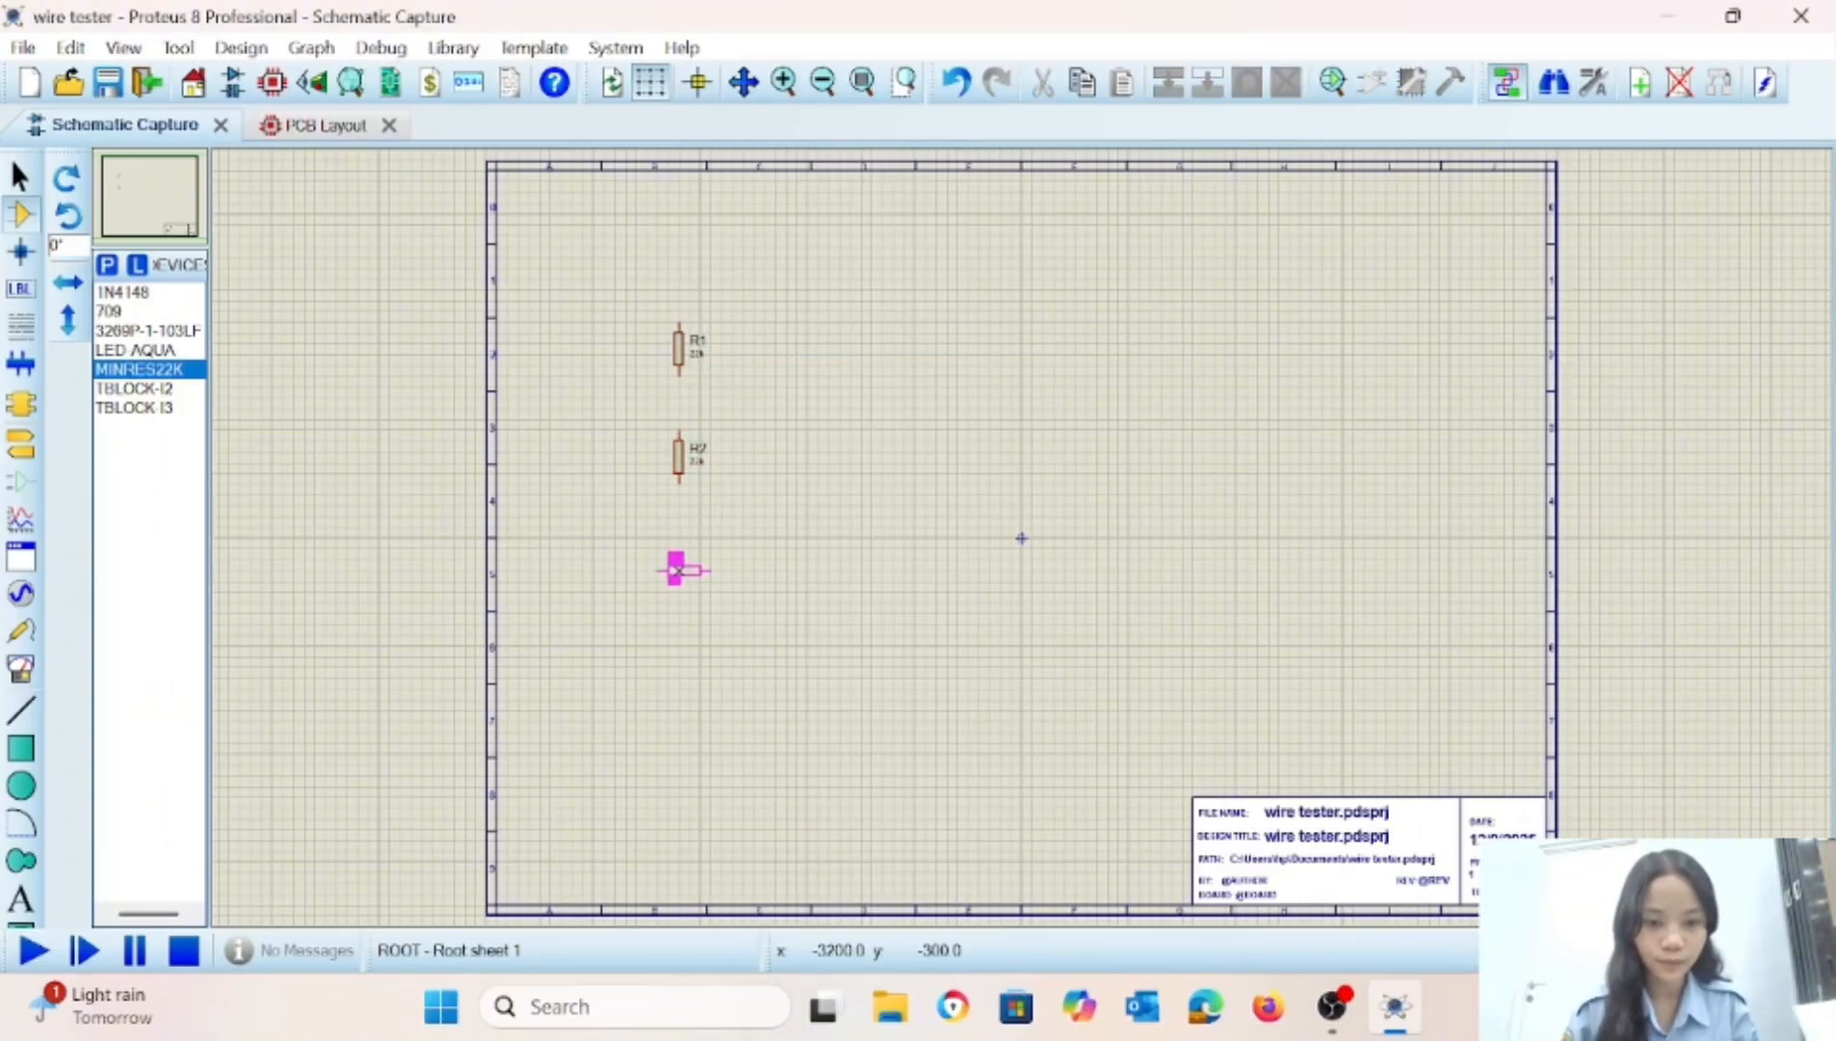
left_click(683, 570)
right_click(681, 578)
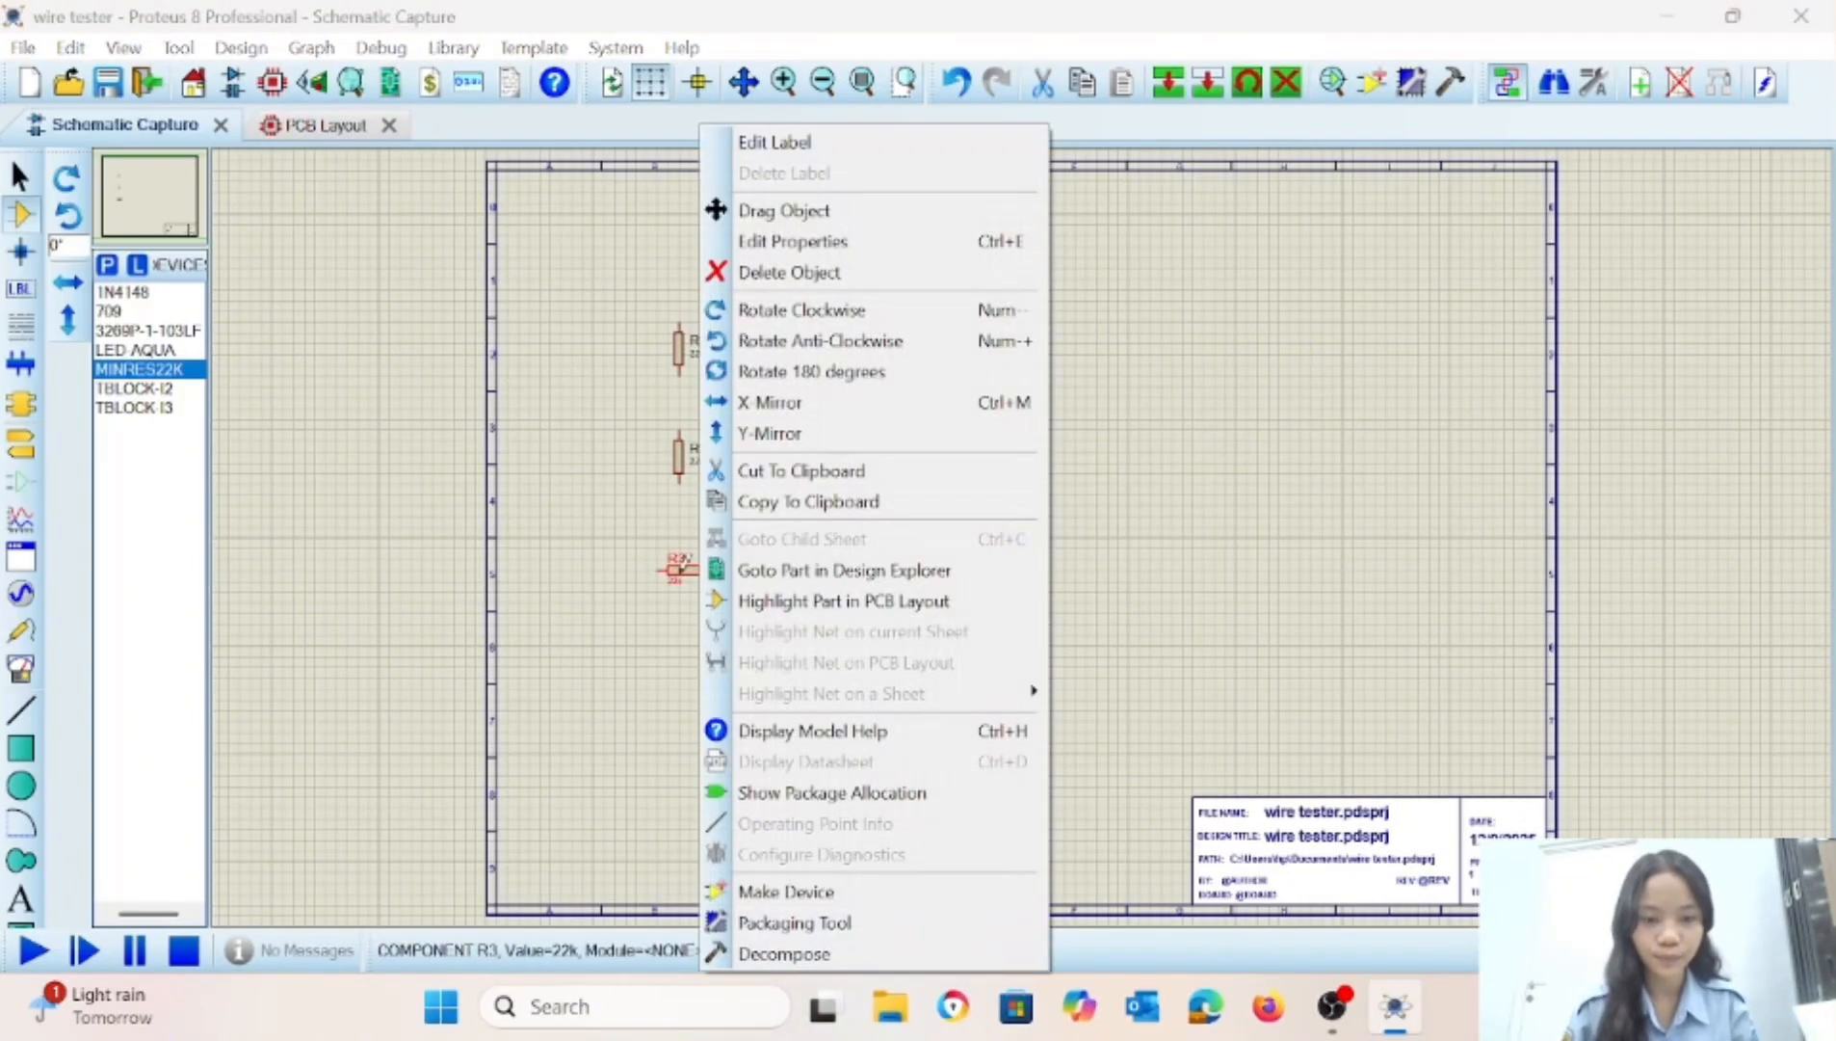
left_click(757, 352)
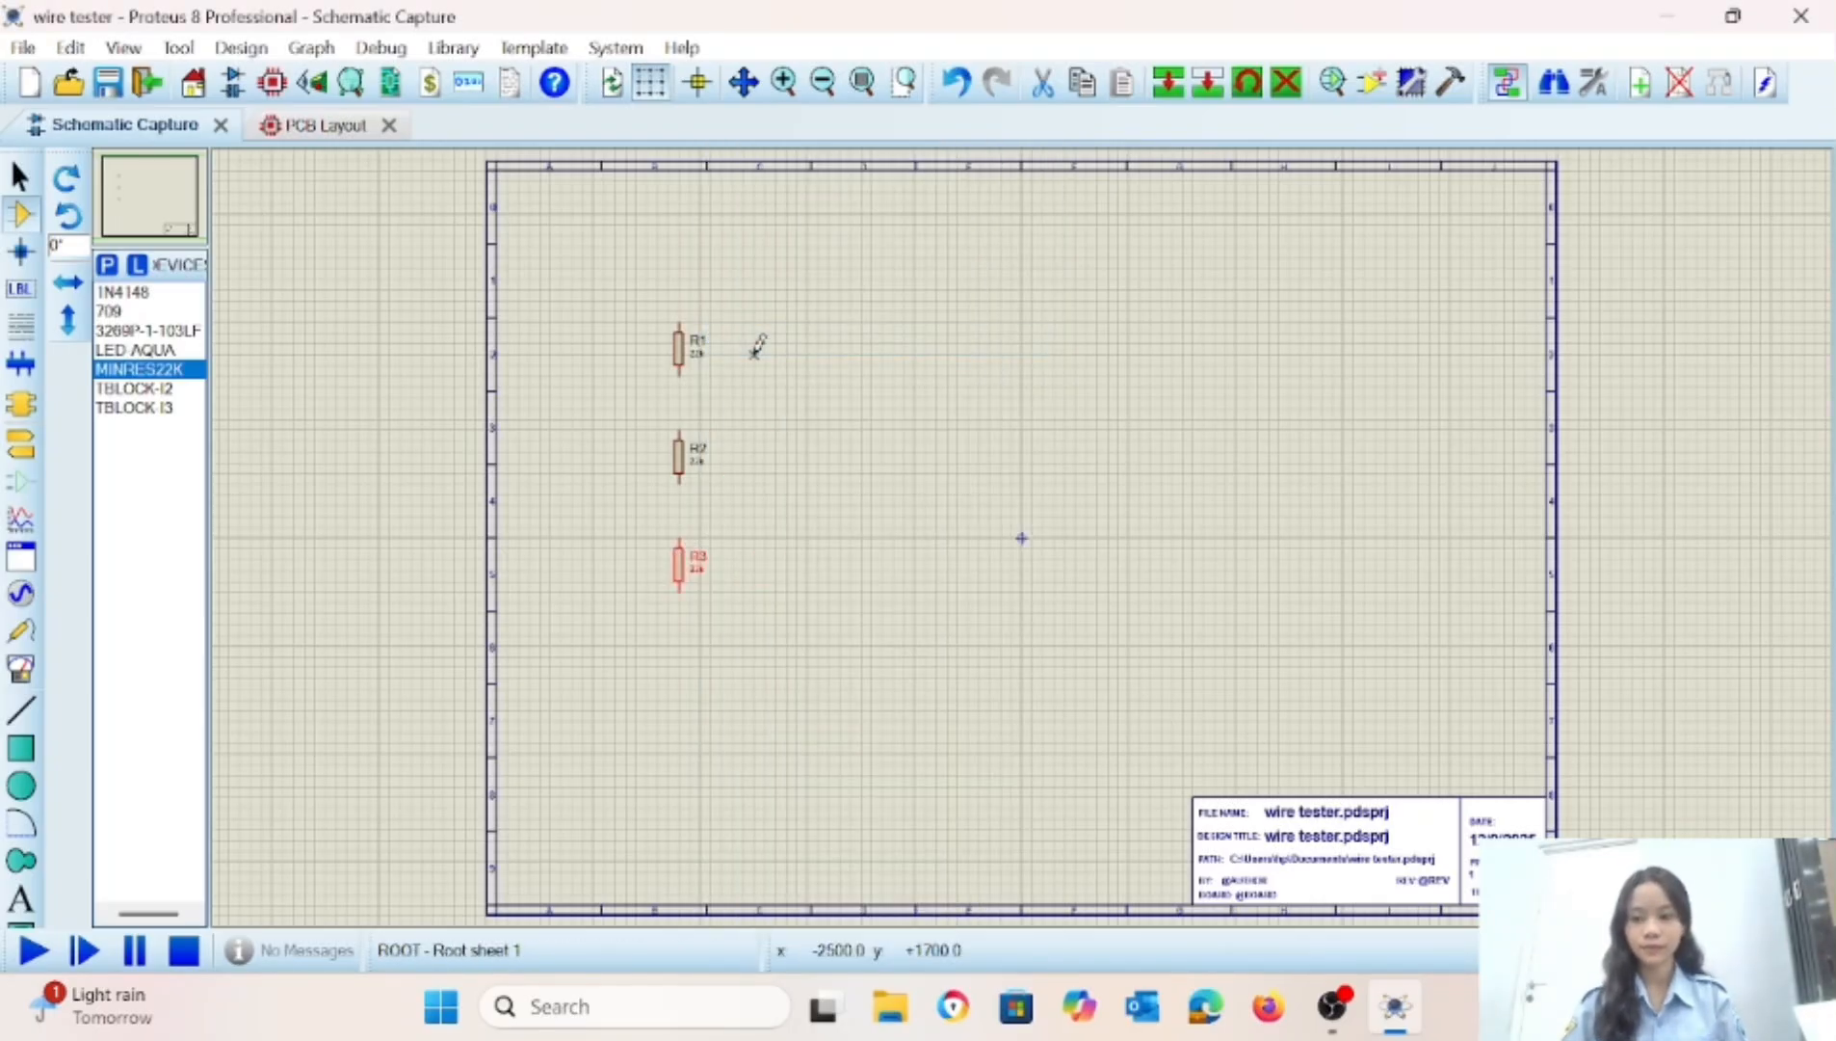
Place two horizontal MINRES22K resistors one above the other, to the right of the vertical resistor column.
left_click(840, 370)
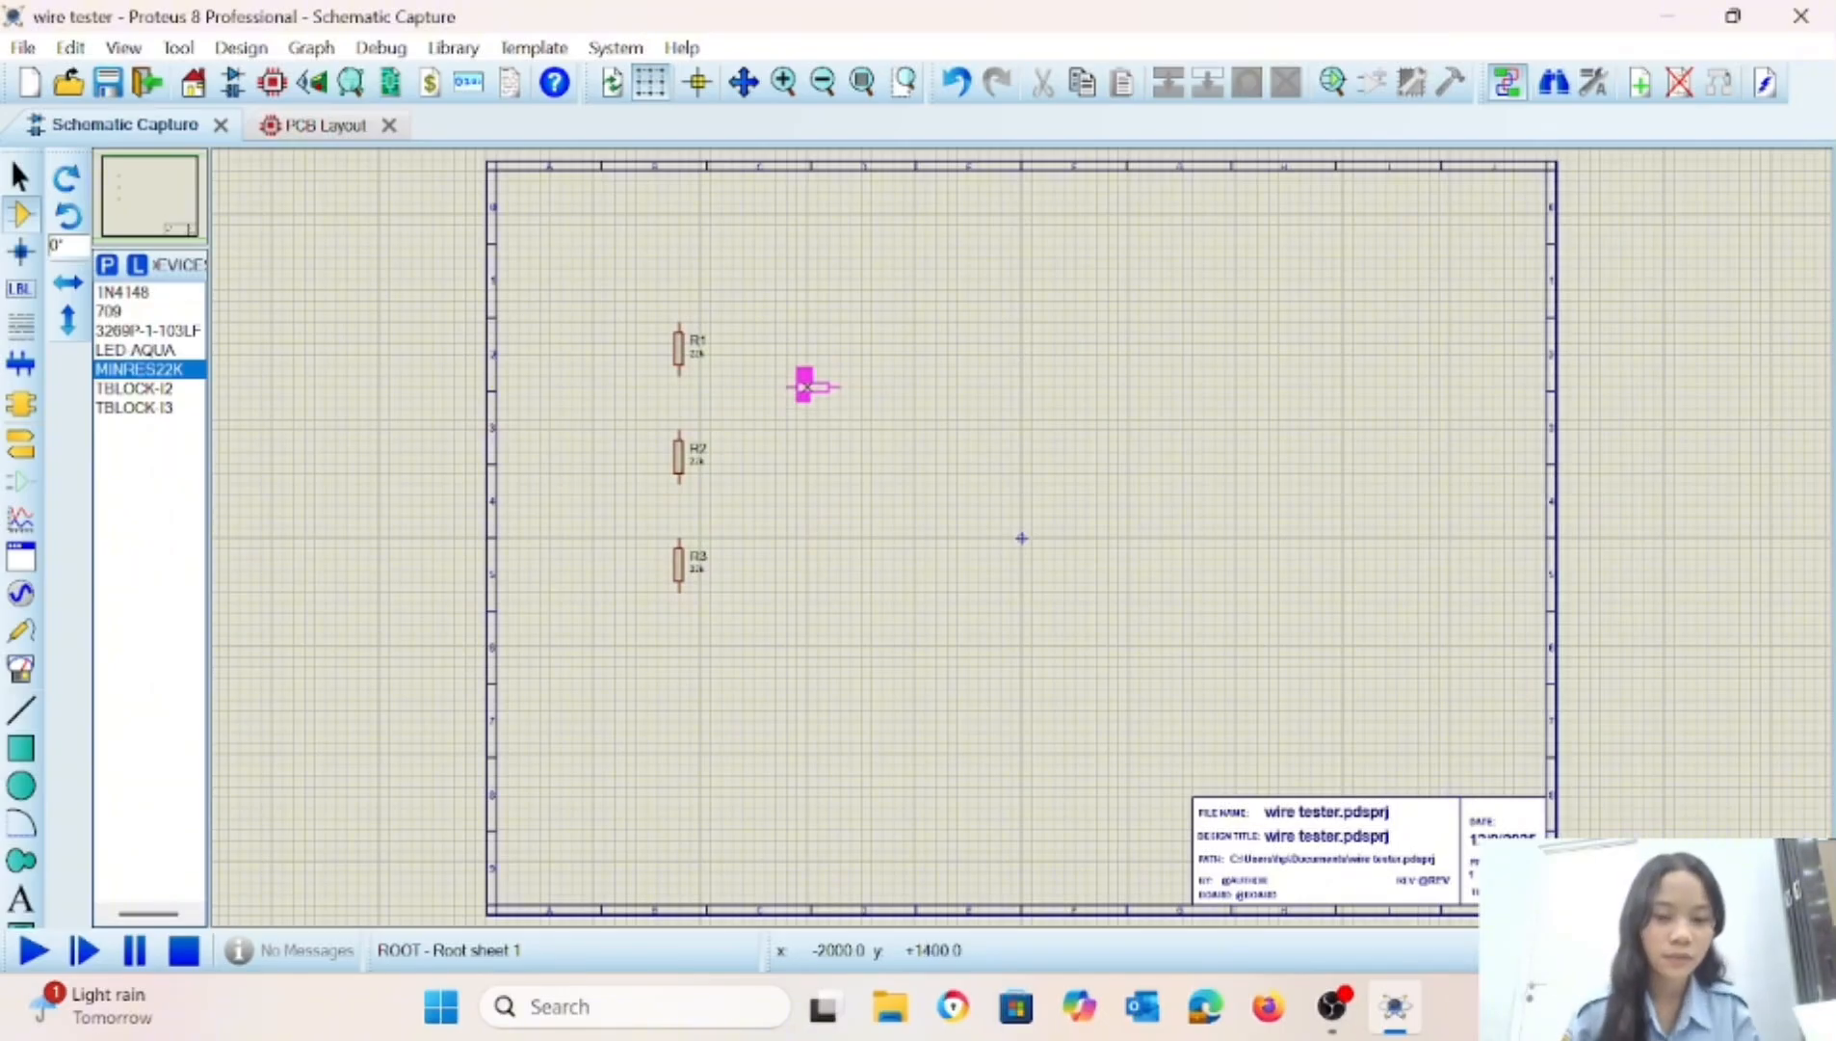
left_click(808, 387)
left_click(809, 573)
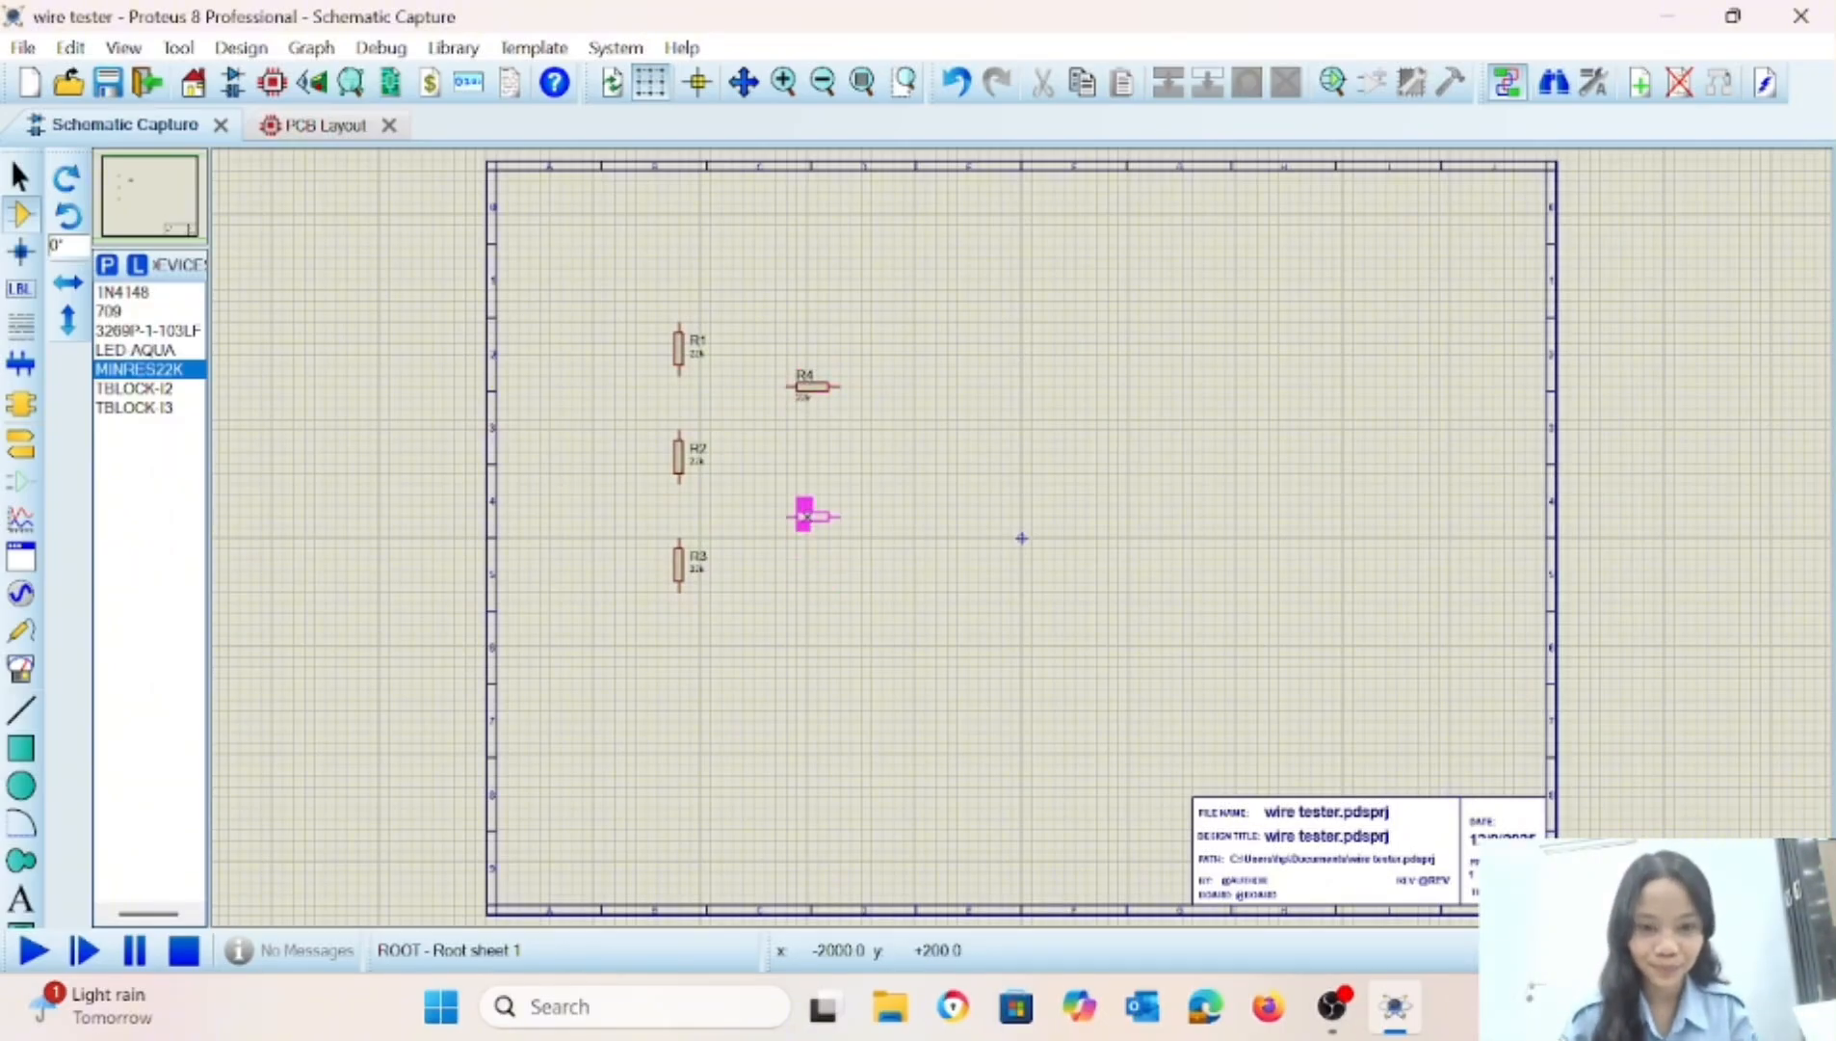
left_click(807, 503)
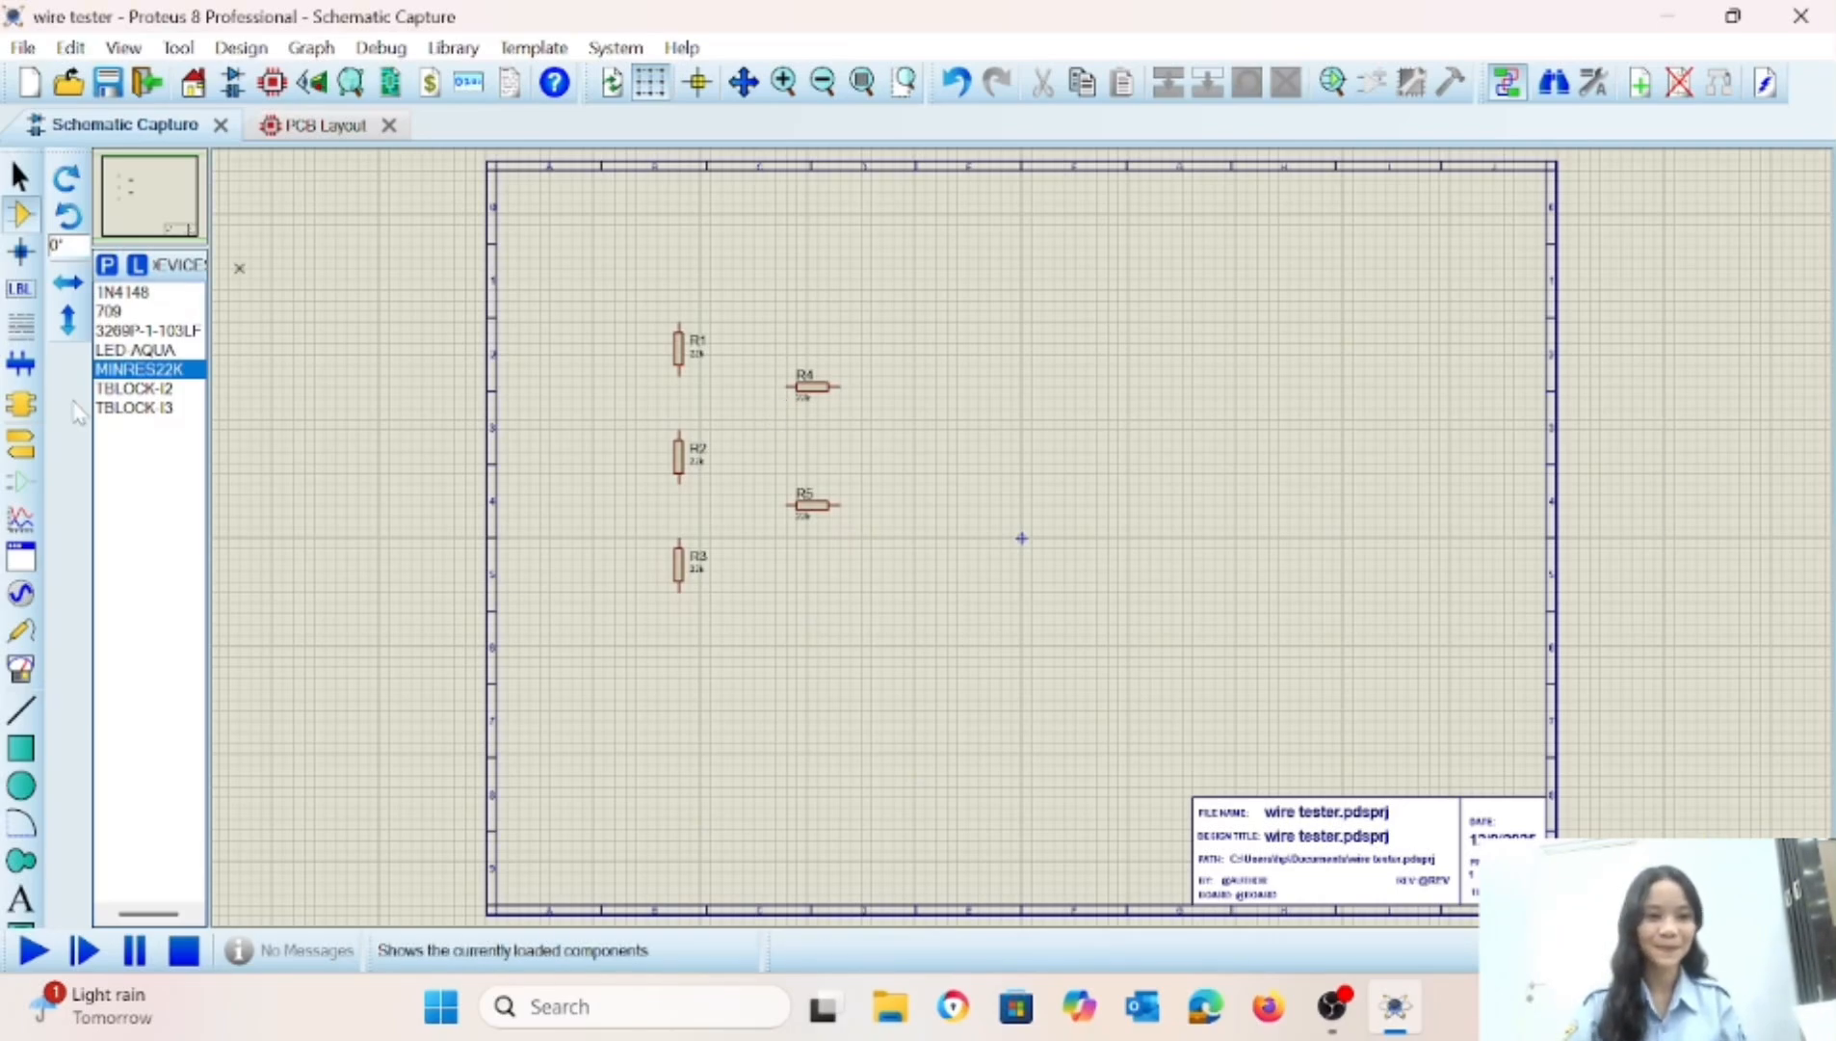
Place the 3269P-1-103LF trimpot to the right of R4 and R5, and the 709 op-amp to the right of the trimpot.
left_click(145, 331)
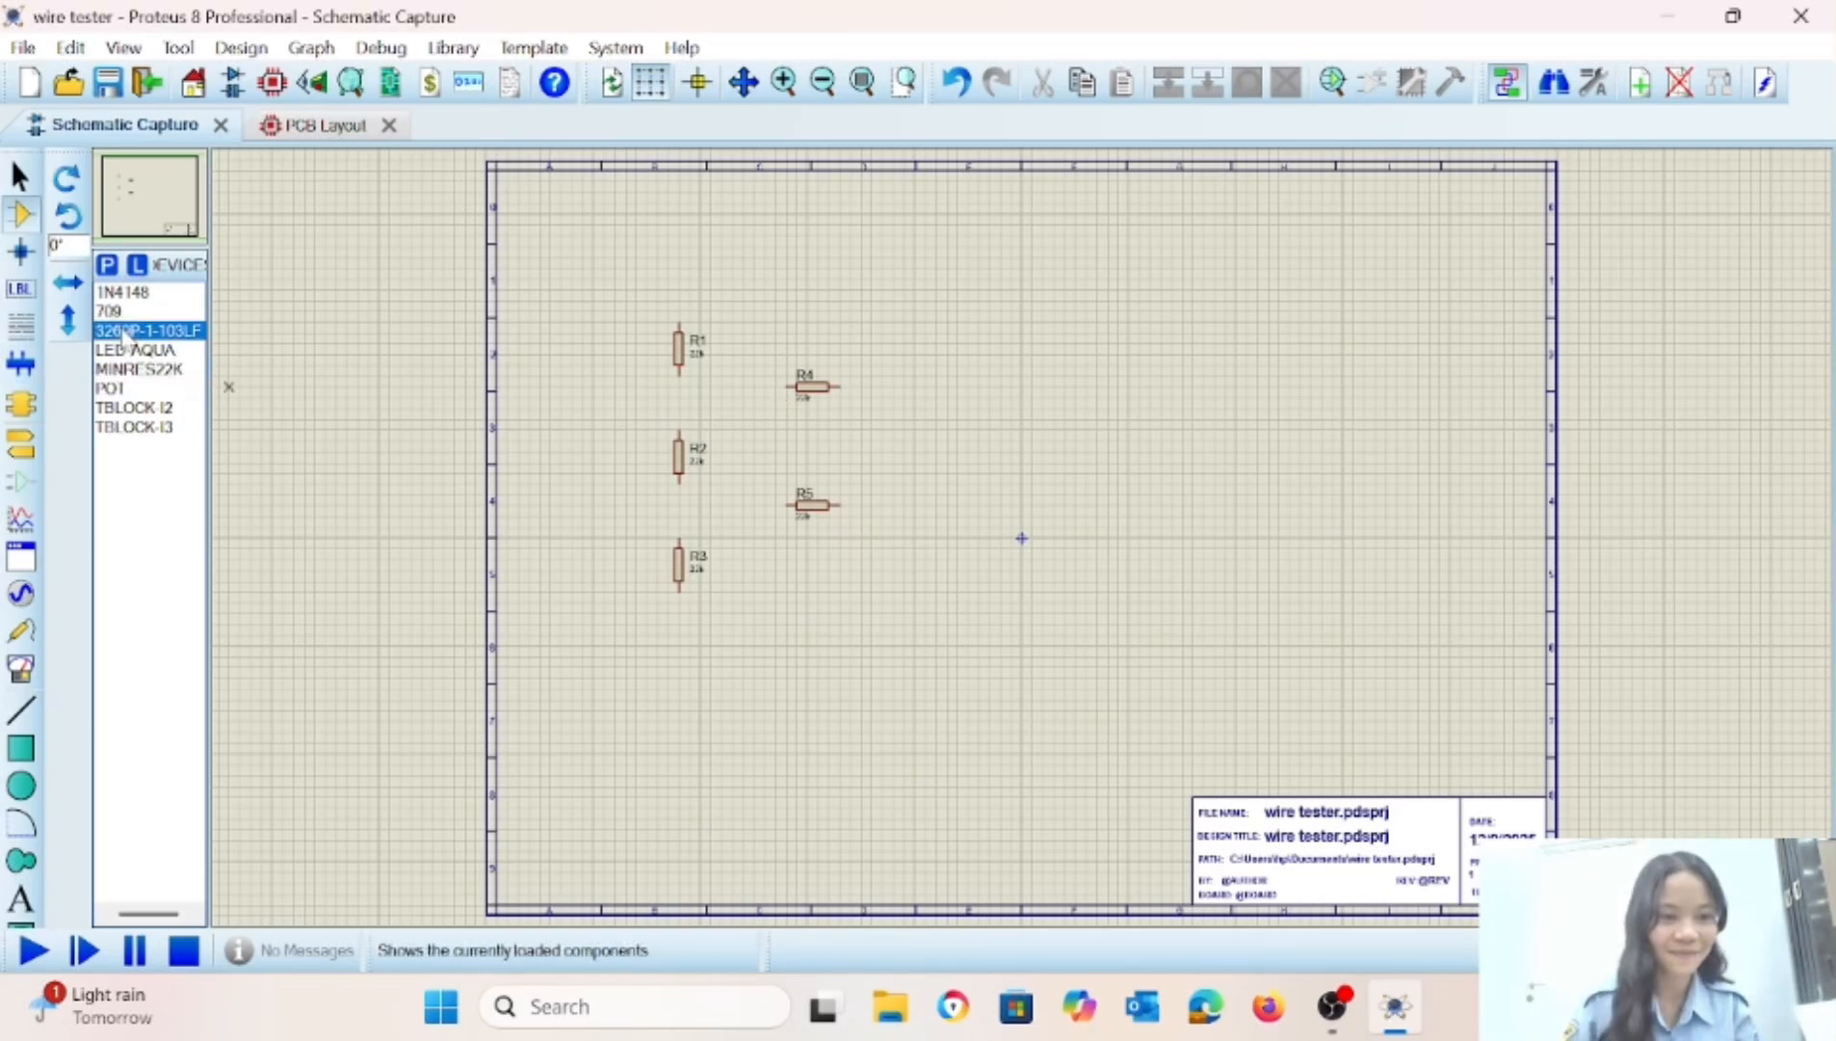
left_click(872, 453)
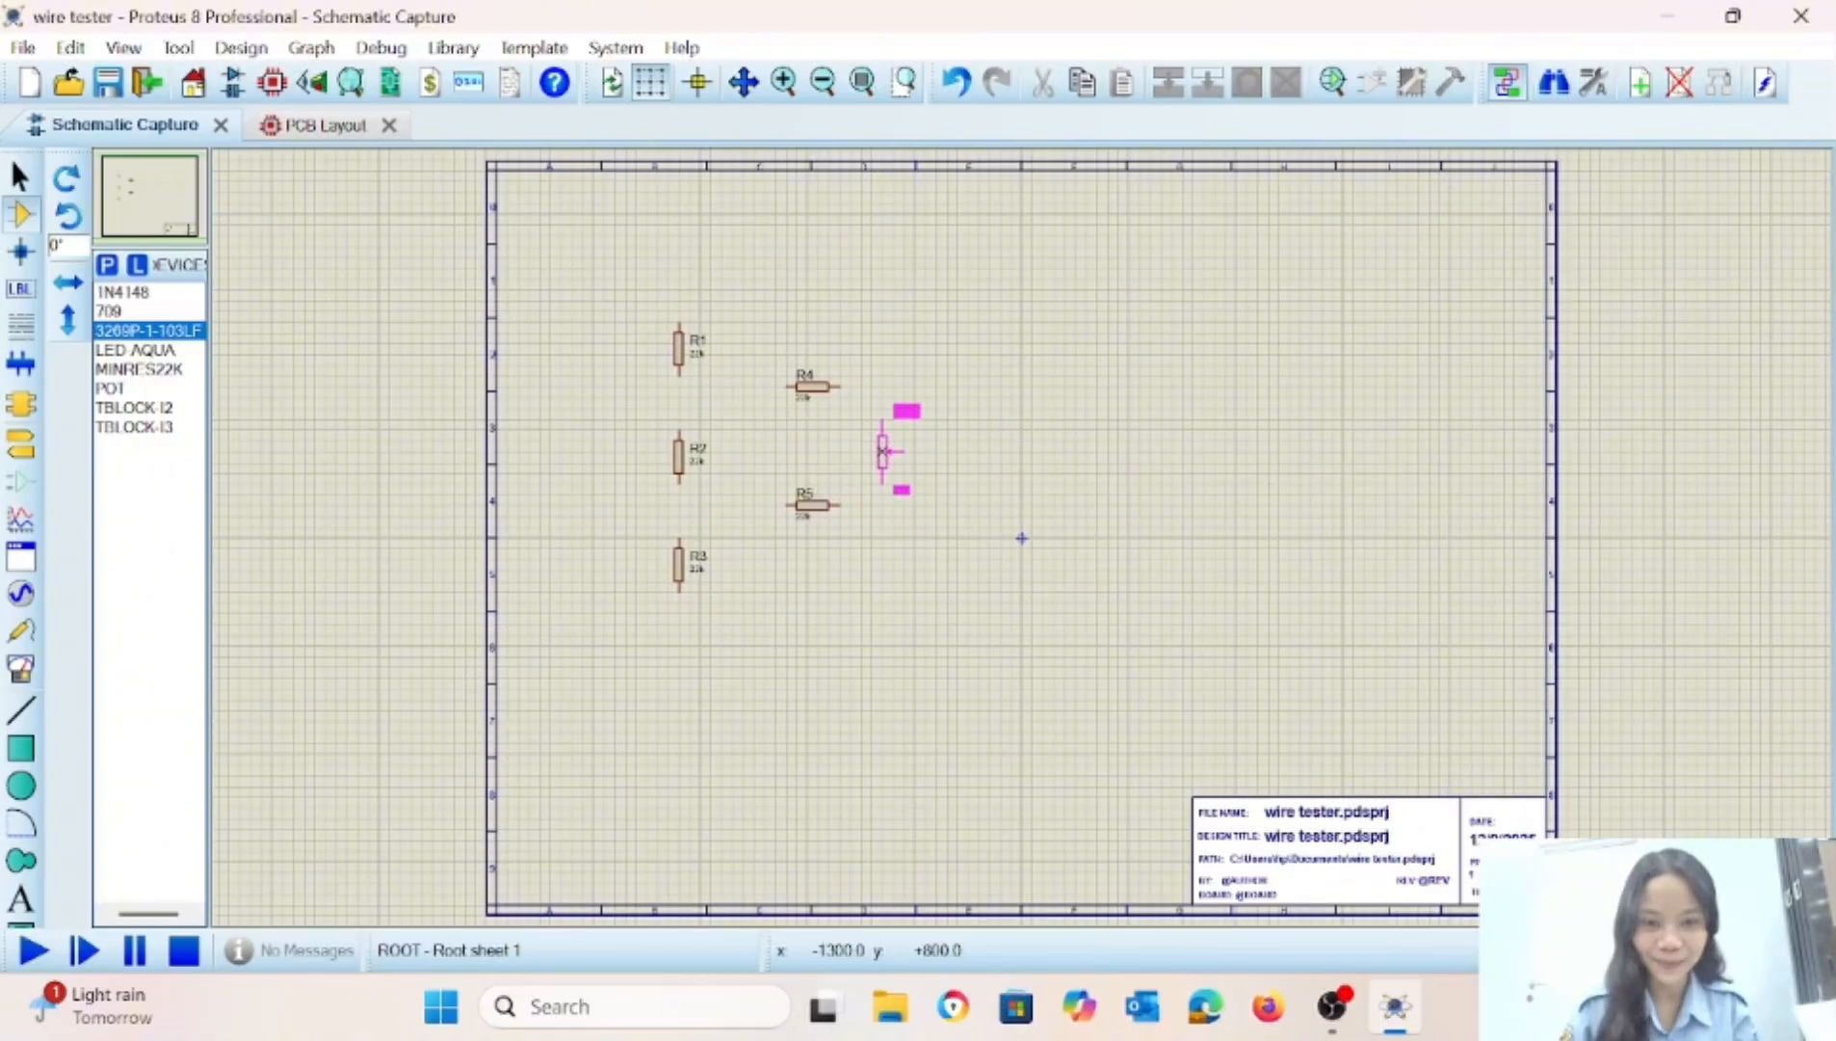
left_click(872, 443)
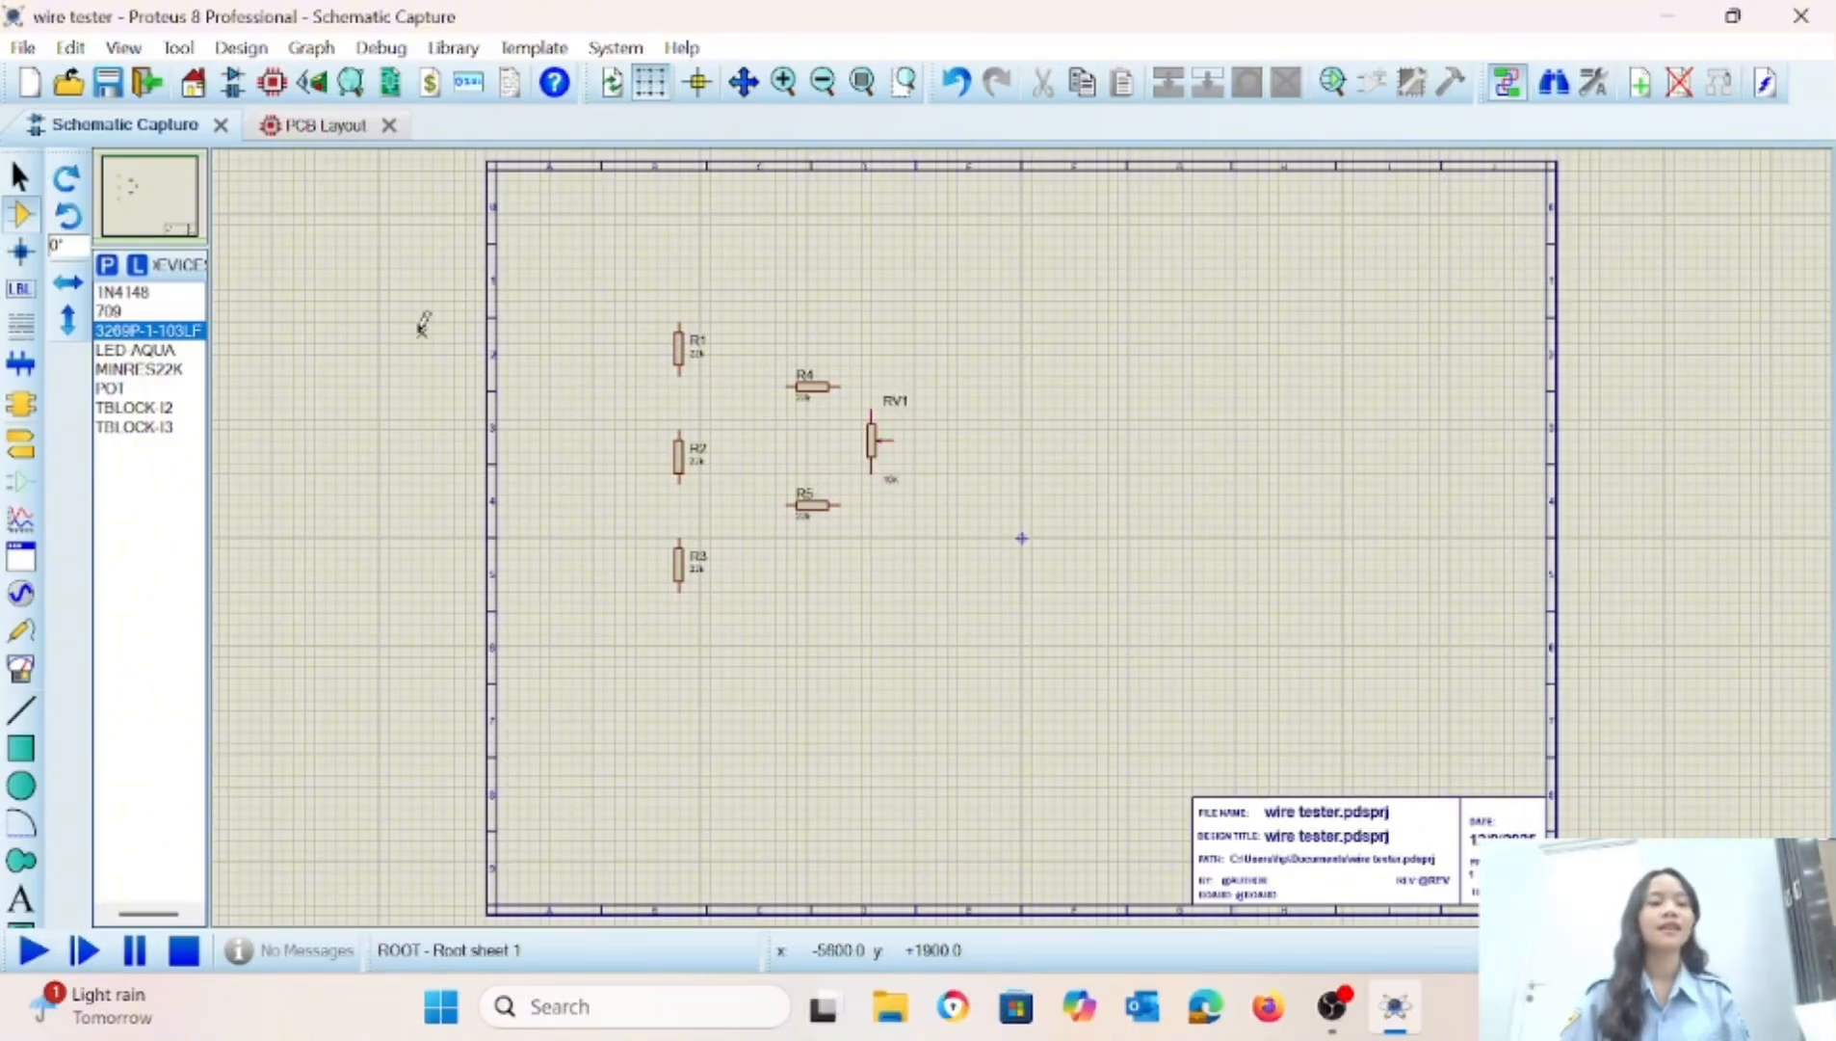
left_click(122, 311)
left_click(1046, 472)
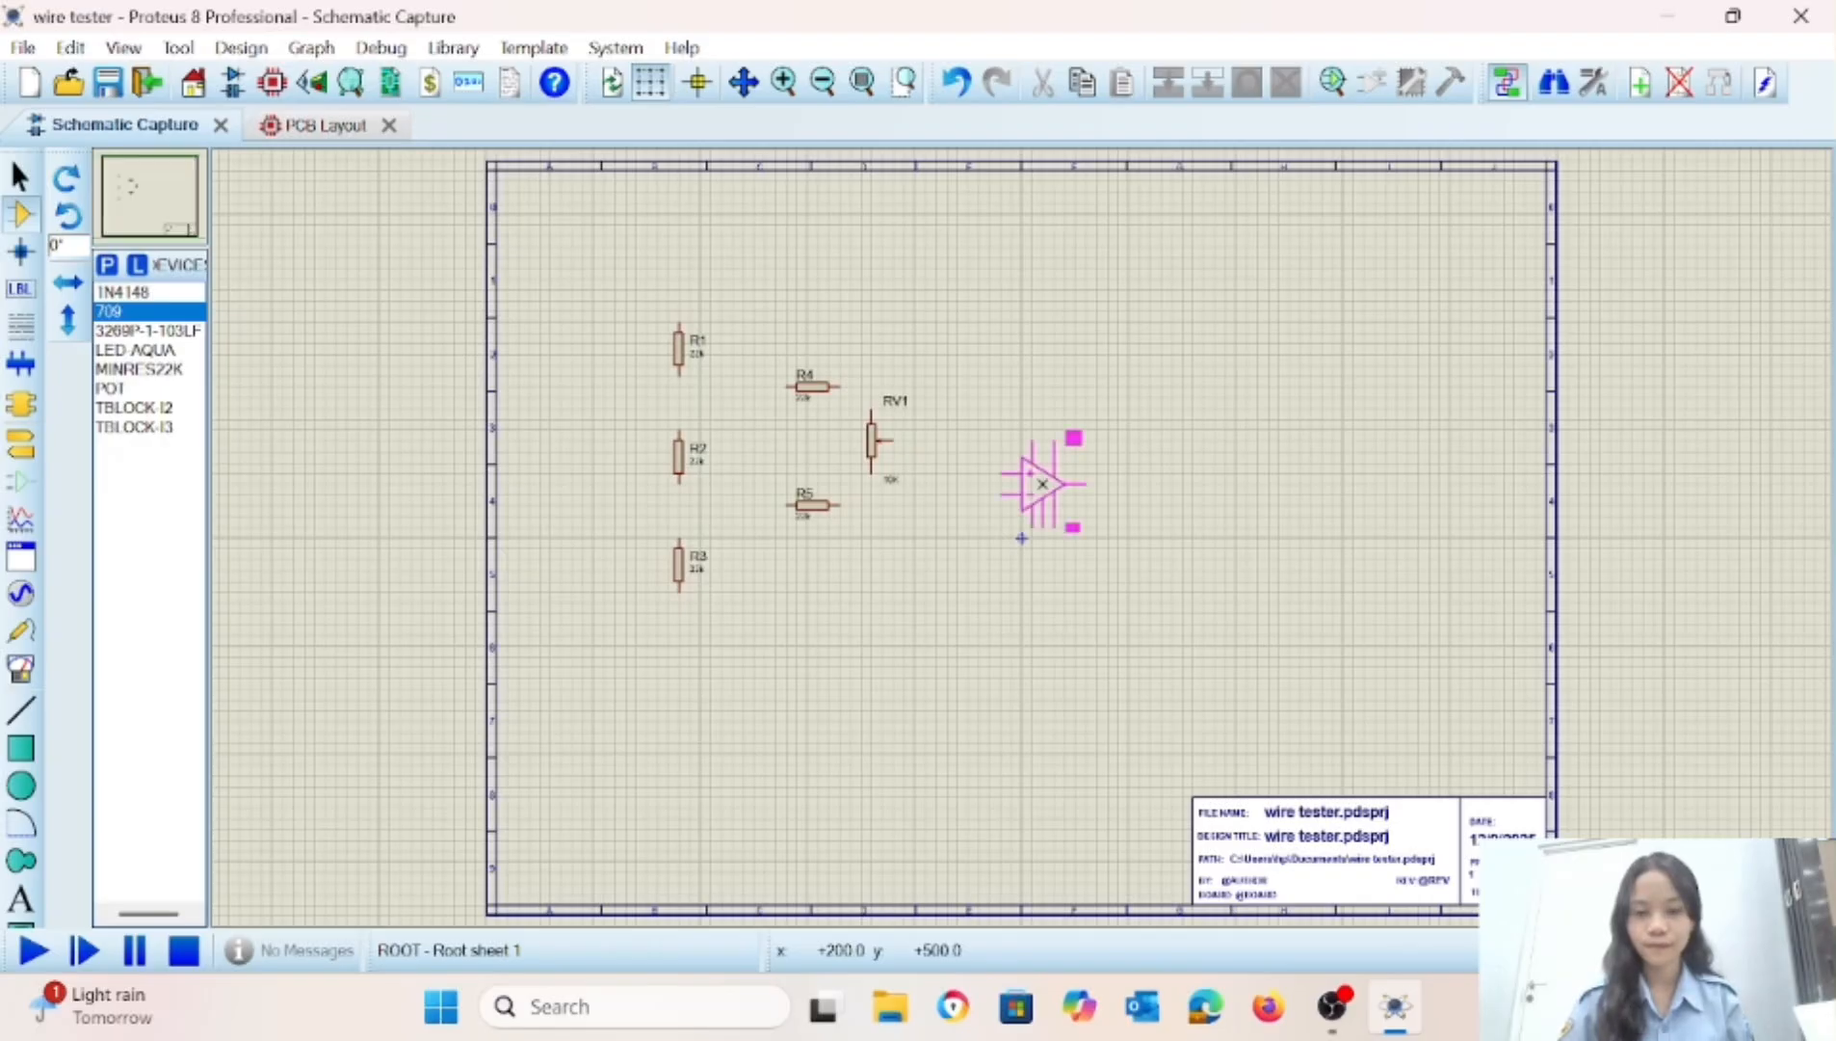
left_click(1022, 429)
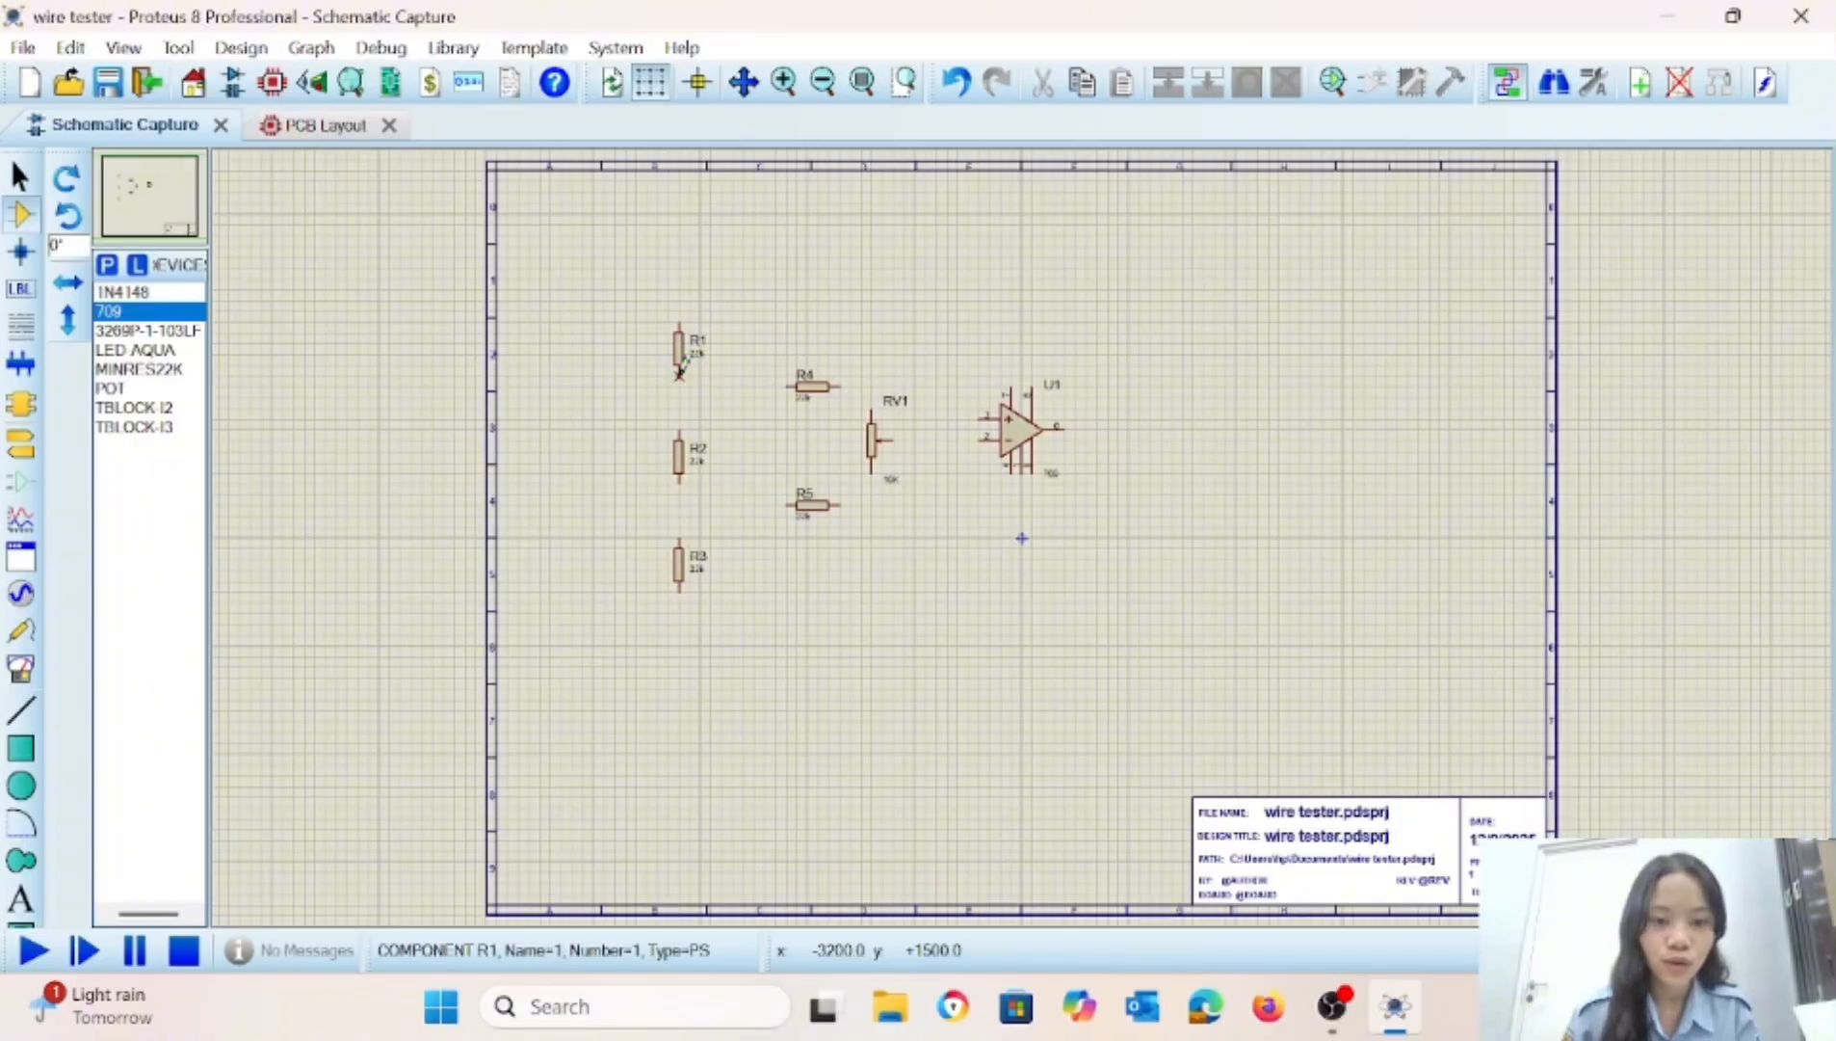
Wire the vertical resistors R1, R2 and R3 together in series.
left_click(680, 369)
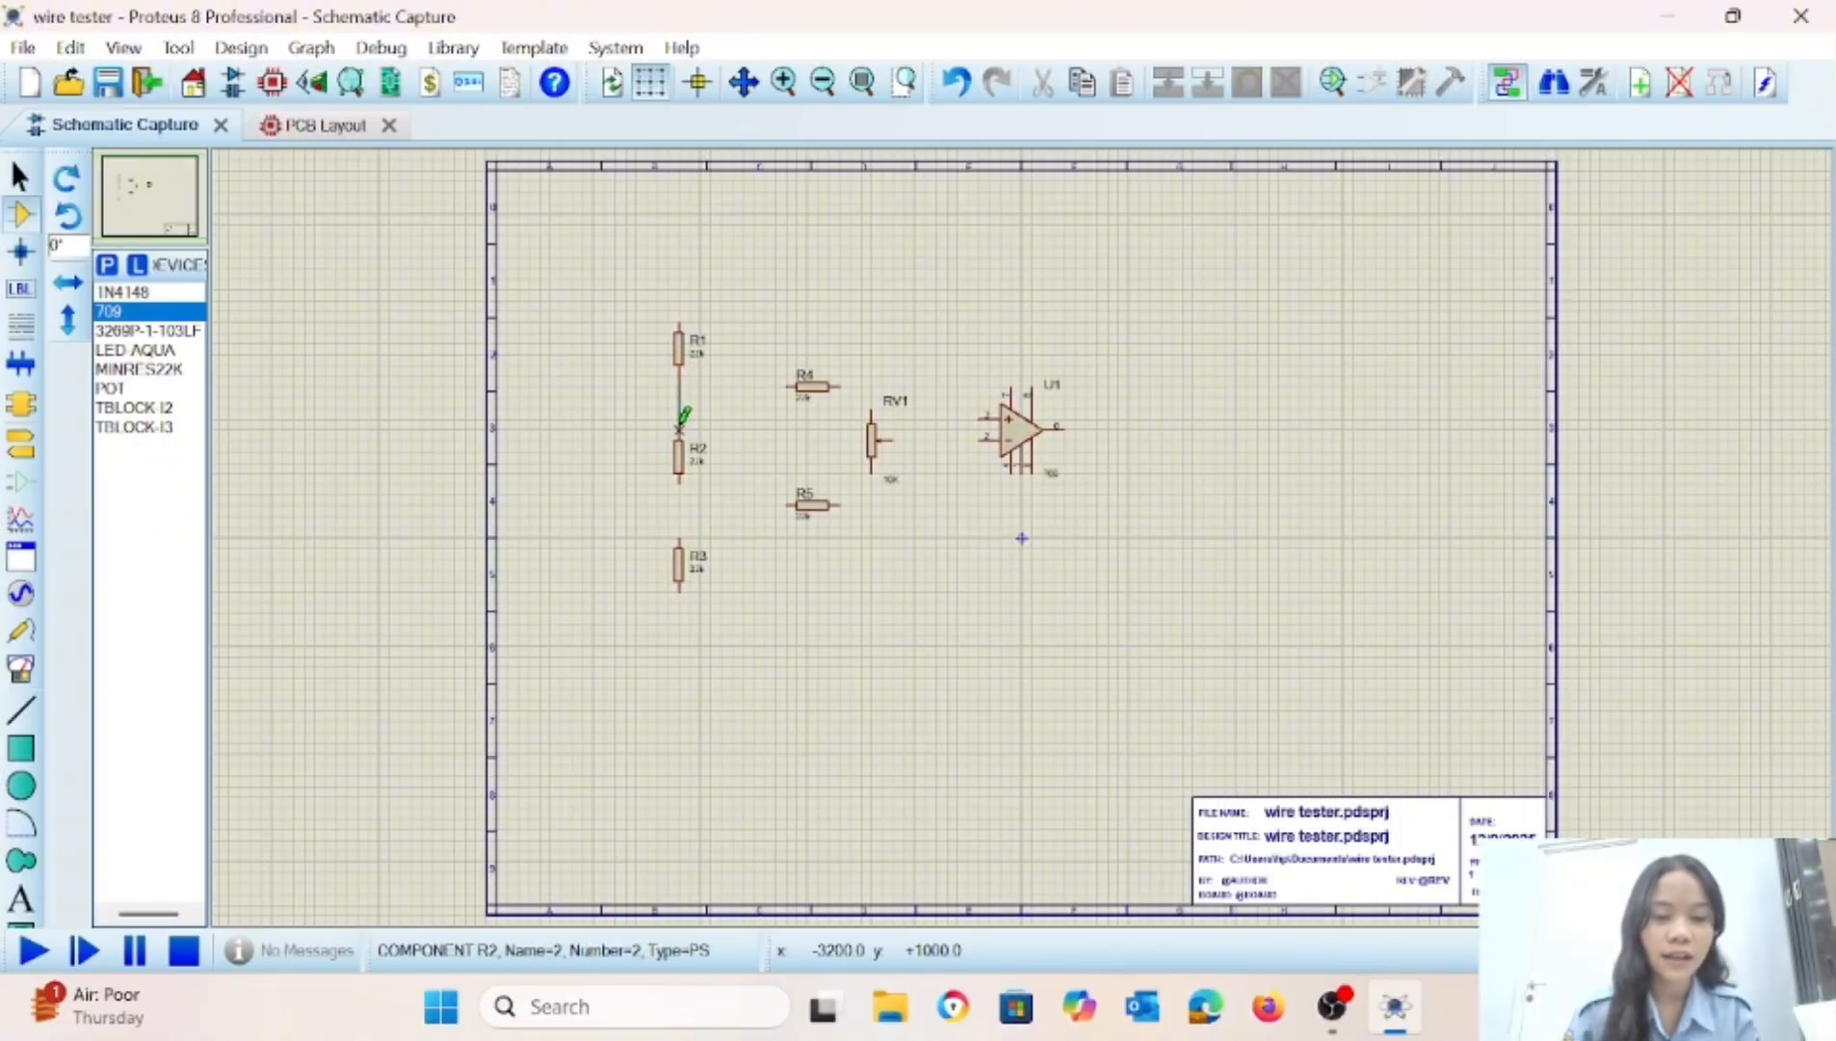
left_click(681, 424)
left_click(680, 472)
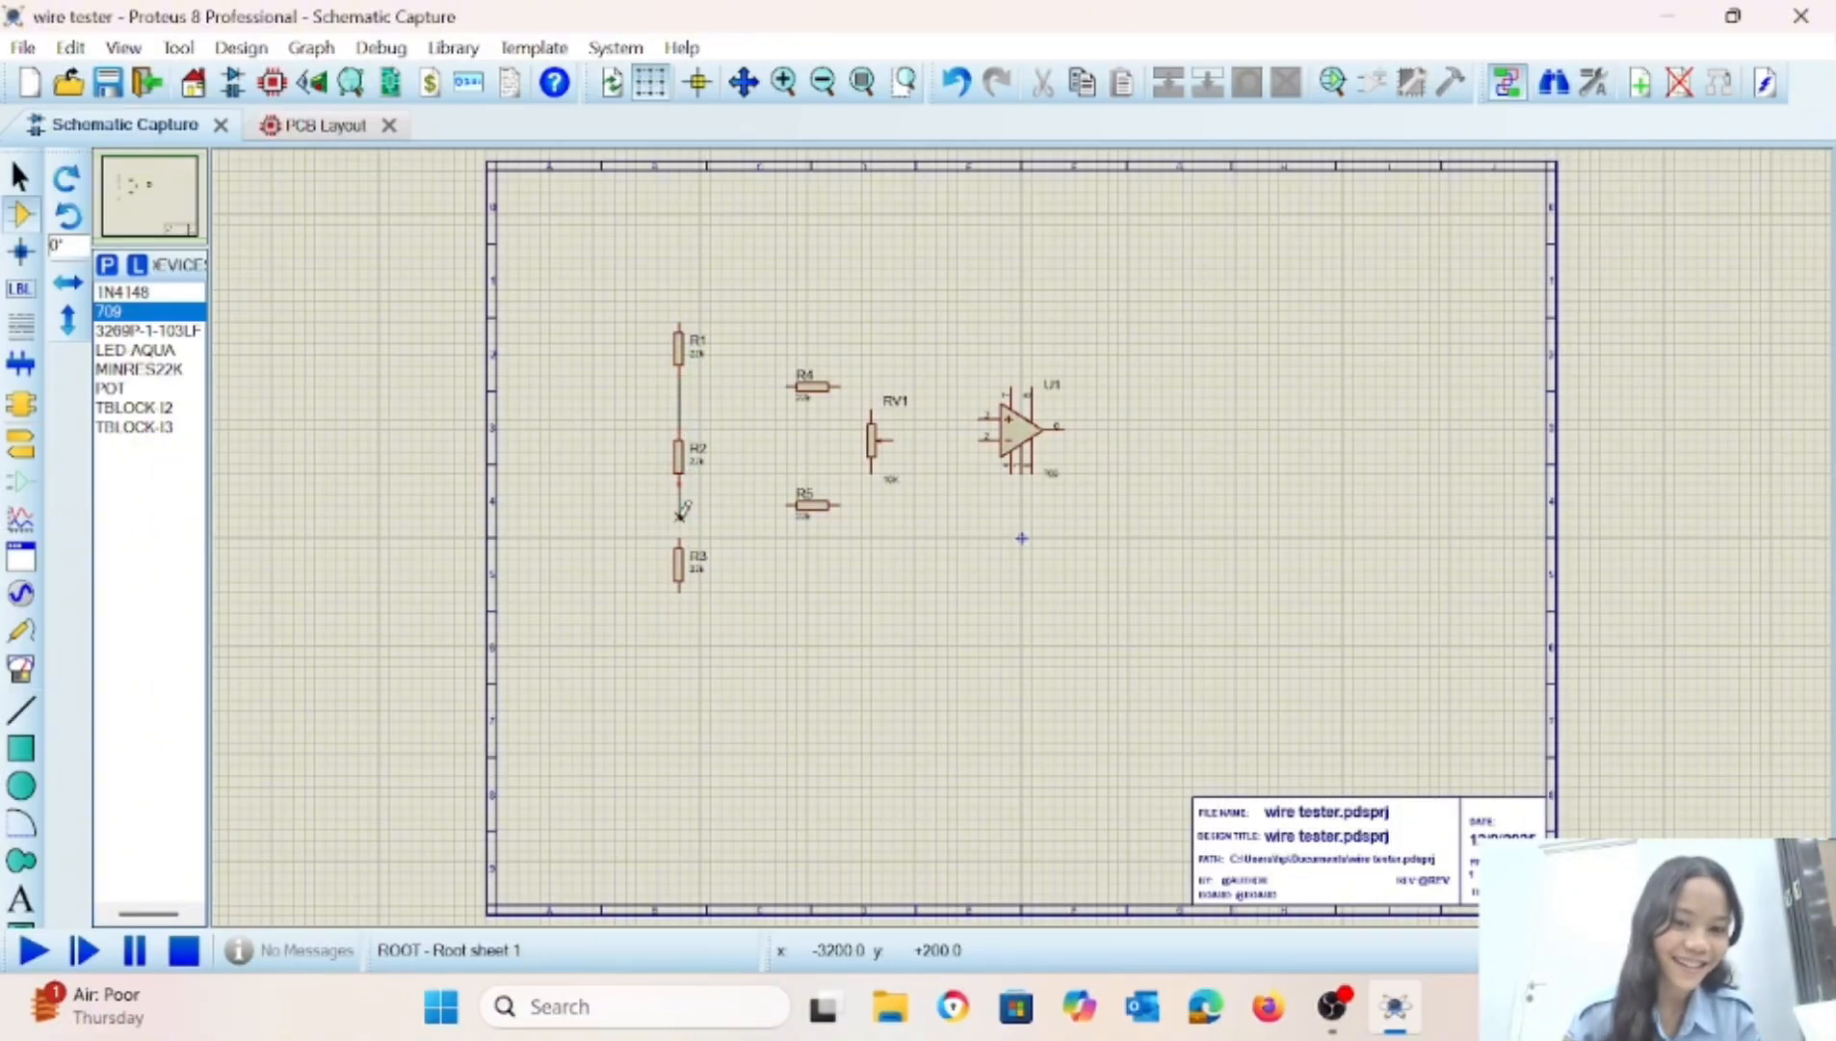
left_click(680, 536)
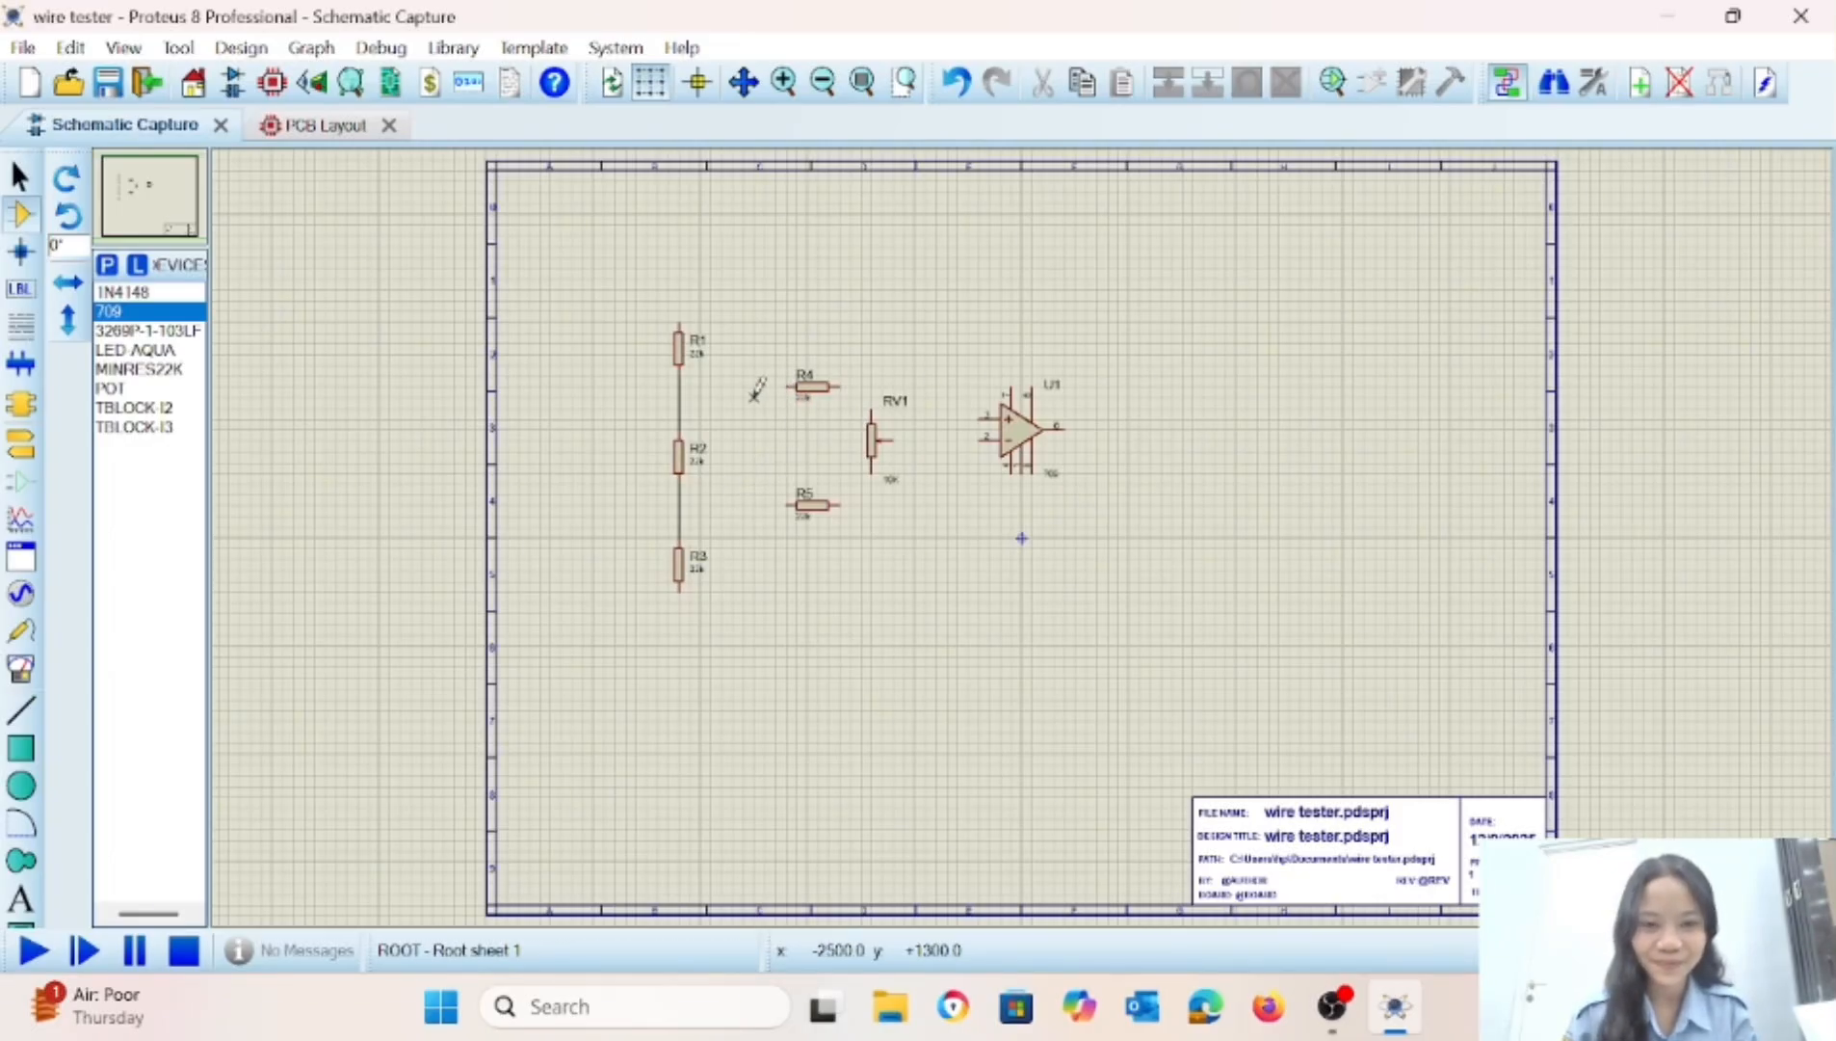
Wire R4's left end to the R1–R2 connection and R5's left end to the R2–R3 connection.
left_click(787, 385)
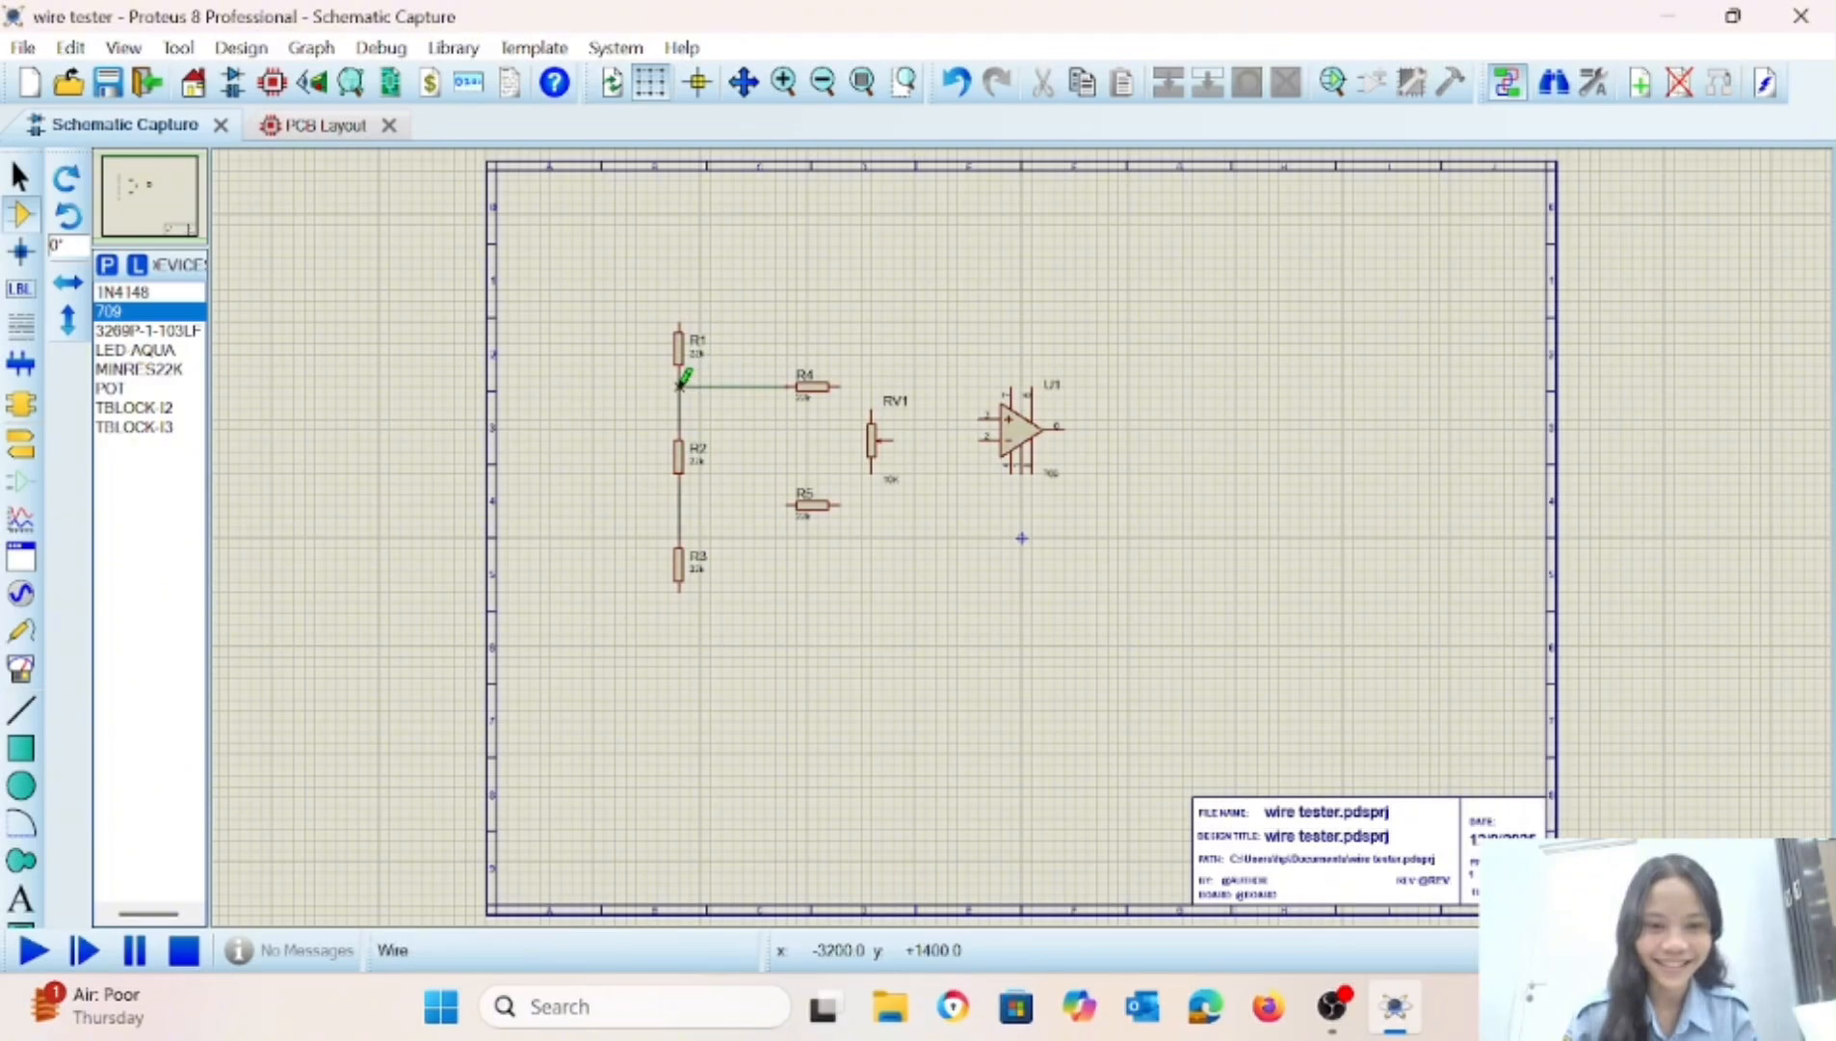
left_click(680, 385)
left_click(787, 499)
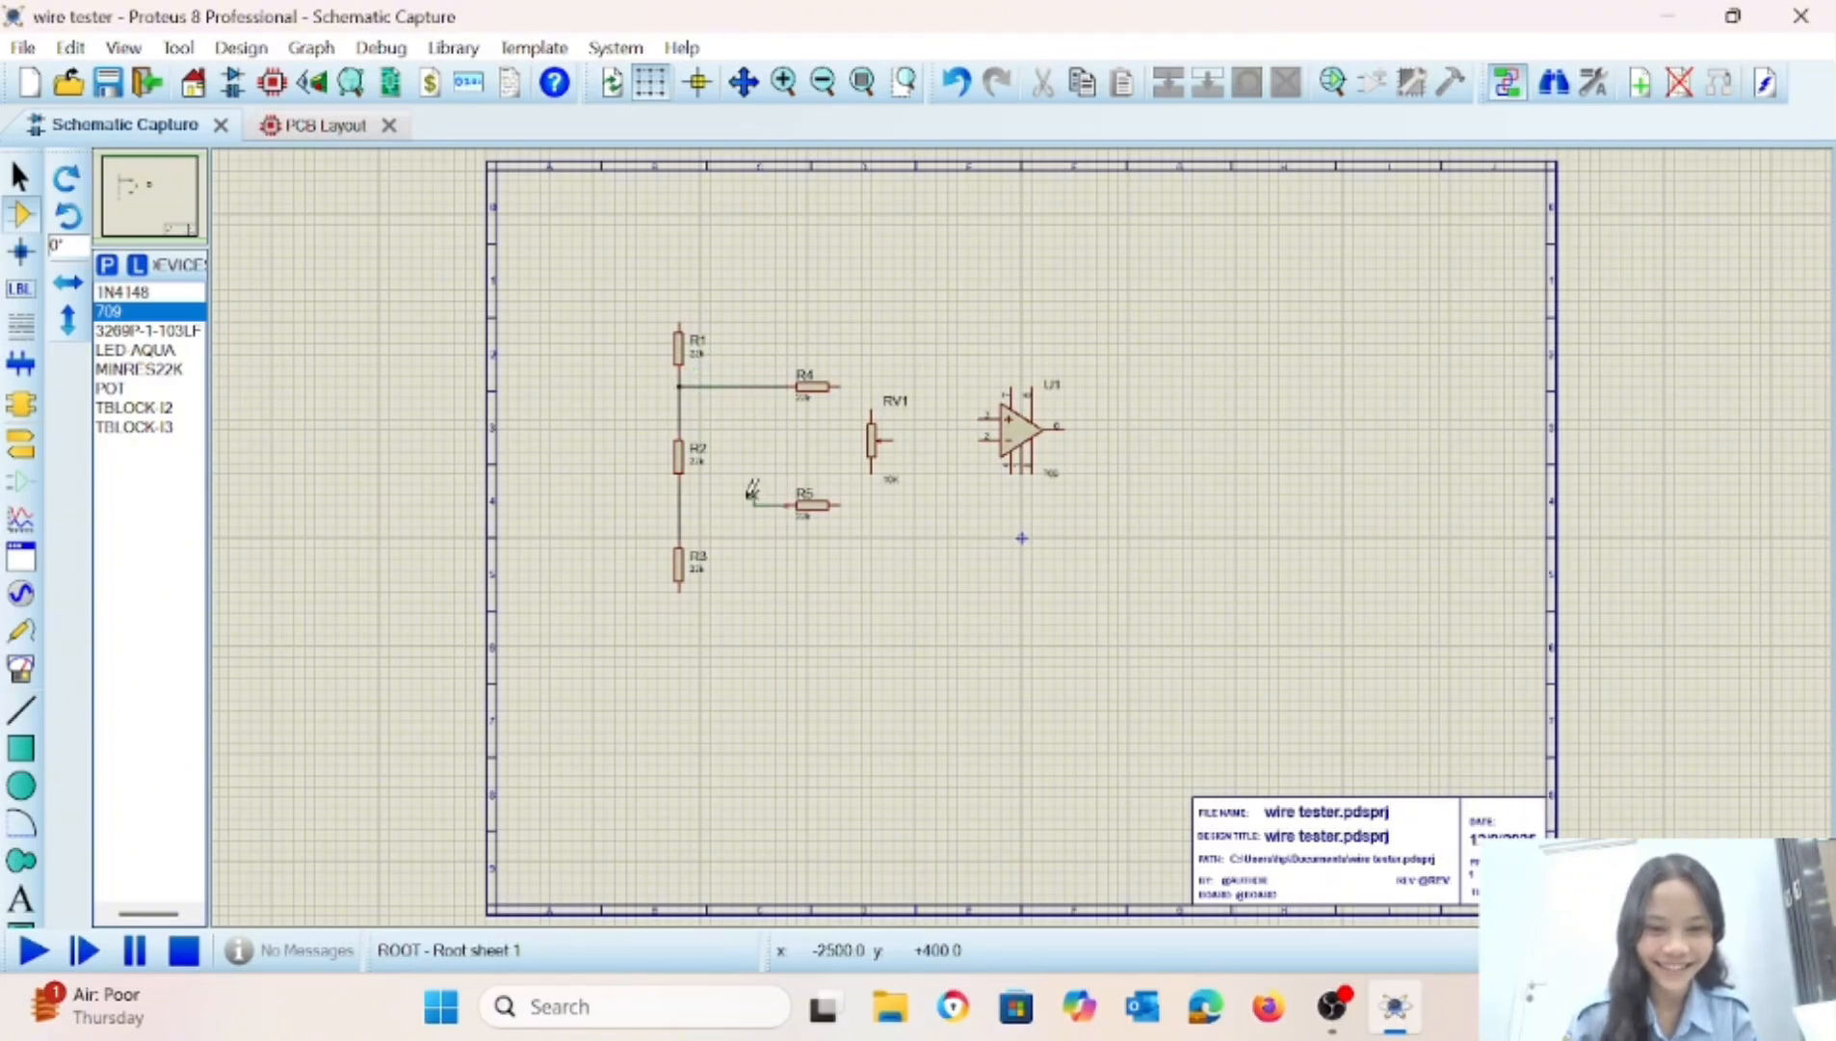
left_click(680, 504)
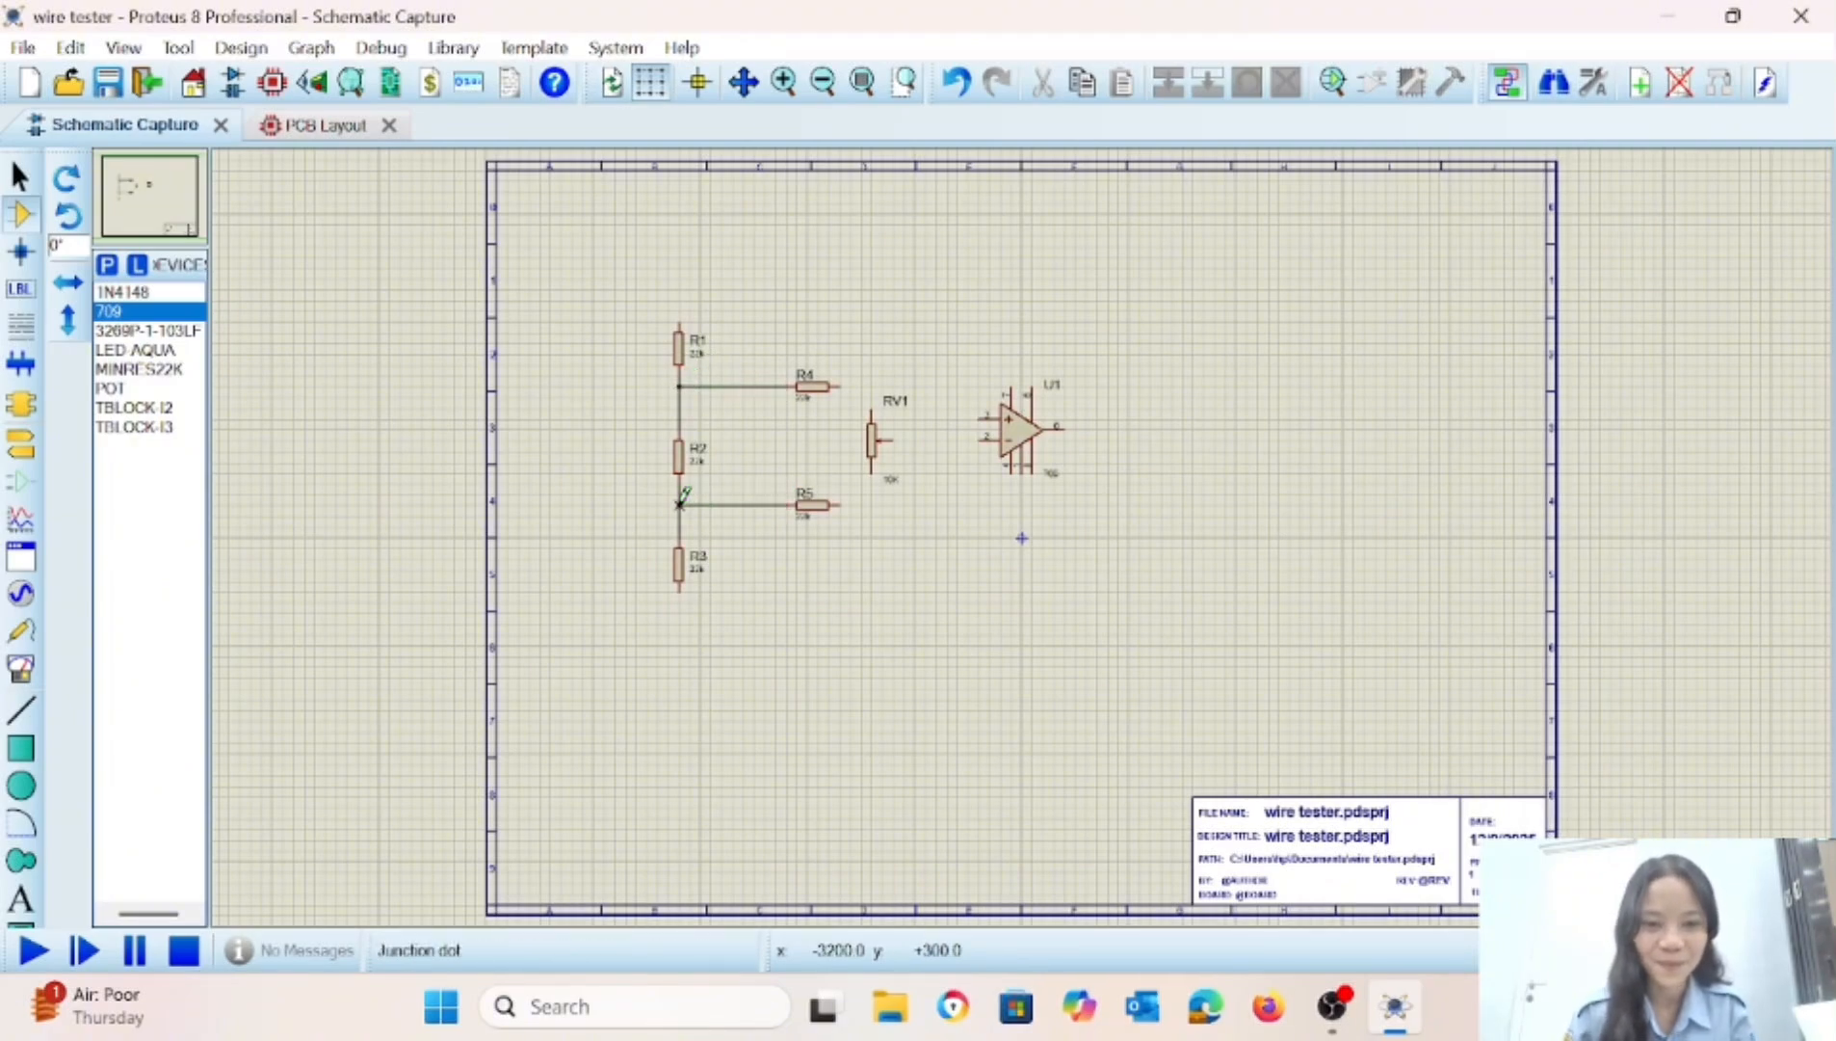
Y-mirror the 709 op-amp and wire R4's right end to its inverting input, pin 2.
right_click(1007, 443)
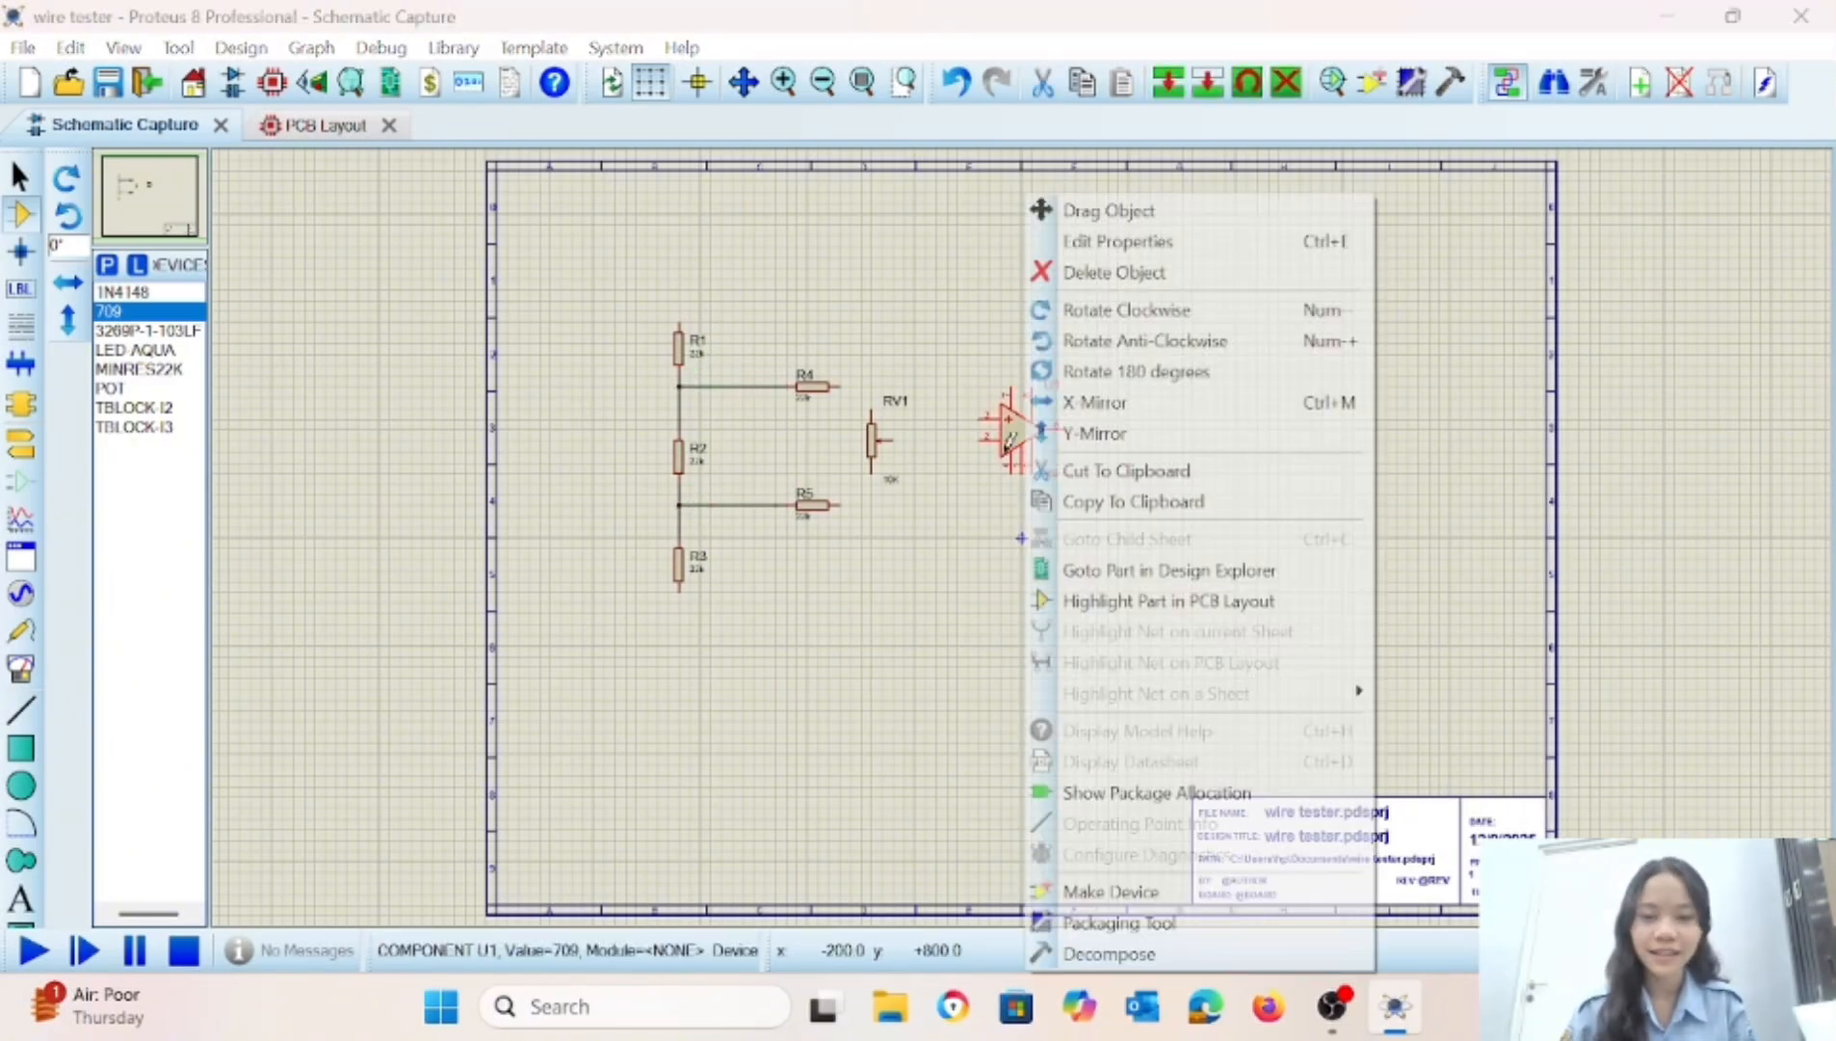
left_click(1094, 432)
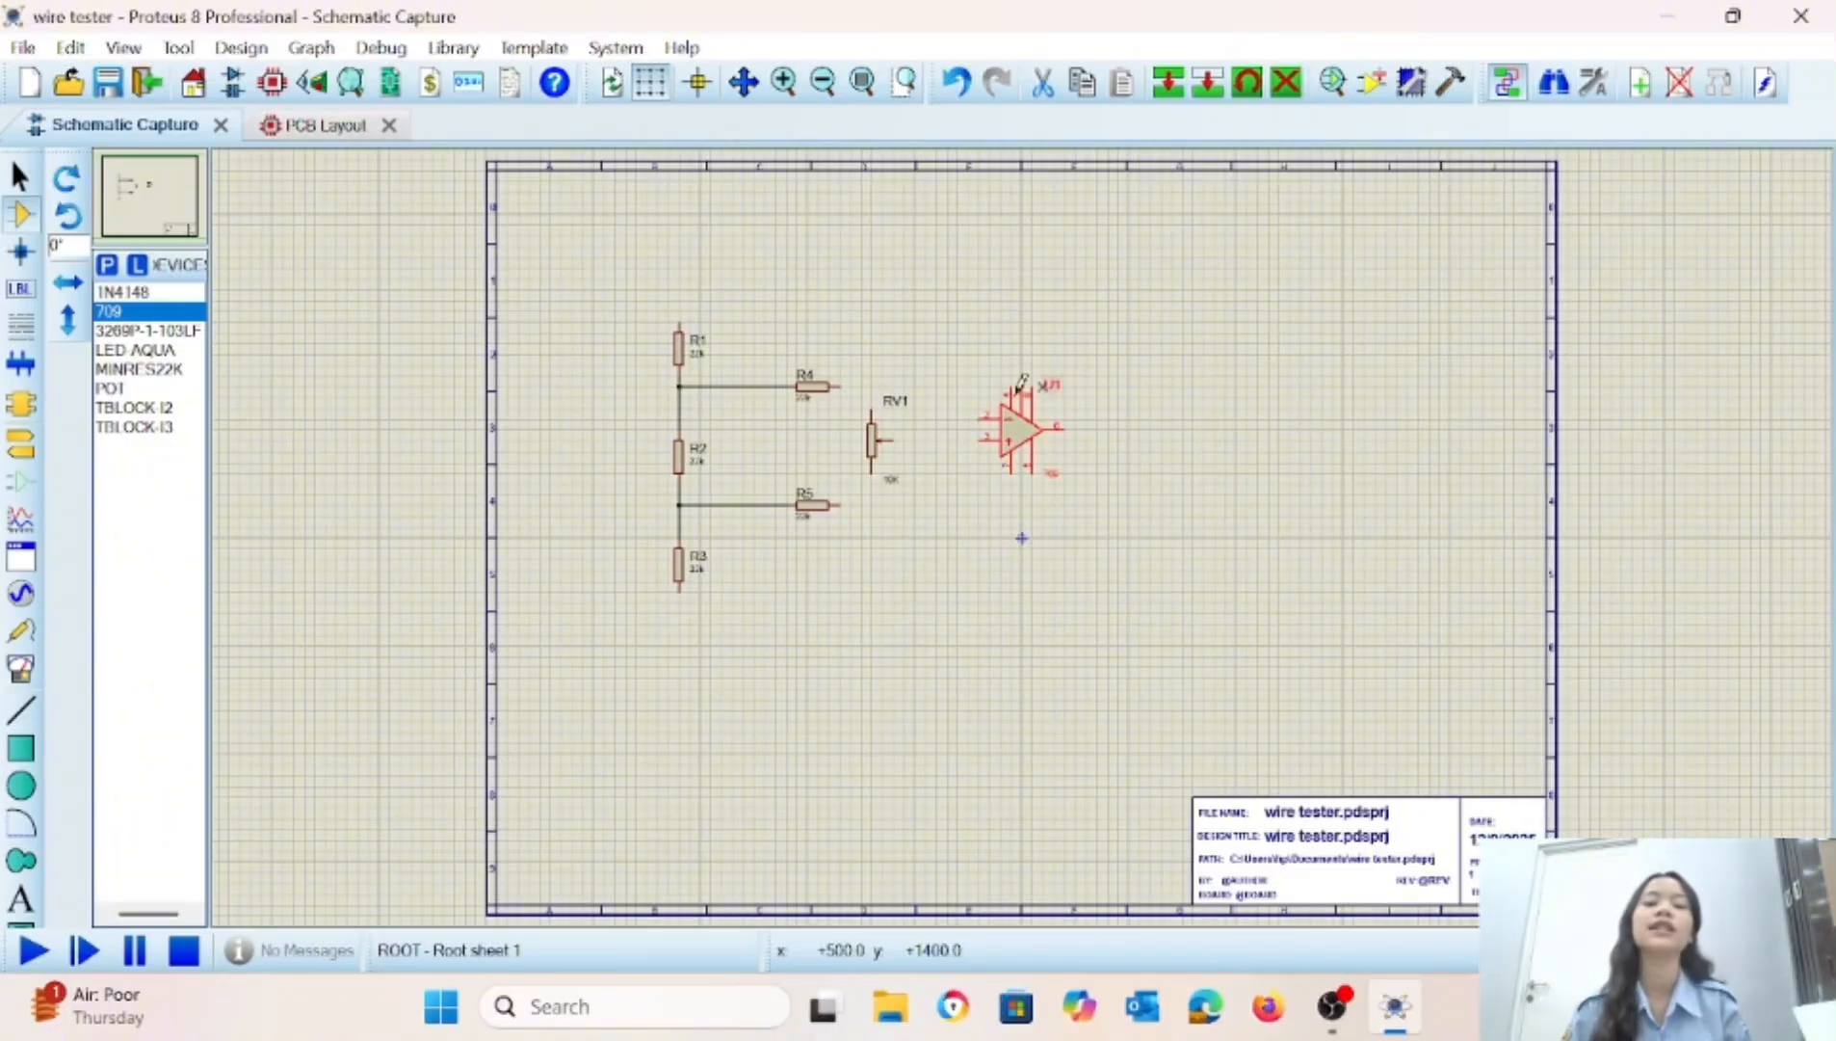
left_click(843, 385)
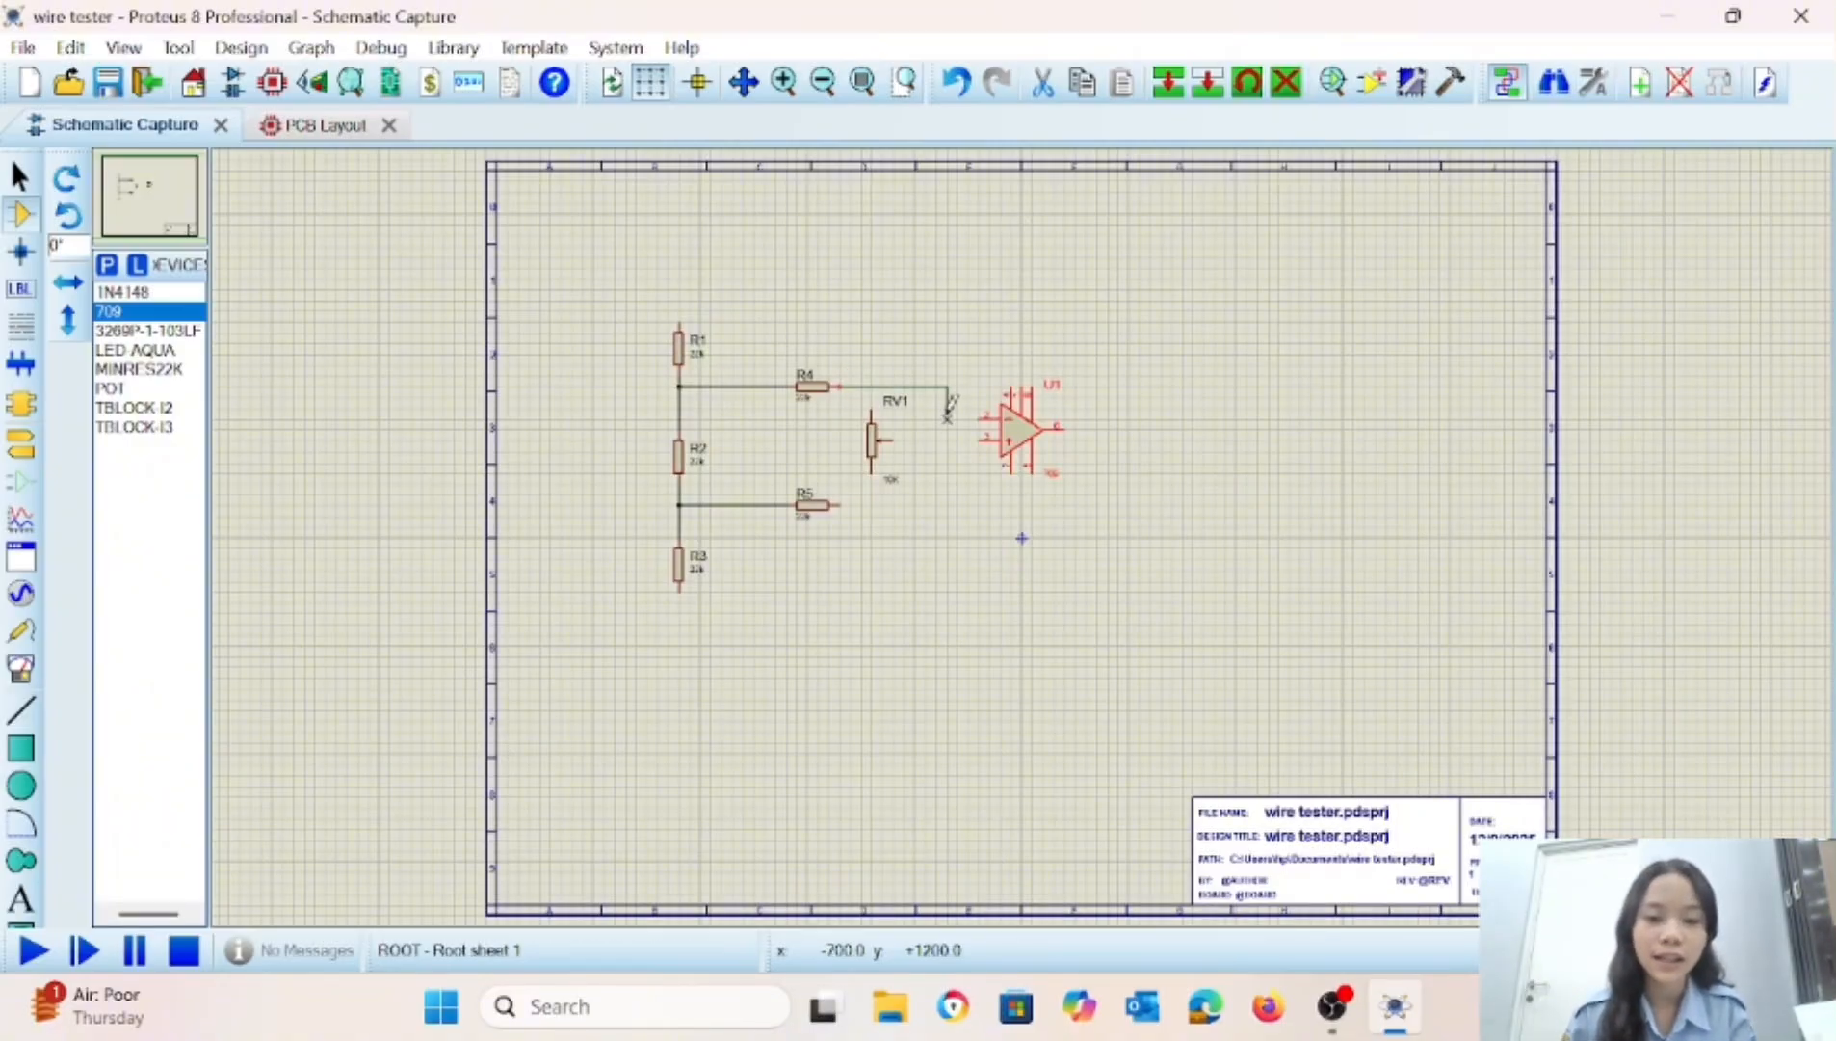
left_click(985, 418)
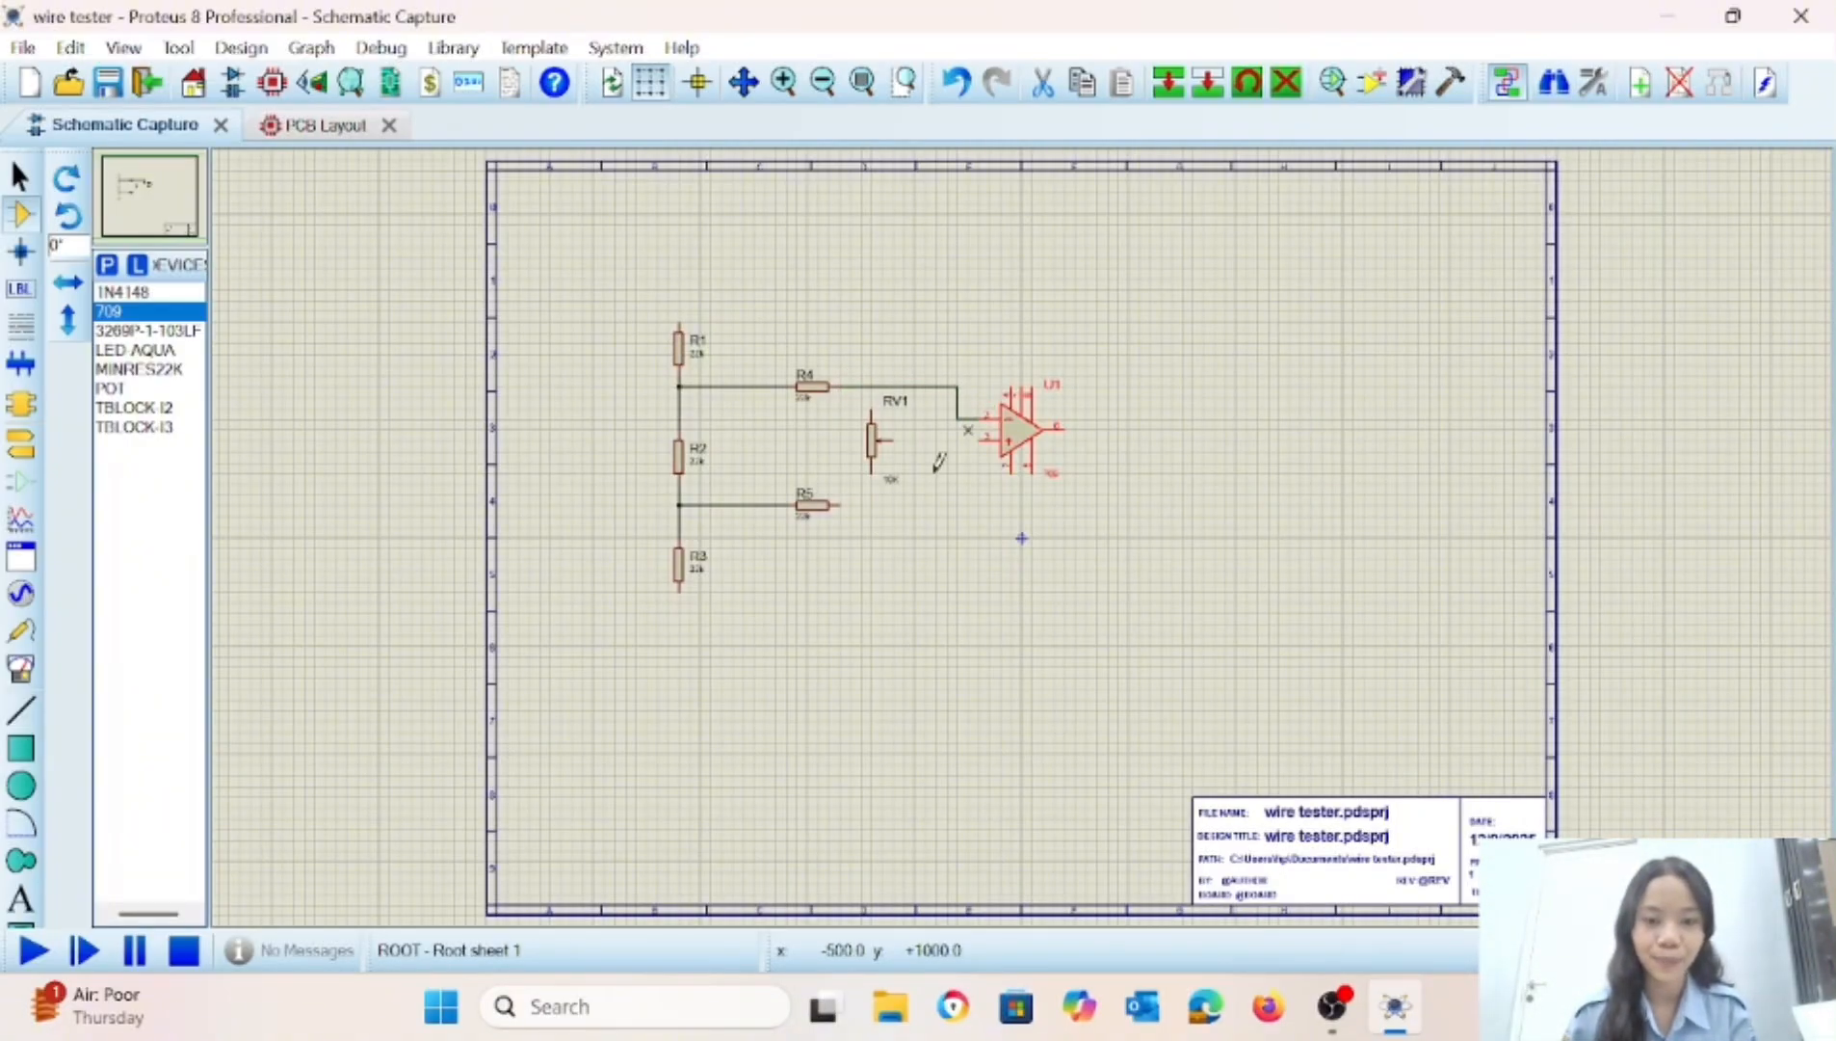
Wire R5's right end to op-amp pin 3 and connect trimpot RV1's ends across the R4 and R5 output lines.
left_click(840, 503)
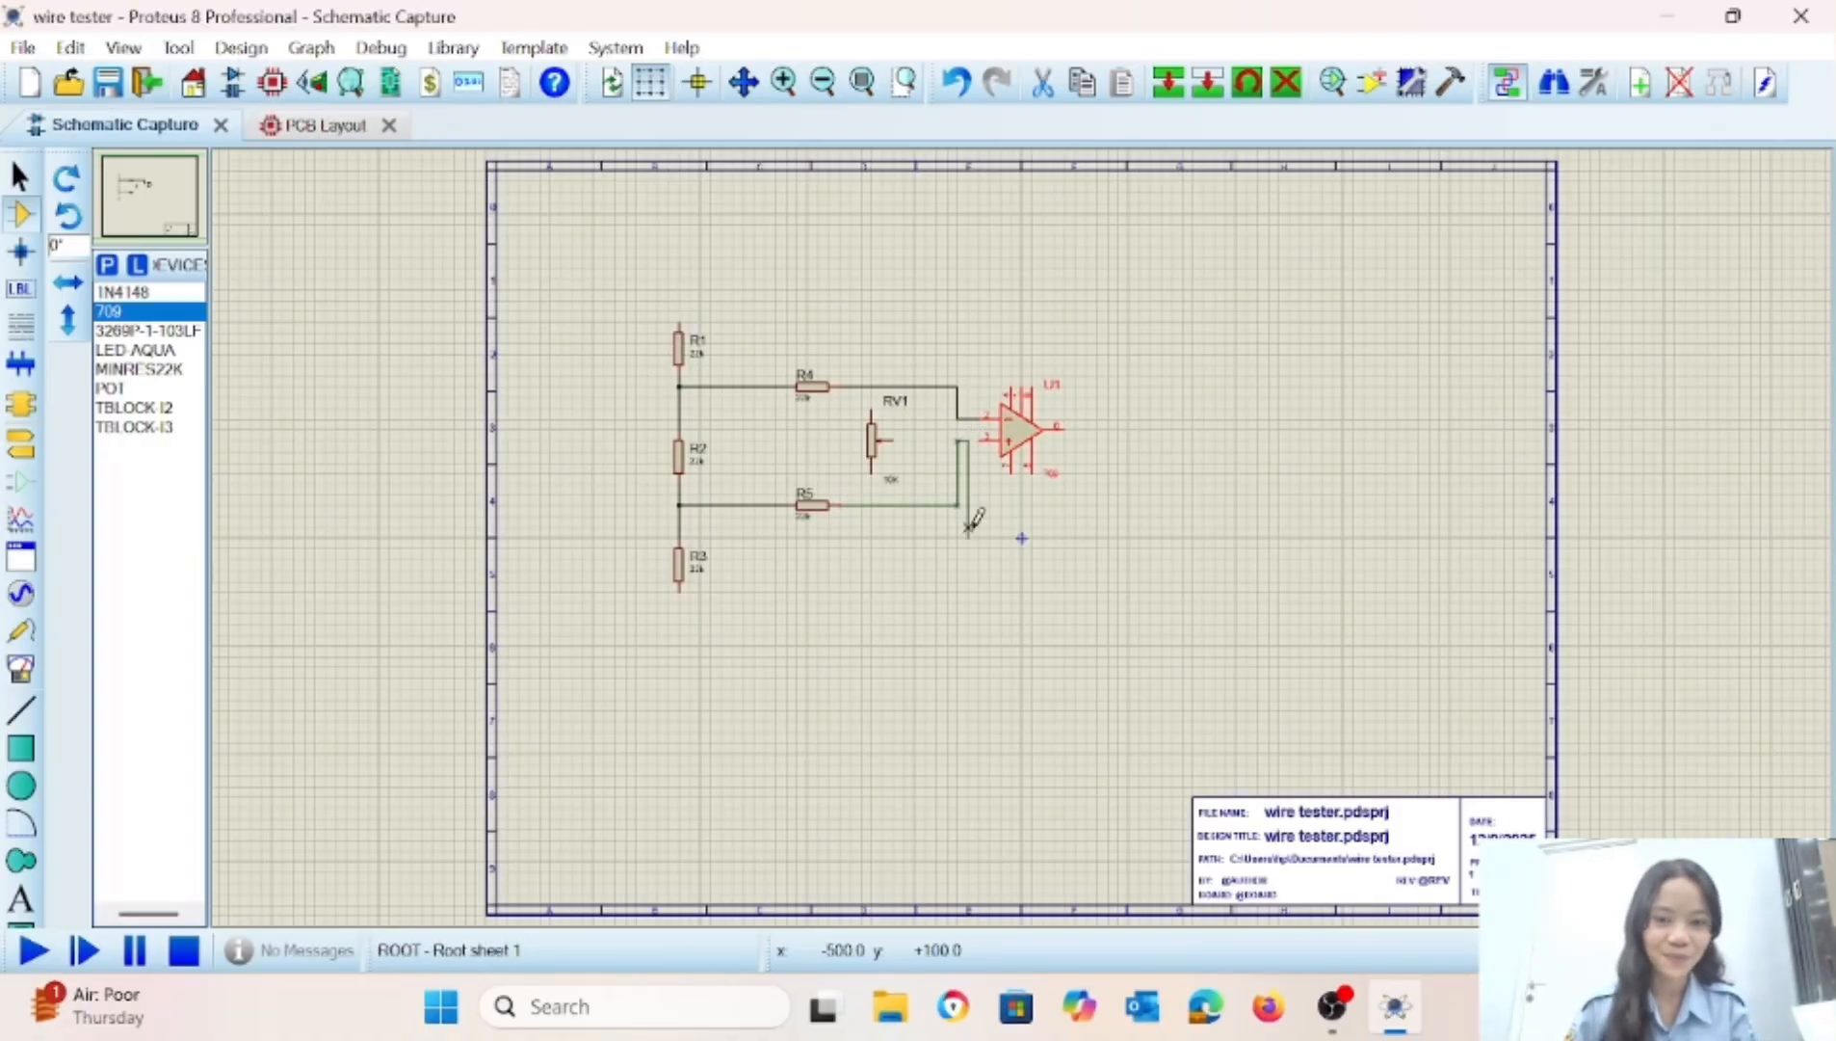
left_click(979, 437)
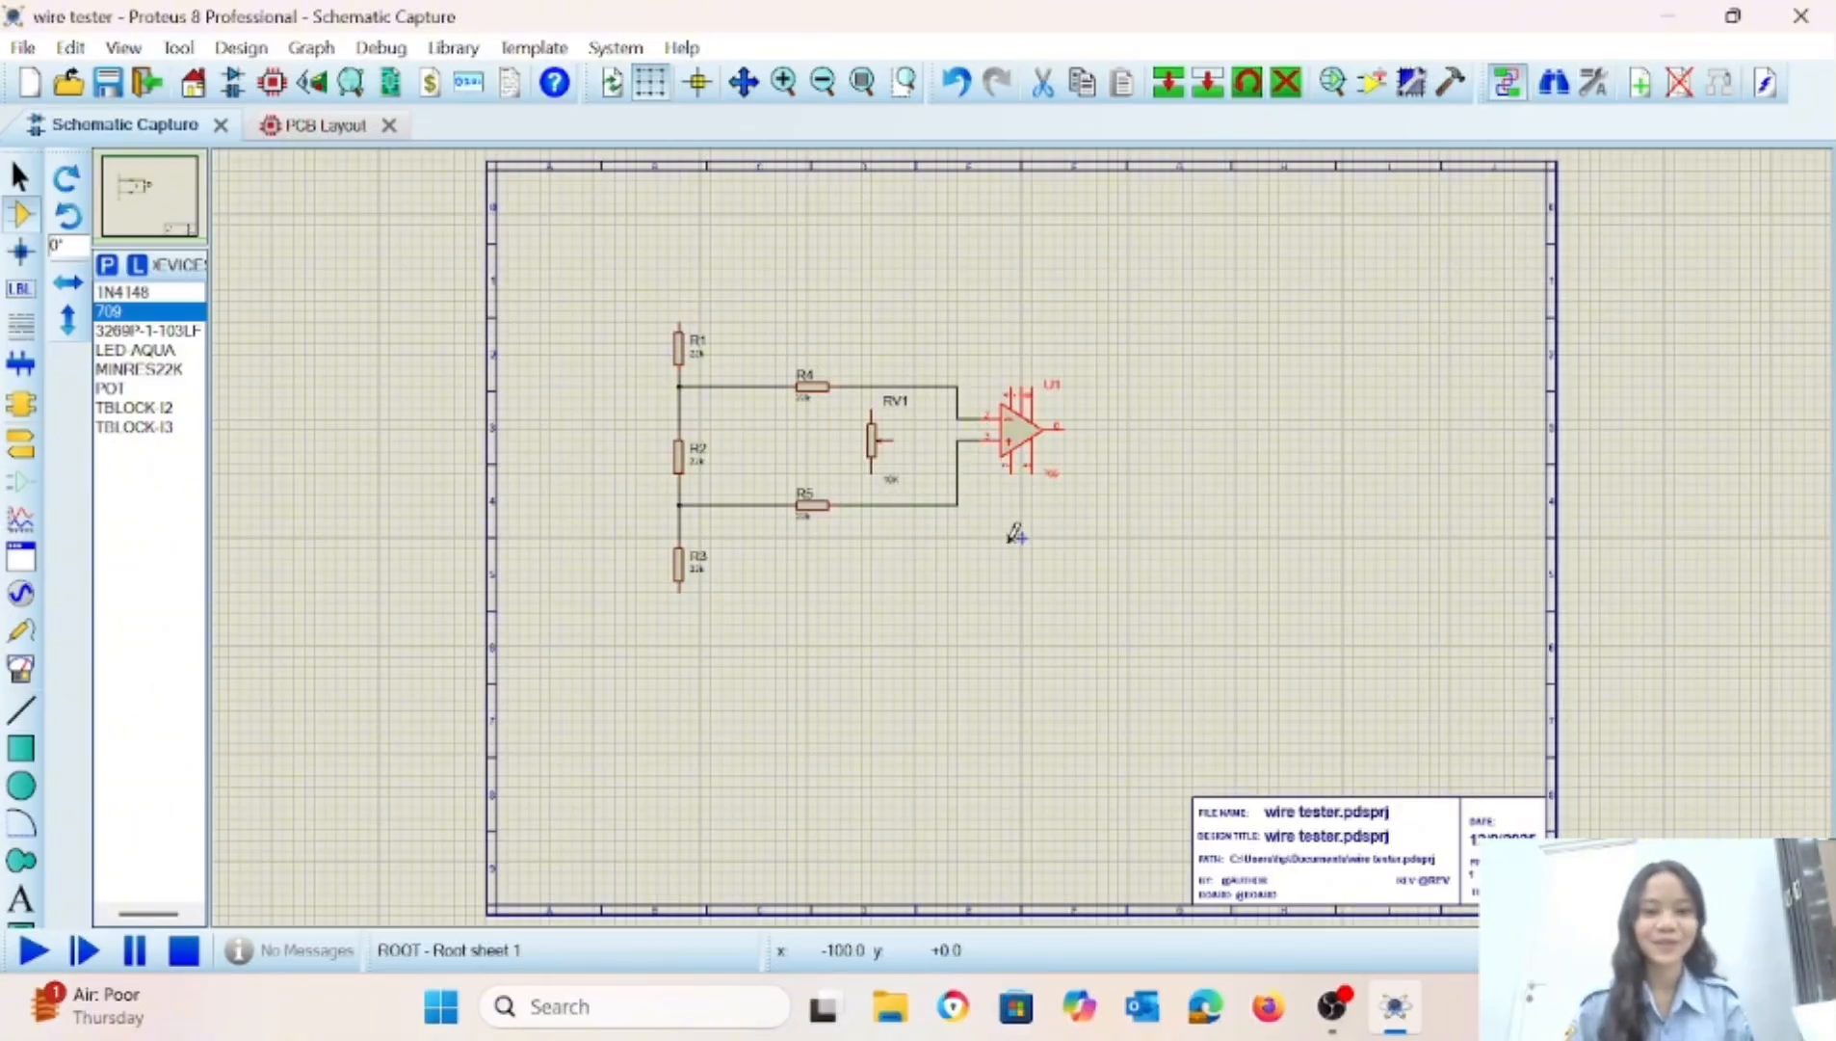
left_click(872, 471)
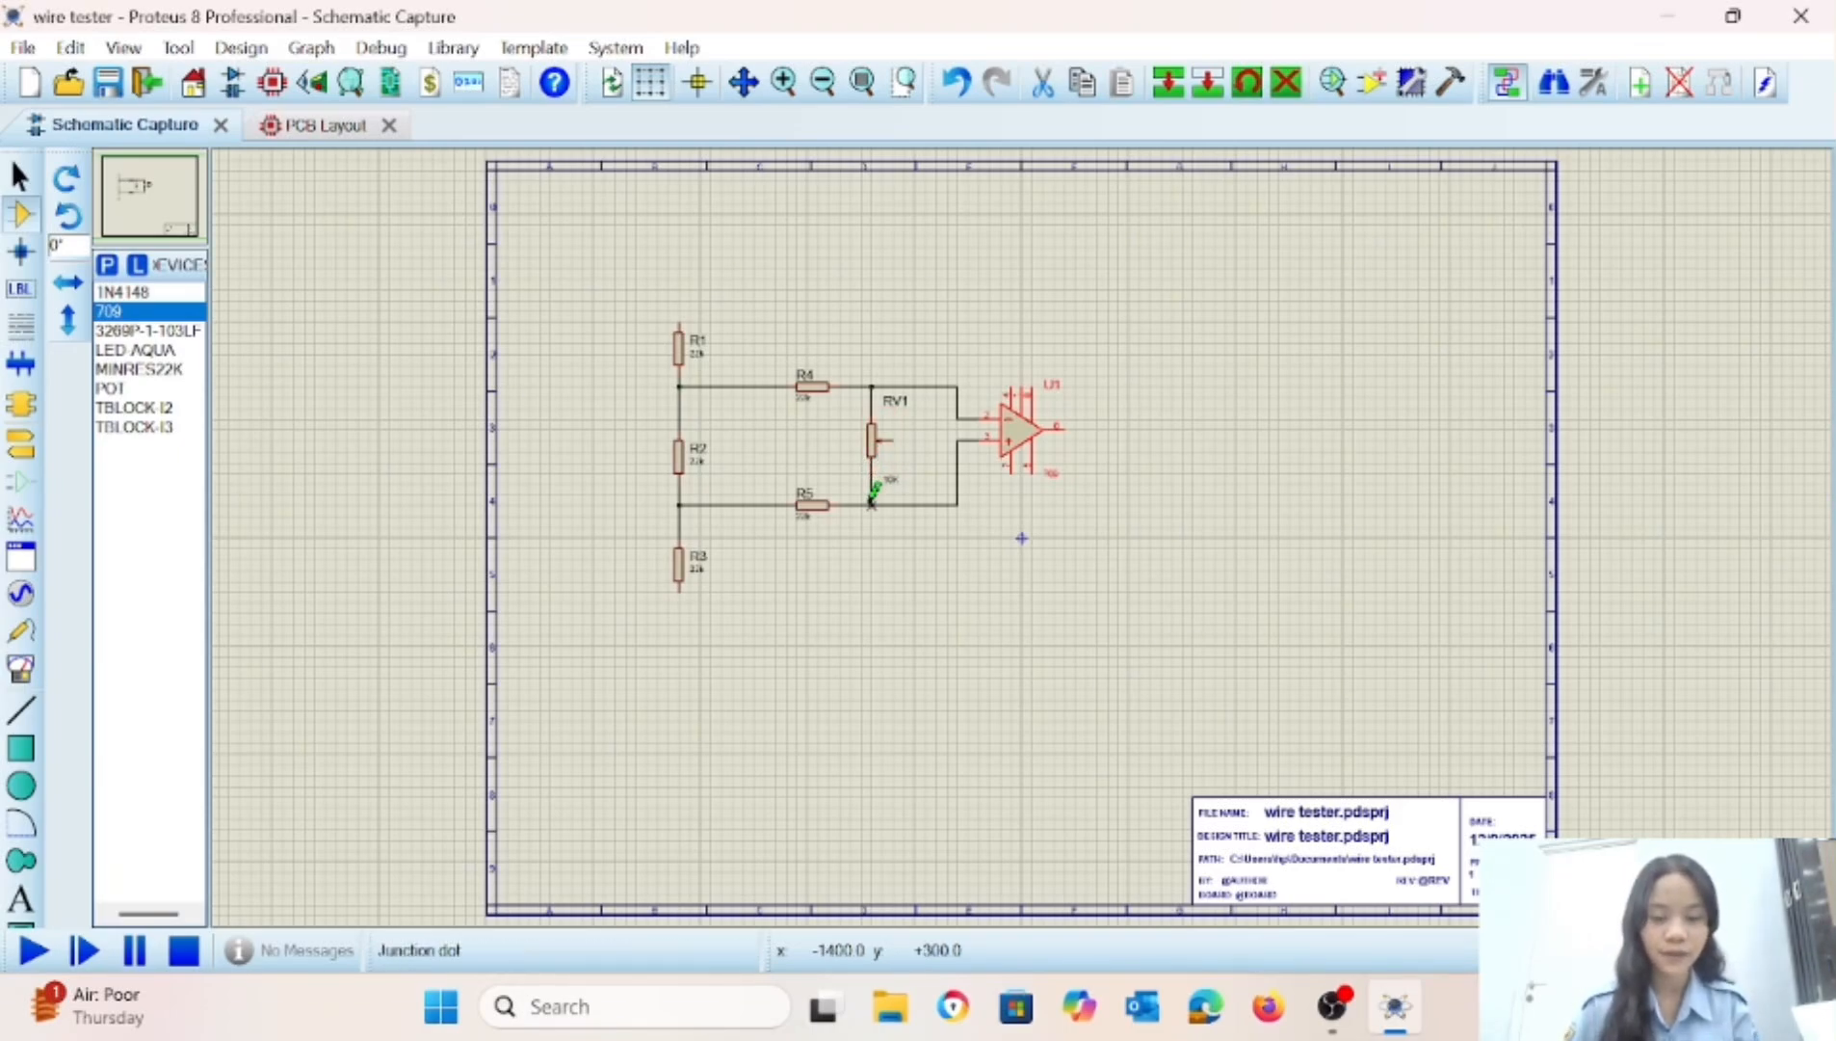
left_click(872, 504)
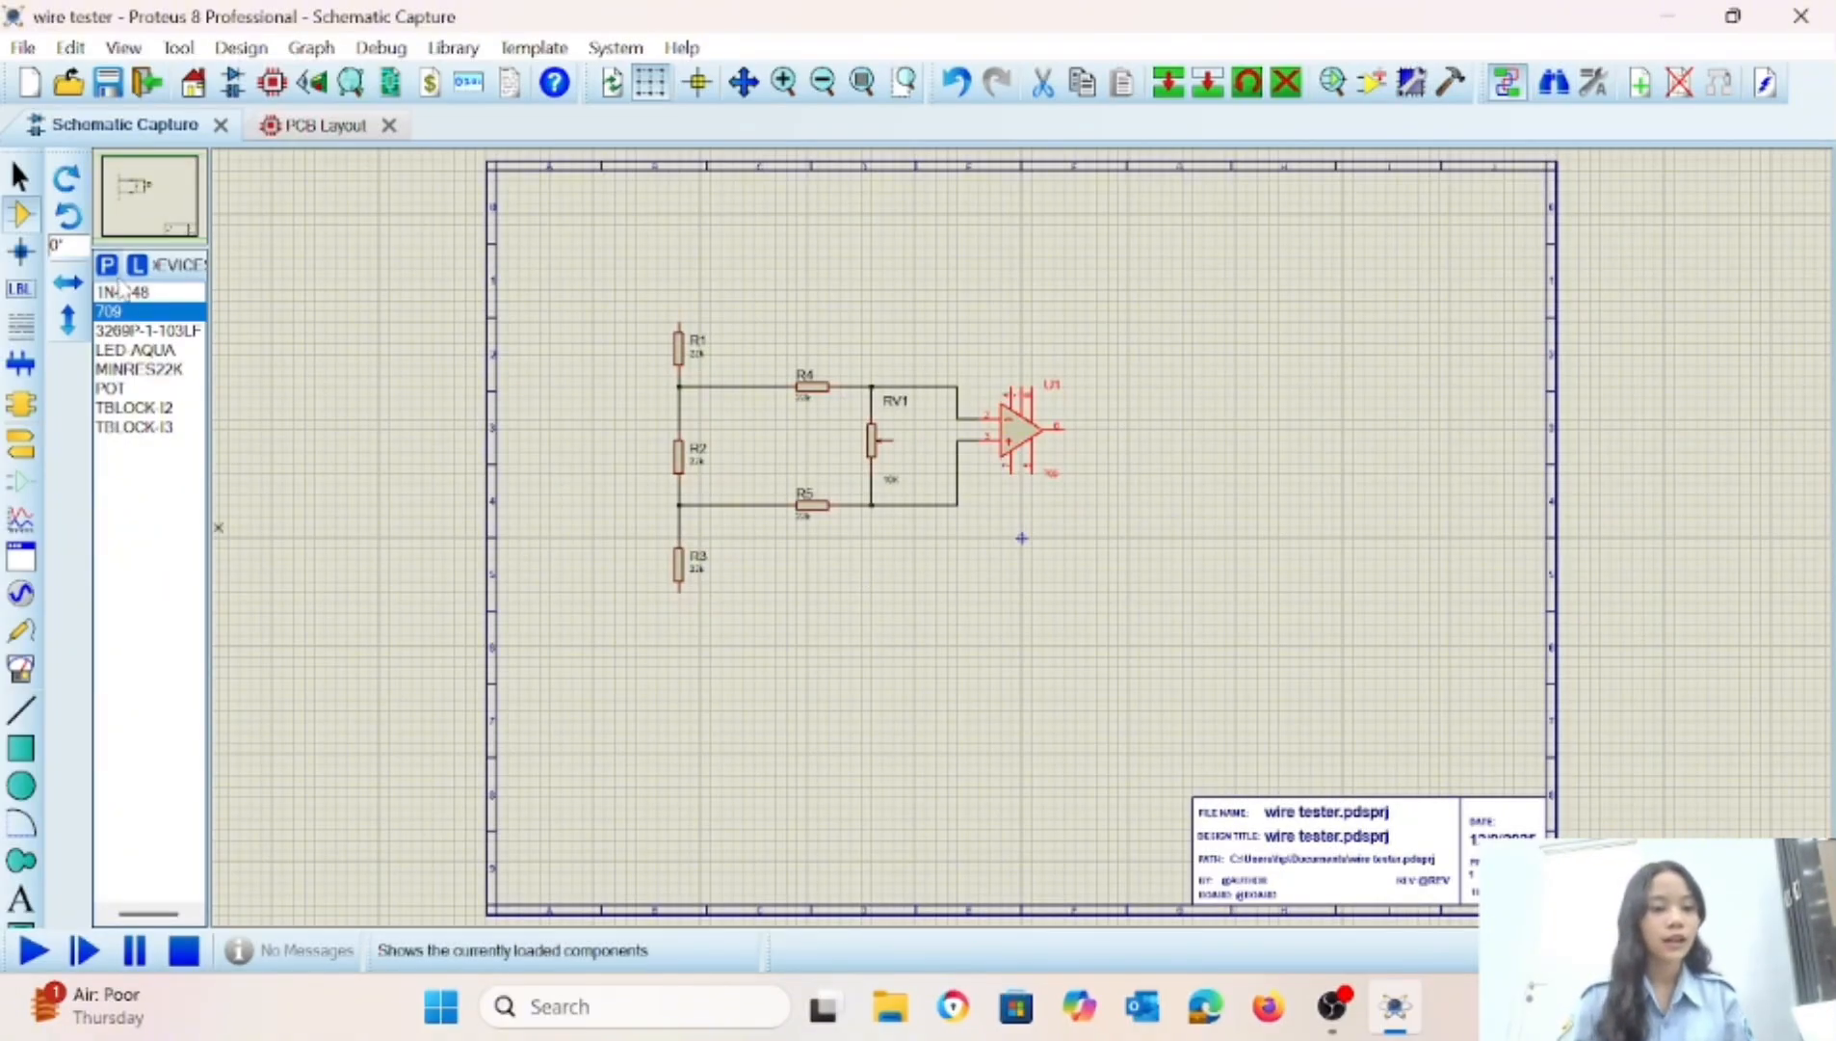
Place a 1N4148 diode horizontally to the right of the op-amp, in line with its output.
left_click(129, 330)
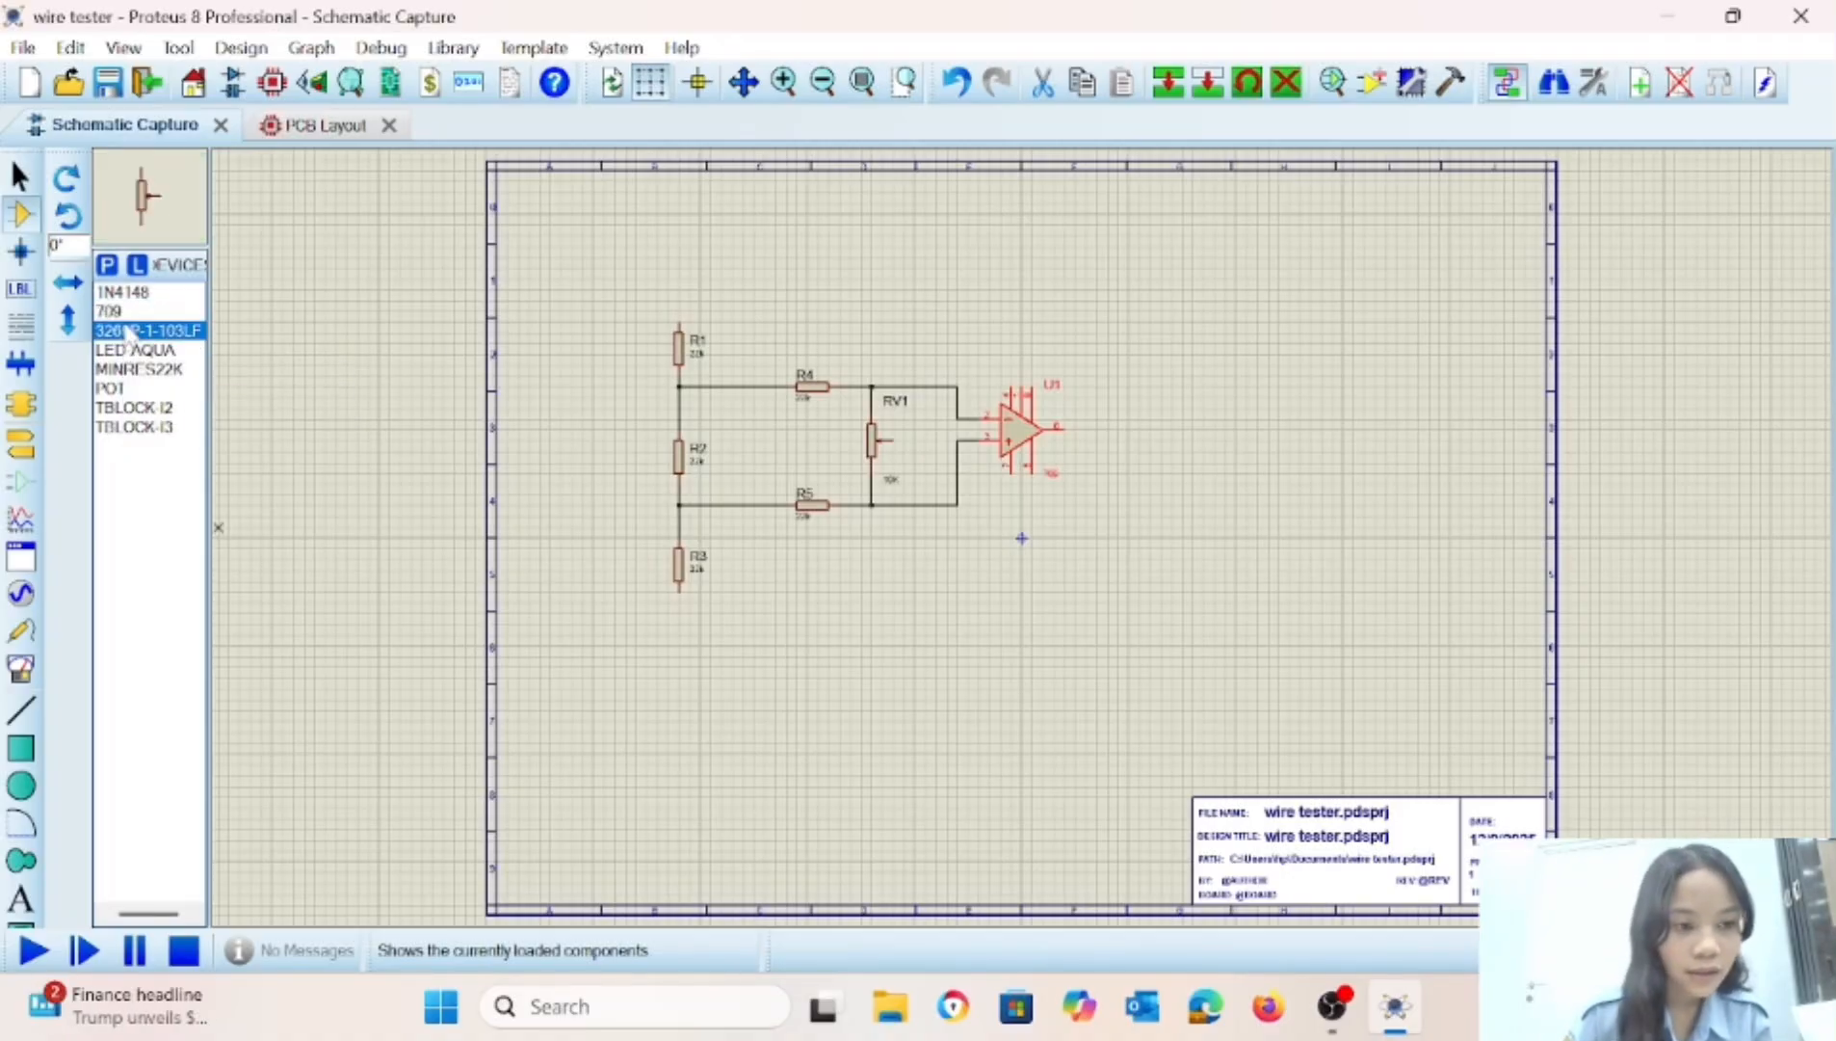
left_click(131, 292)
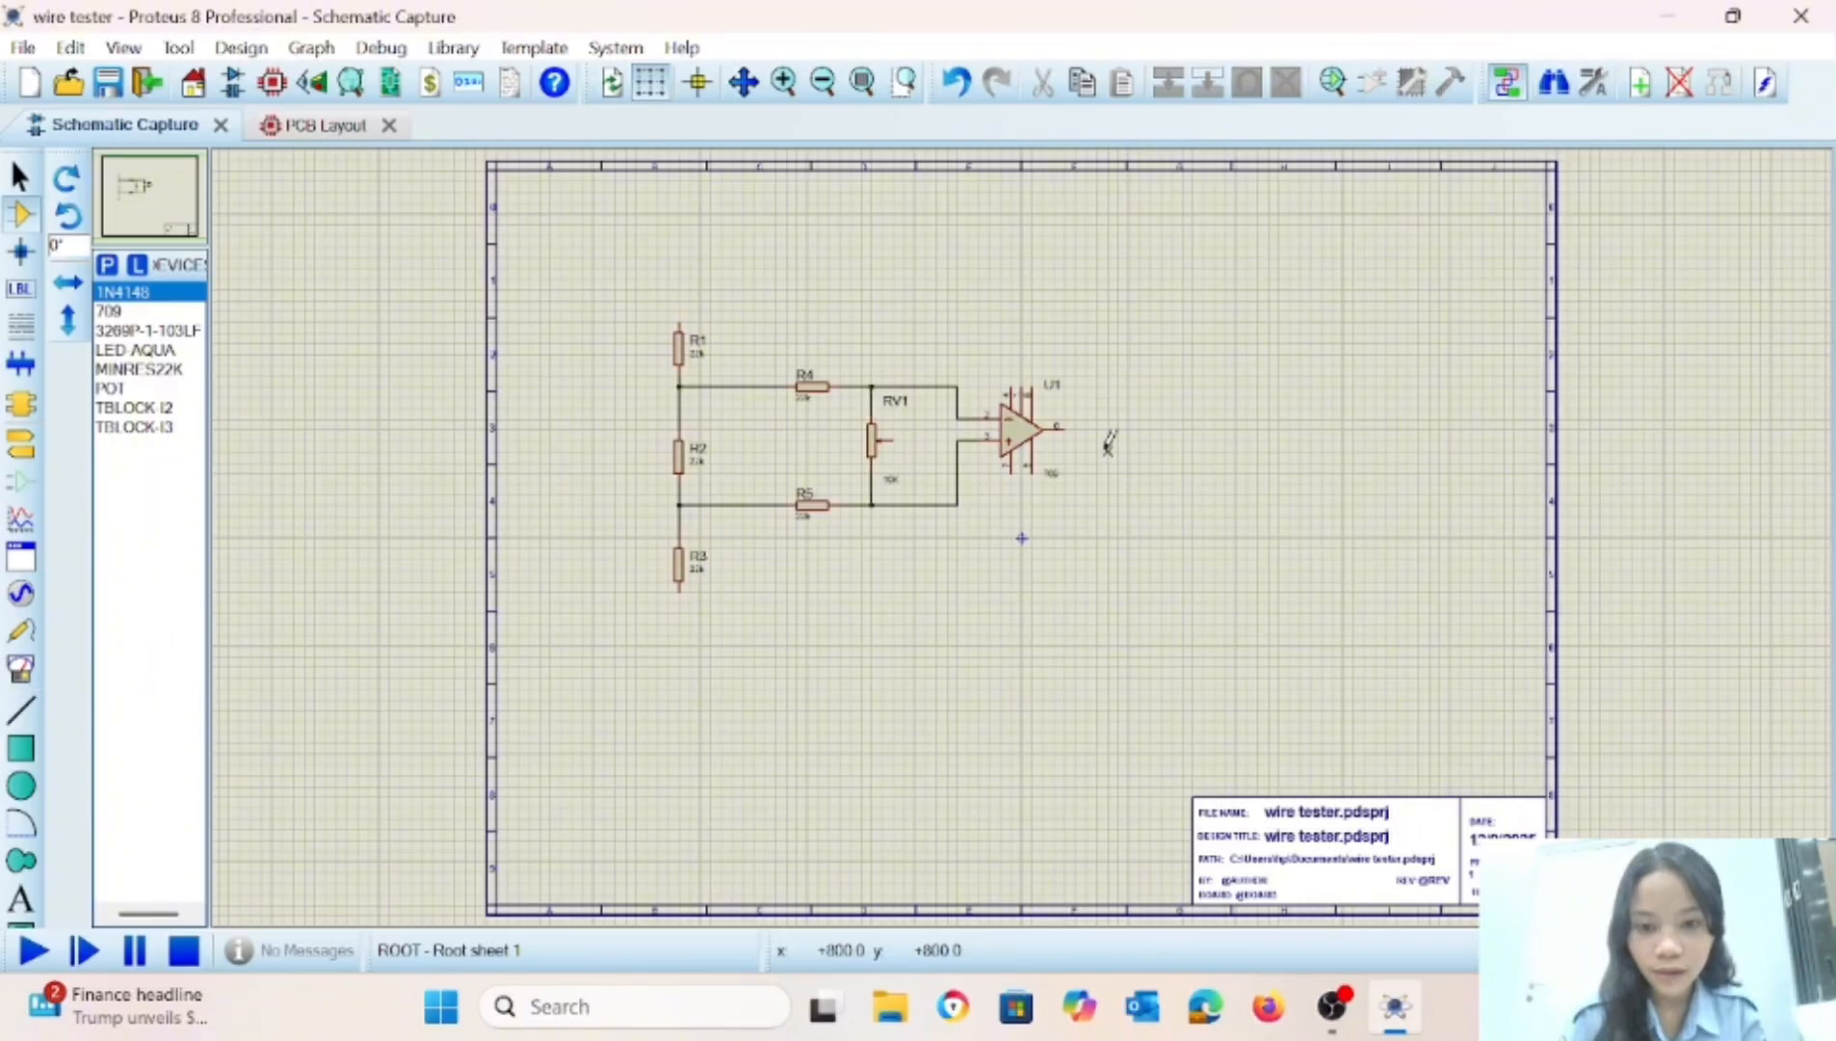
left_click(1108, 424)
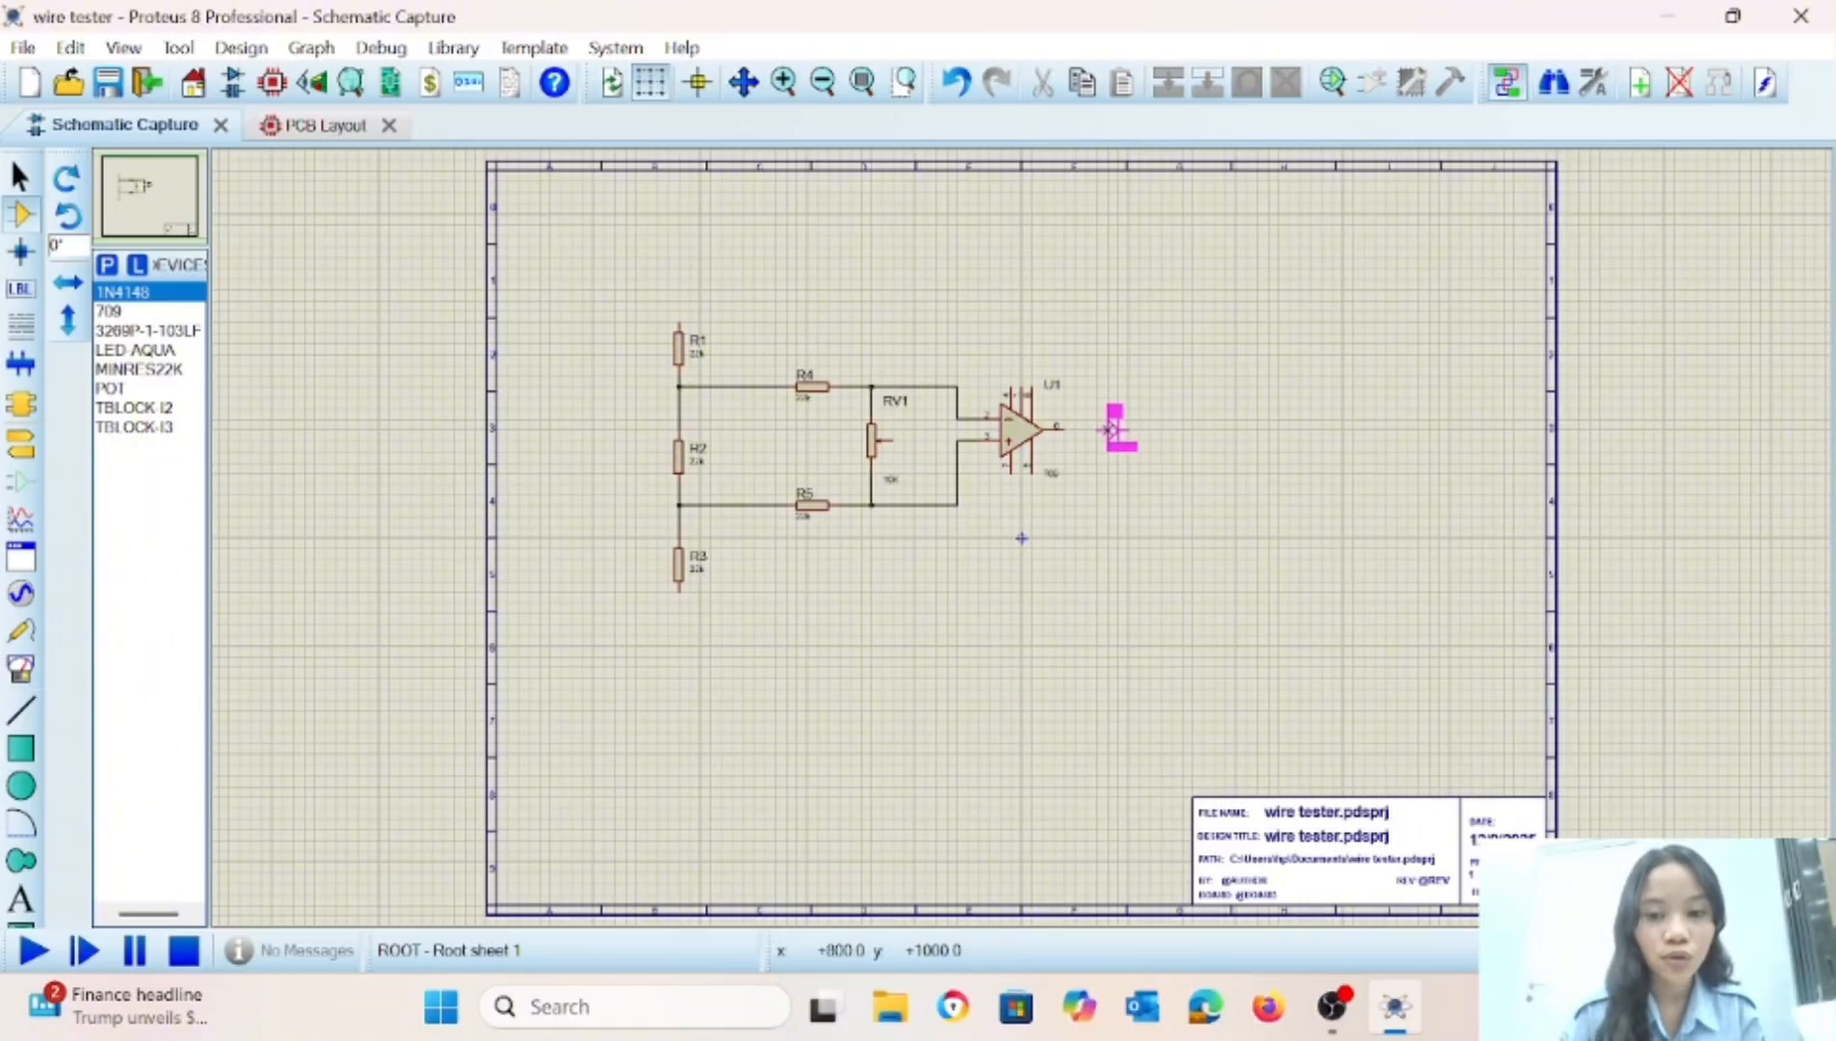
left_click(1123, 429)
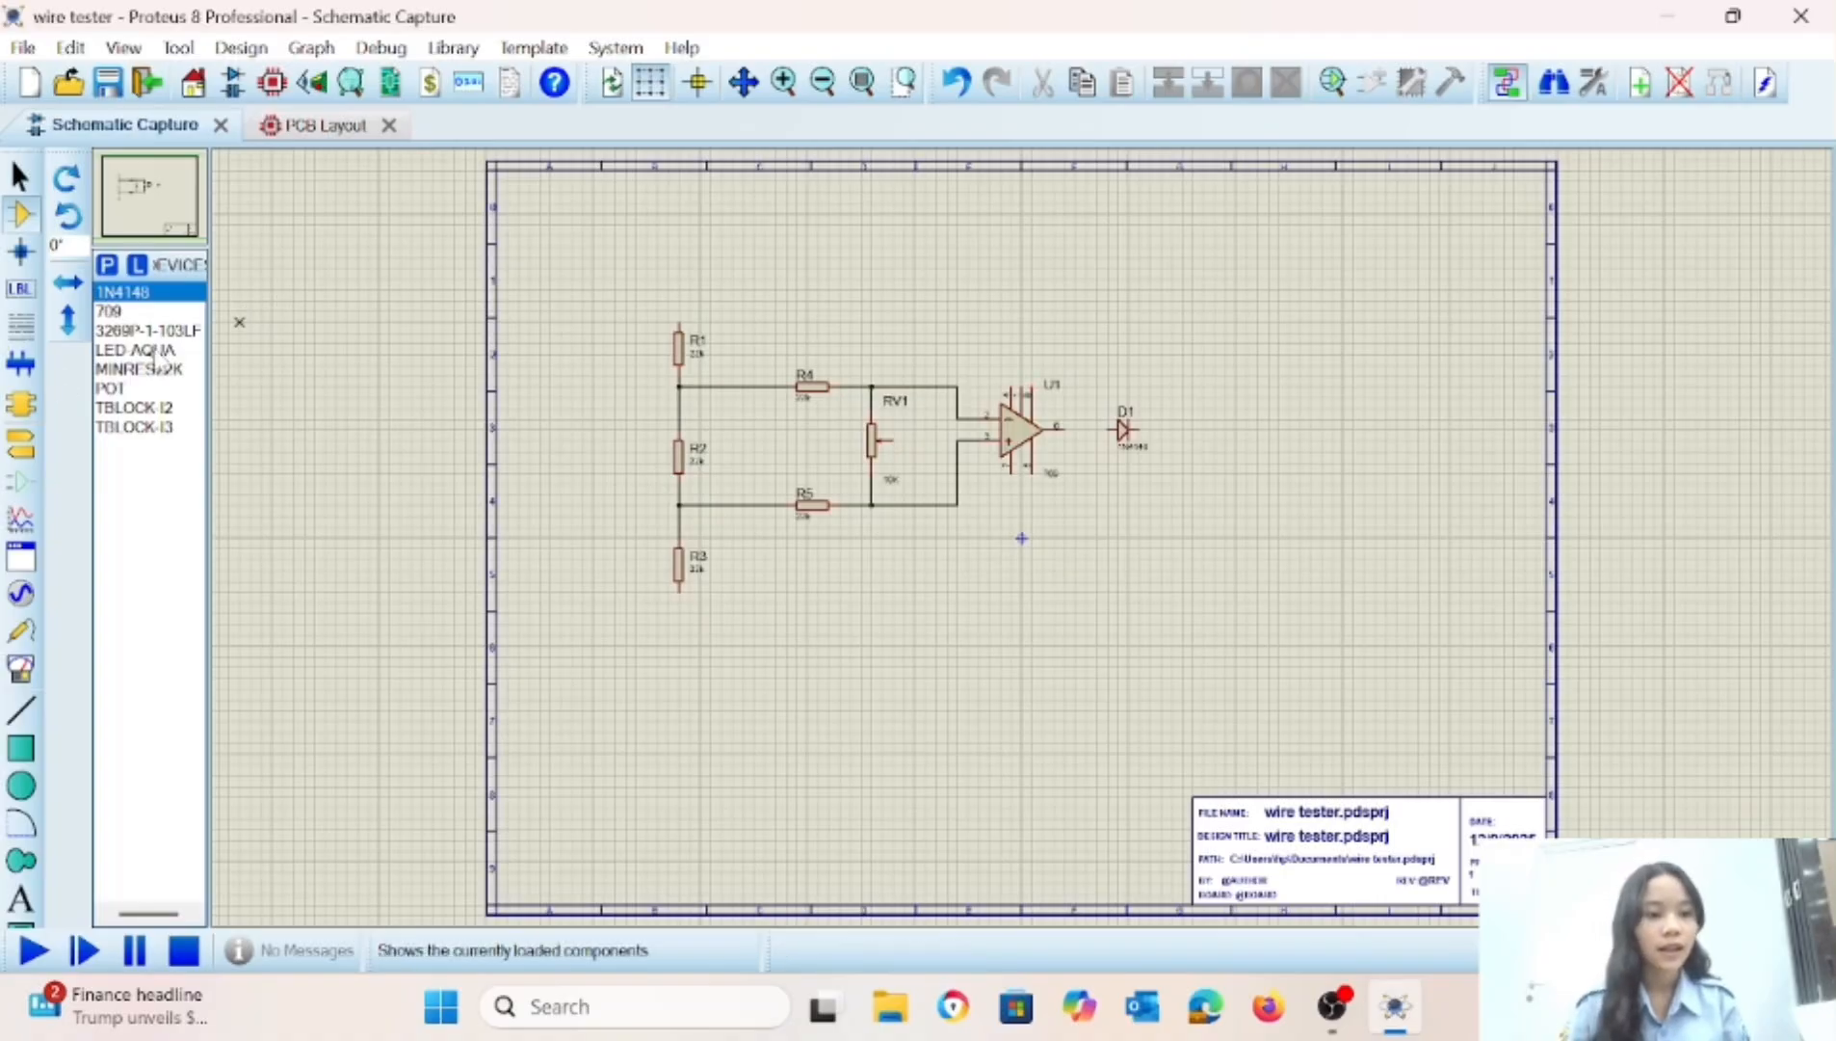
Place a MINRES22K resistor and an LED-AQUA to the right of diode D1, in line with it.
left_click(123, 369)
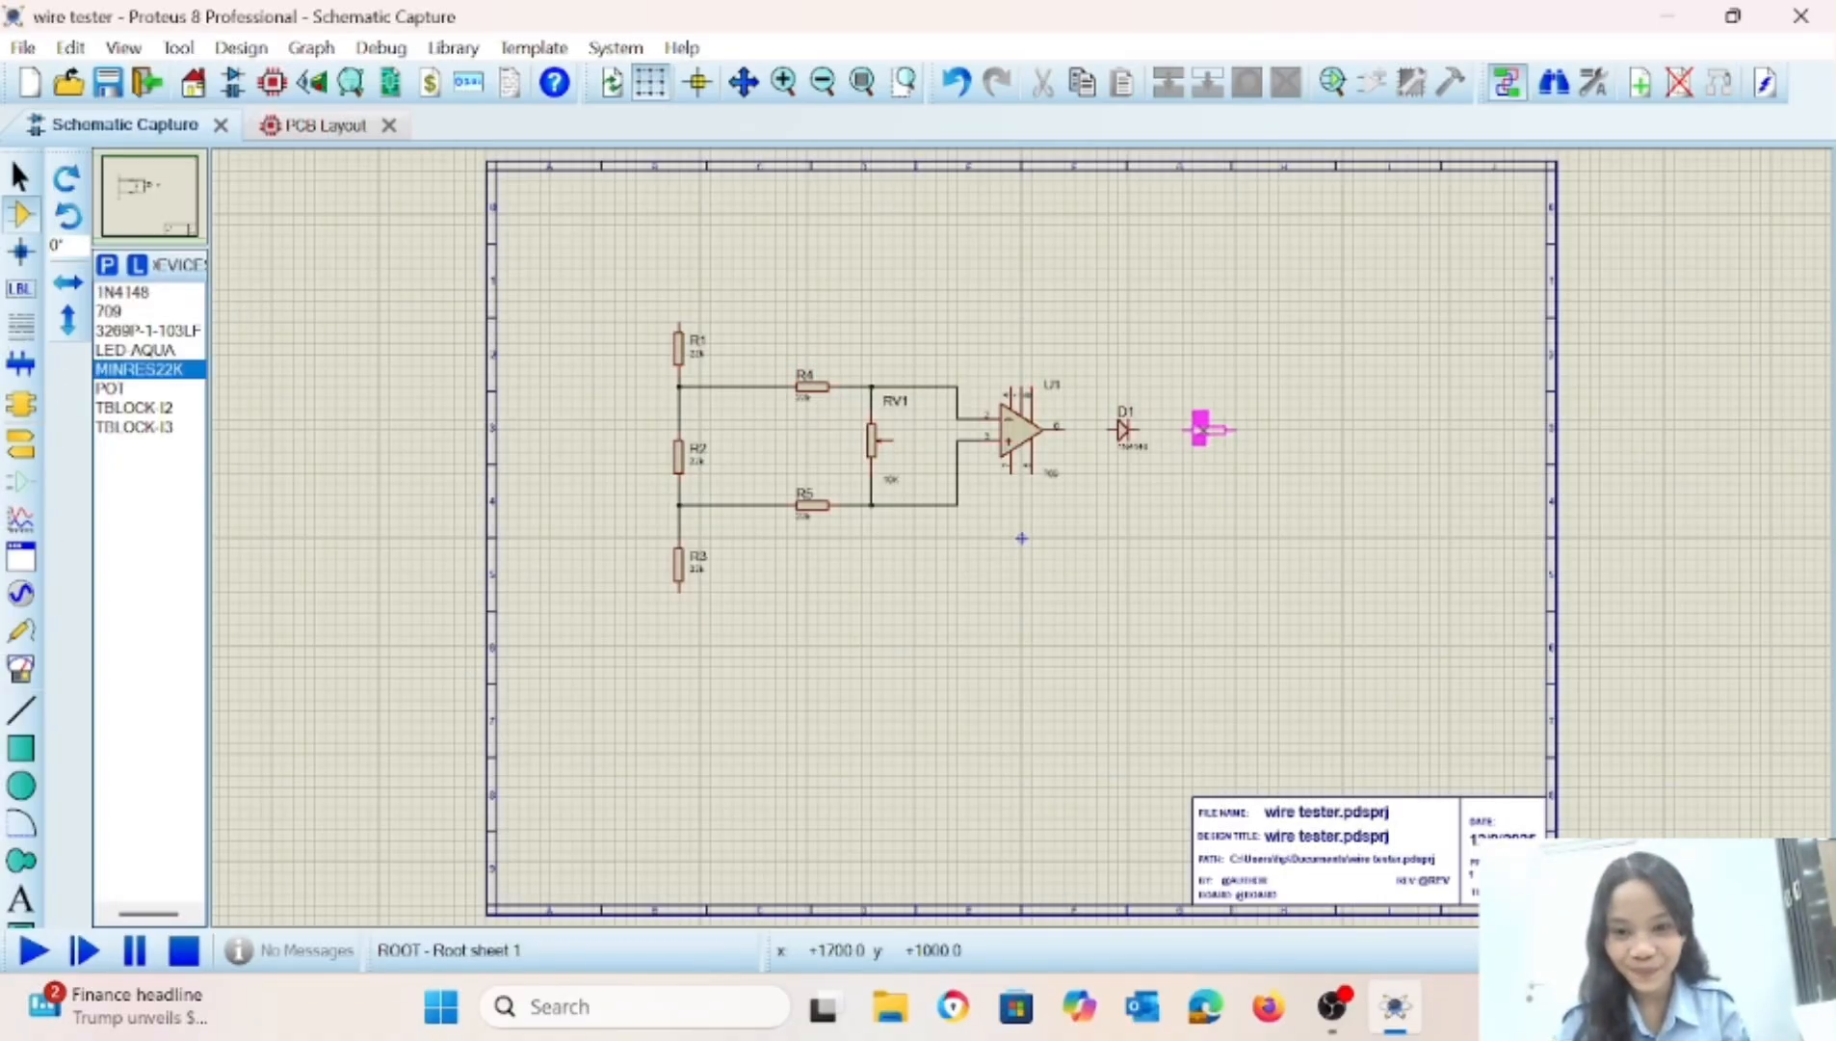
left_click(1209, 429)
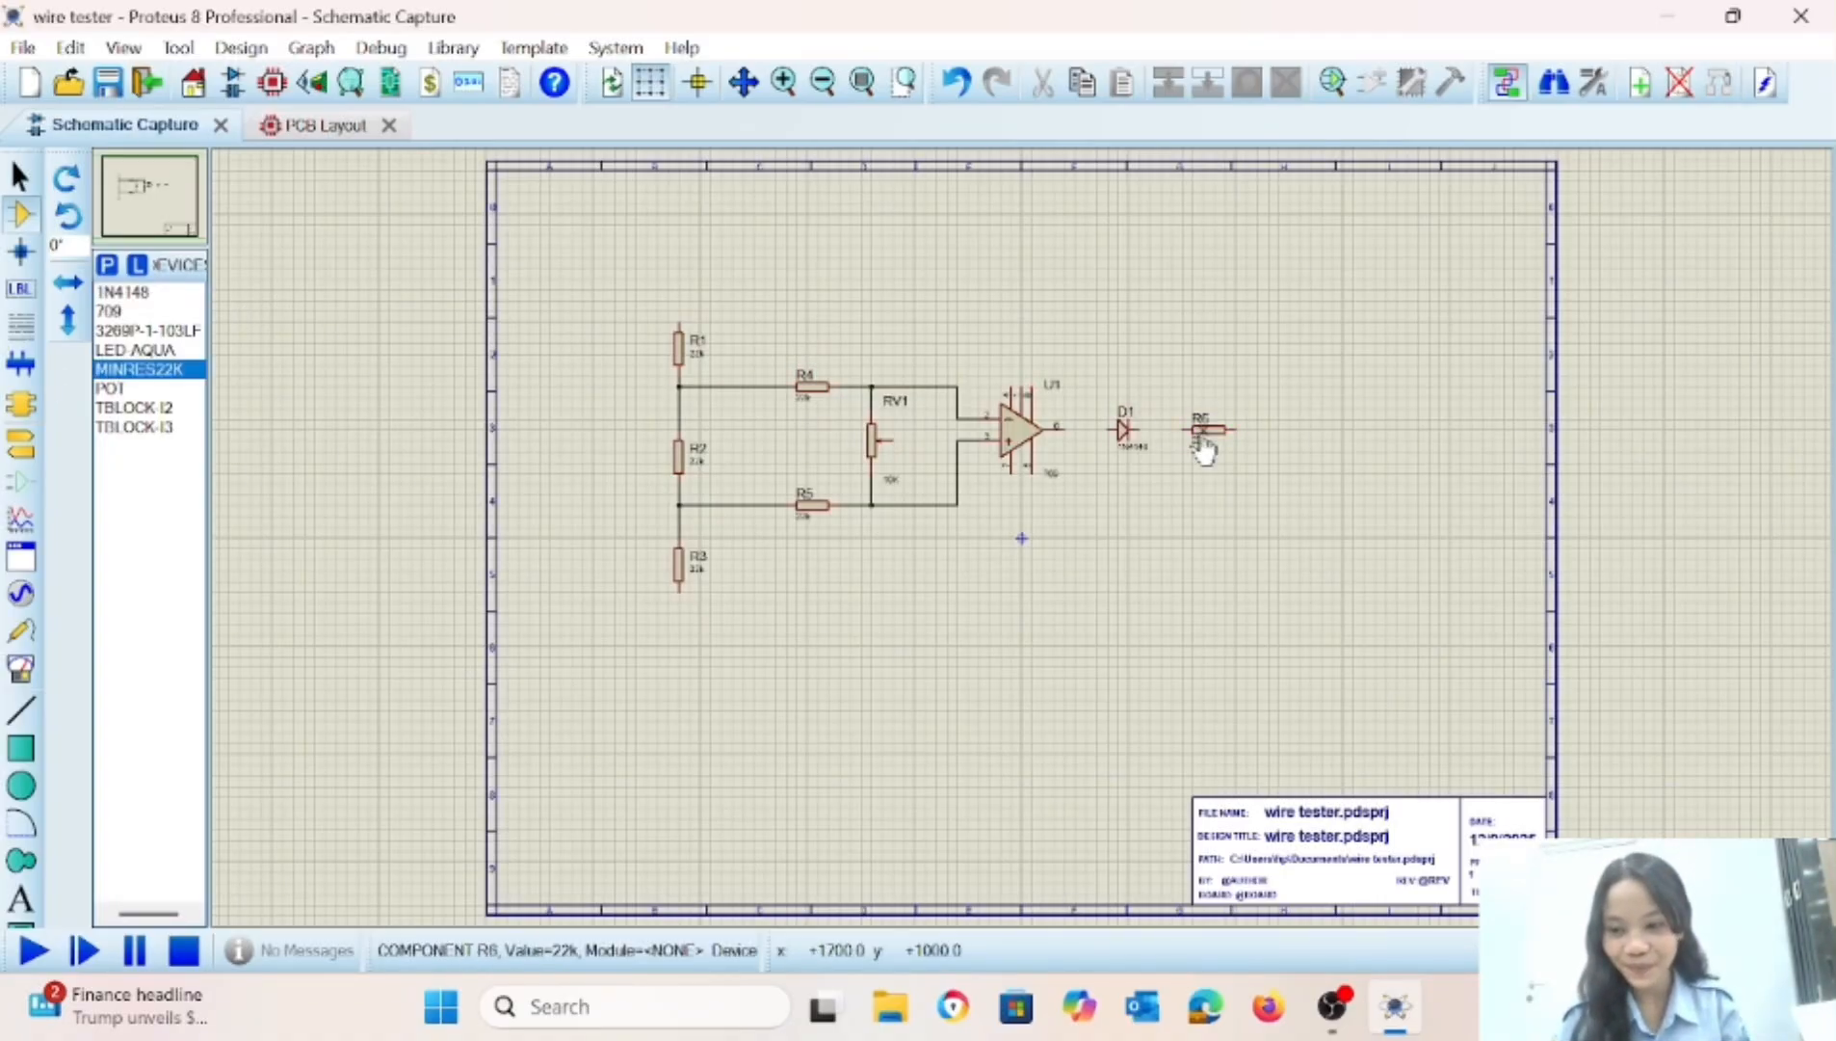
left_click(116, 351)
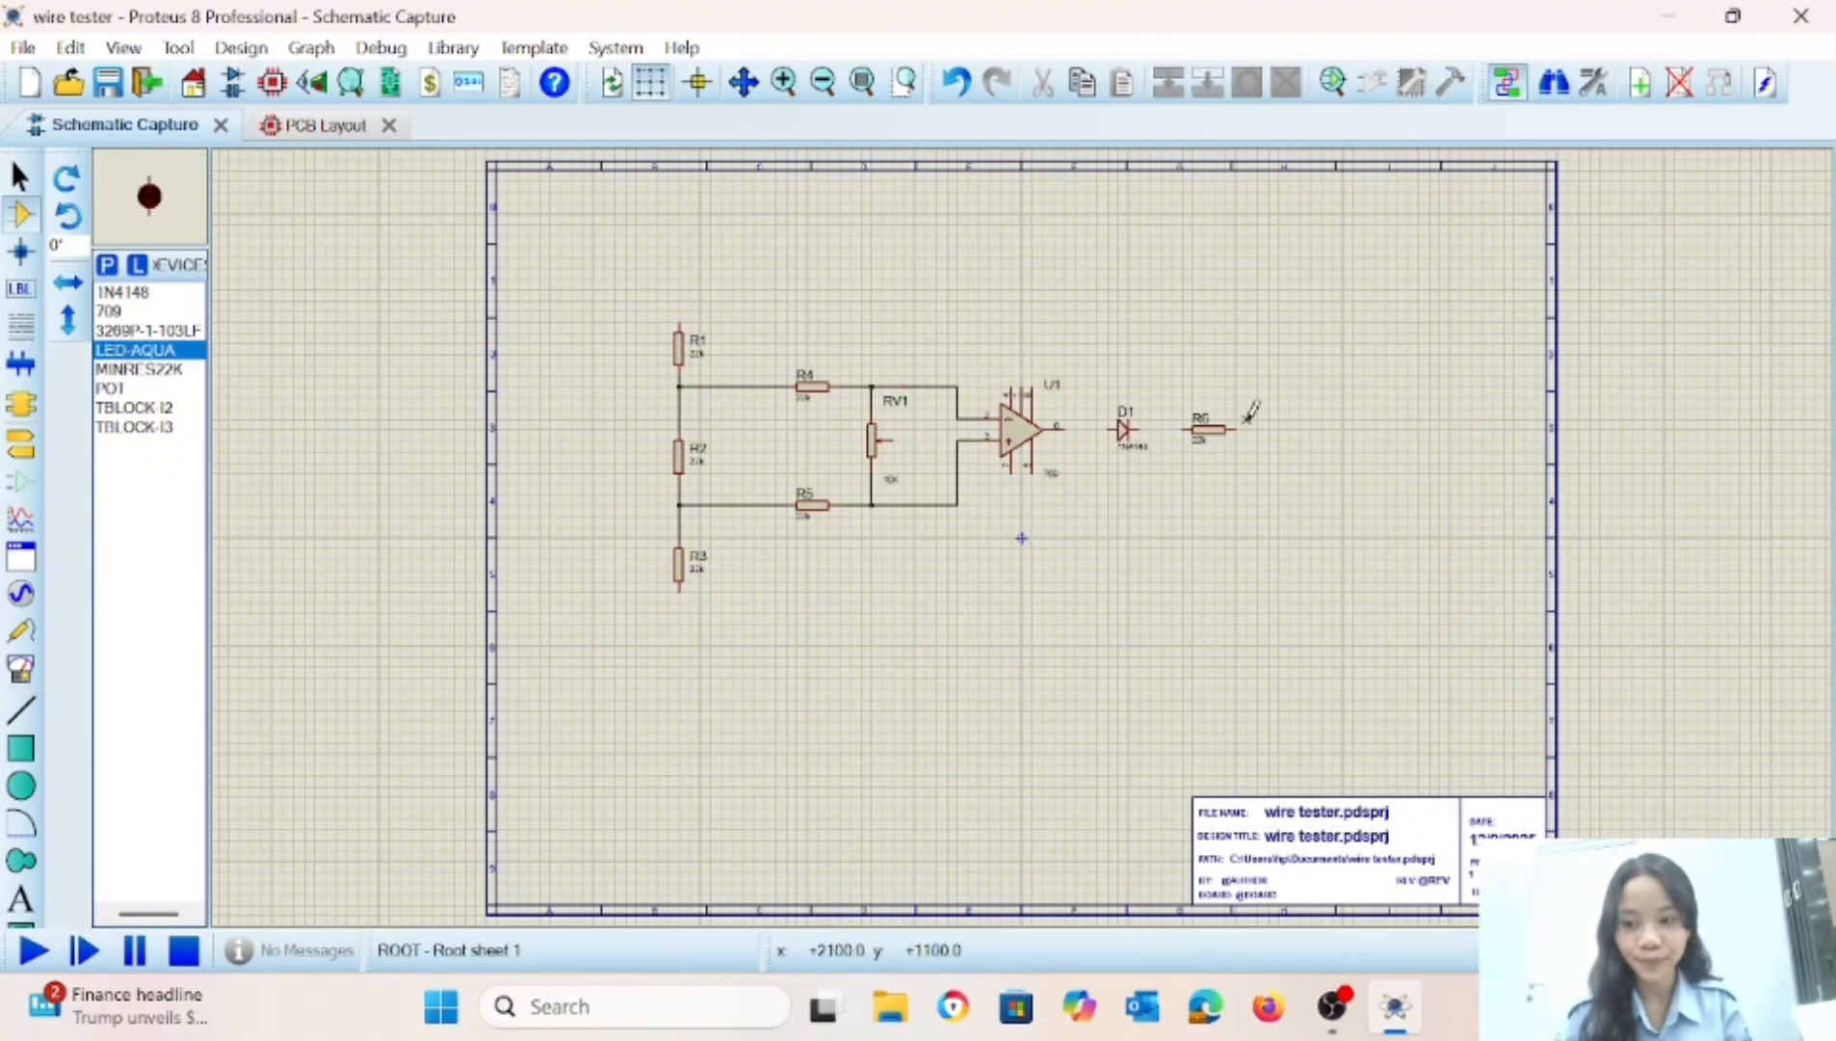
left_click(1300, 431)
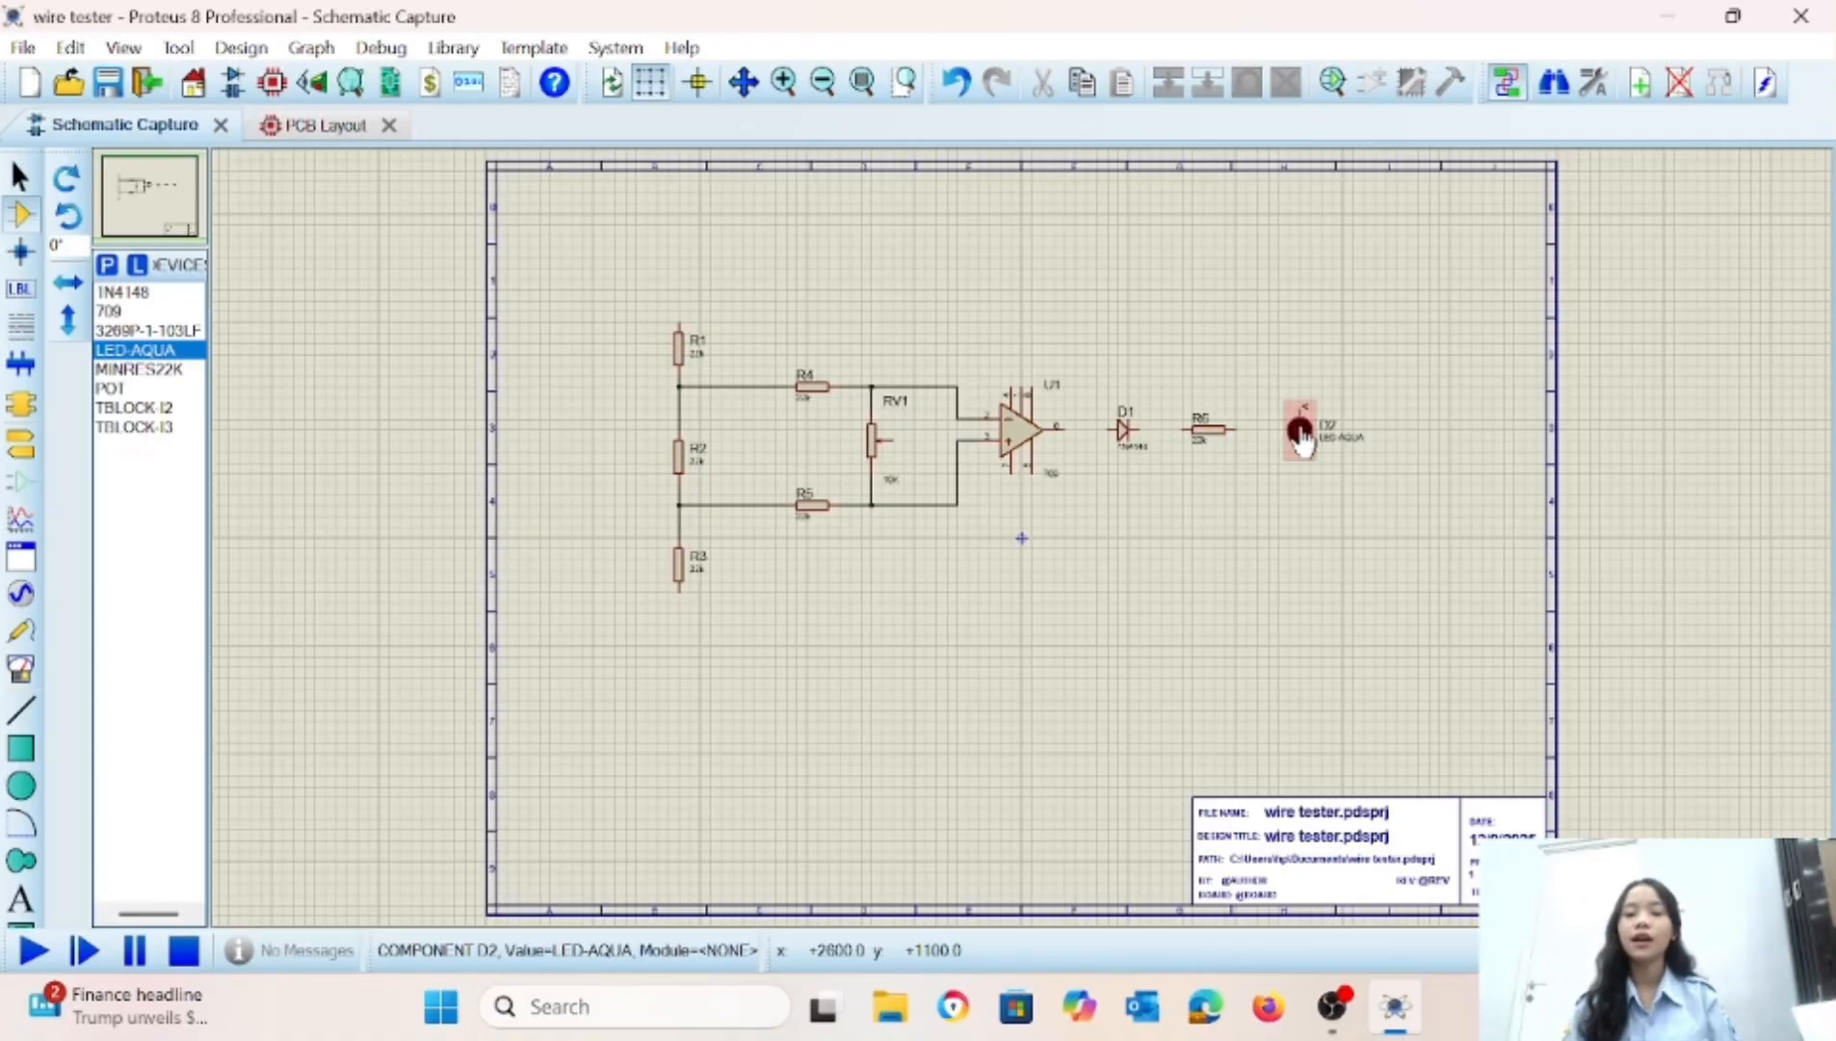
Rotate the LED anti-clockwise so it lies horizontally, and place a TBLOCK-I3 terminal block to its right.
right_click(1300, 438)
left_click(1355, 340)
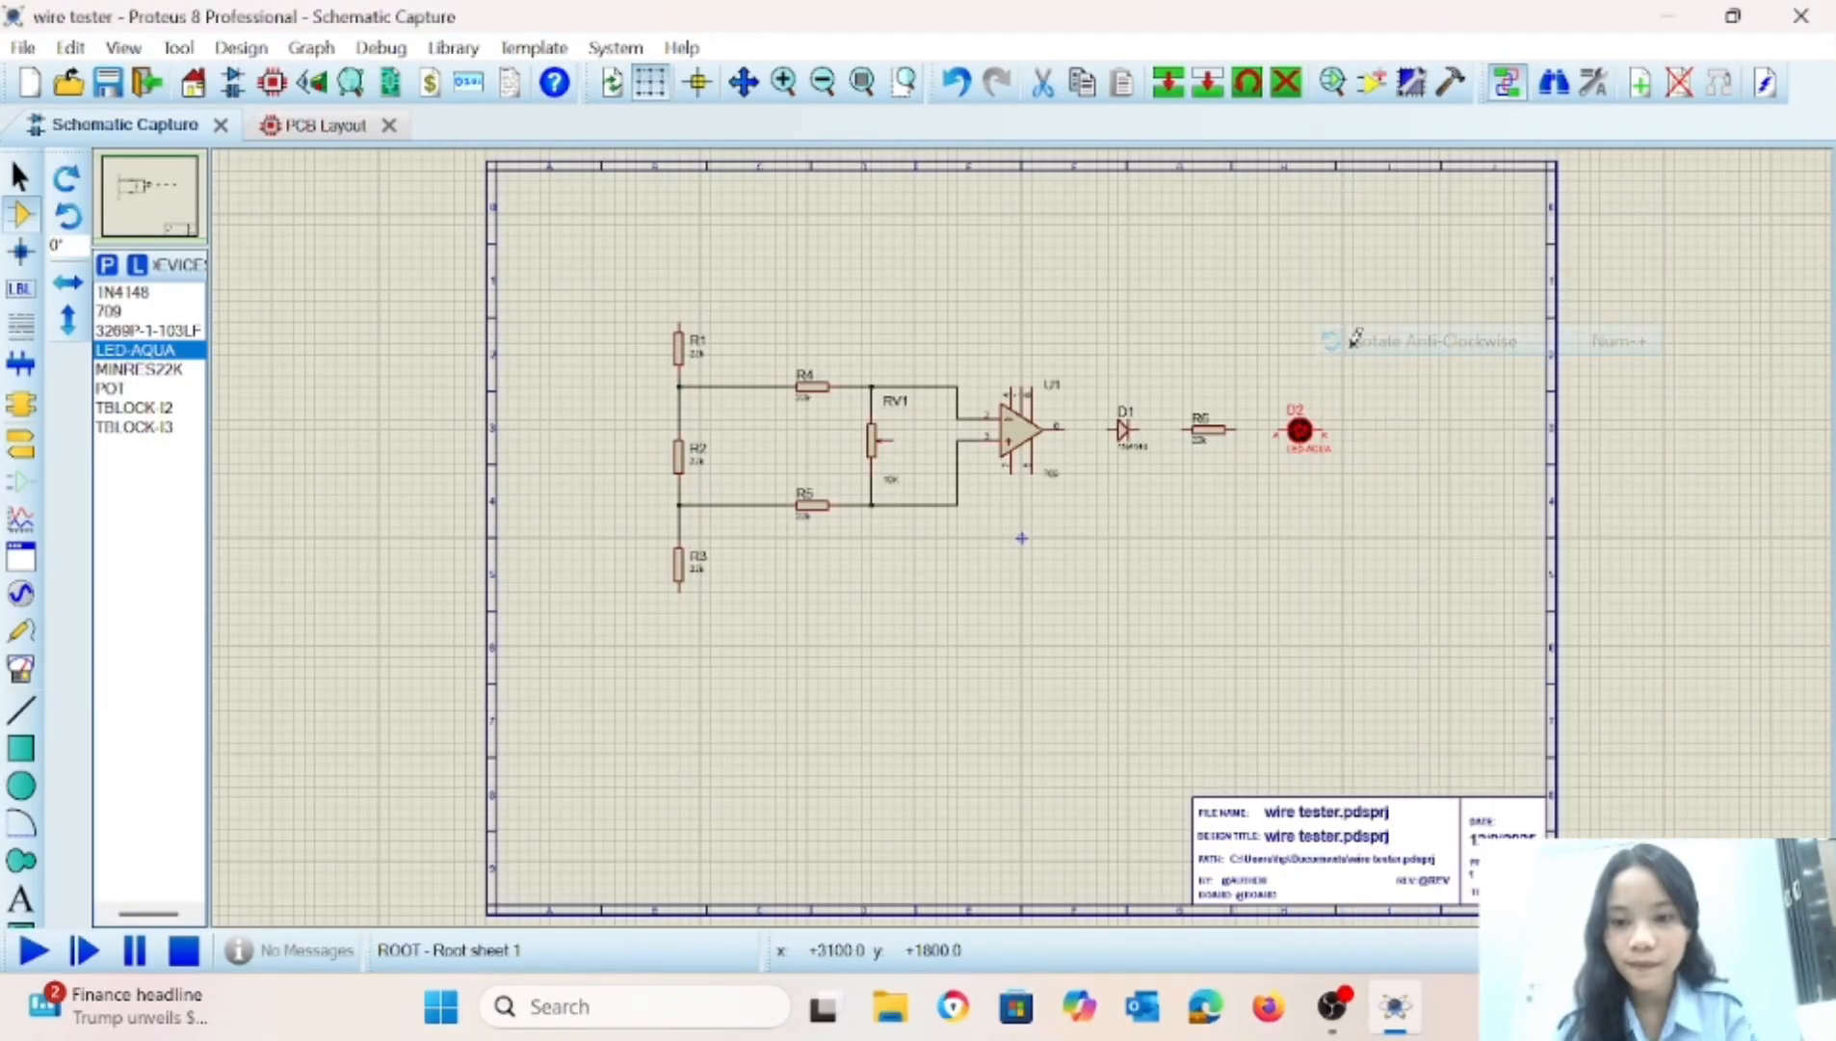
left_click(1204, 467)
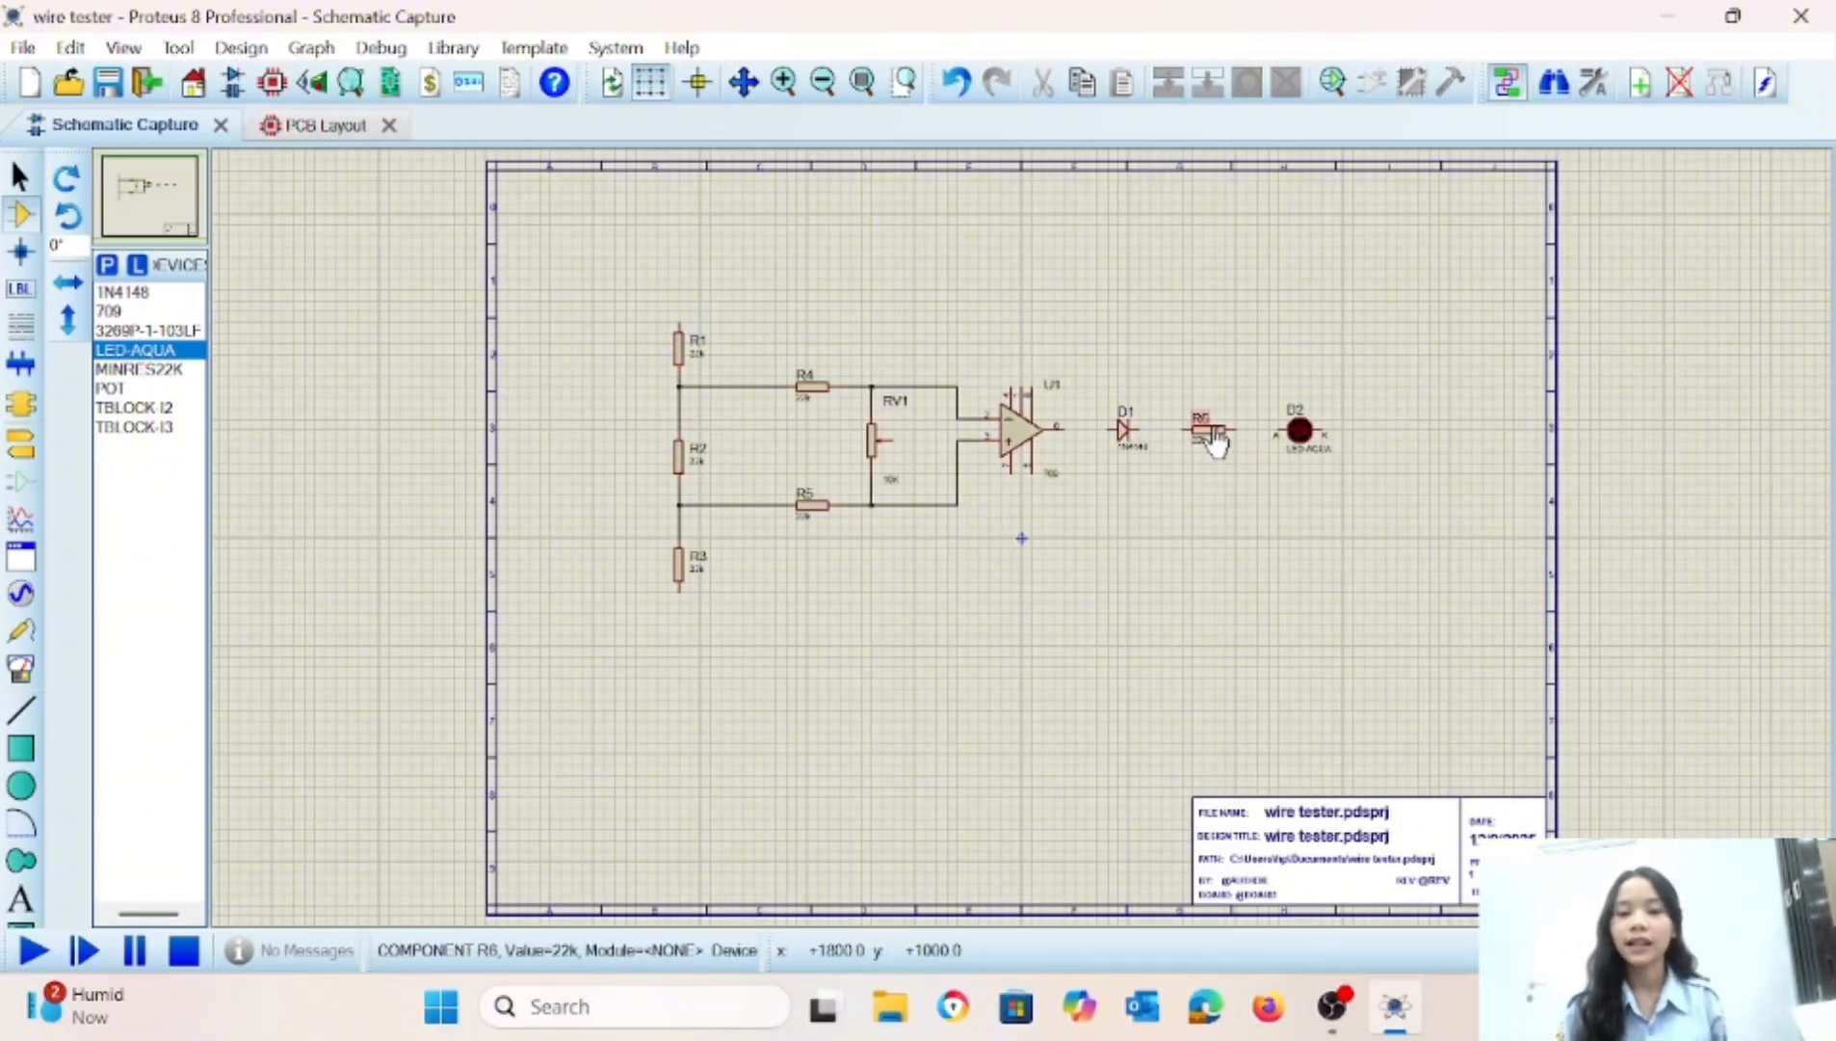
left_click(1216, 441)
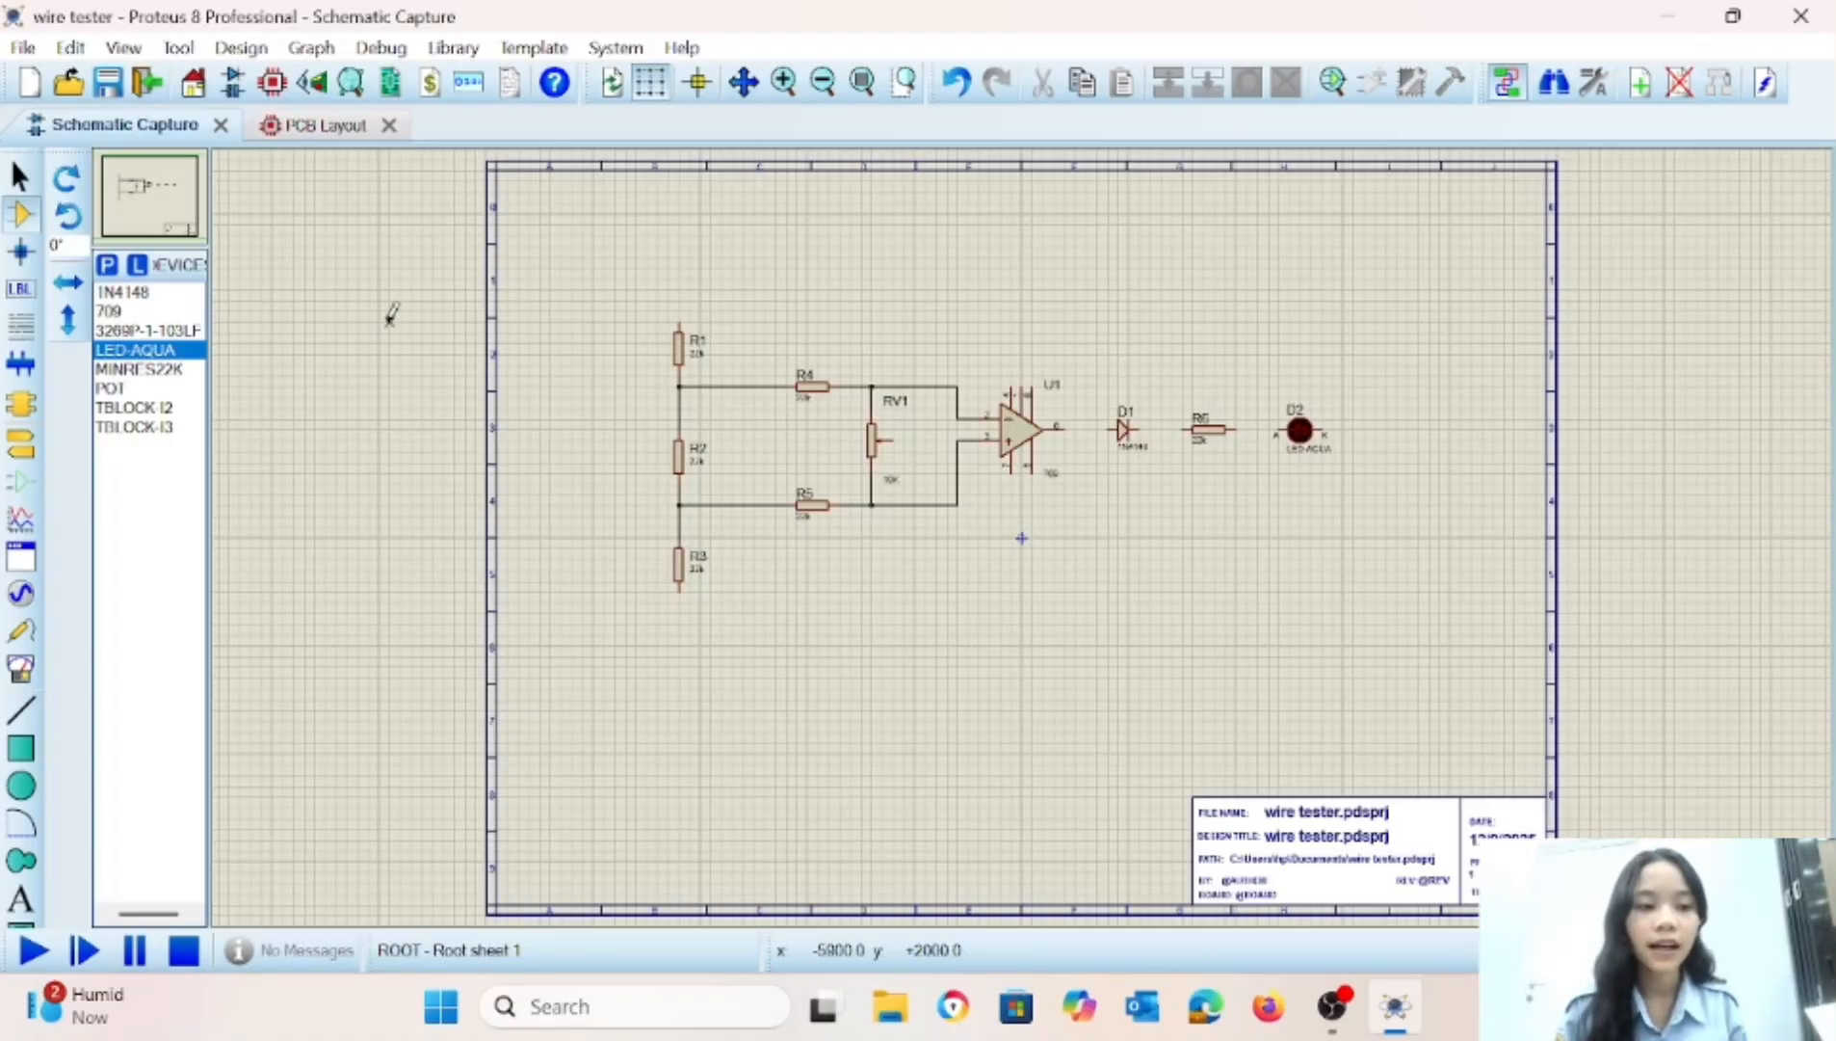
left_click(124, 427)
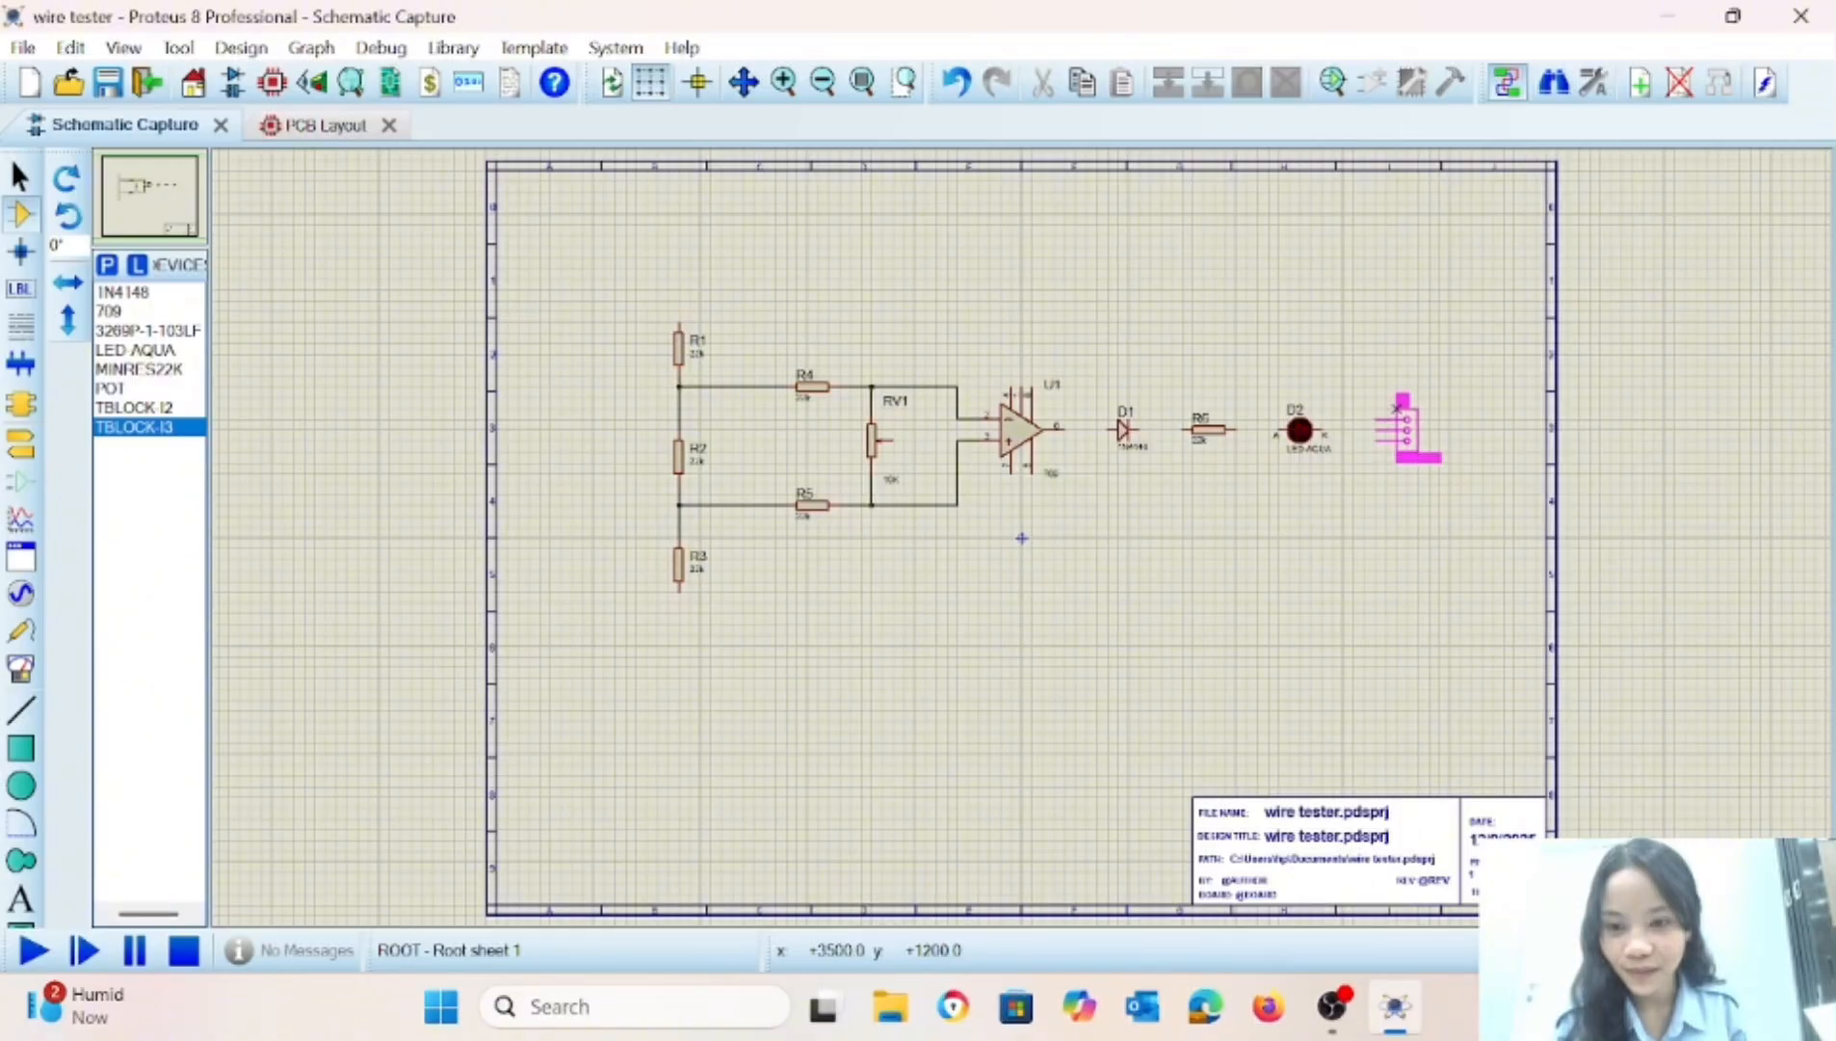
left_click(1409, 408)
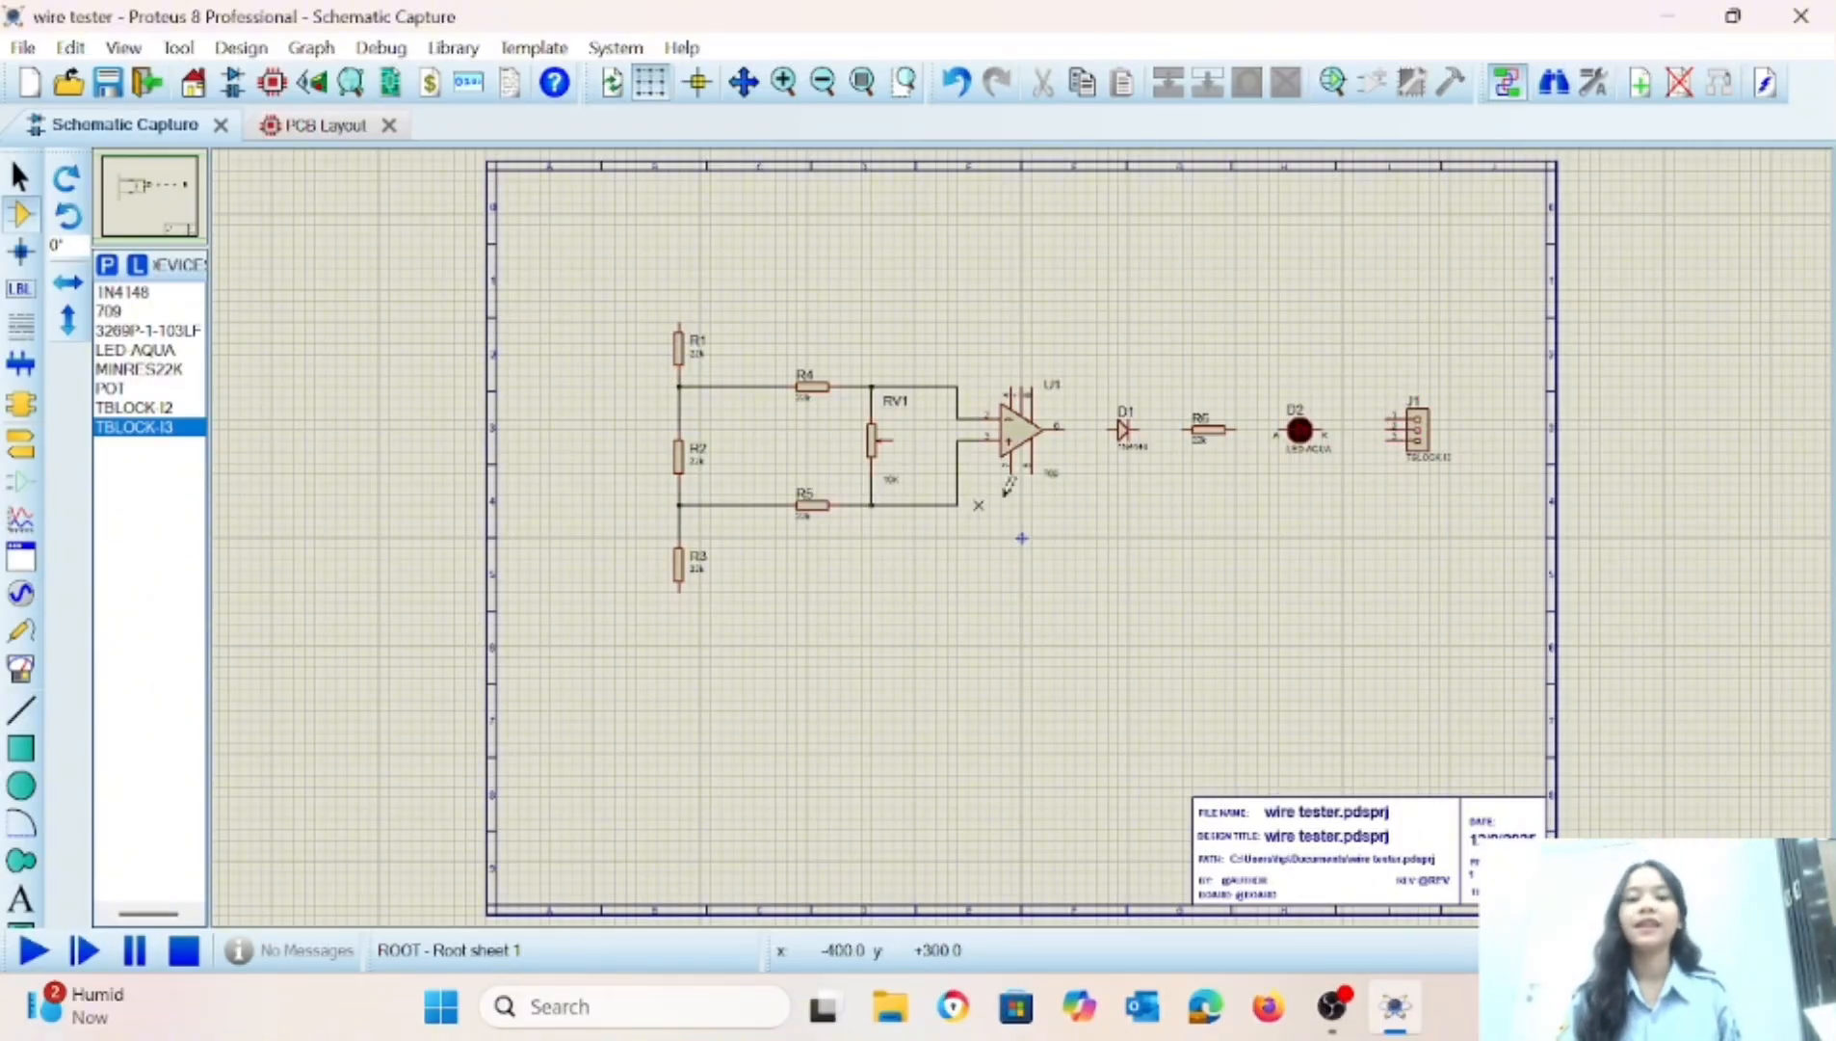
Wire the op-amp output in series through D1, R6 and LED D2 to pin 2 of terminal block J1.
left_click(1060, 427)
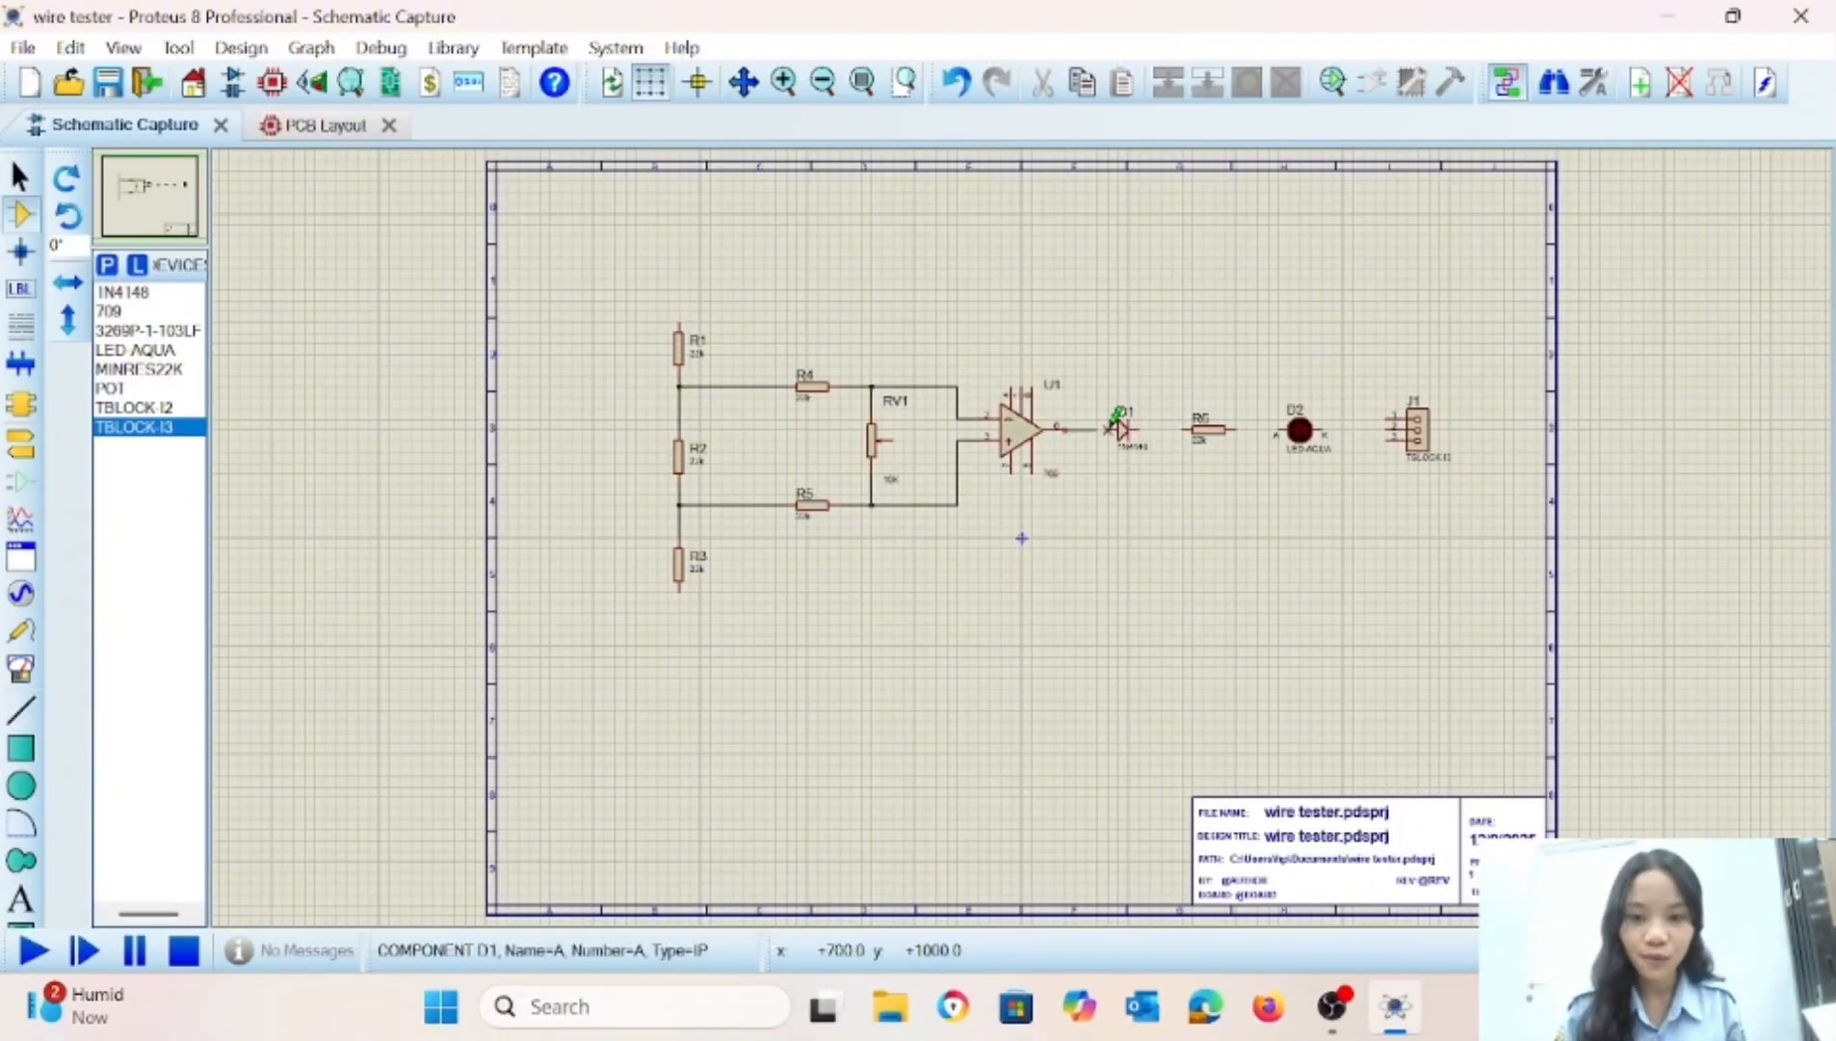
left_click(1111, 427)
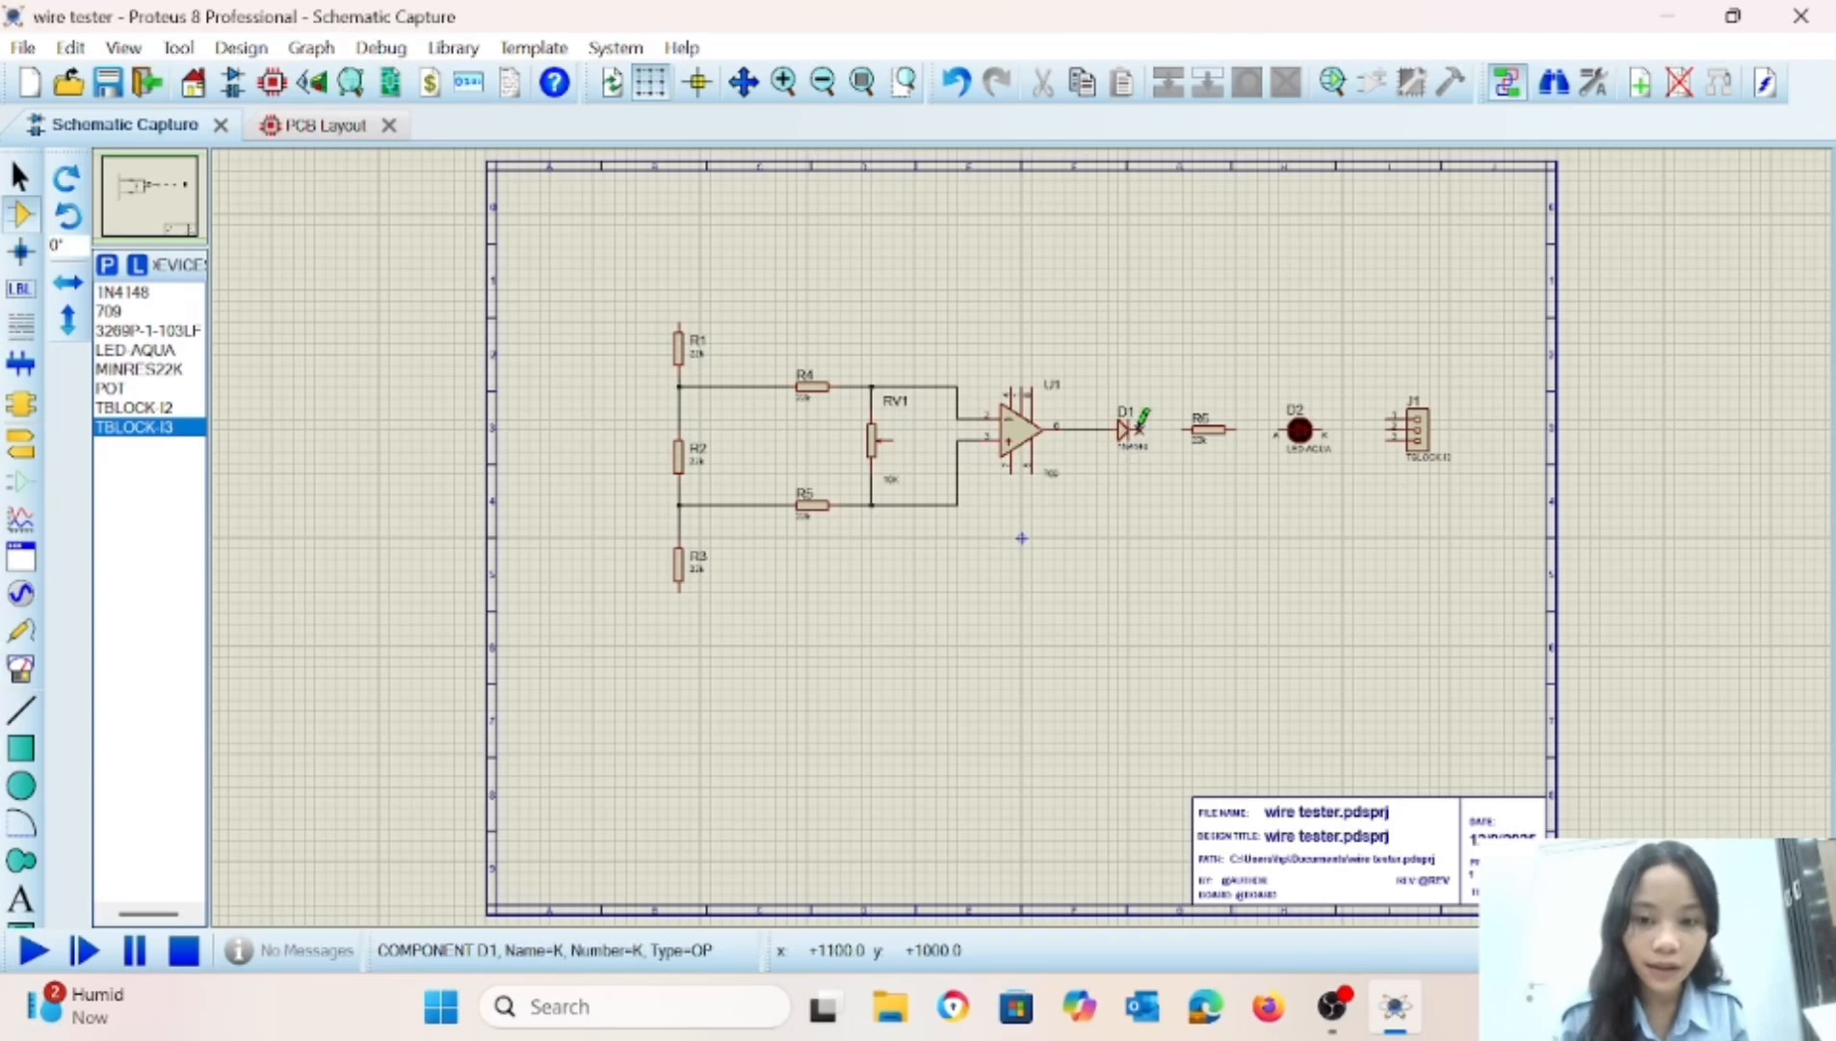
left_click(1139, 427)
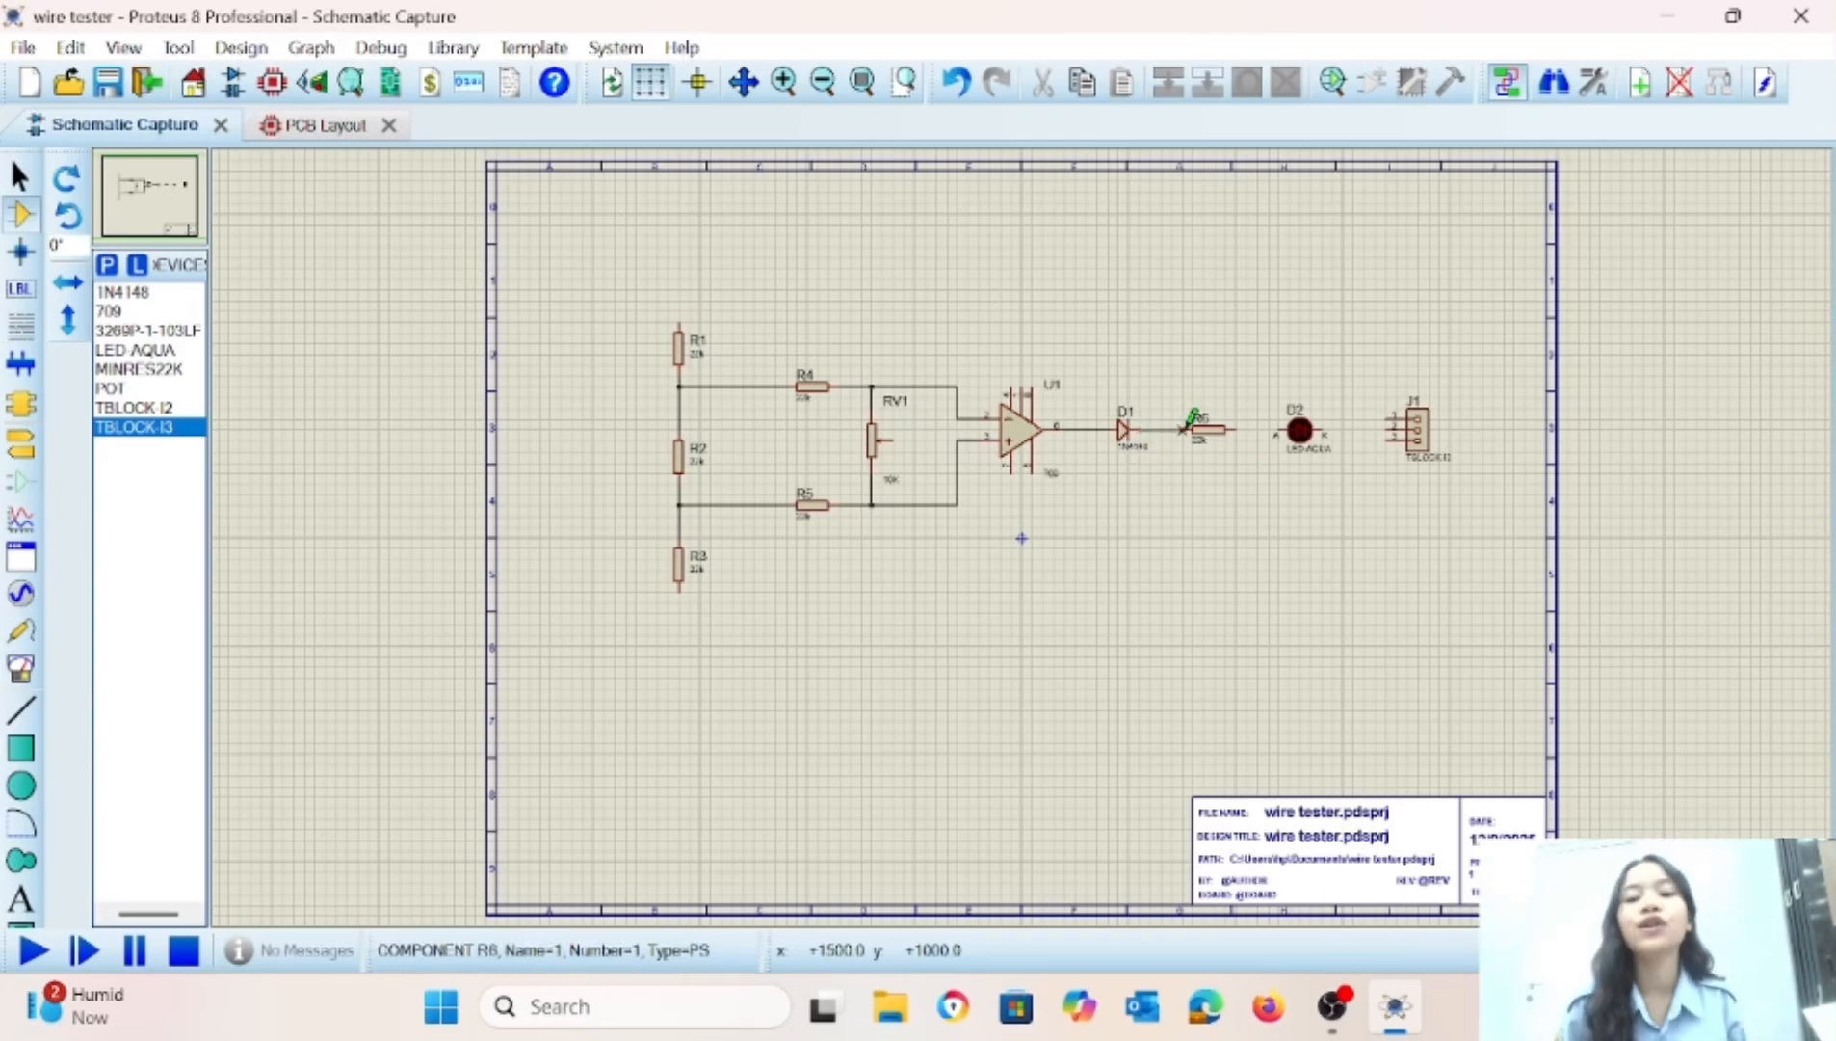
left_click(1187, 428)
left_click(1237, 429)
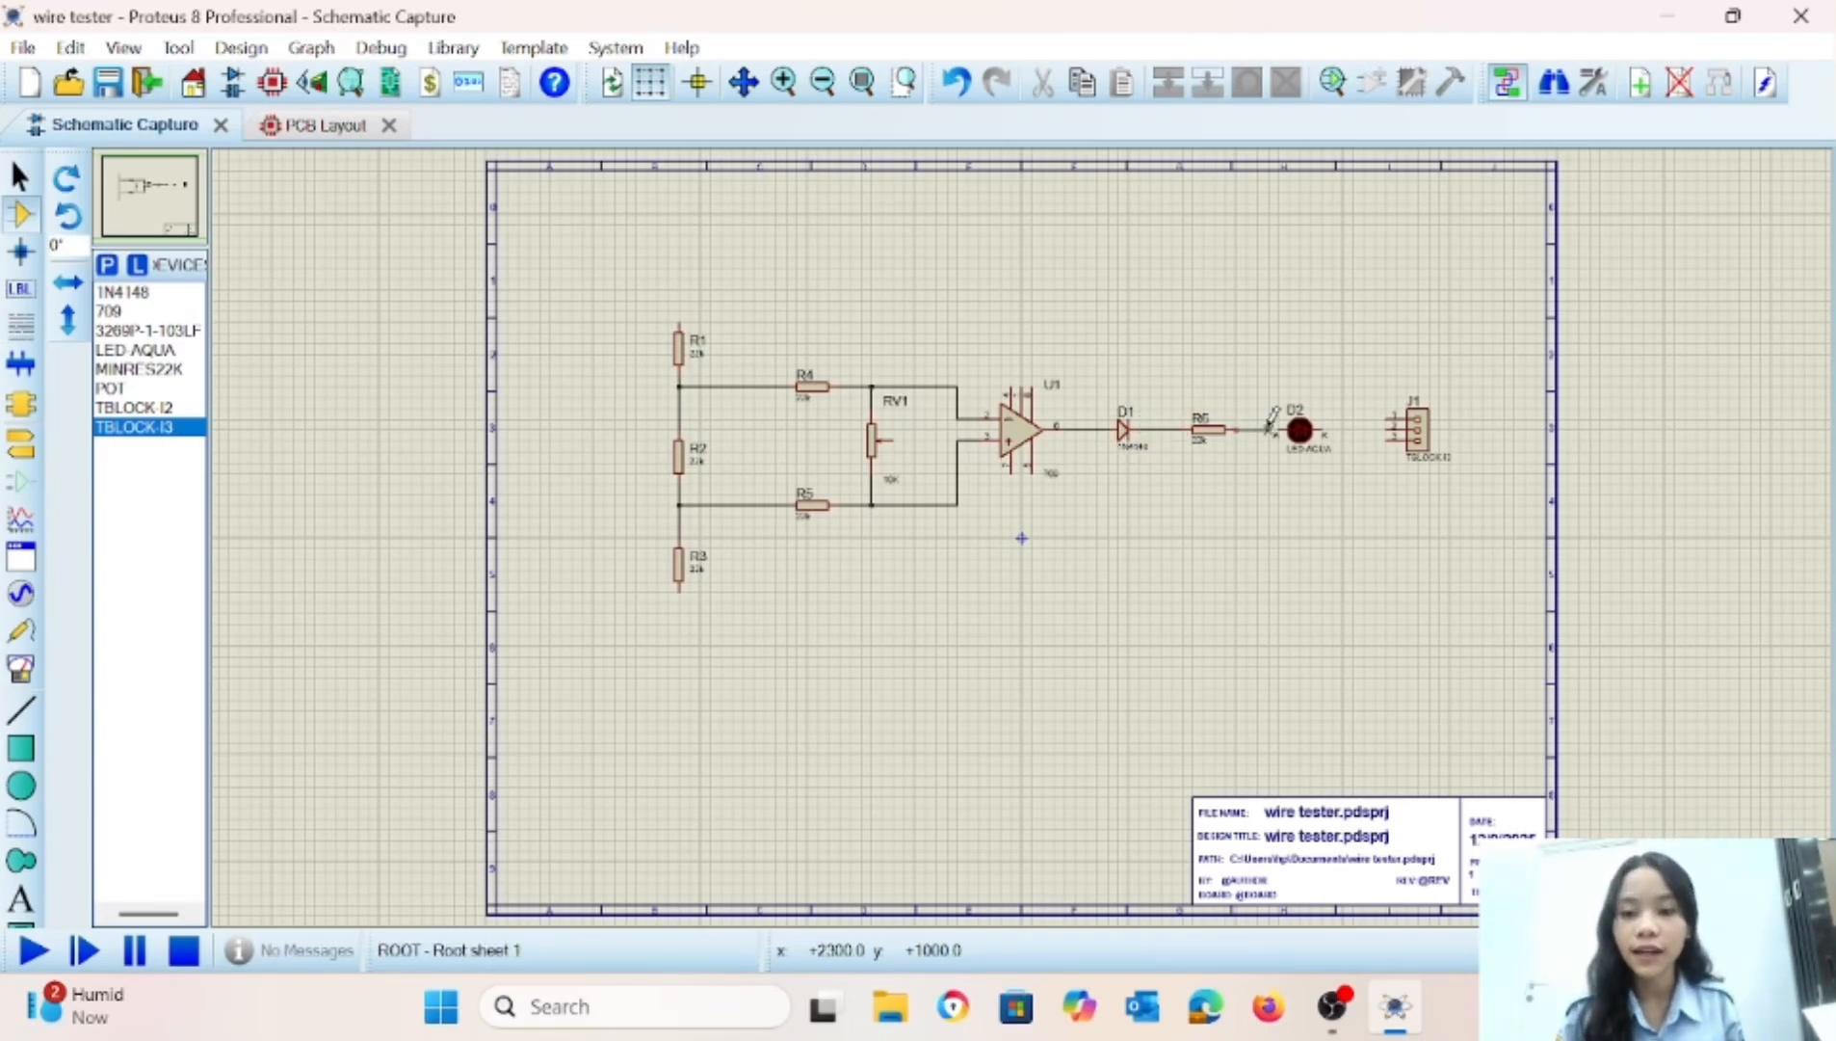
left_click(1279, 430)
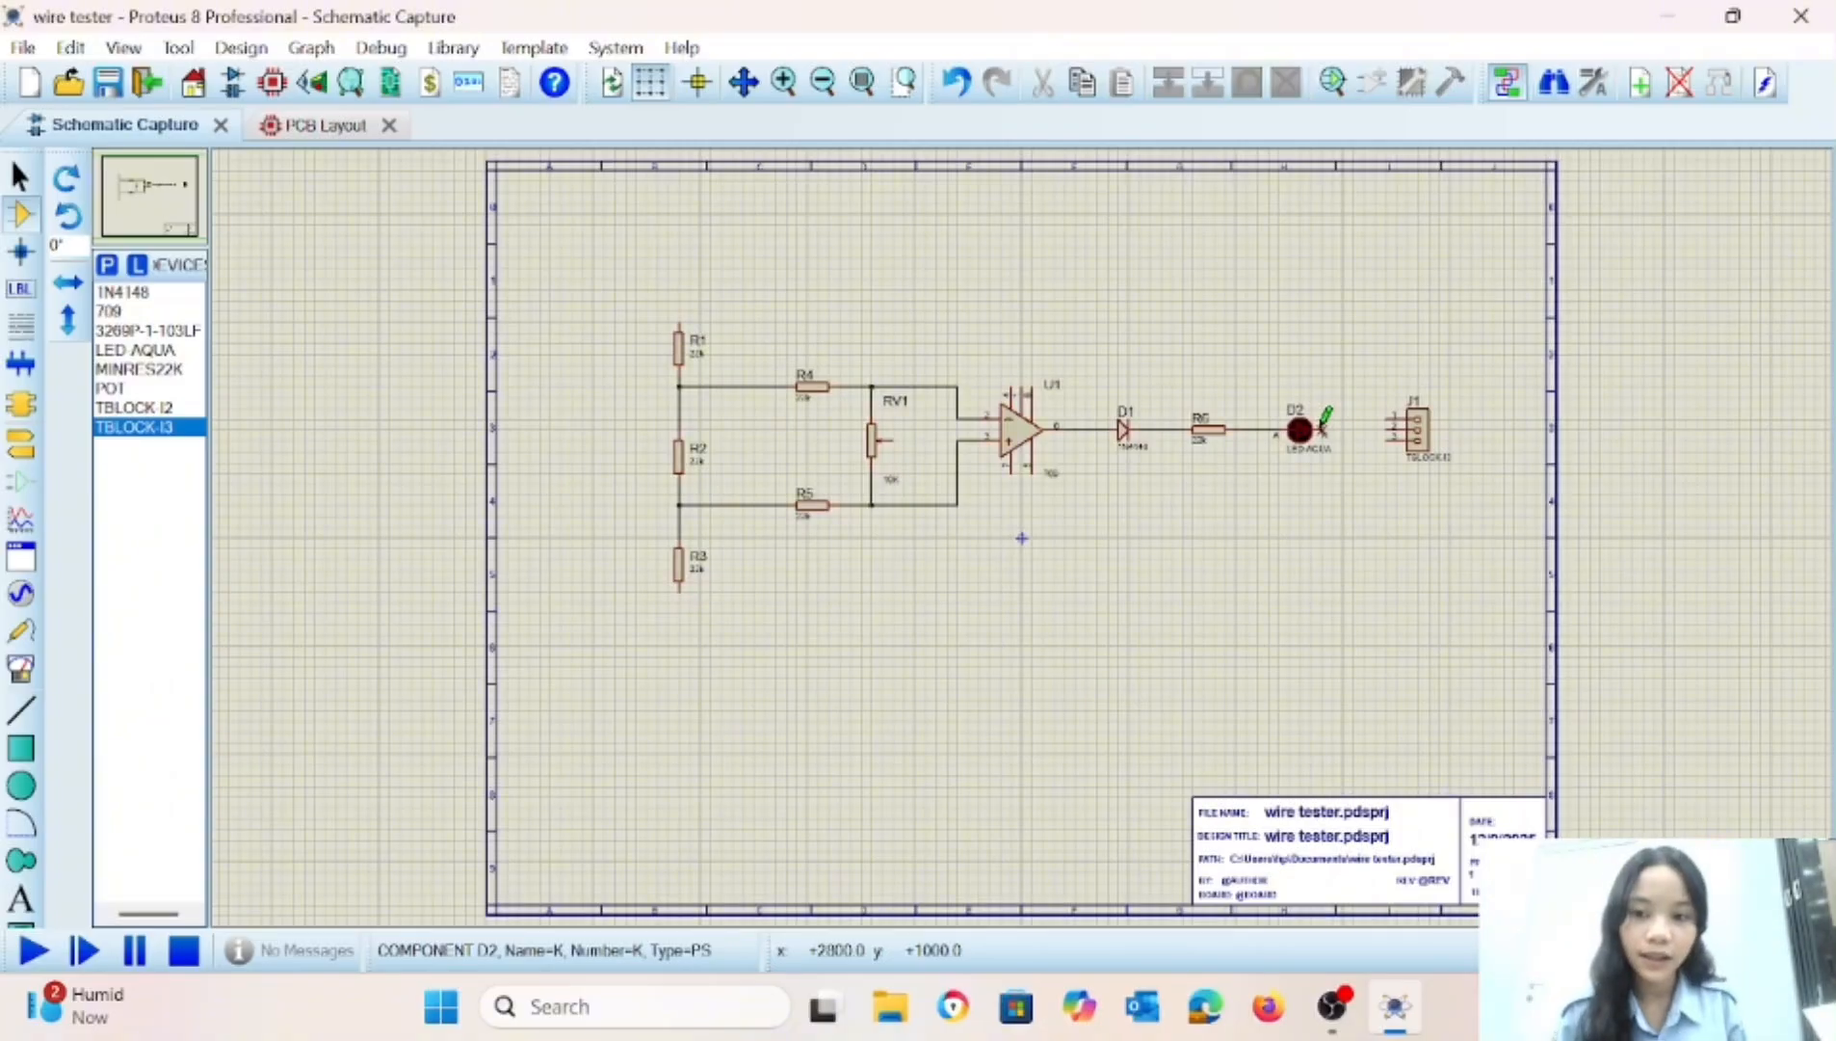
left_click(1322, 428)
left_click(1391, 427)
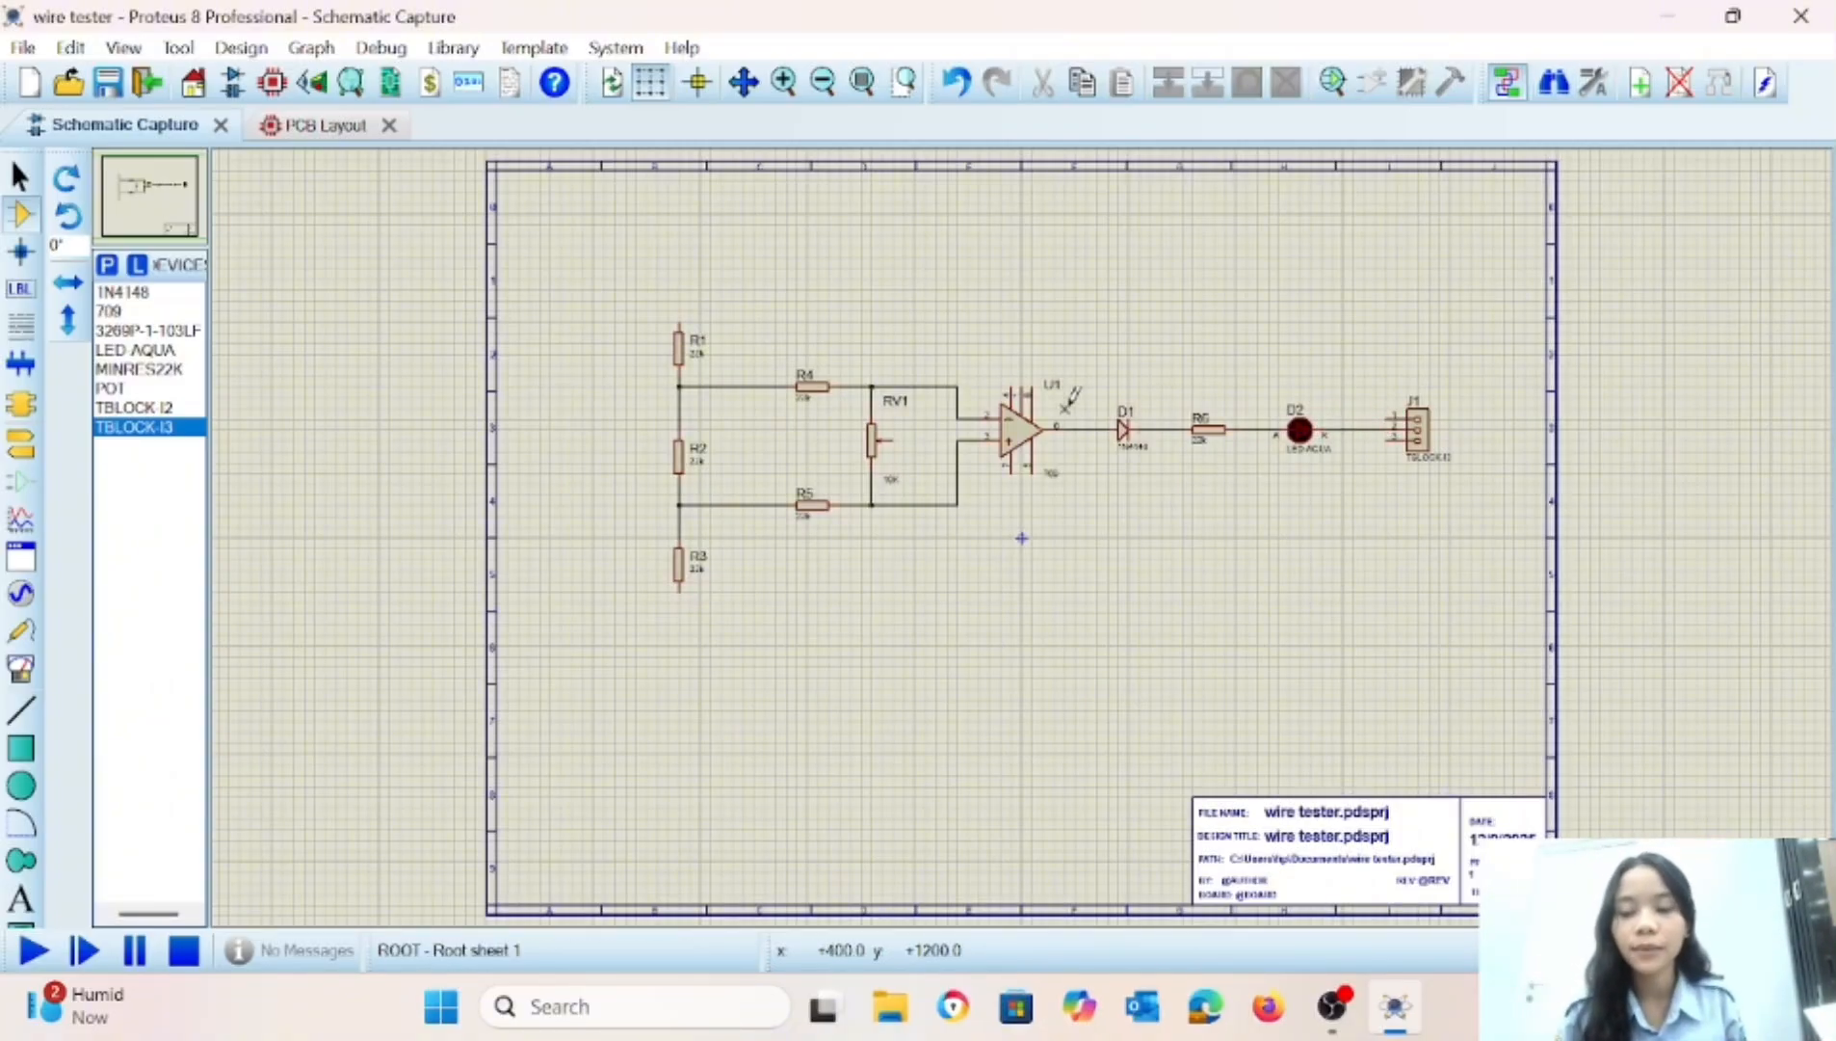
Wire the op-amp's leftmost upper pin over to J1 pin 1, and R3's lower end around to J1 pin 3.
left_click(1011, 383)
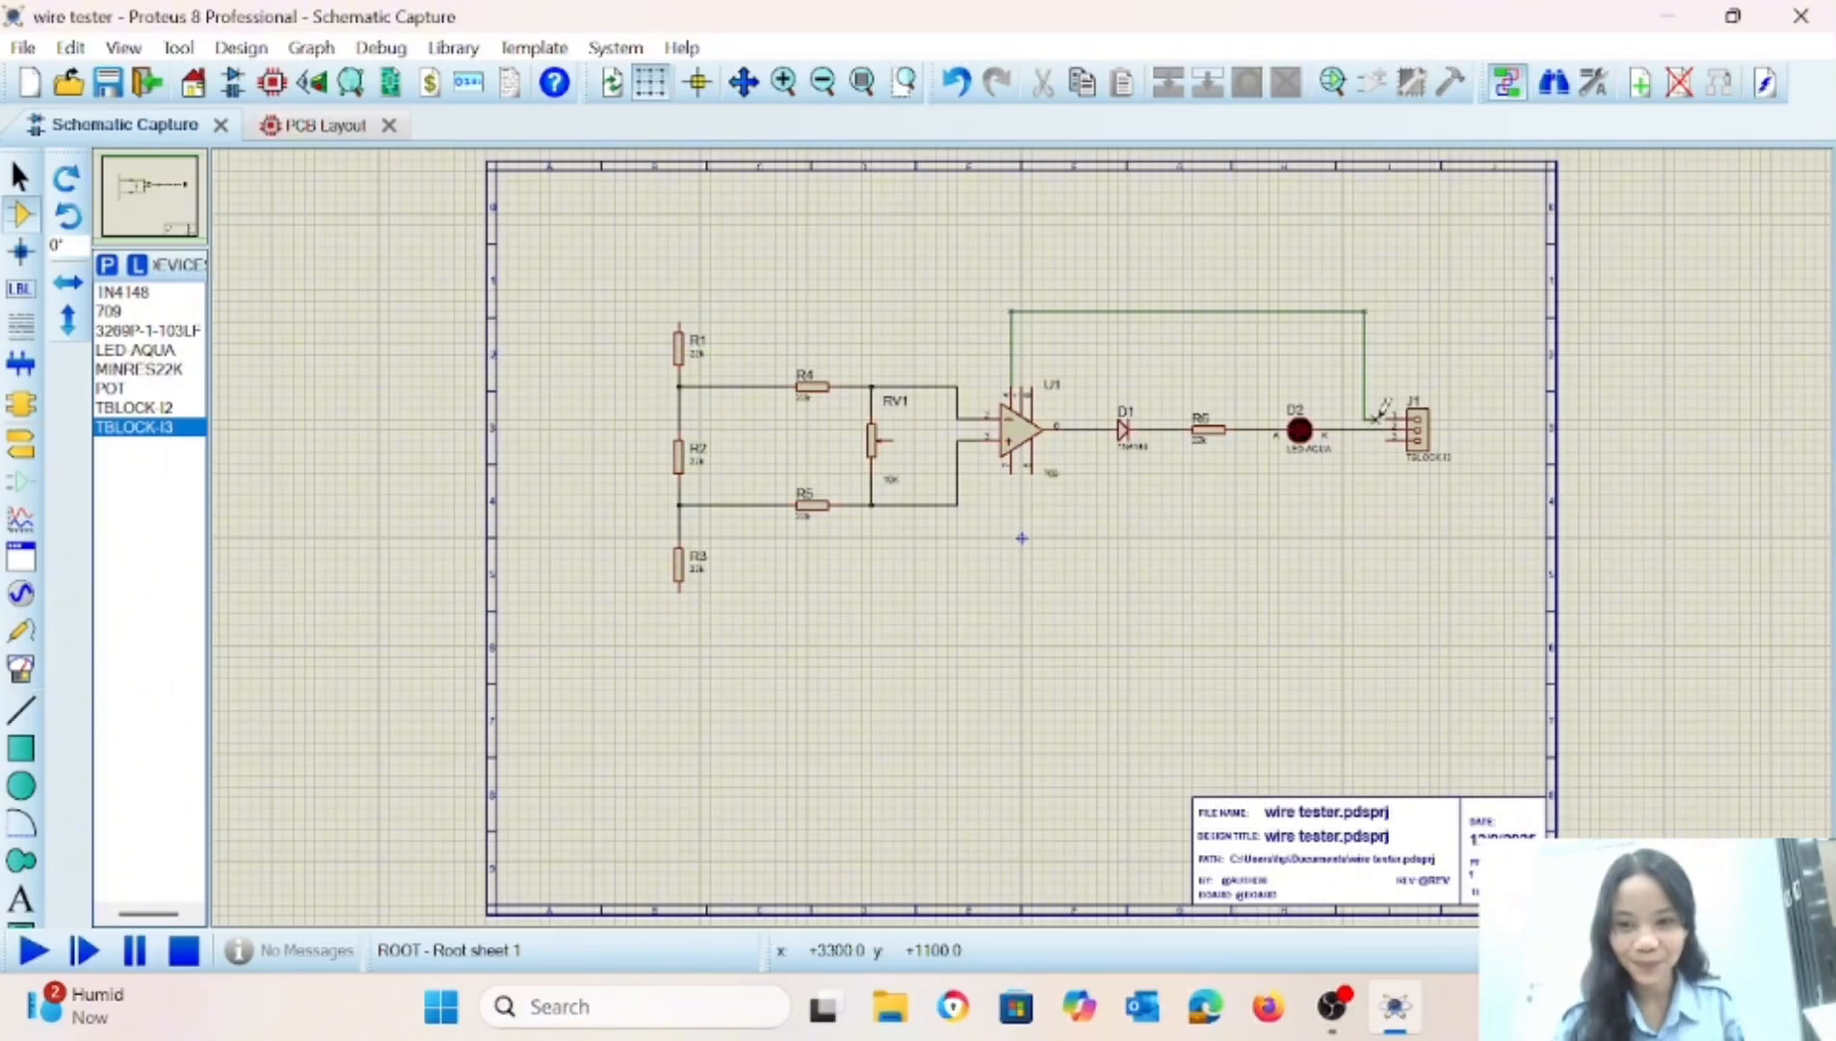
left_click(1387, 417)
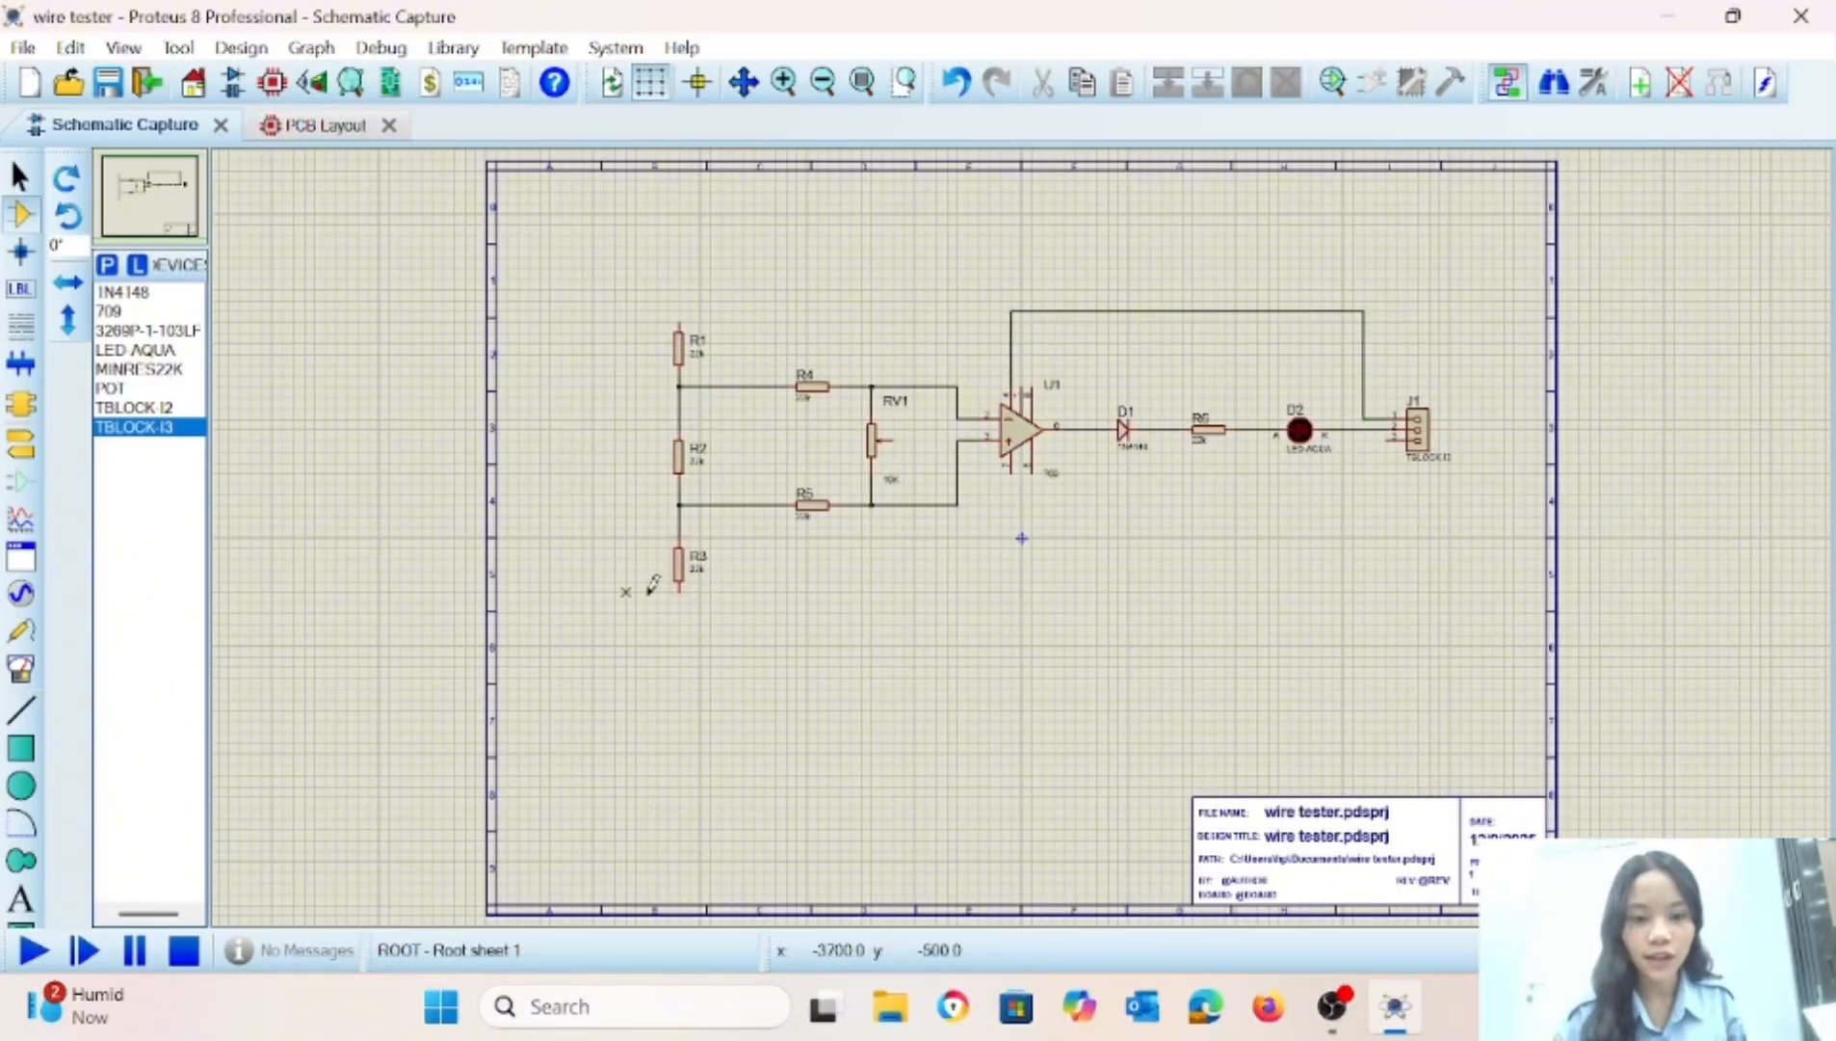
left_click(681, 586)
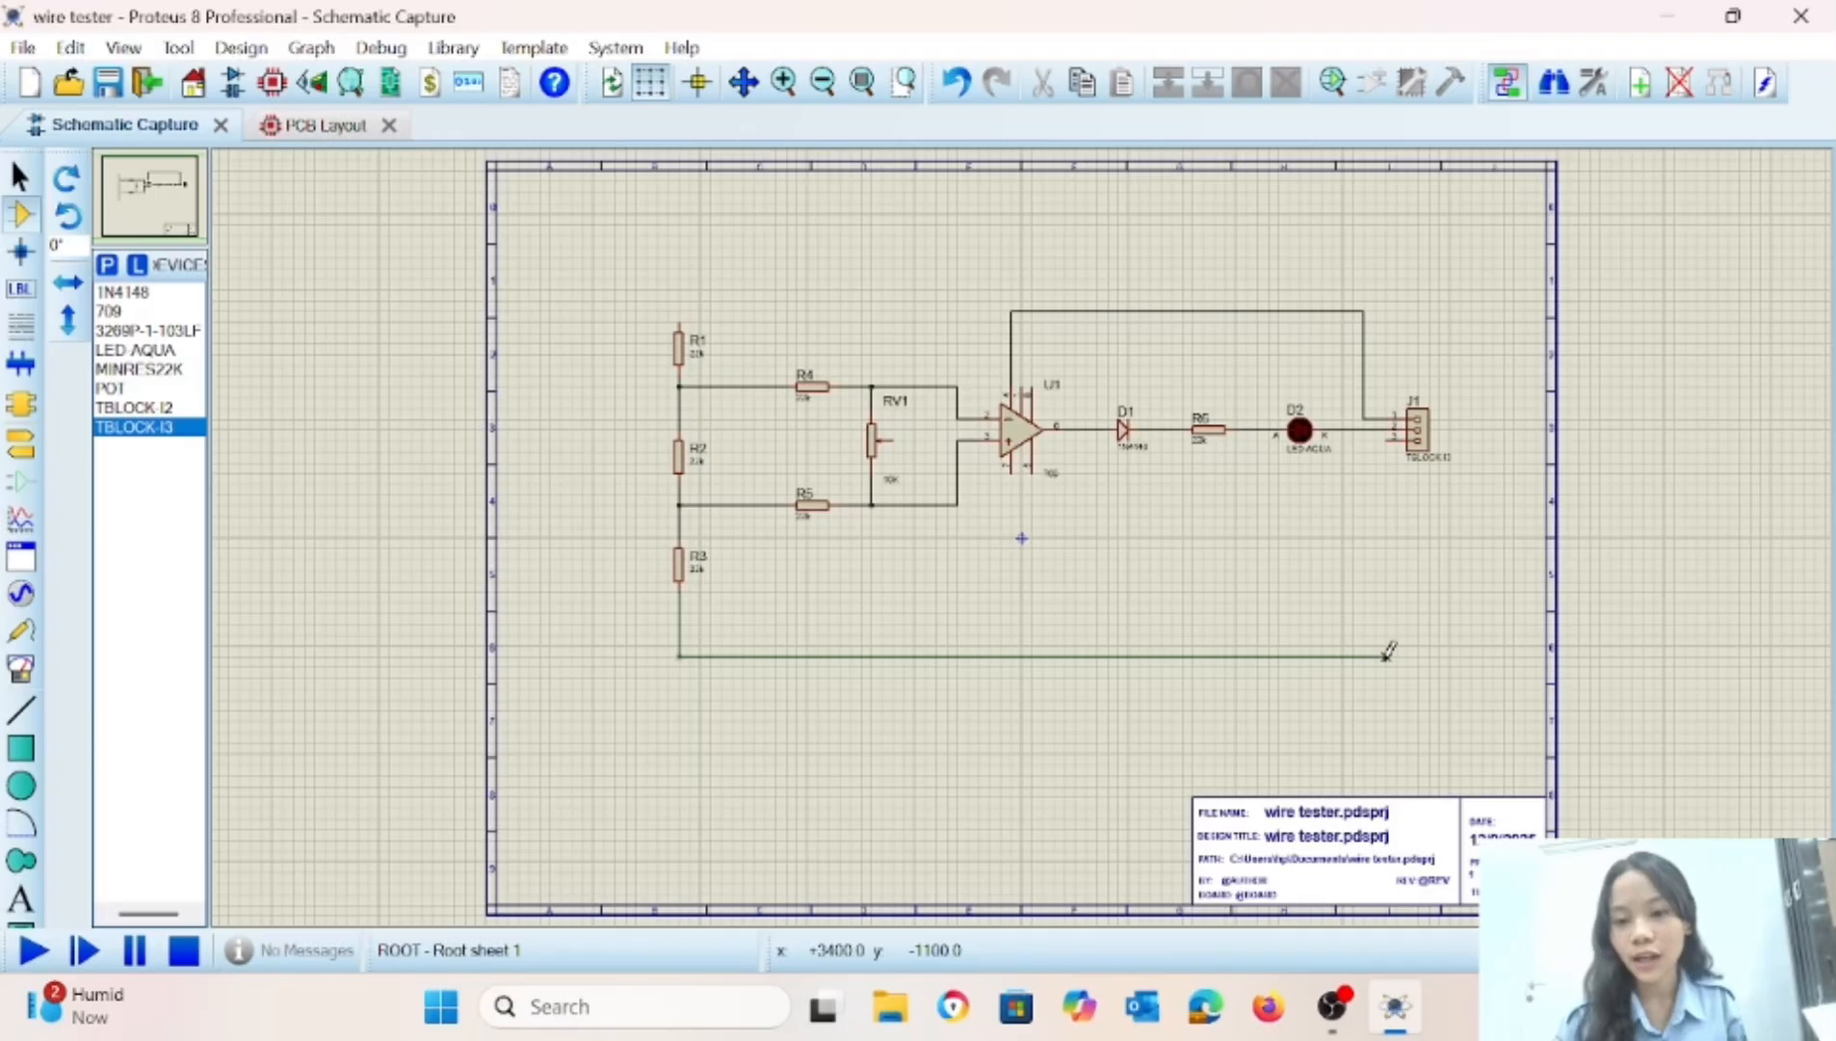
left_click(1393, 435)
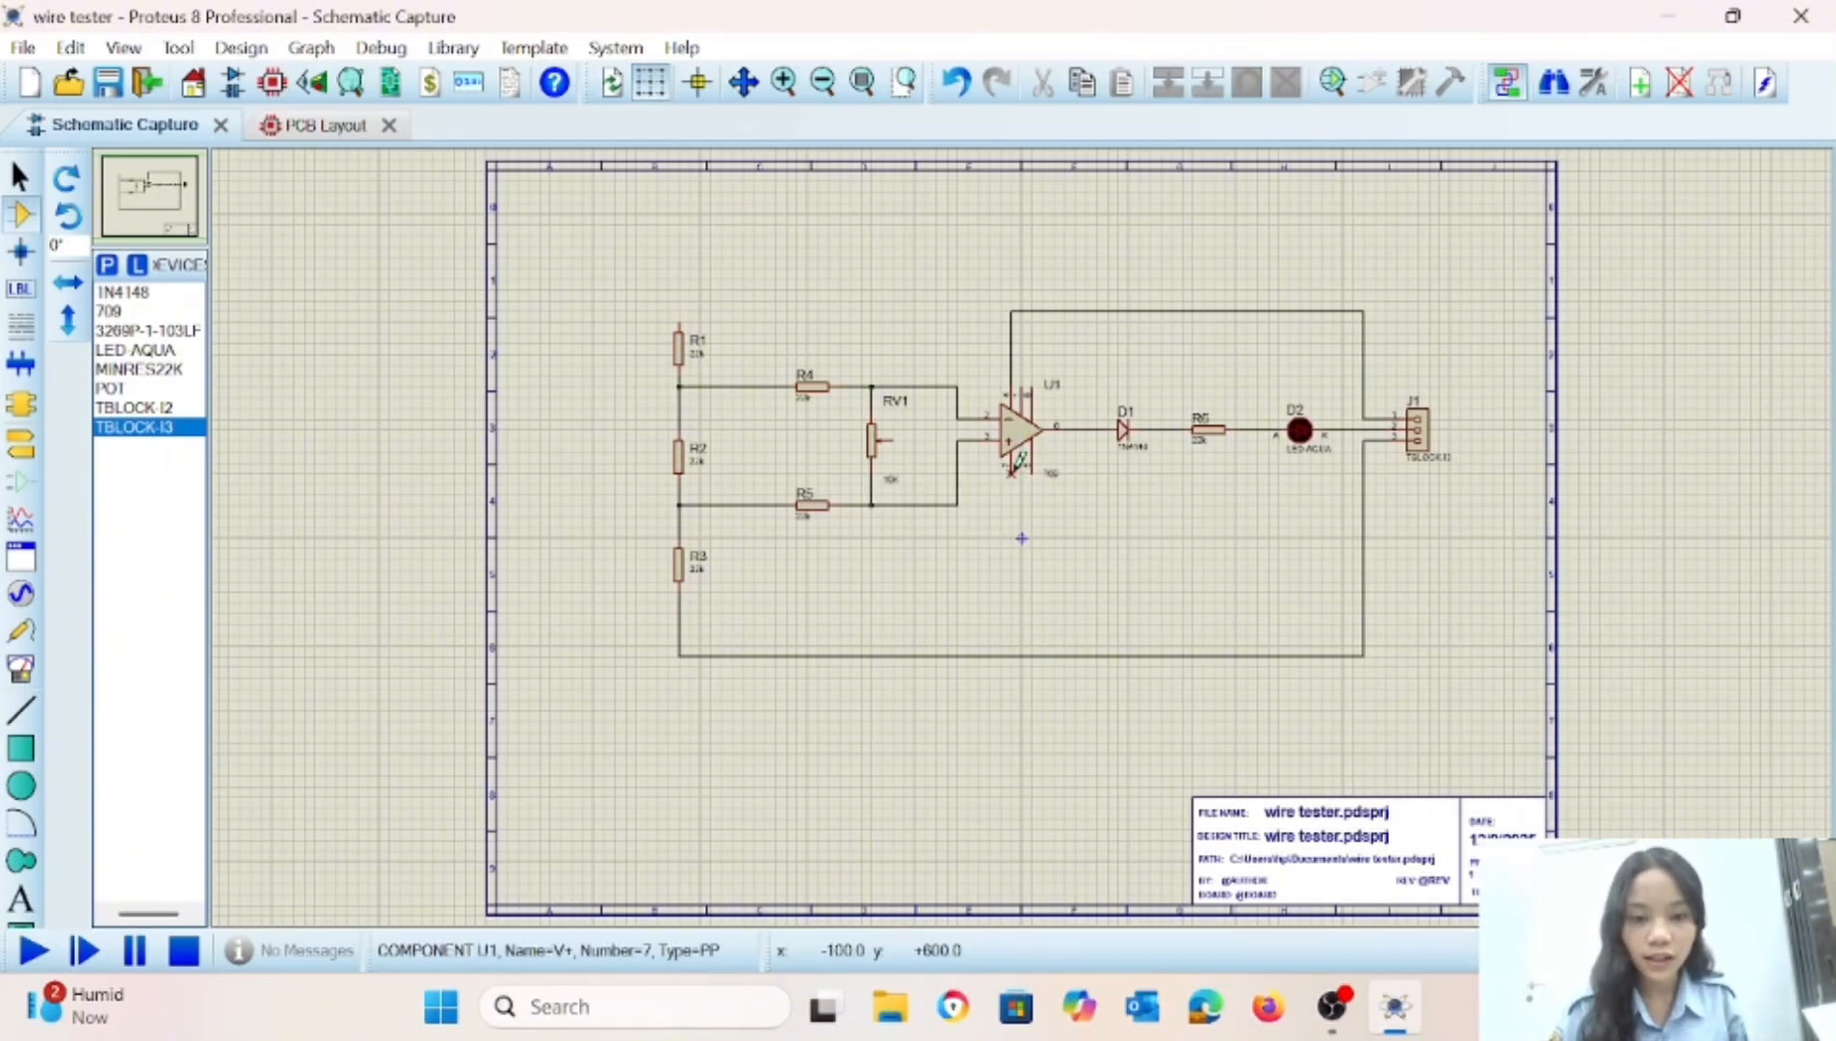
Wire op-amp V+ pin 7 down to the R3–J1 line, and R1's upper end over to the D2–J1 connection.
left_click(1011, 471)
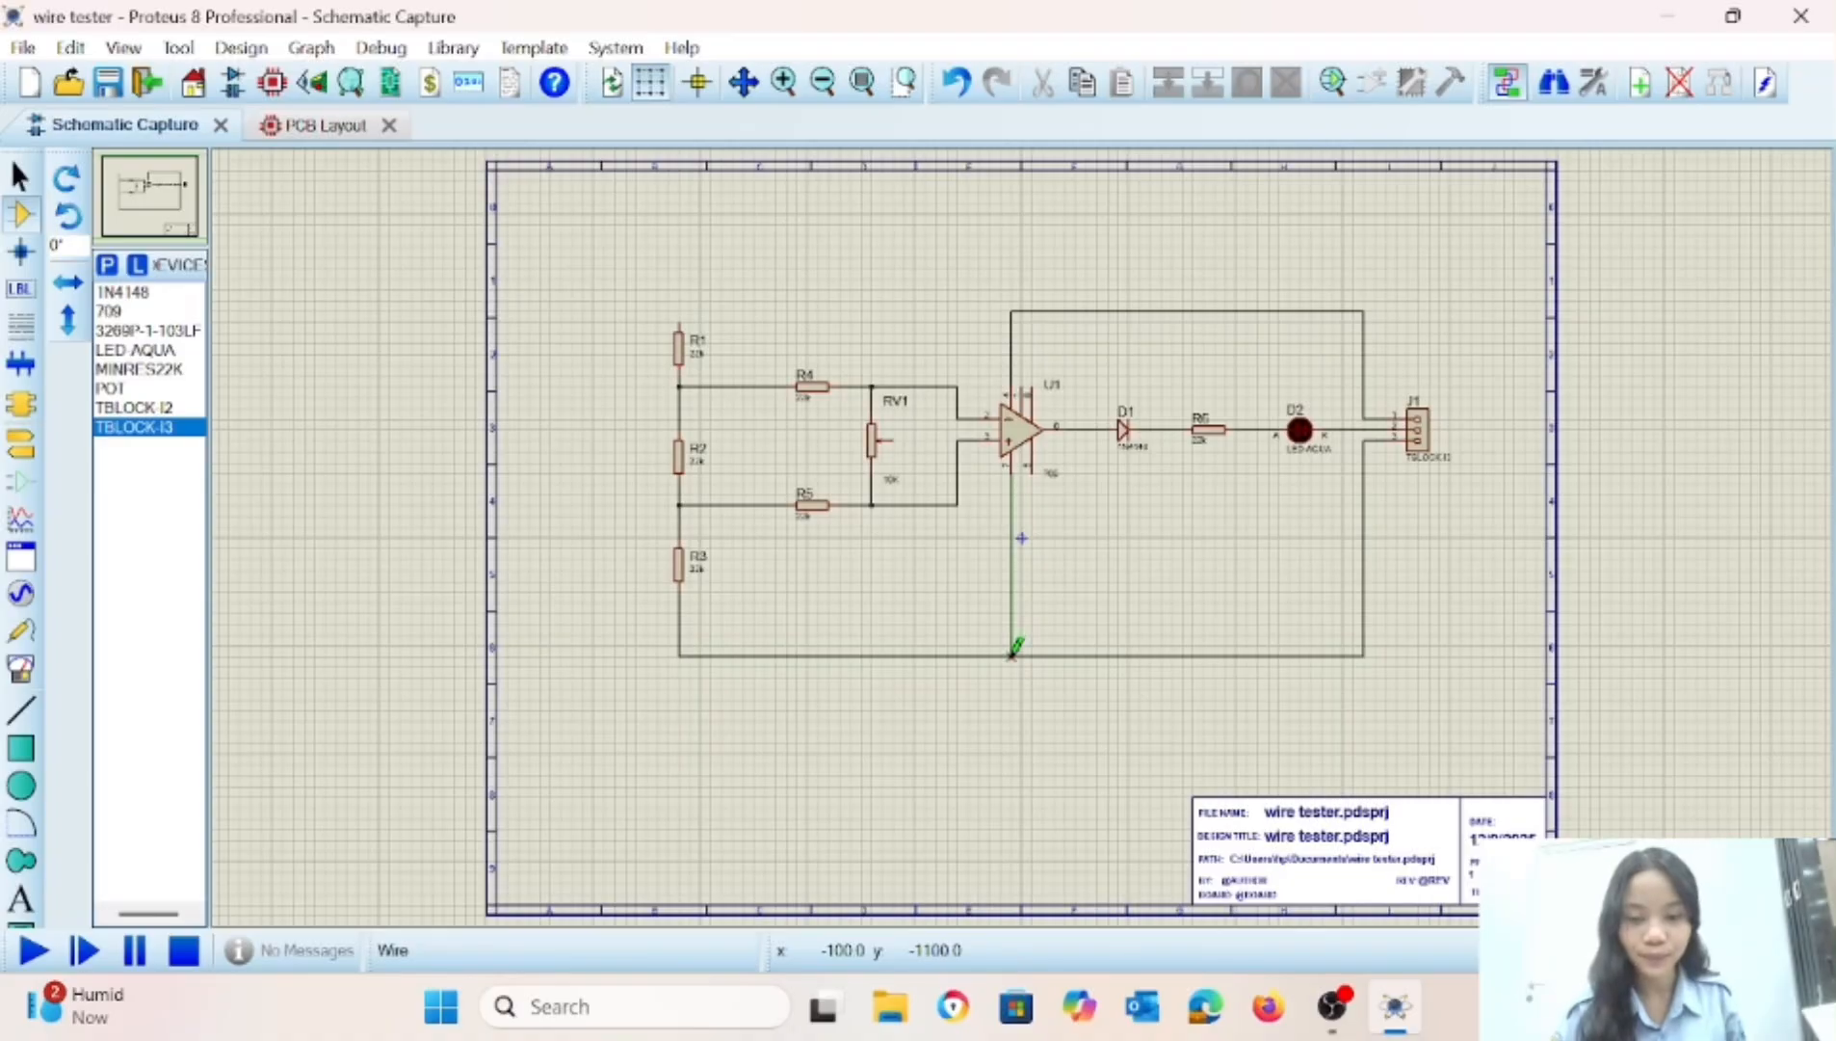
left_click(1012, 656)
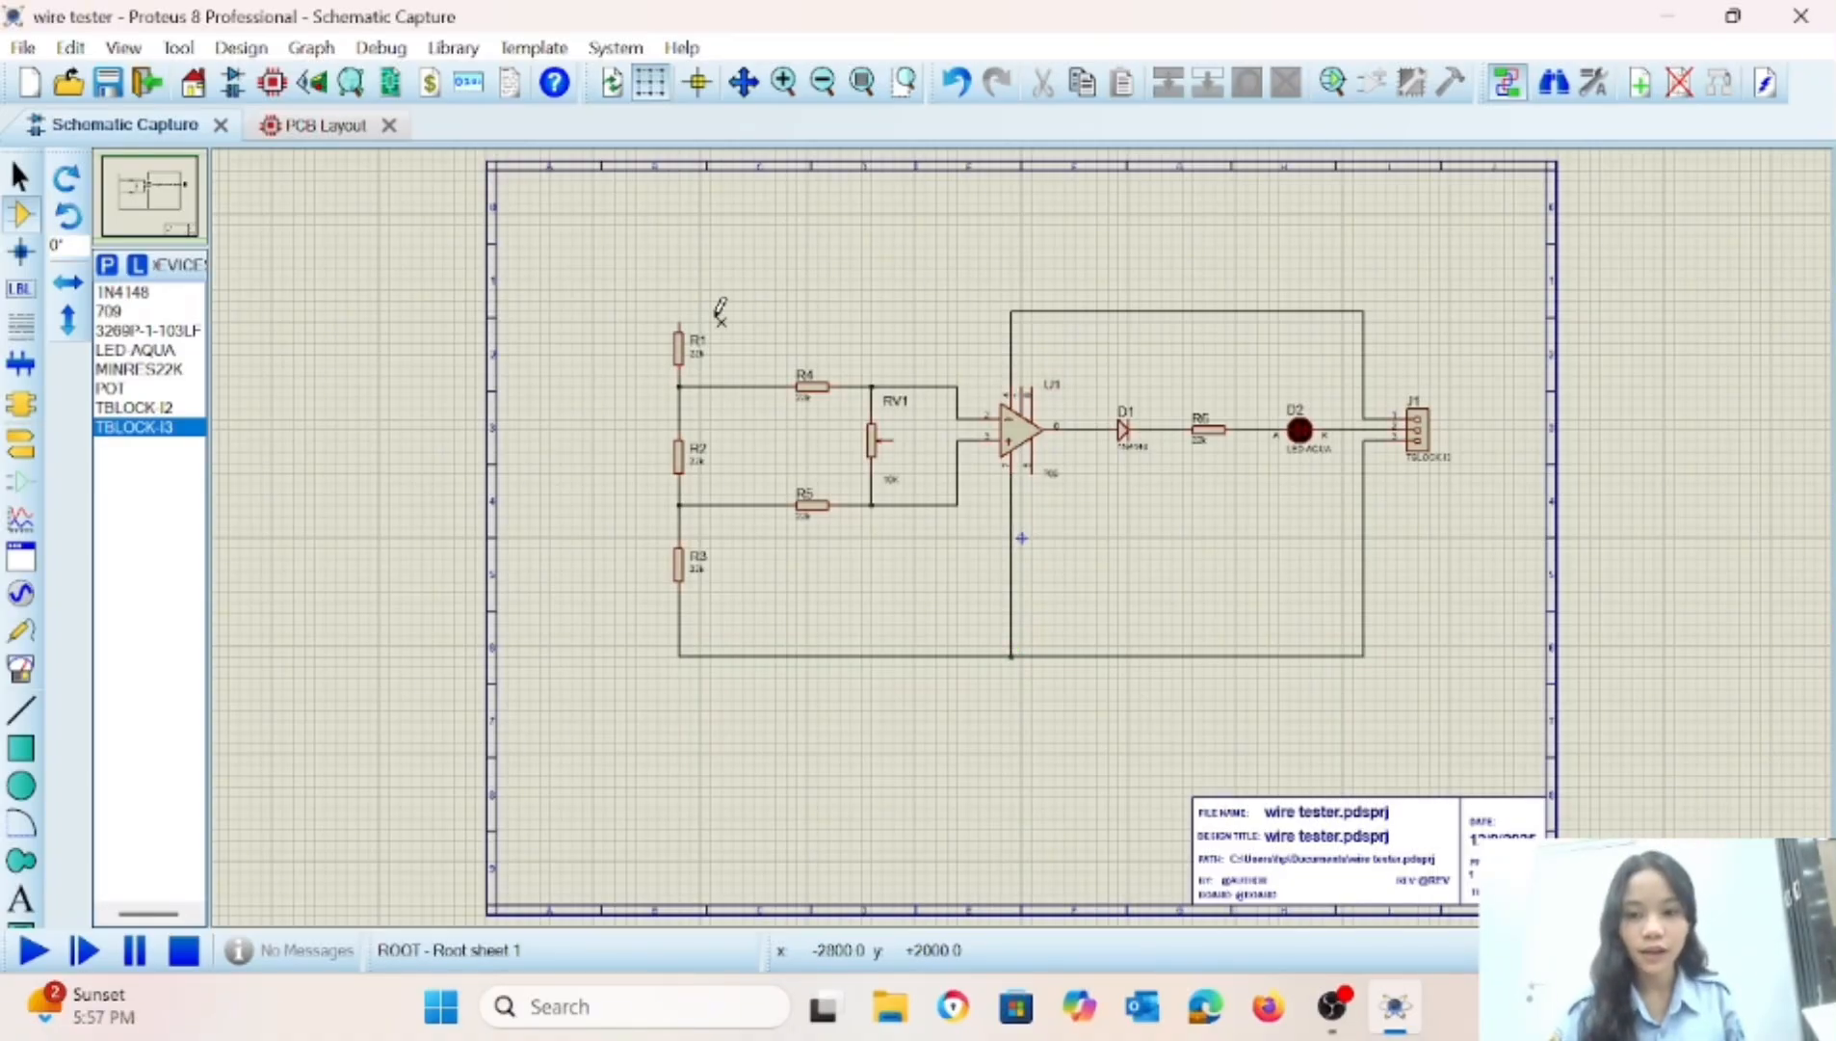
left_click(680, 320)
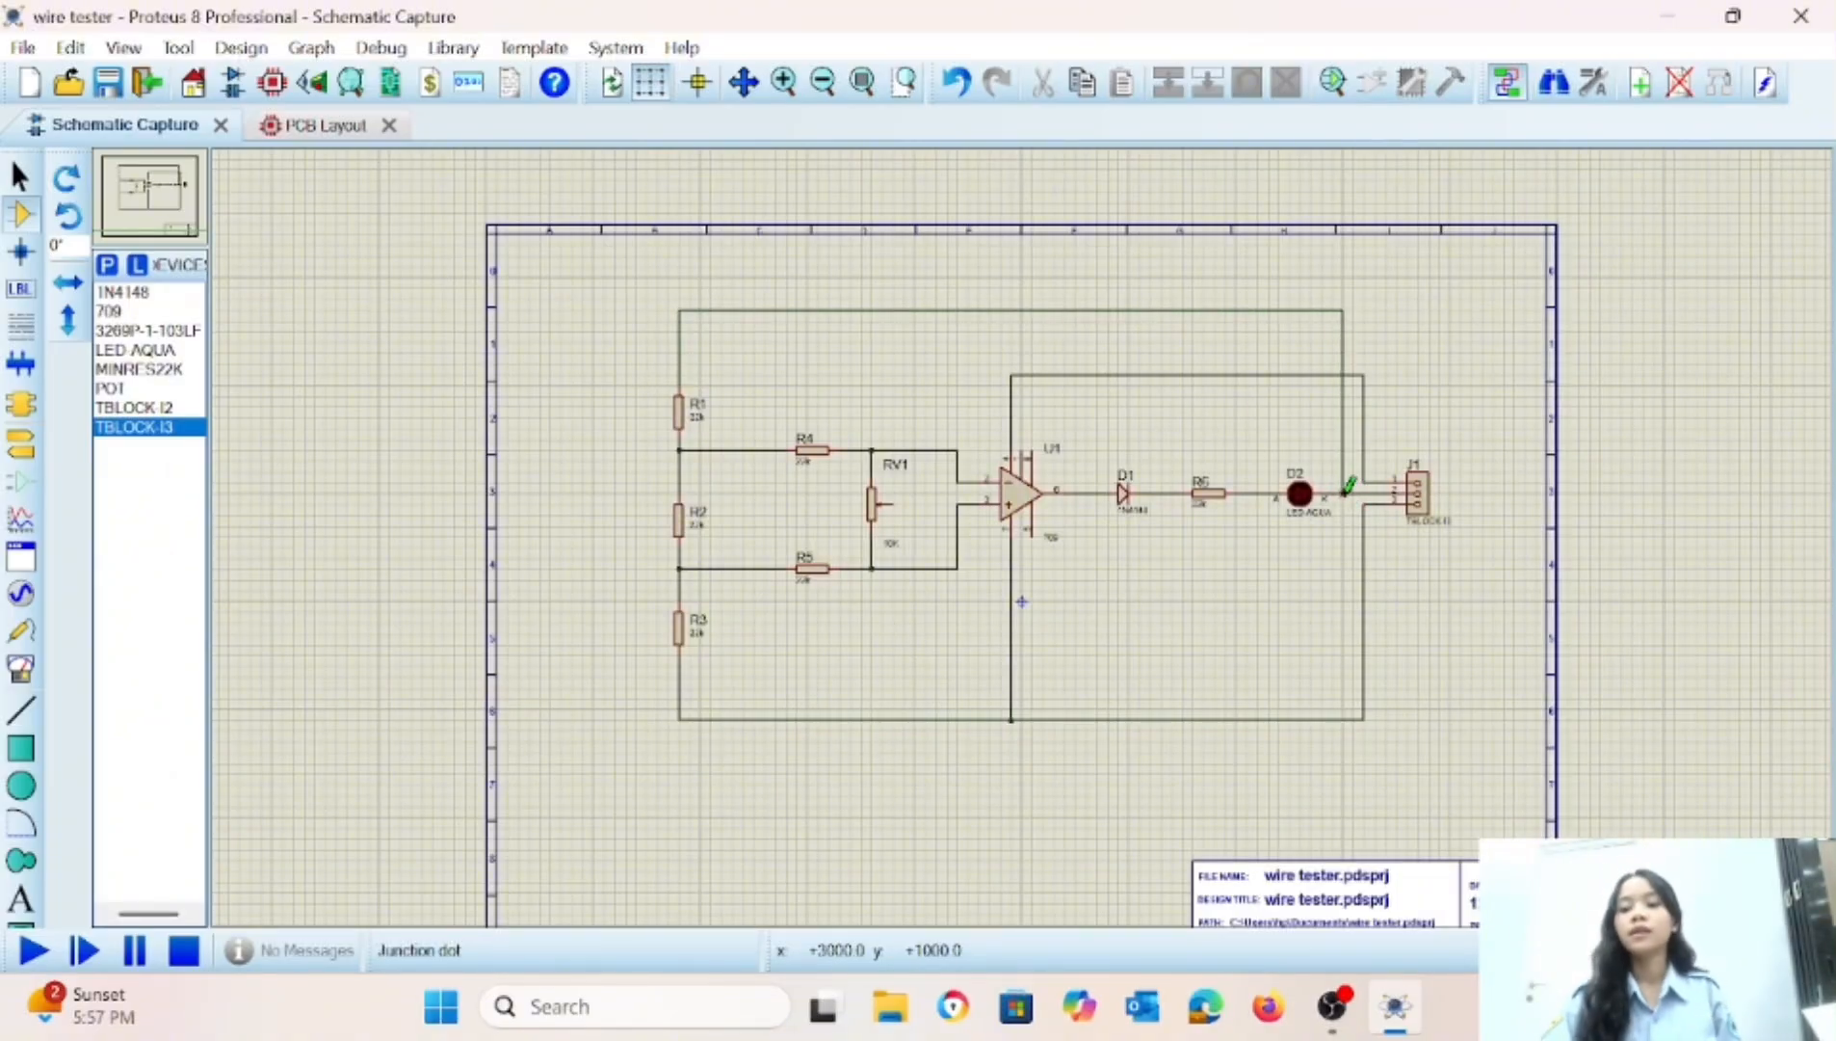
left_click(1345, 491)
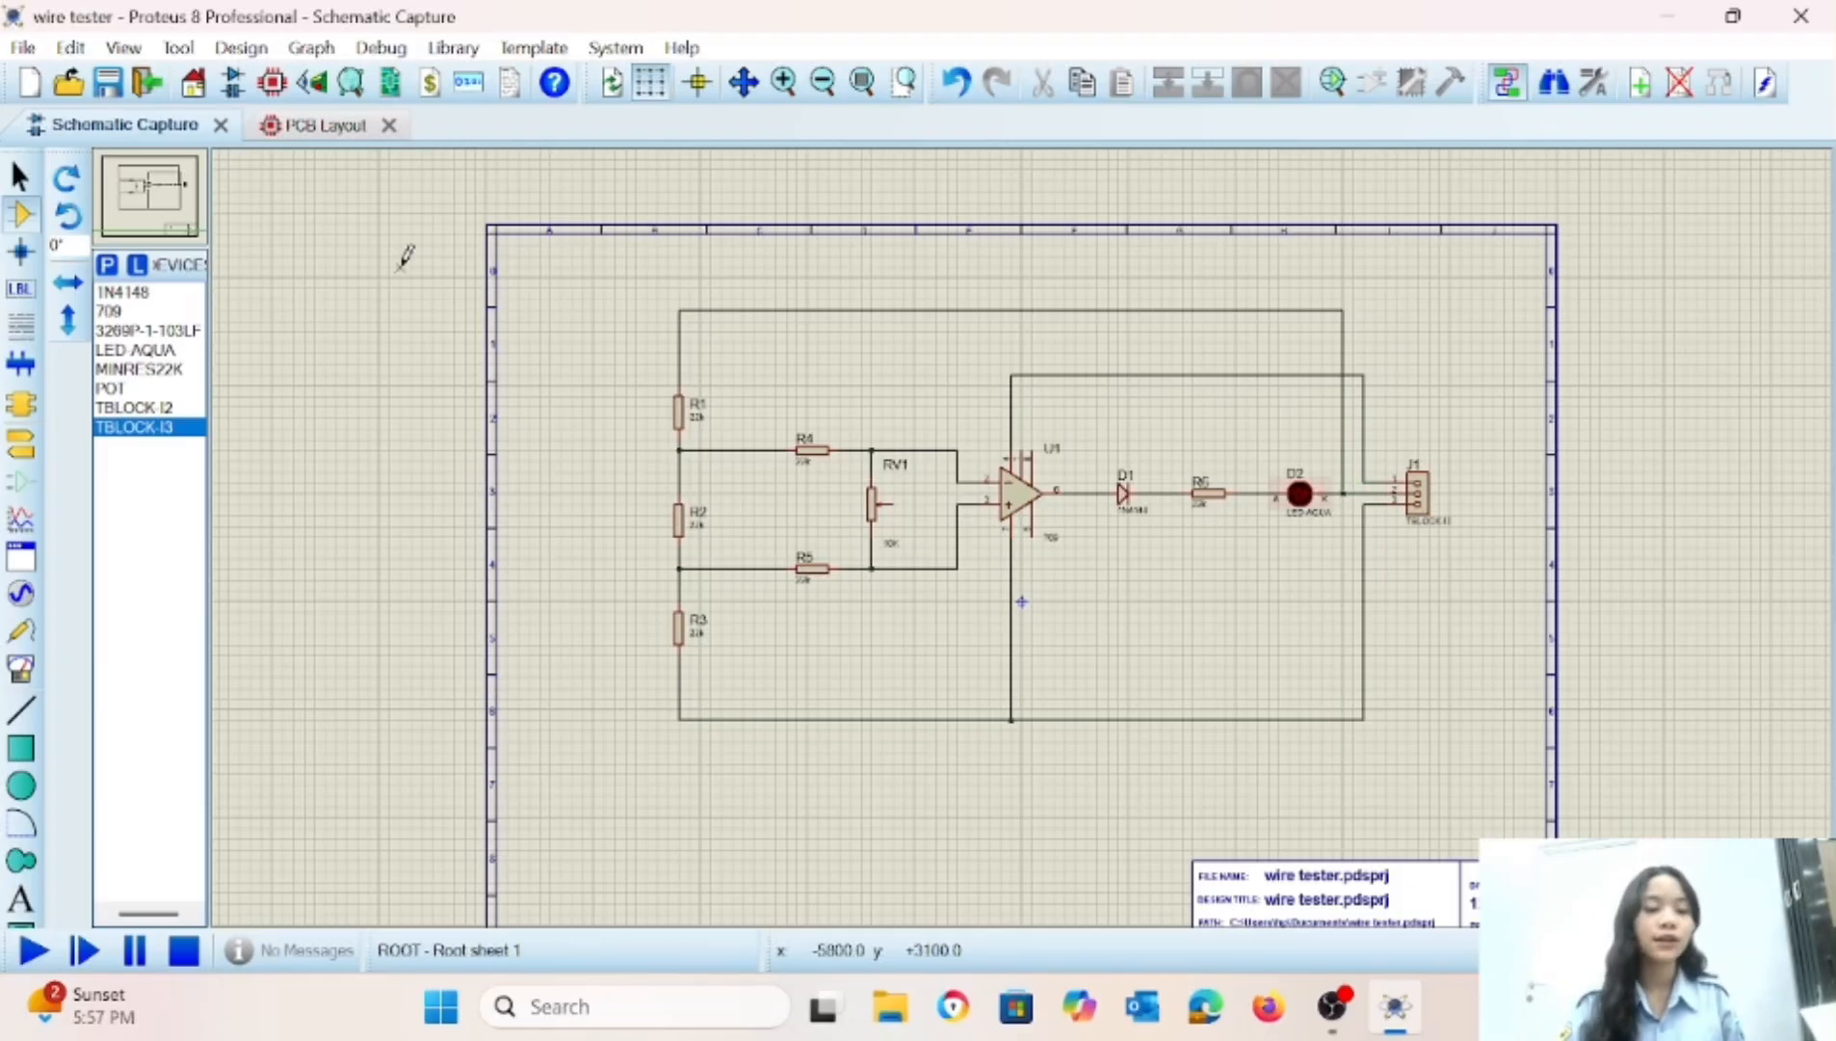
Place two INPUT terminals left of the resistor column, level with the R1–R2 and R2–R3 connections.
left_click(15, 455)
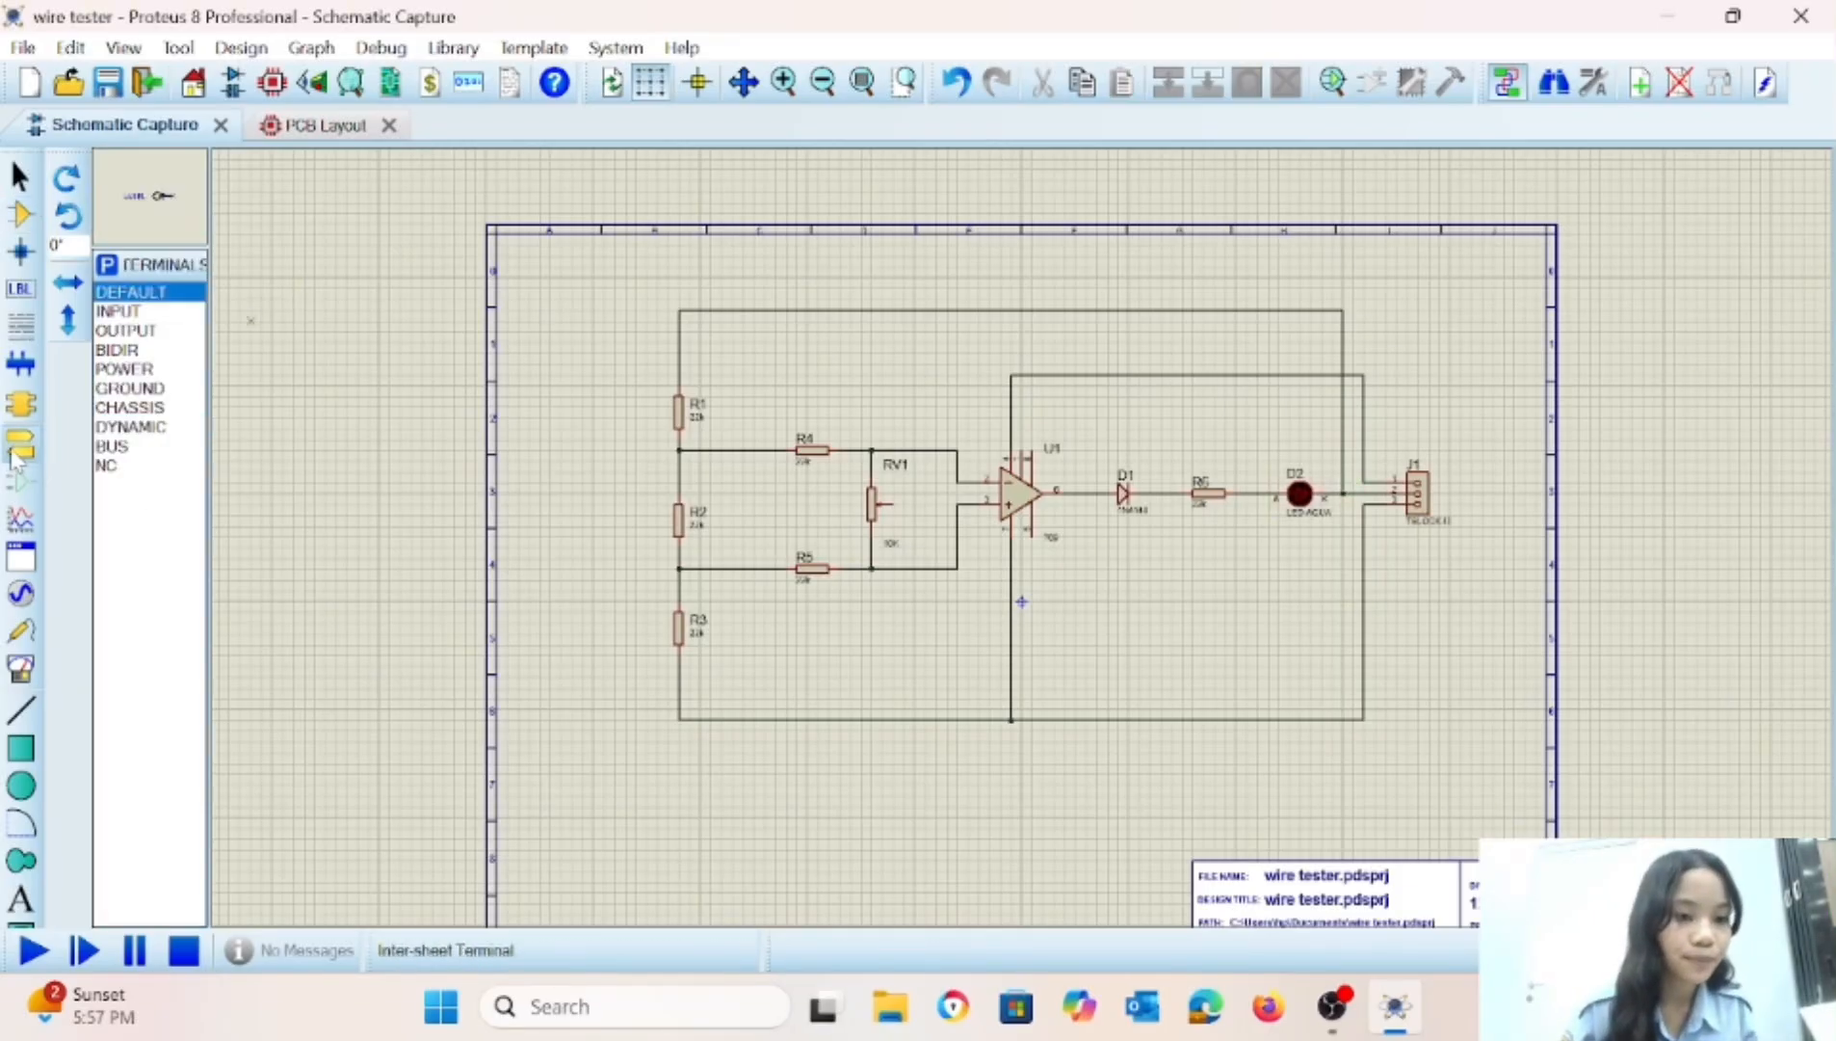
left_click(116, 311)
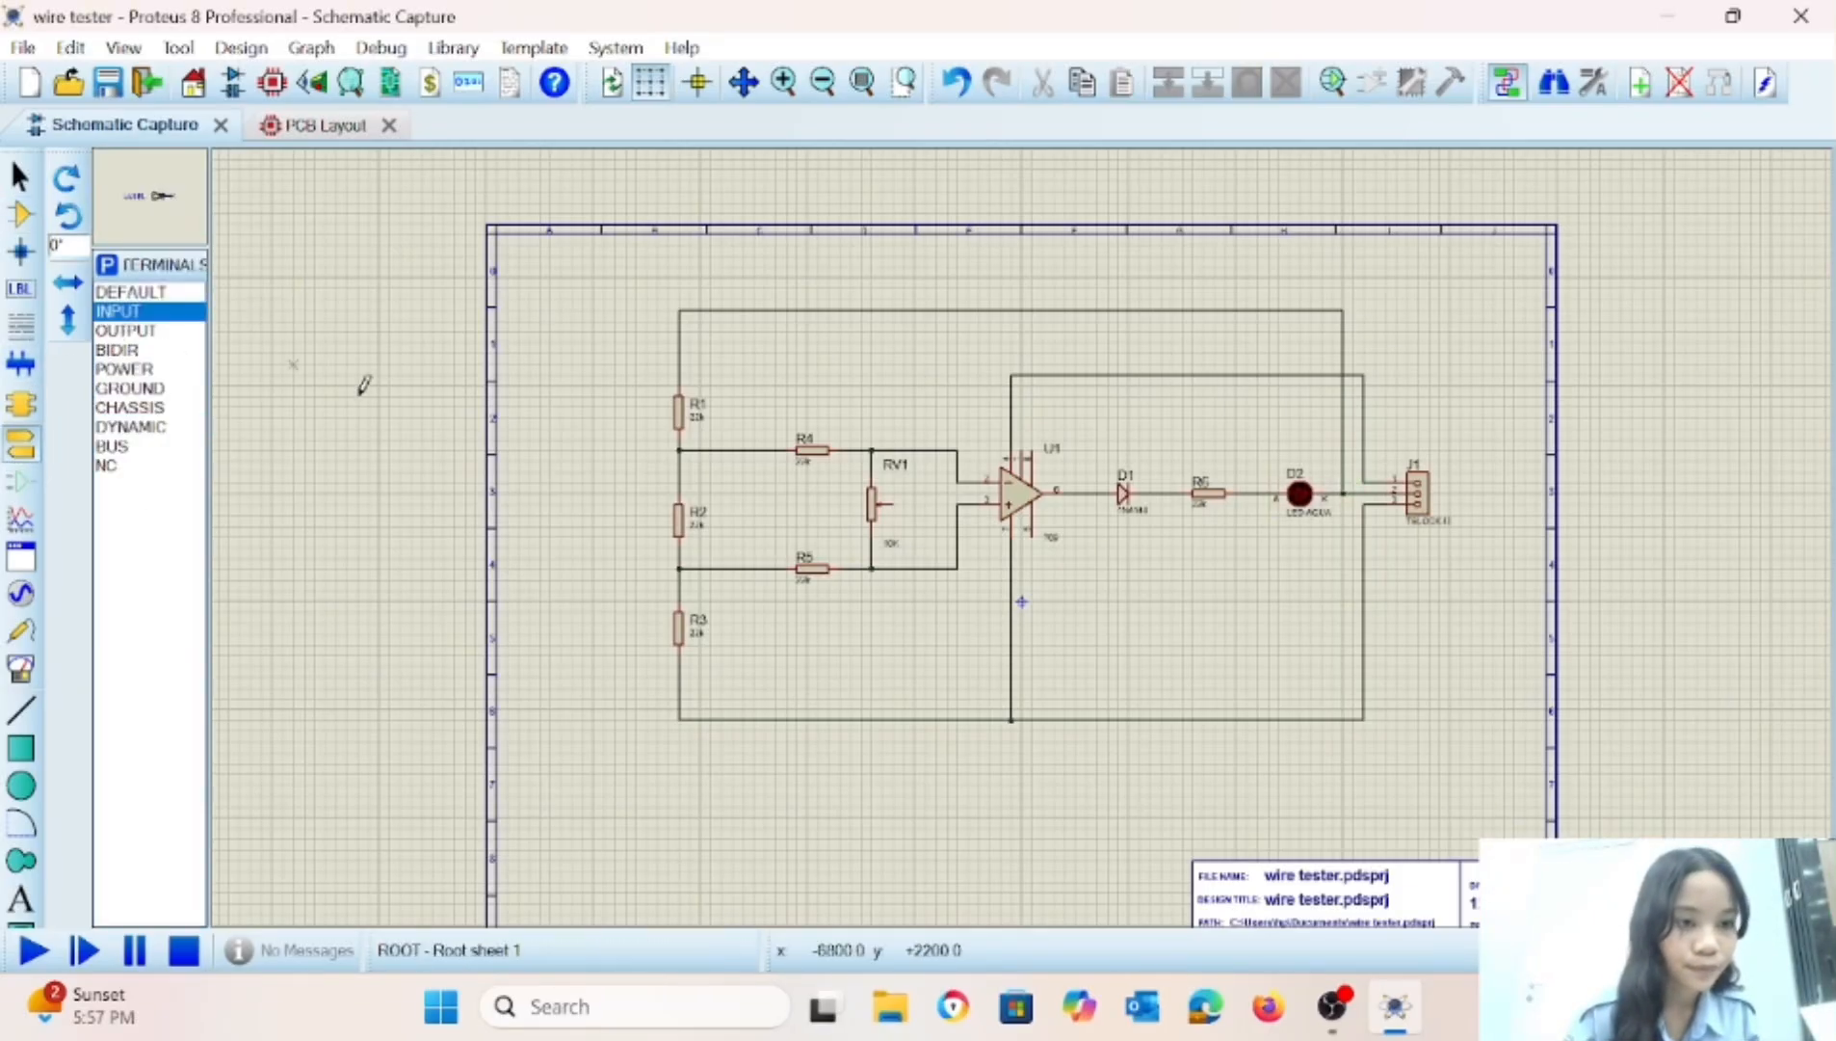
left_click(623, 450)
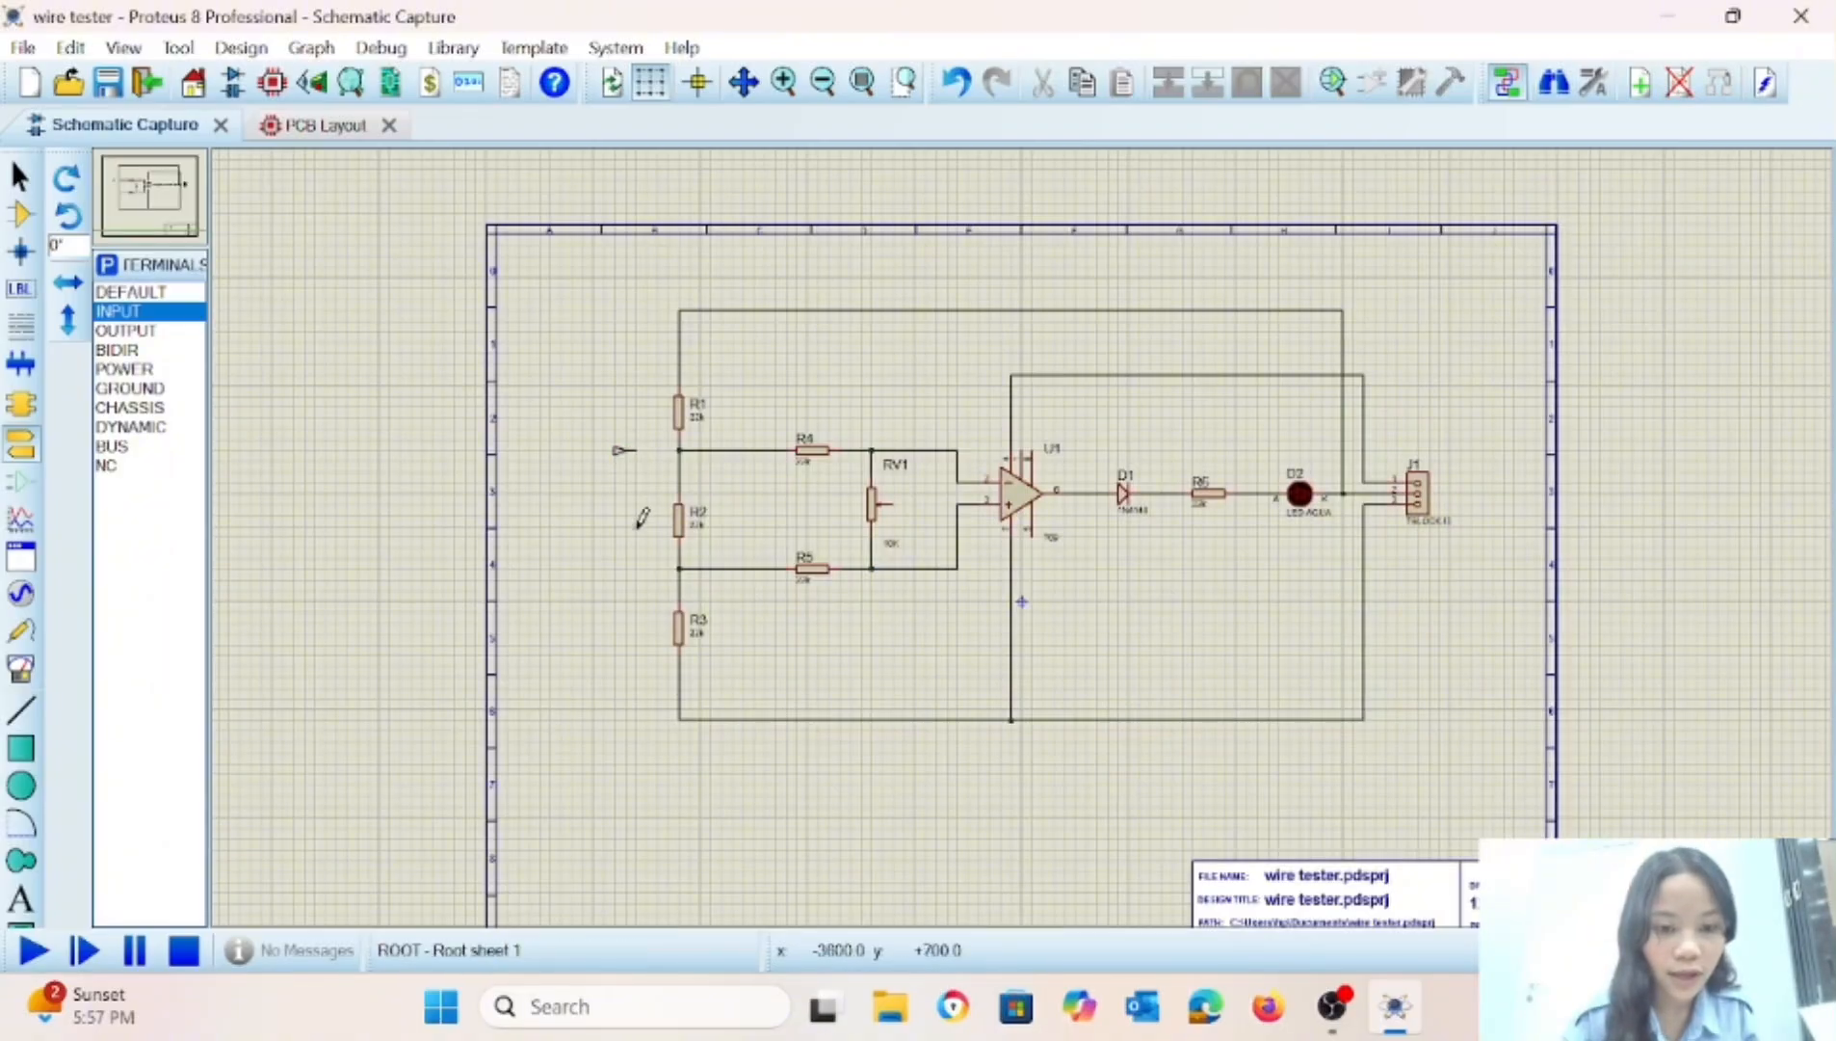
left_click(628, 570)
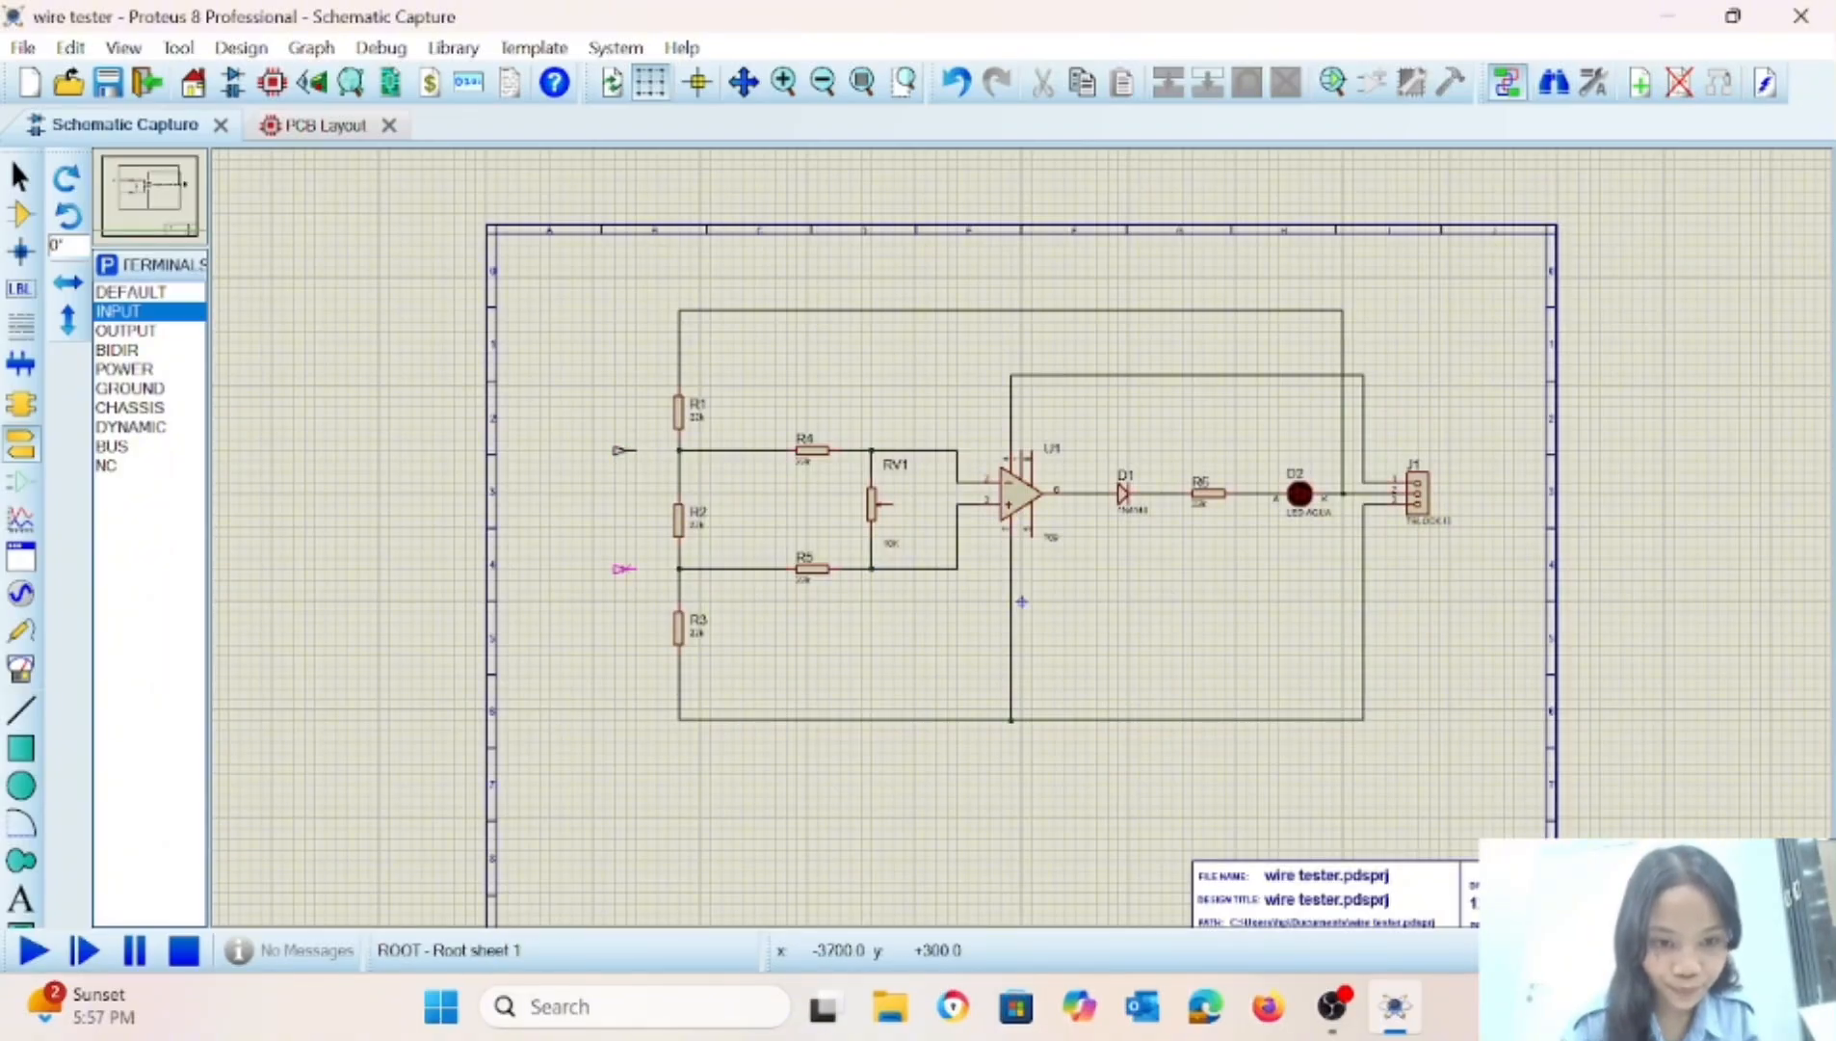
left_click(627, 569)
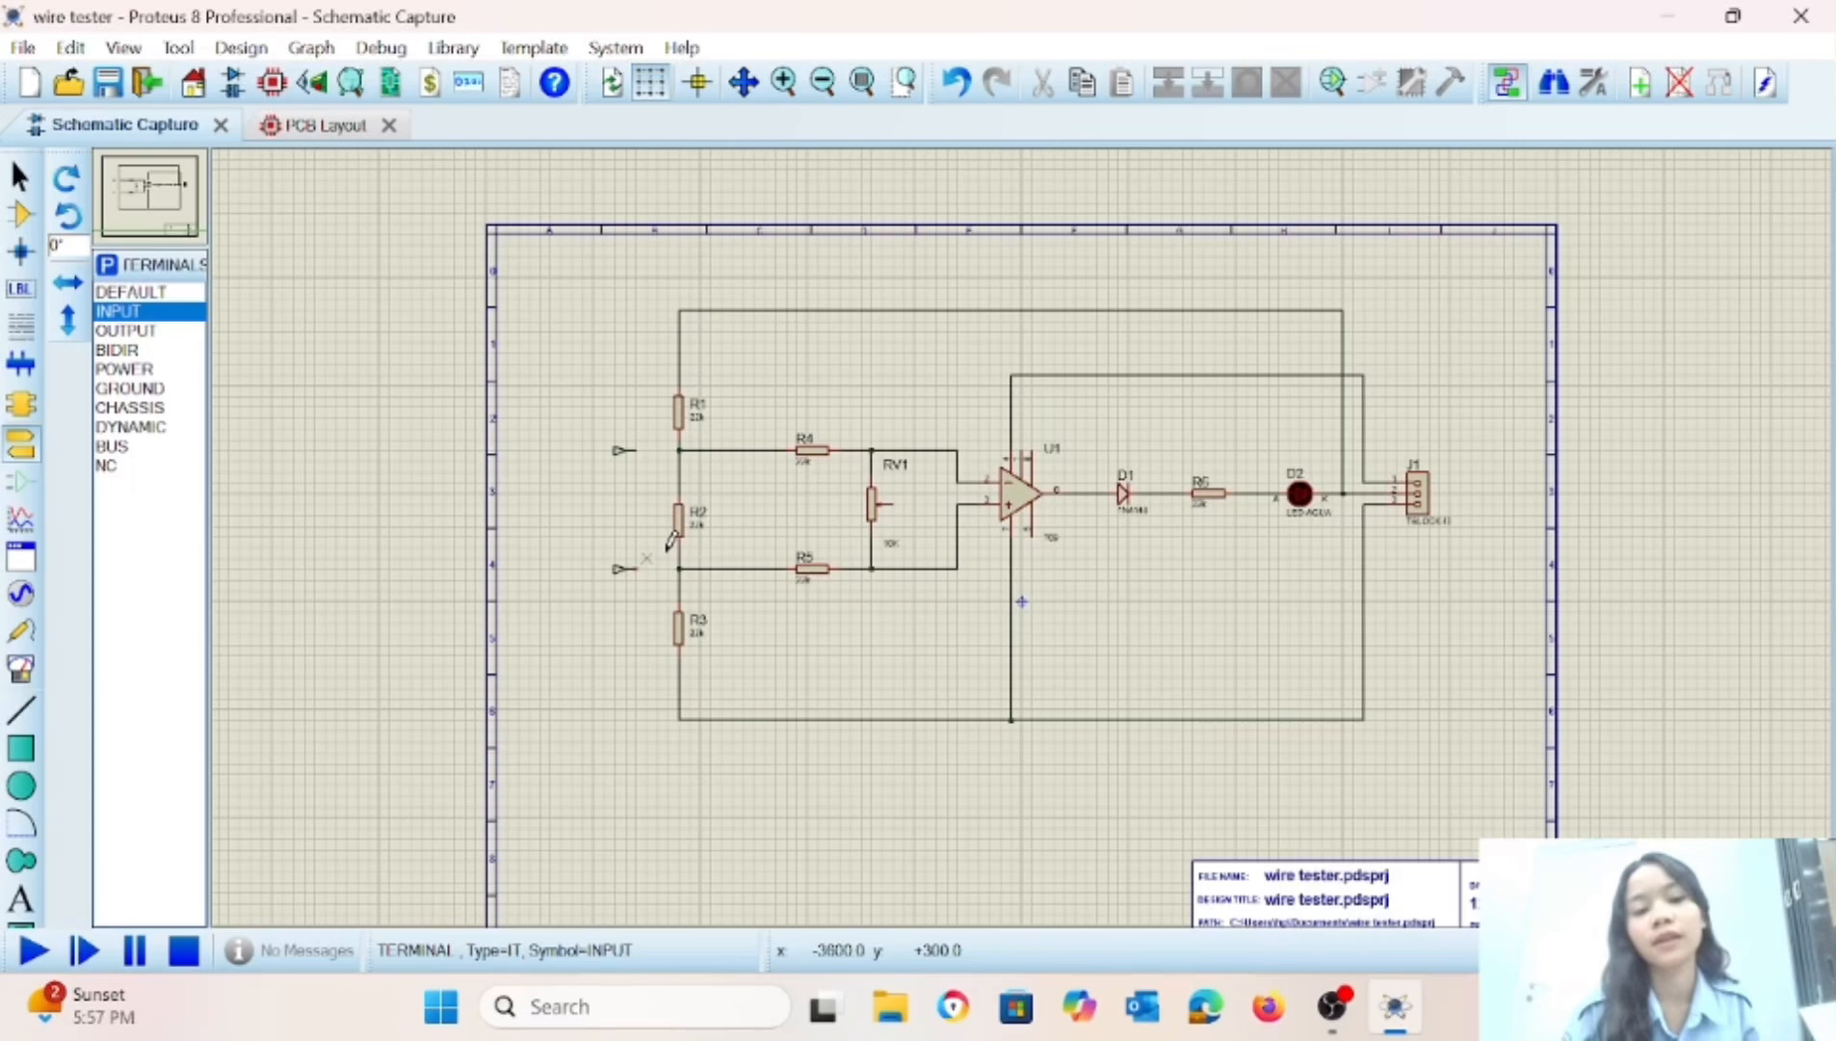
Wire the upper input terminal to the R1–R2 connection and the lower one to the R2–R3 connection.
left_click(638, 450)
left_click(679, 450)
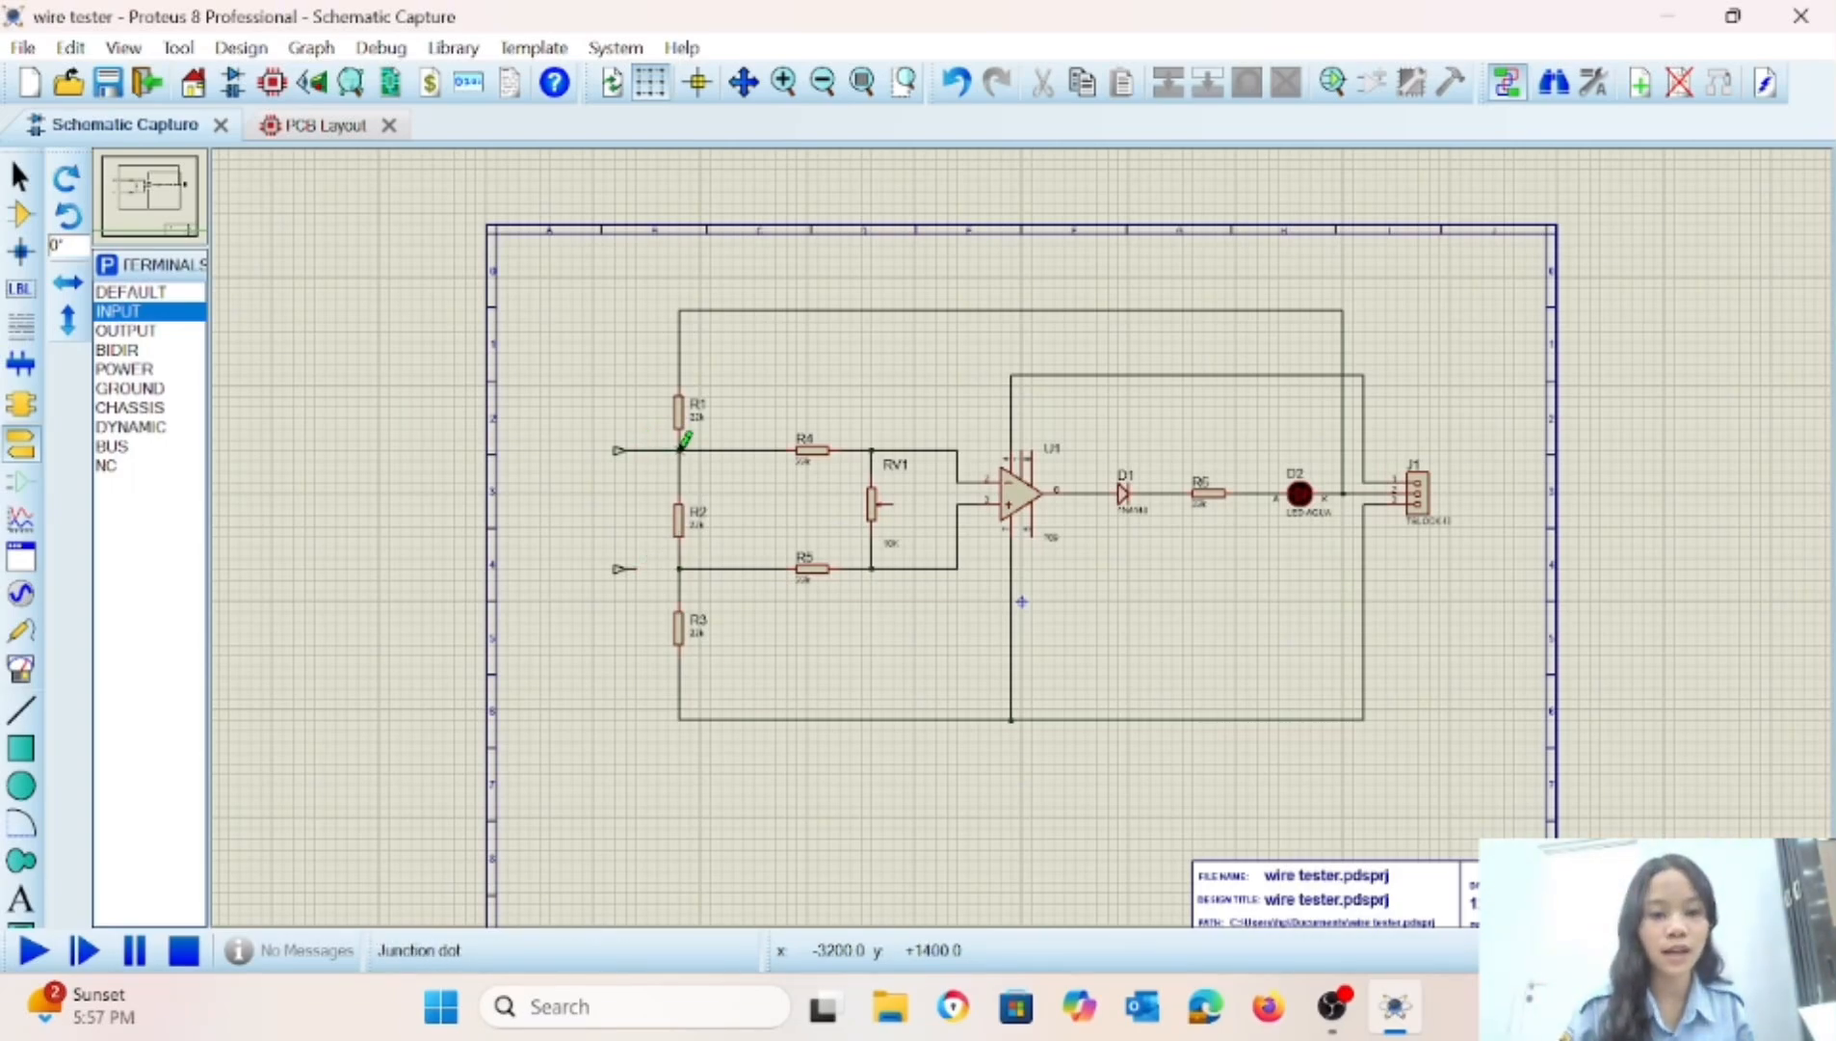
left_click(632, 568)
left_click(680, 568)
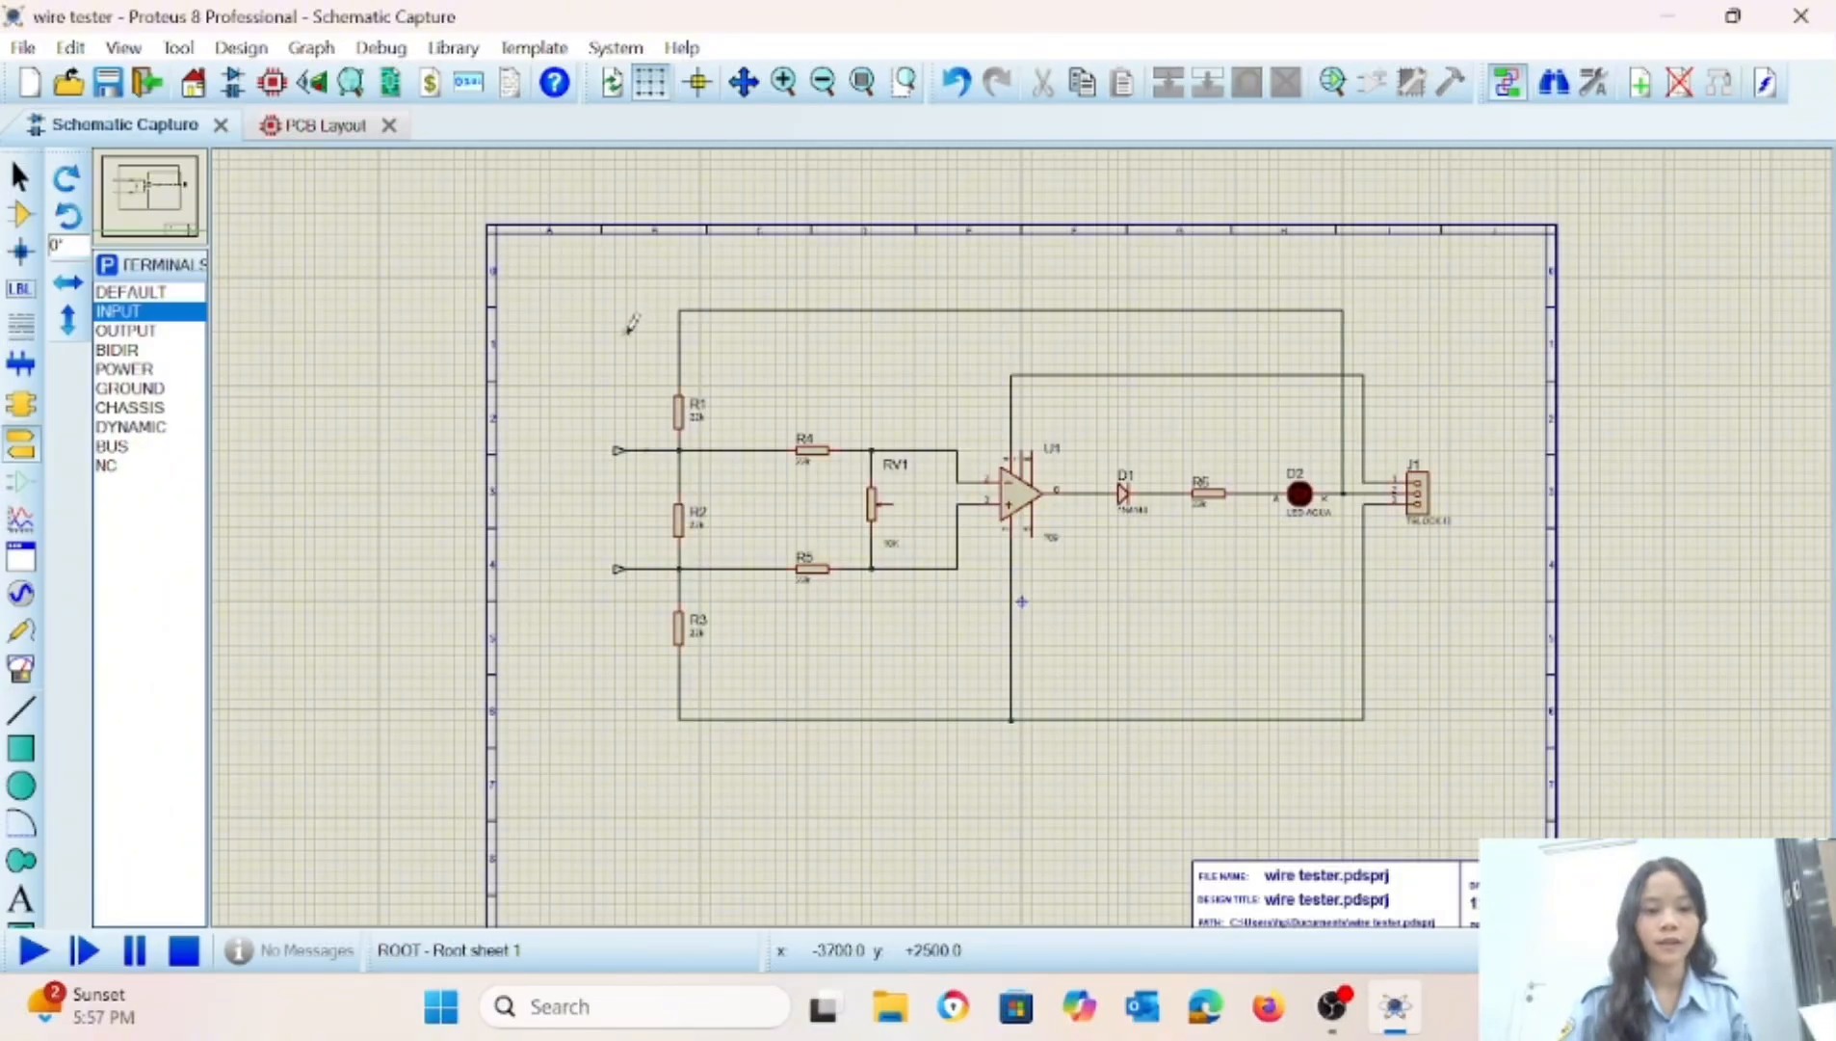
Select the whole circuit and shift it slightly right and down on the sheet.
mouse_move(595, 299)
left_mouse_down()
mouse_move(1193, 578)
mouse_move(1415, 779)
mouse_move(1440, 773)
left_mouse_up()
left_click_drag(1357, 695, 1385, 722)
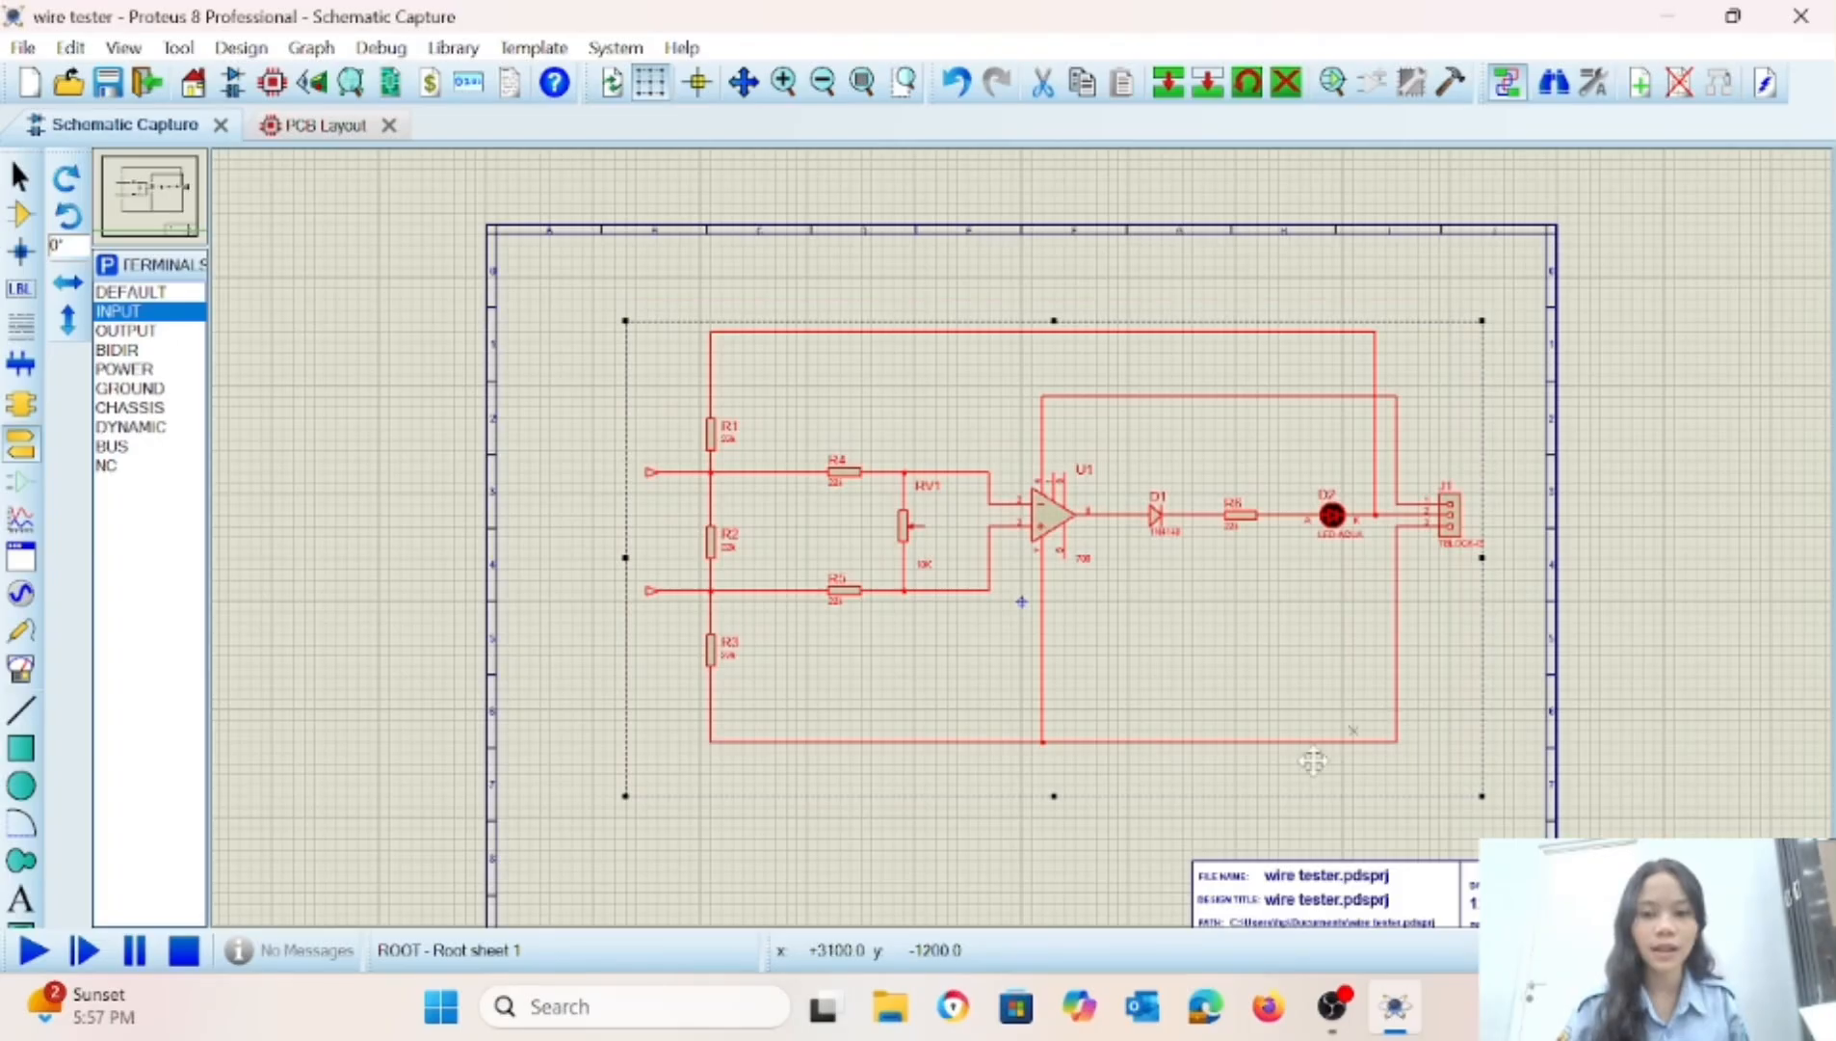
left_click_drag(1214, 615, 1229, 614)
left_click(1011, 816)
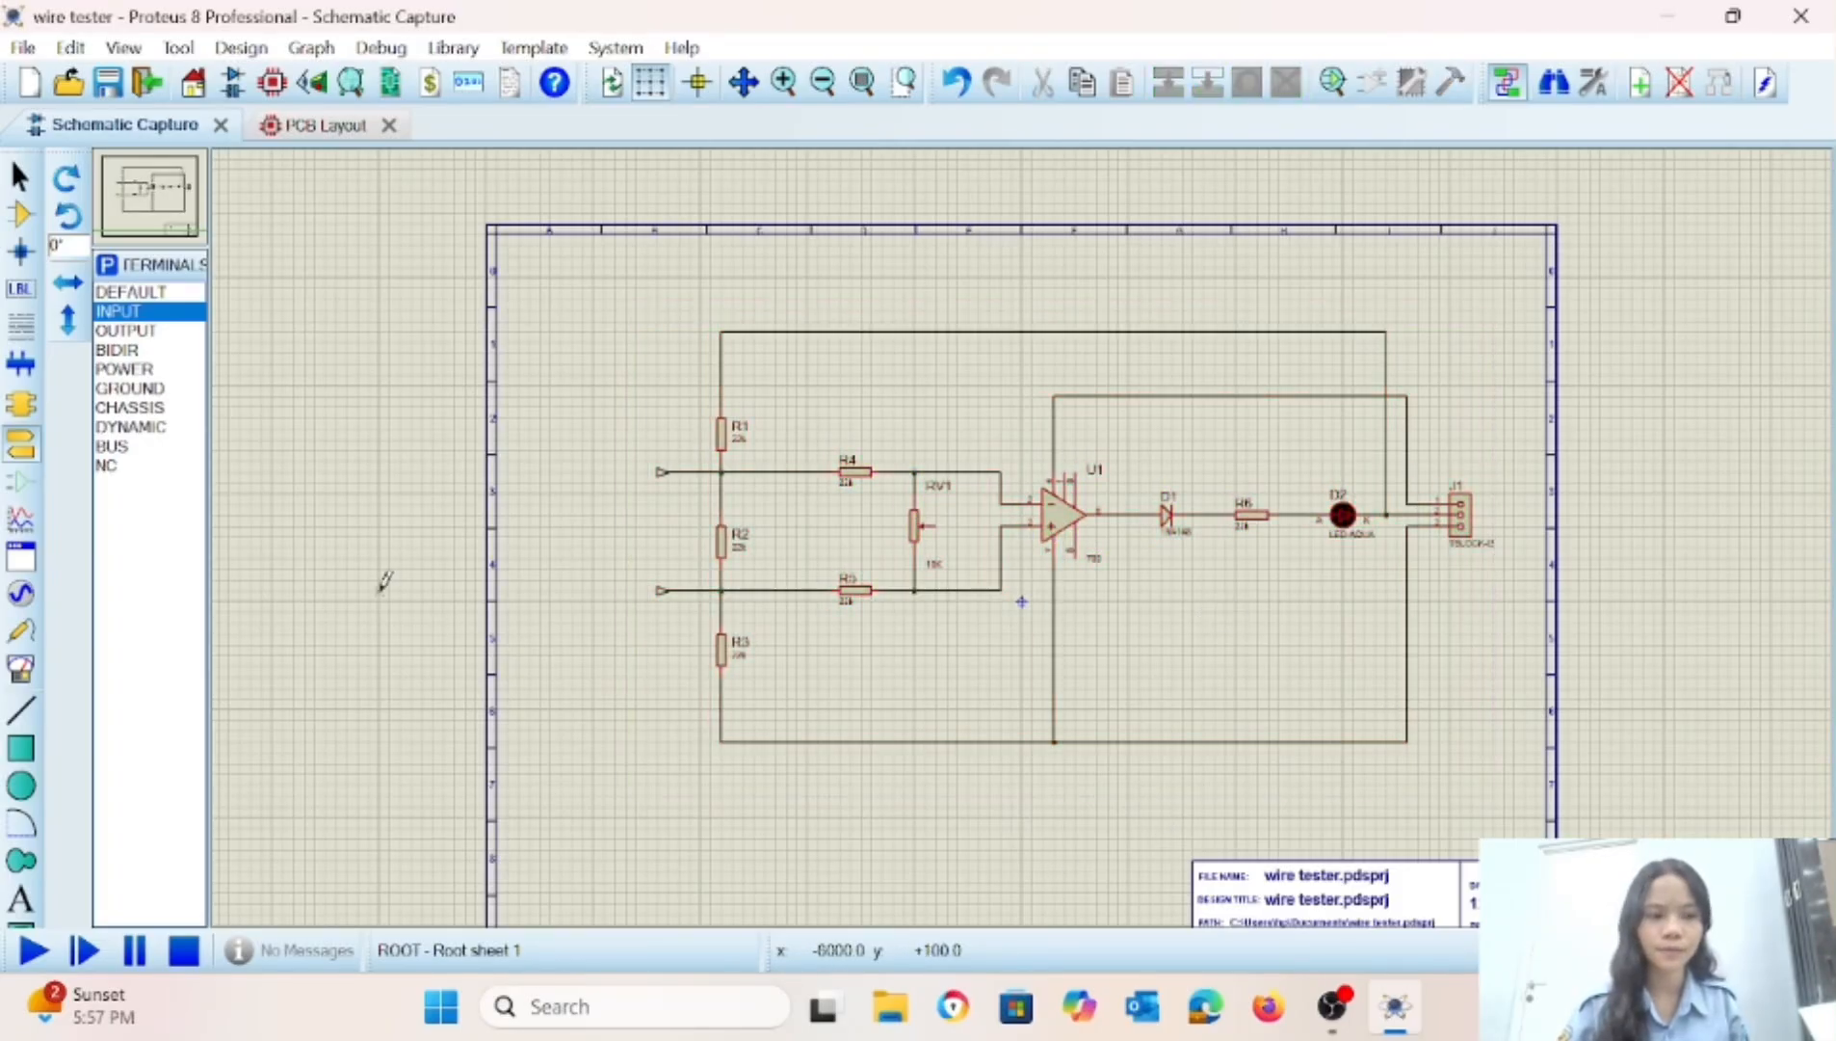
Place a TBLOCK-I2 terminal block left of the INPUT terminals, rotate it anti-clockwise so its pins face the circuit, and Y-mirror it.
left_click(20, 214)
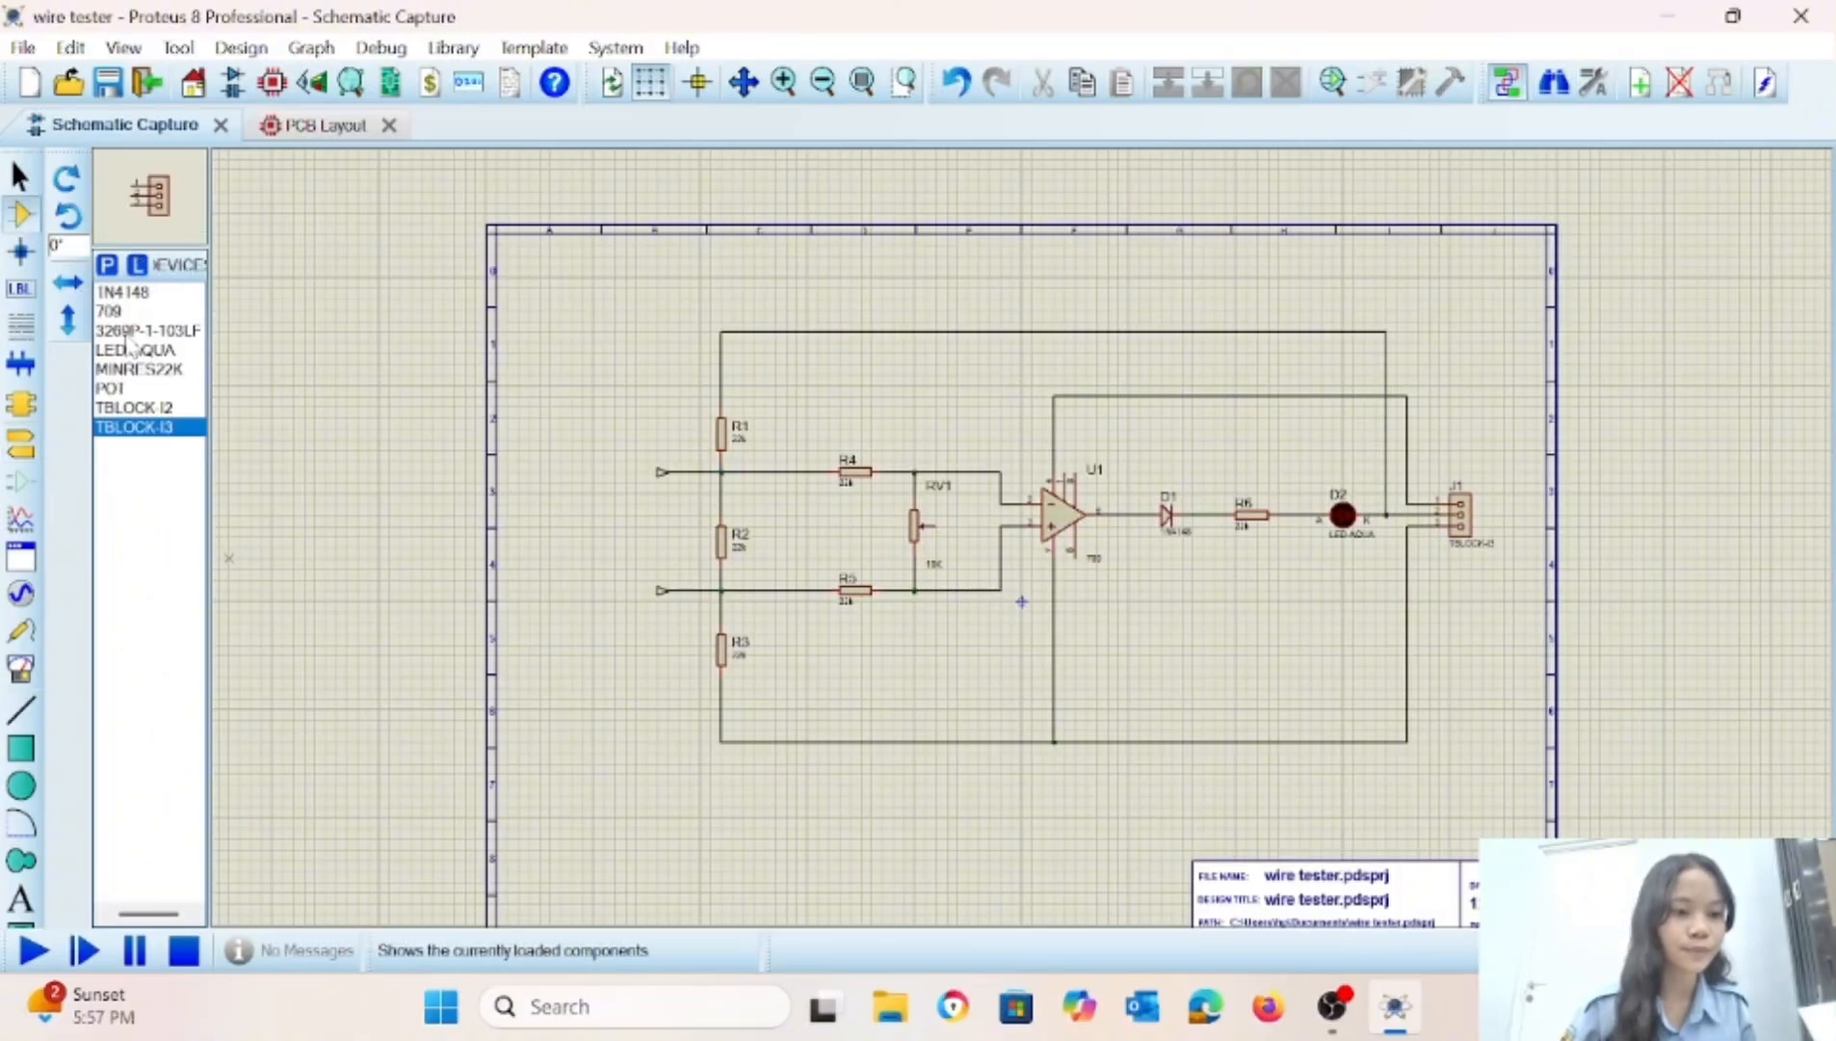
left_click(133, 409)
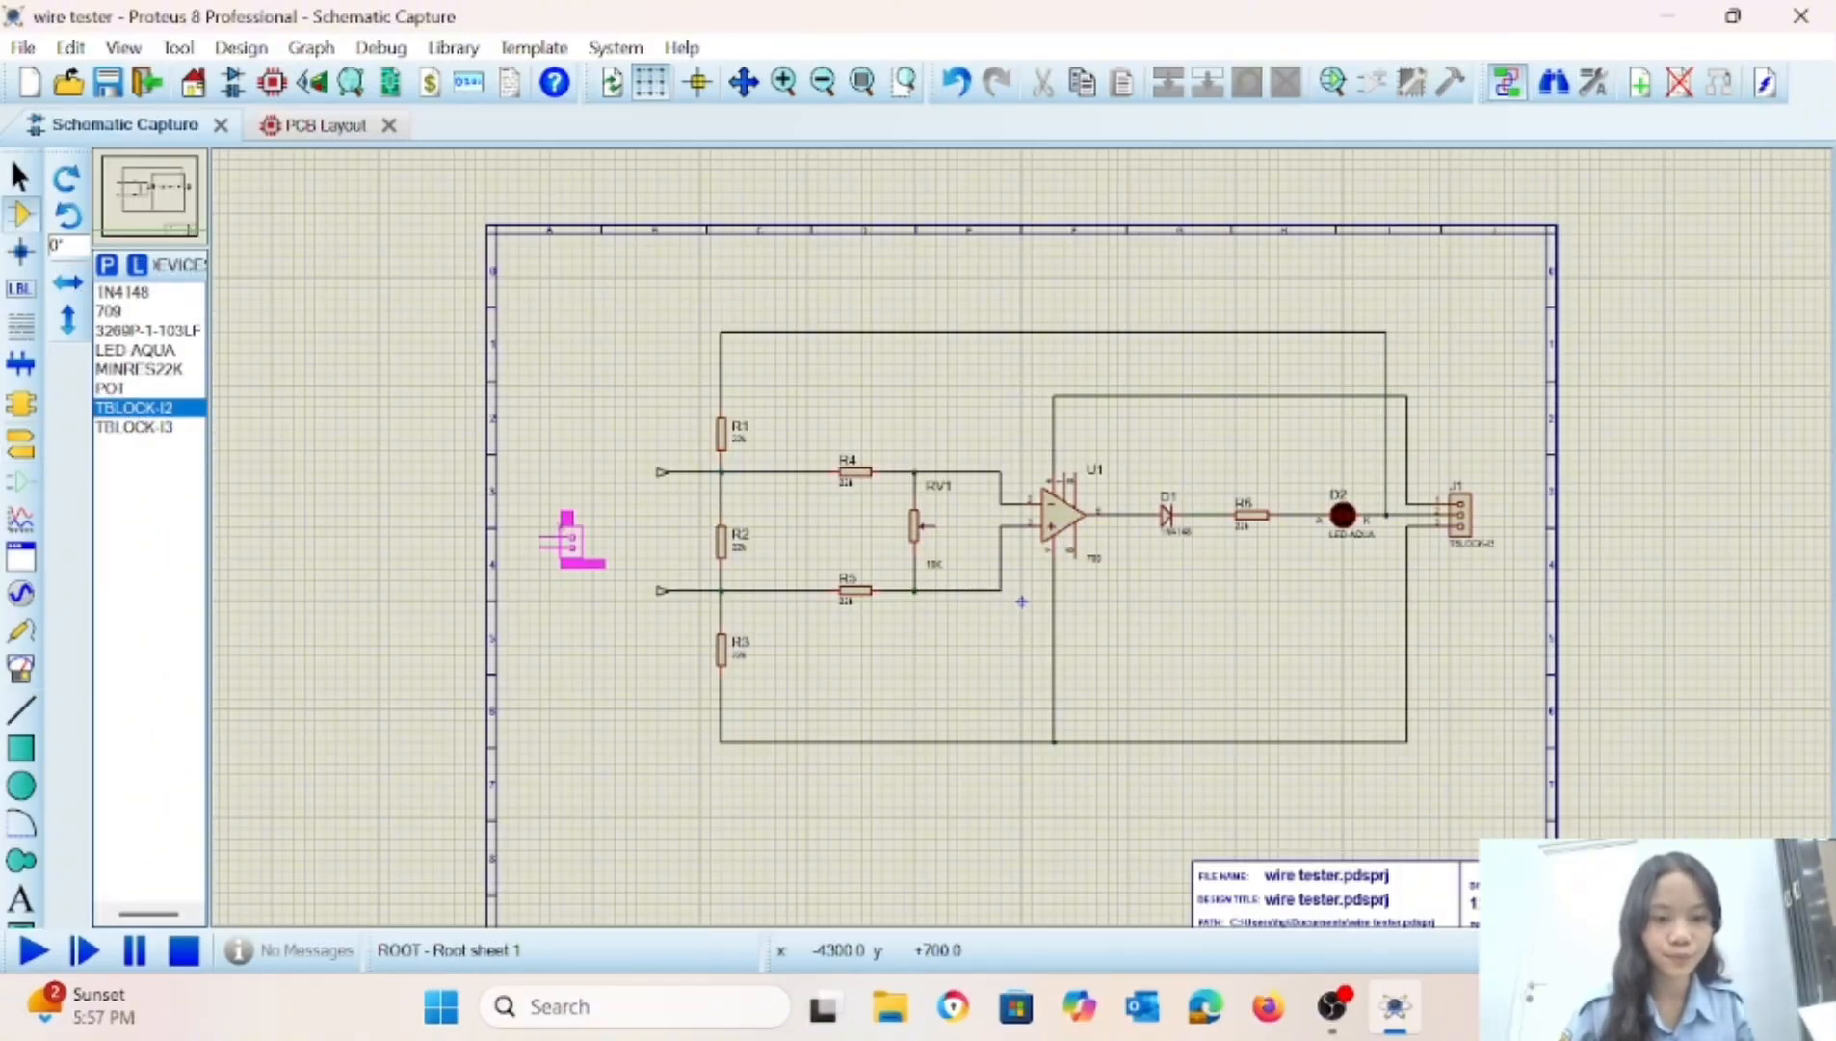
left_click(533, 493)
right_click(554, 446)
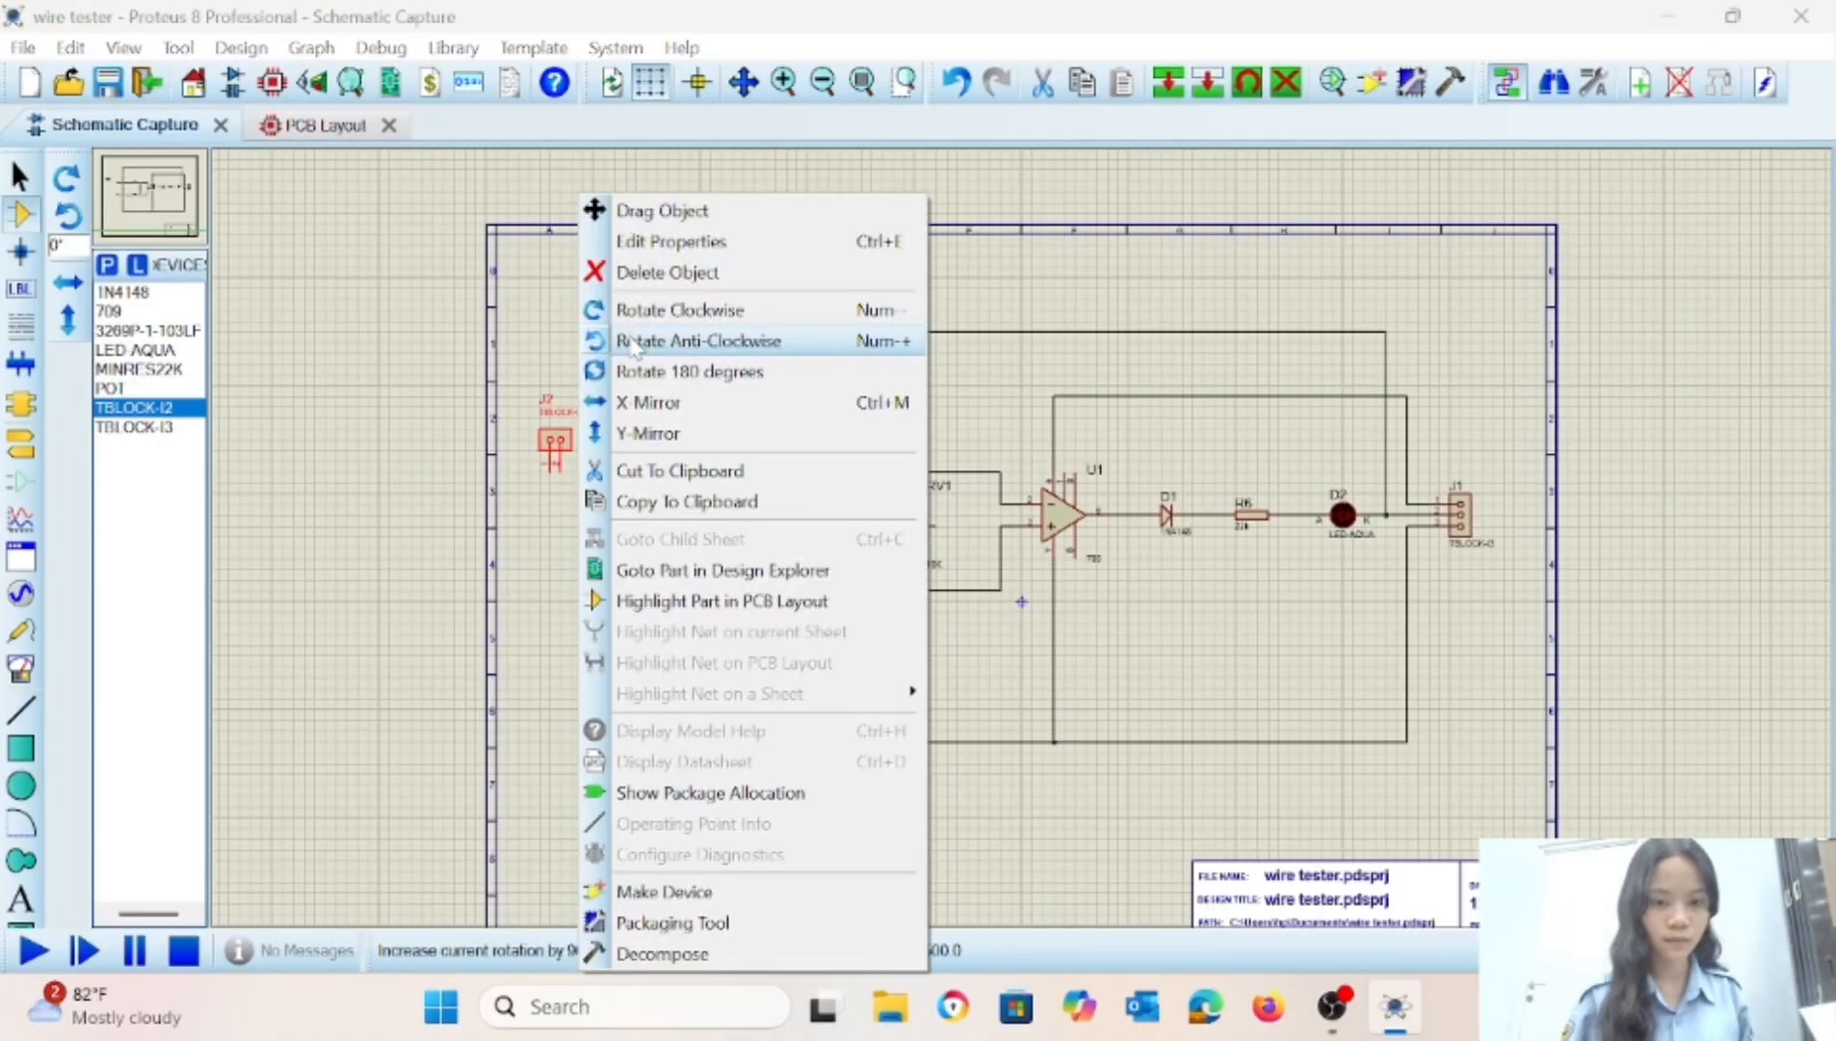
left_click(631, 341)
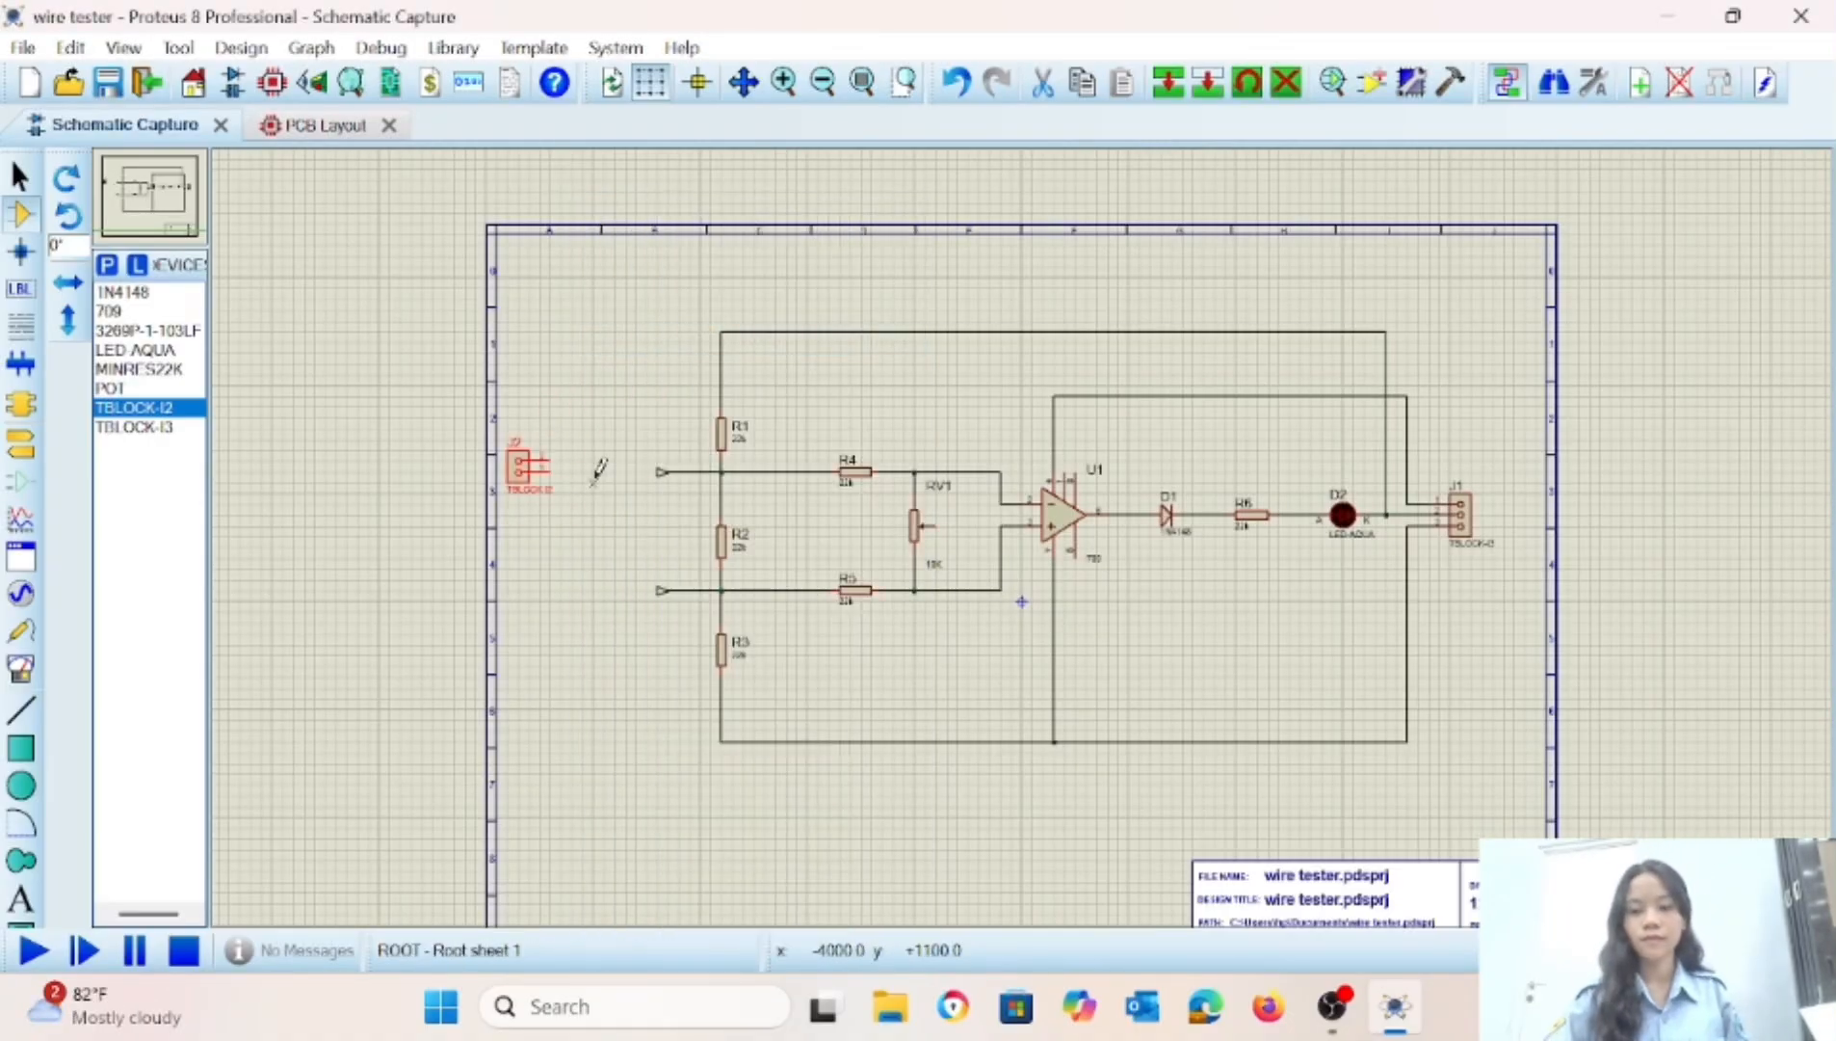
right_click(548, 467)
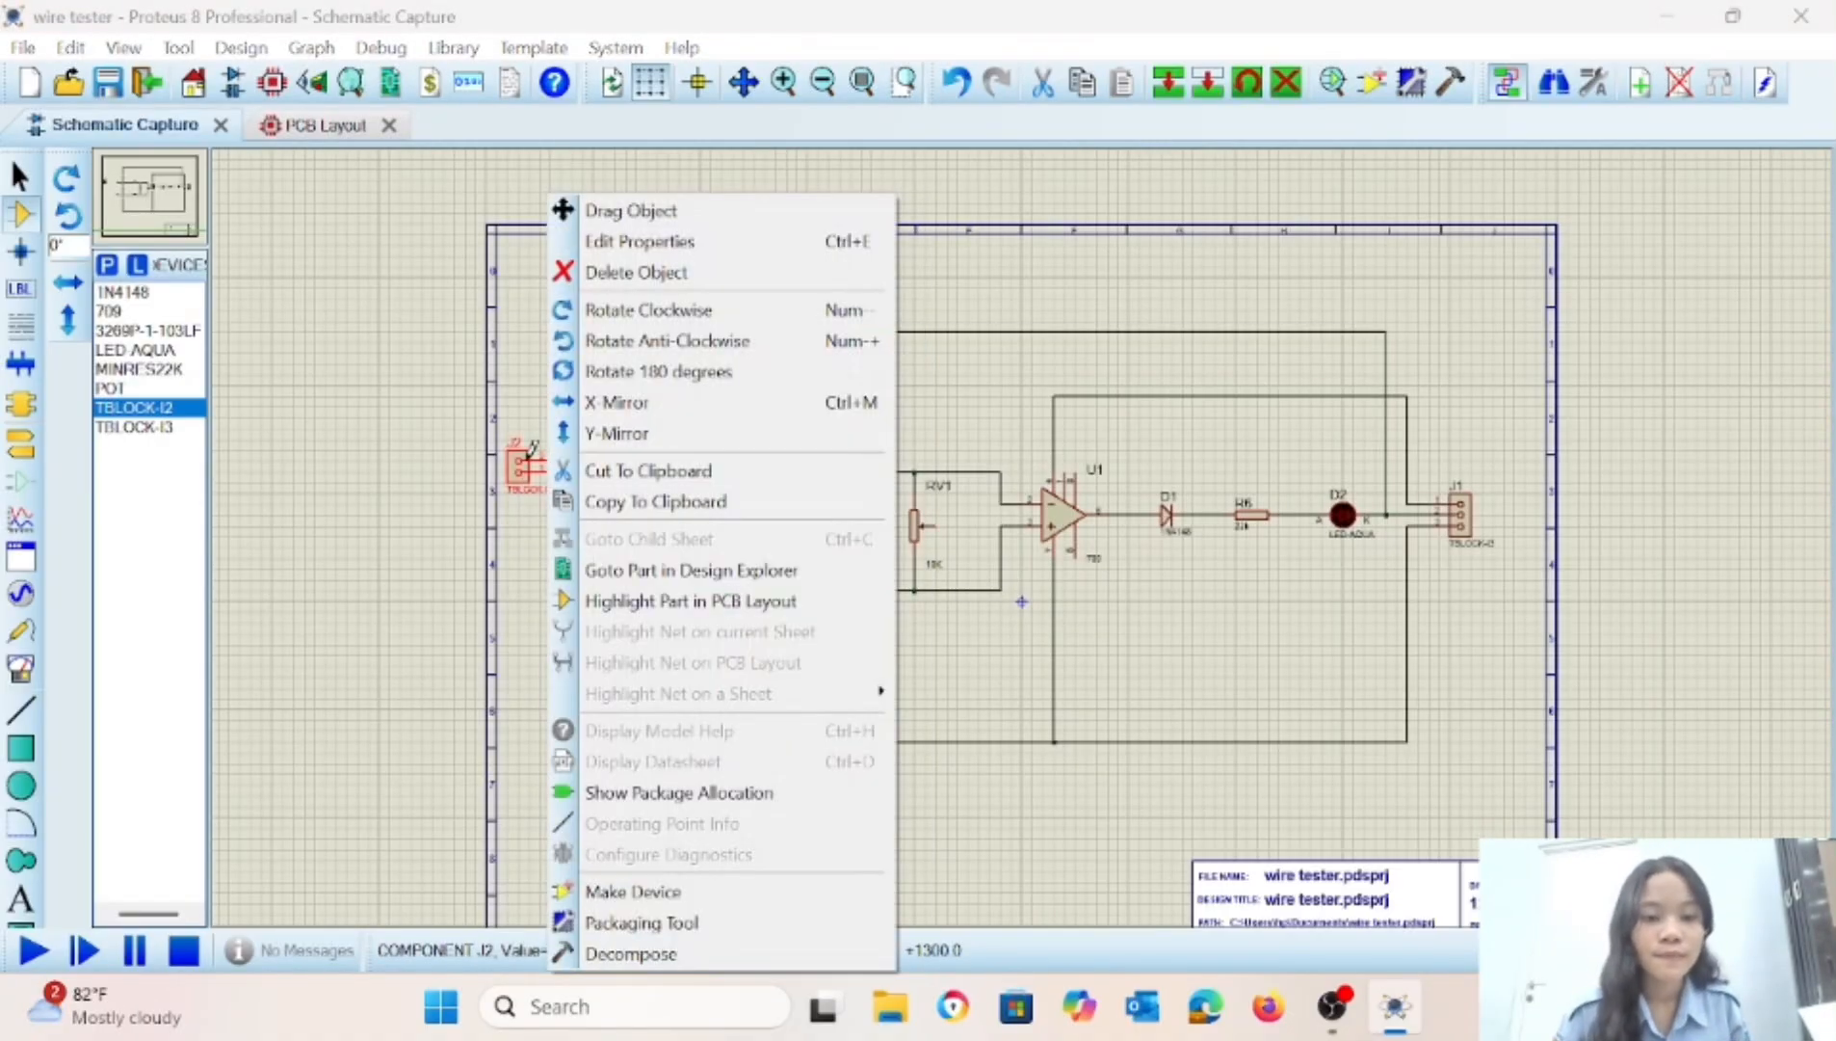
left_click(607, 434)
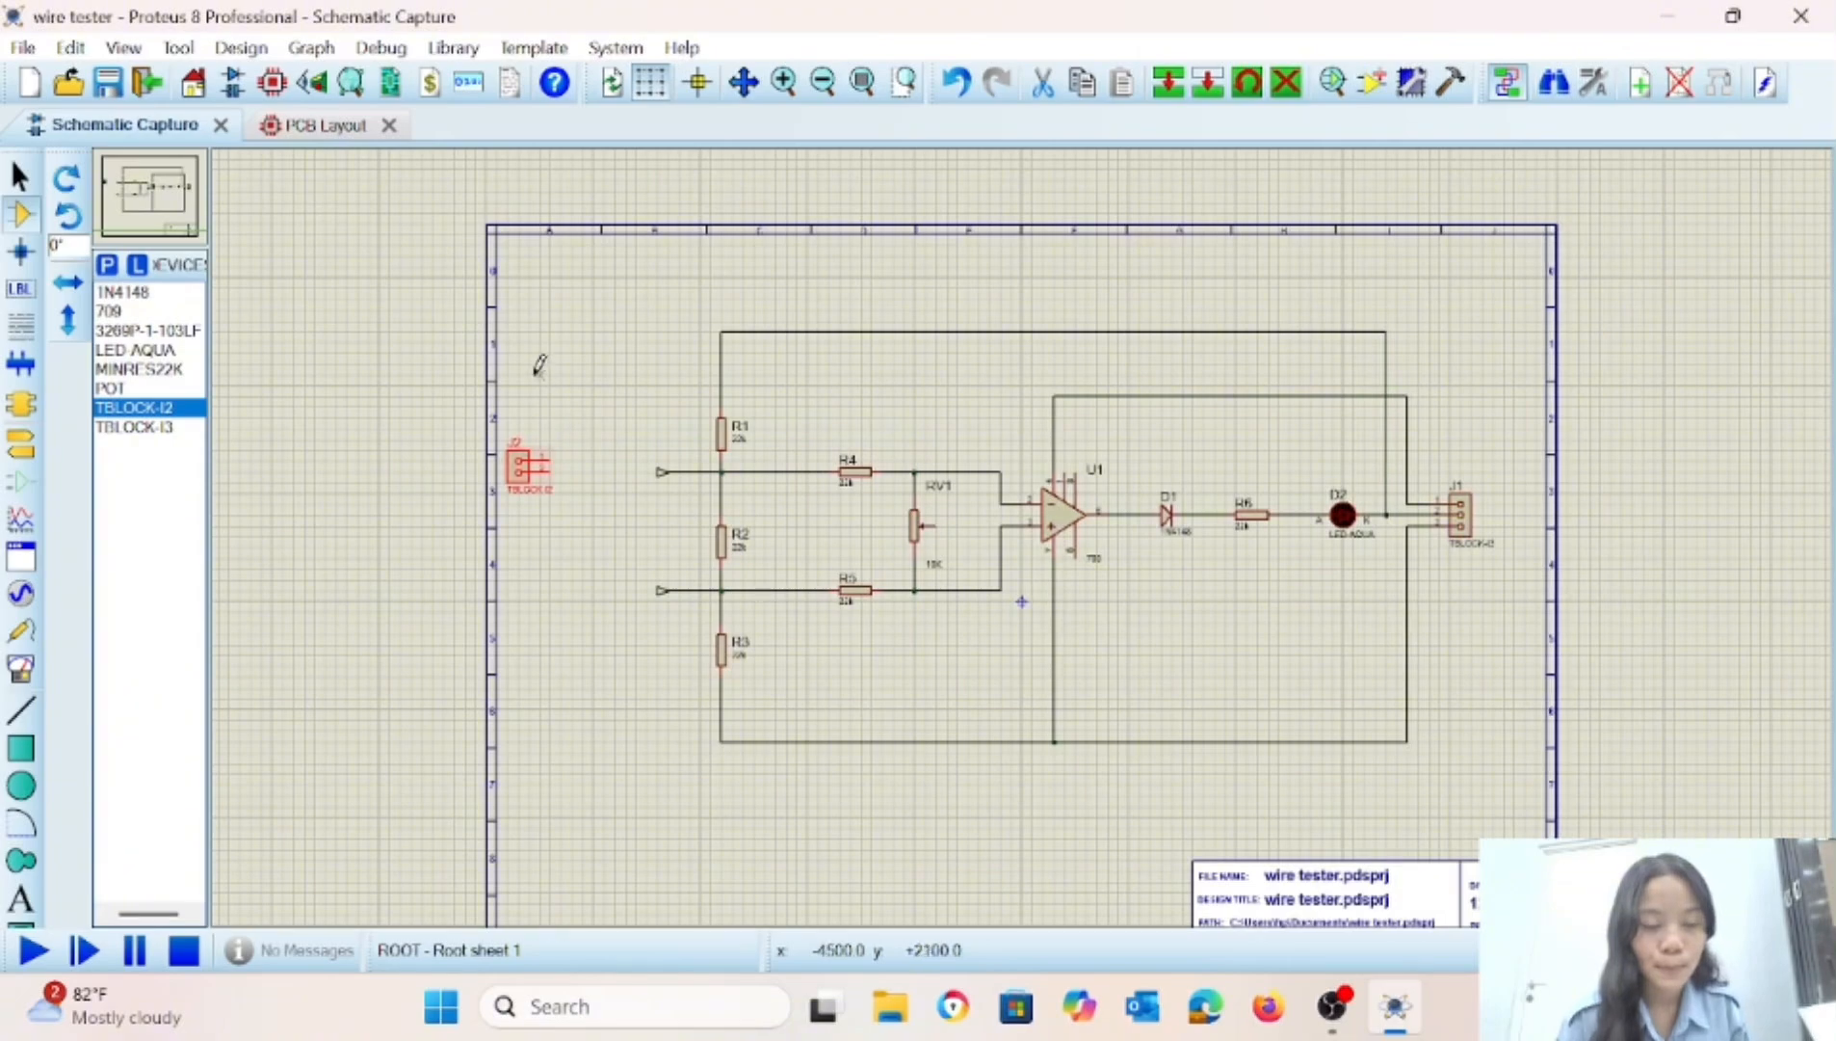
left_click(434, 332)
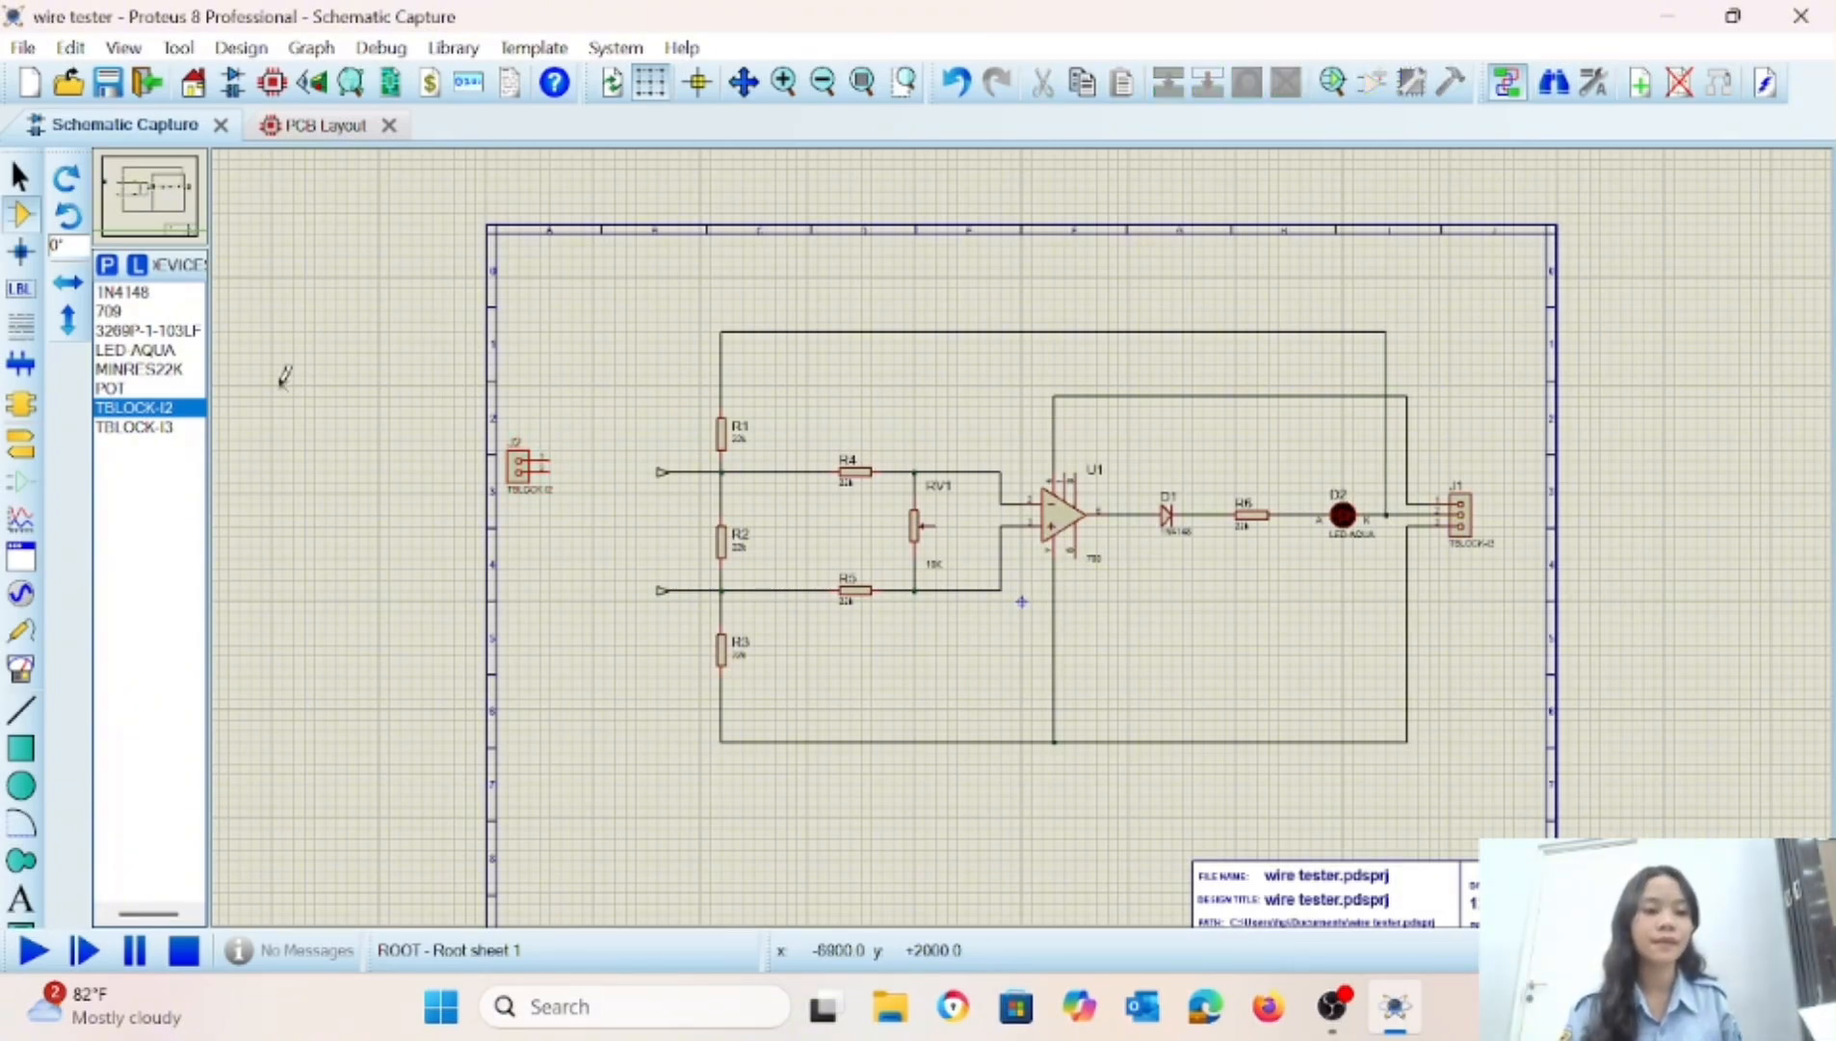
Place two INPUT terminals beside the two-pin terminal block J2, X-mirror both and connect them to its pins.
left_click(21, 443)
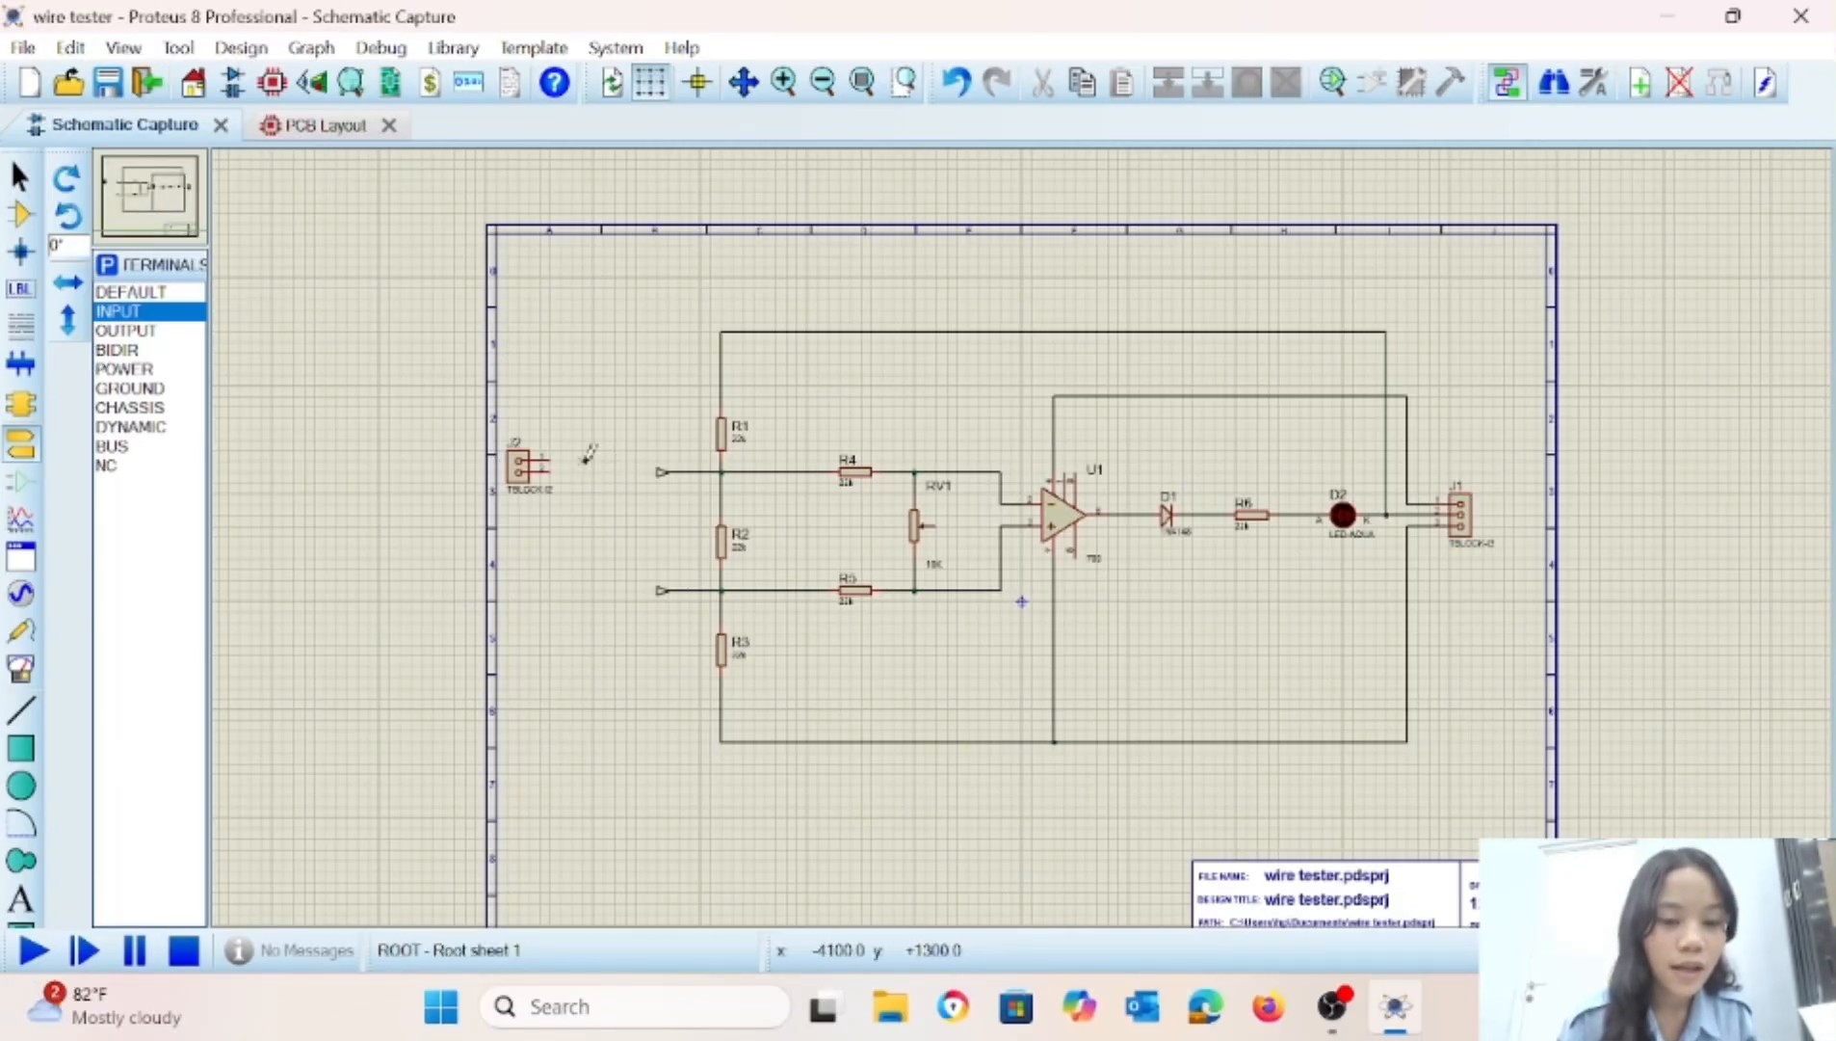
left_click(580, 462)
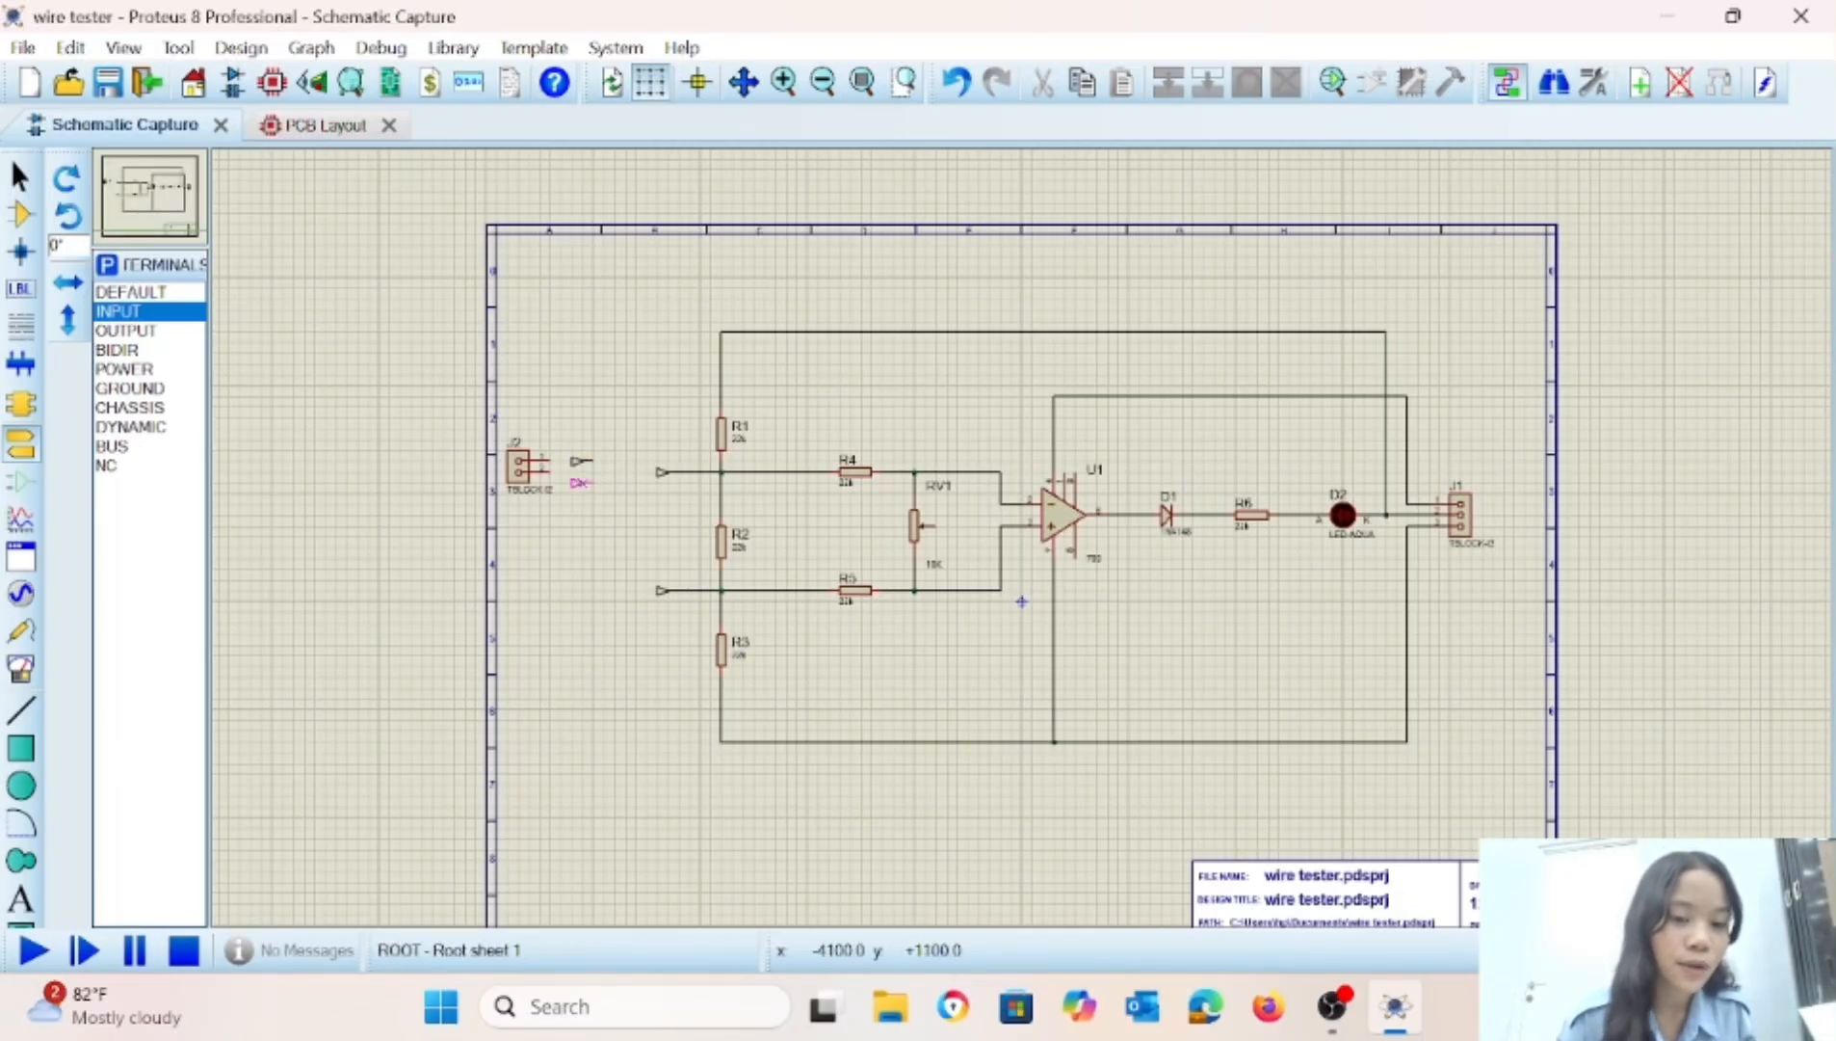
right_click(590, 458)
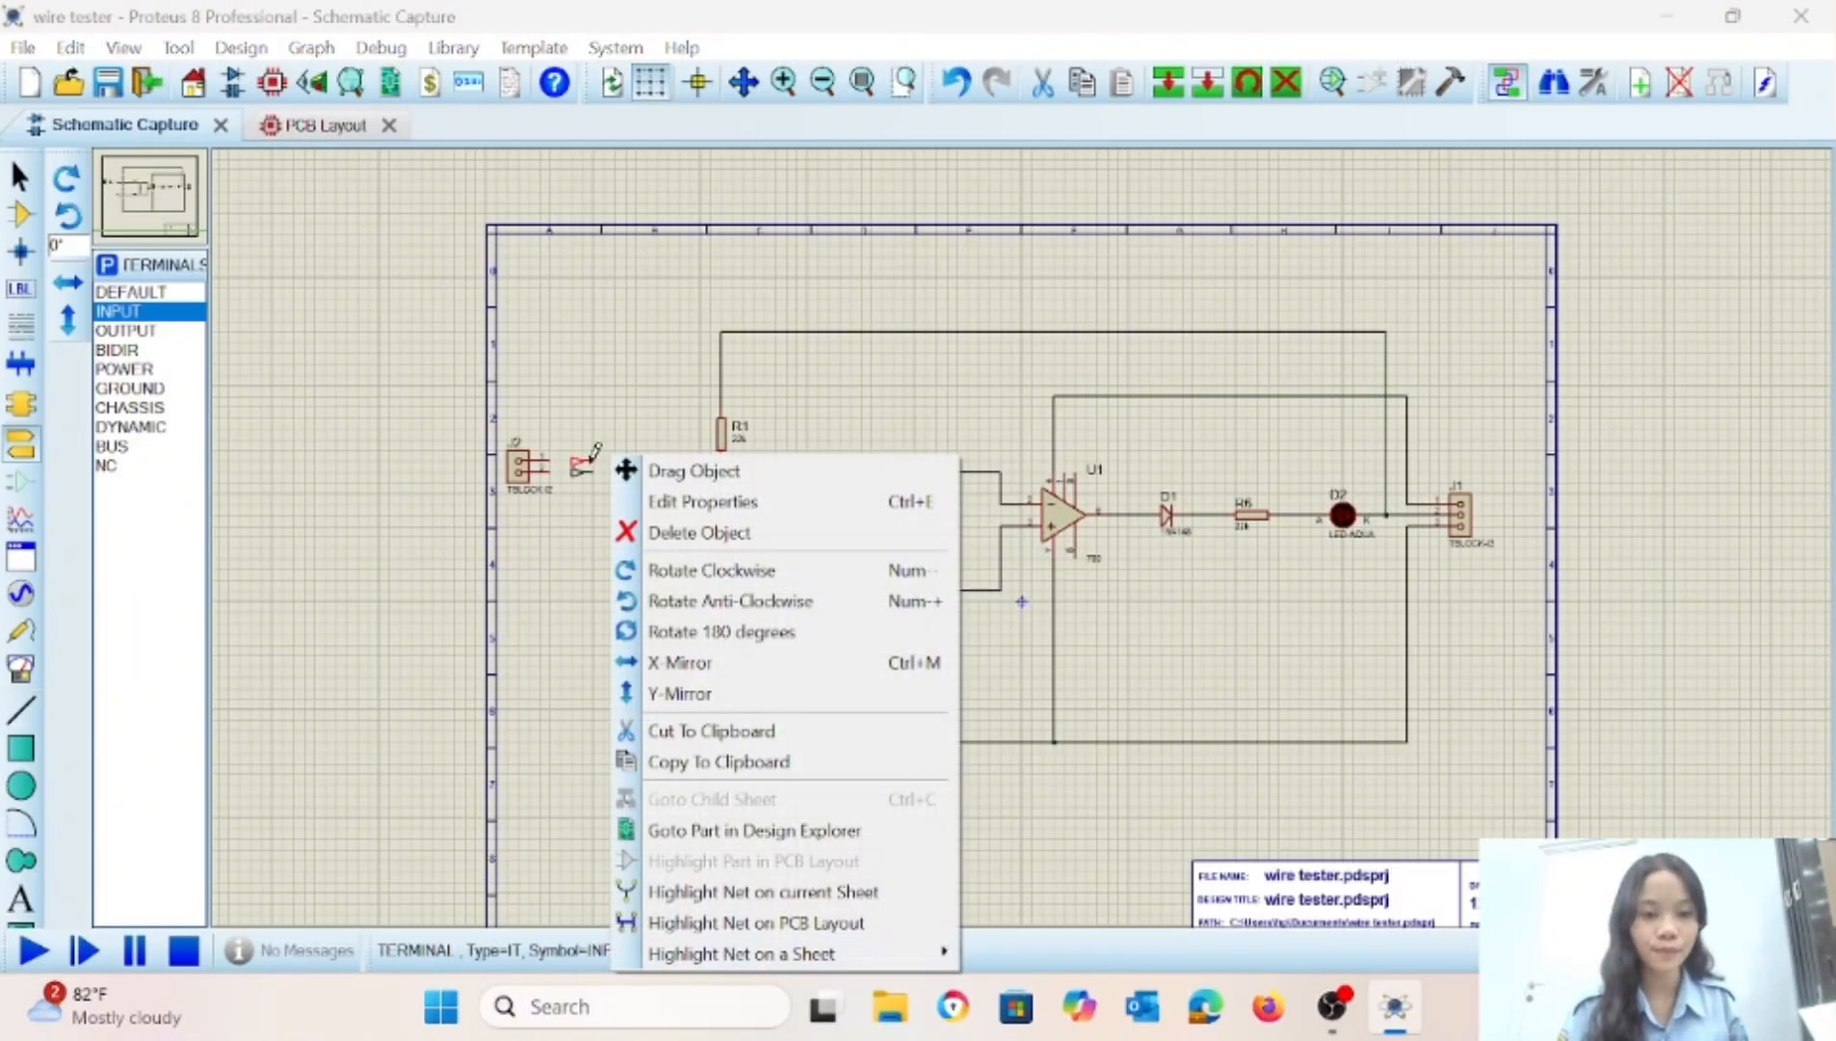
left_click(681, 664)
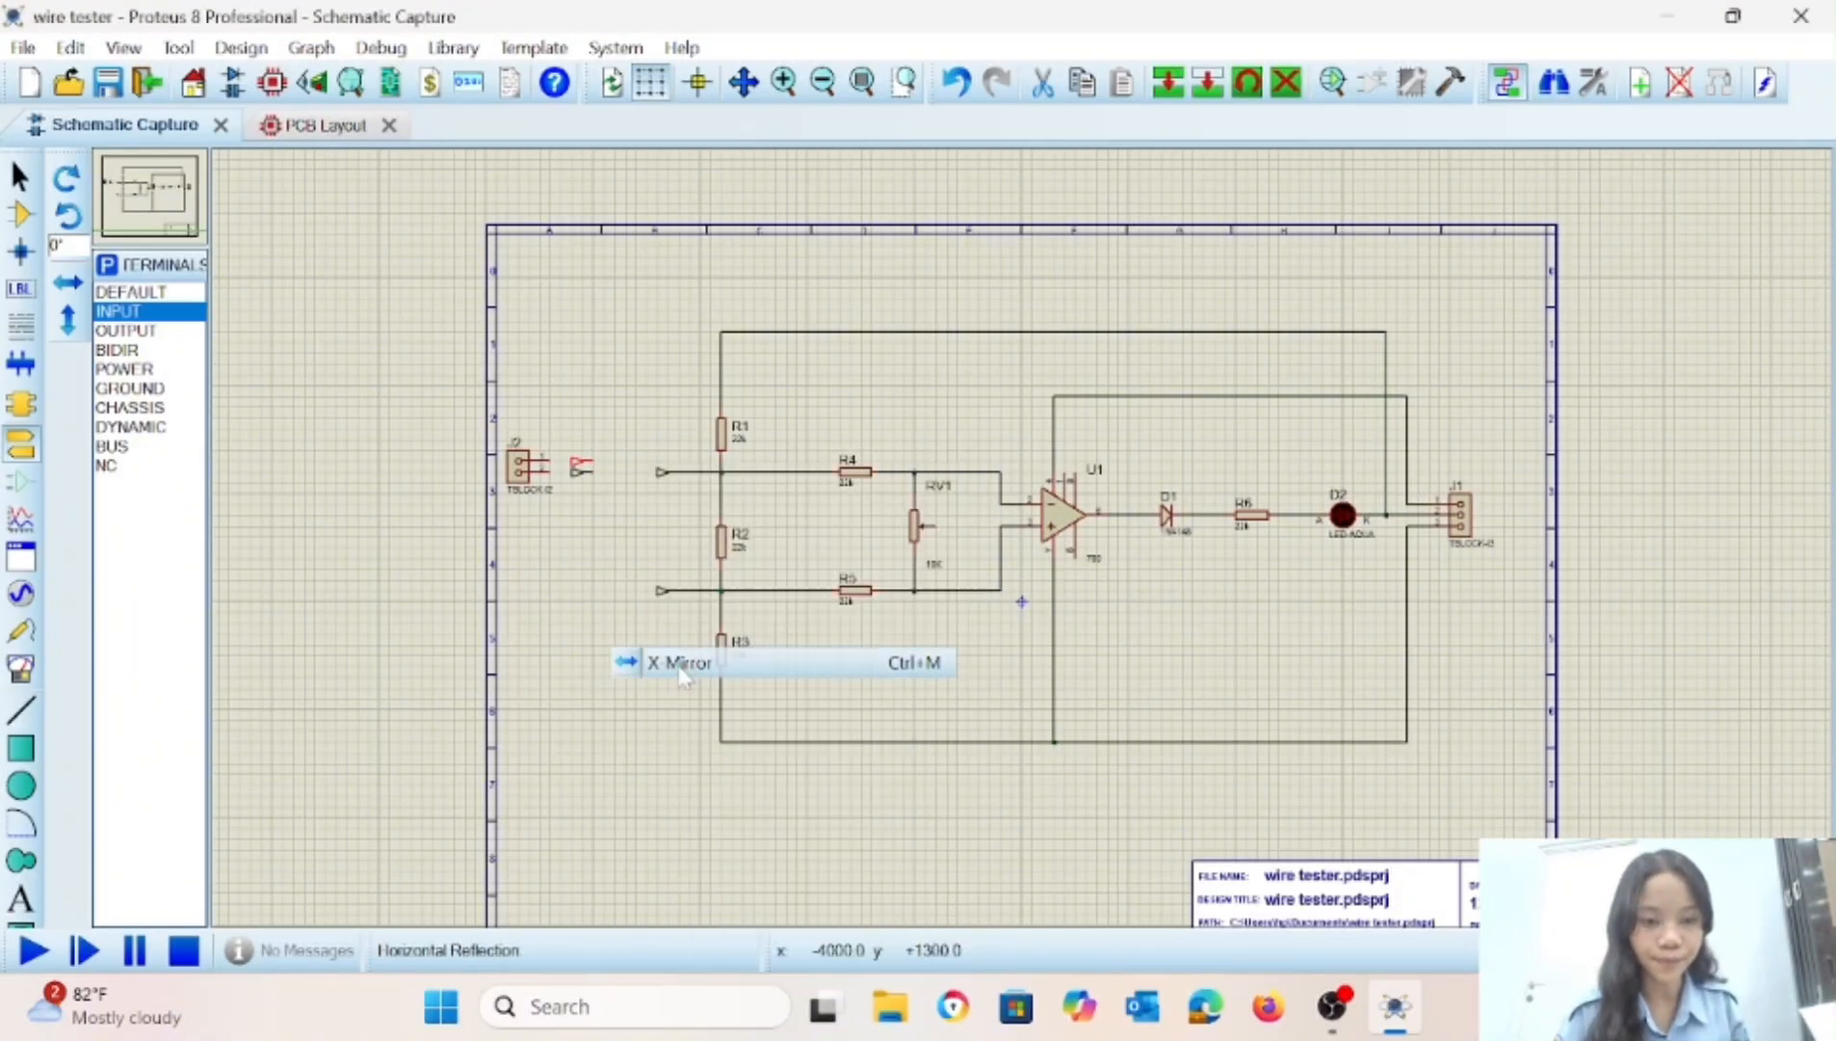
right_click(583, 472)
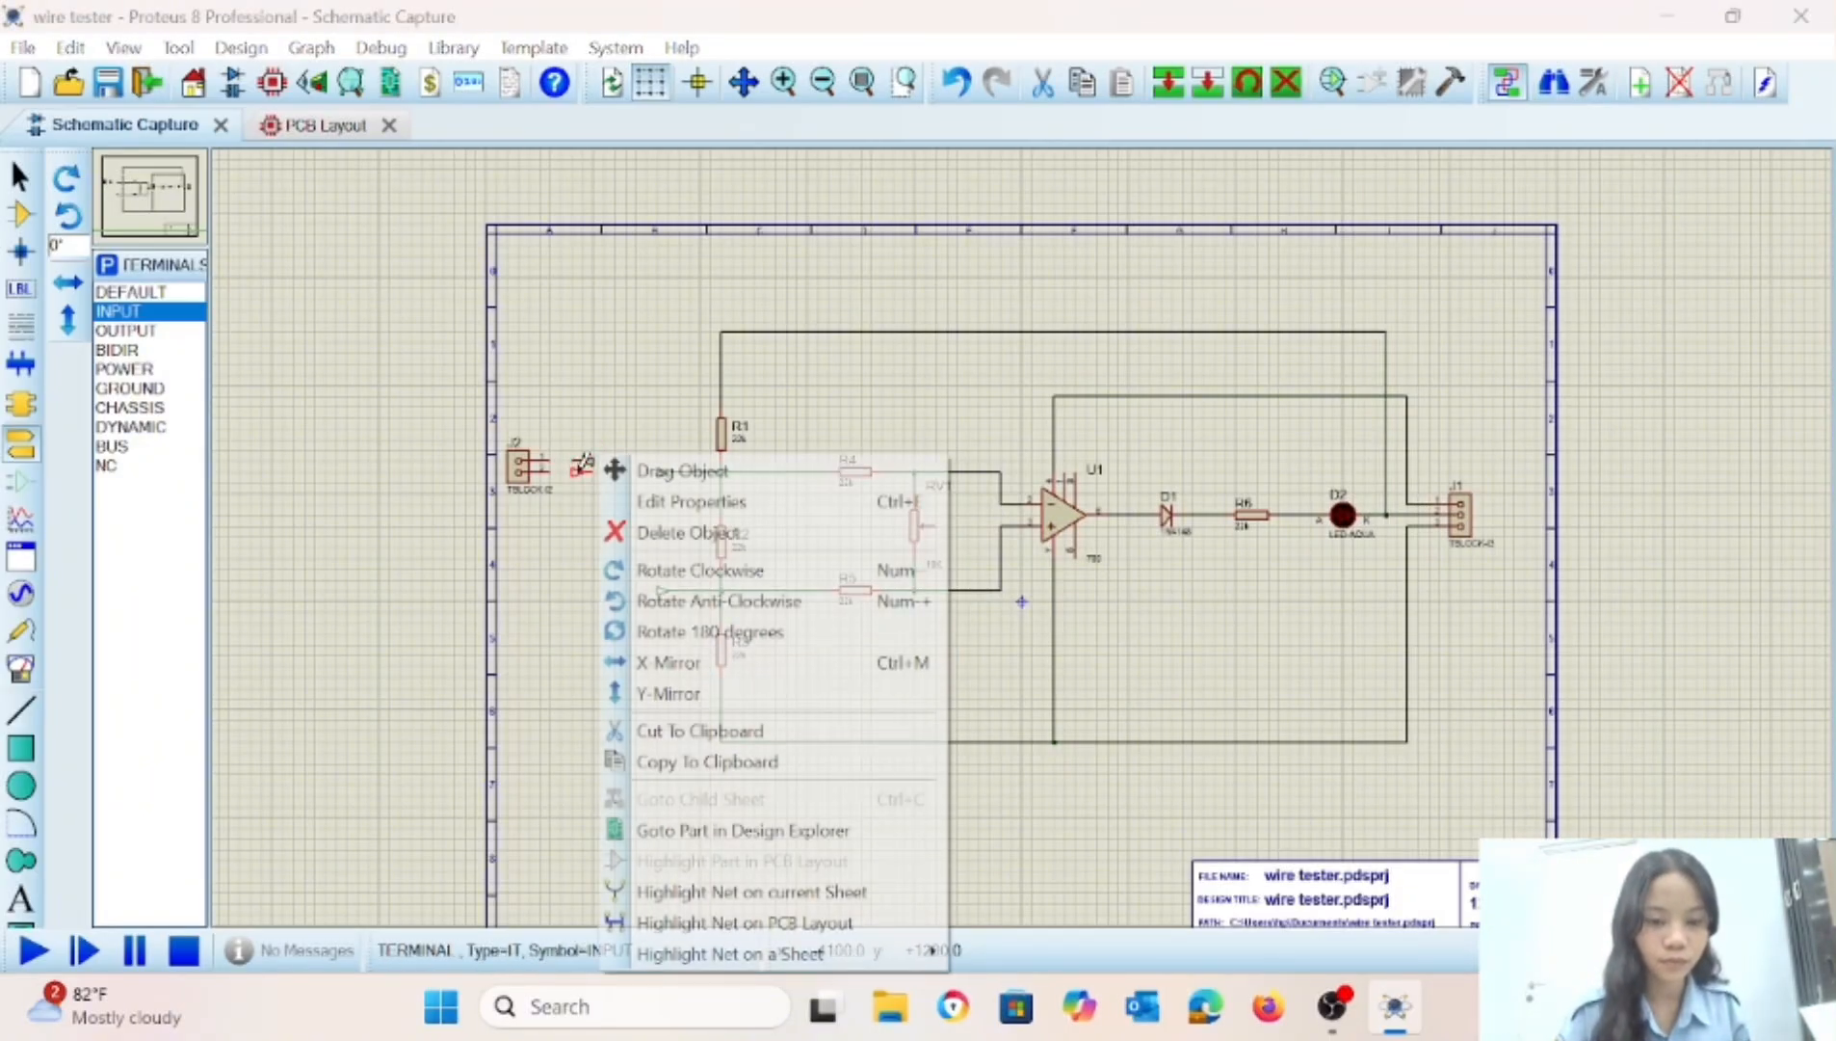
left_click(662, 664)
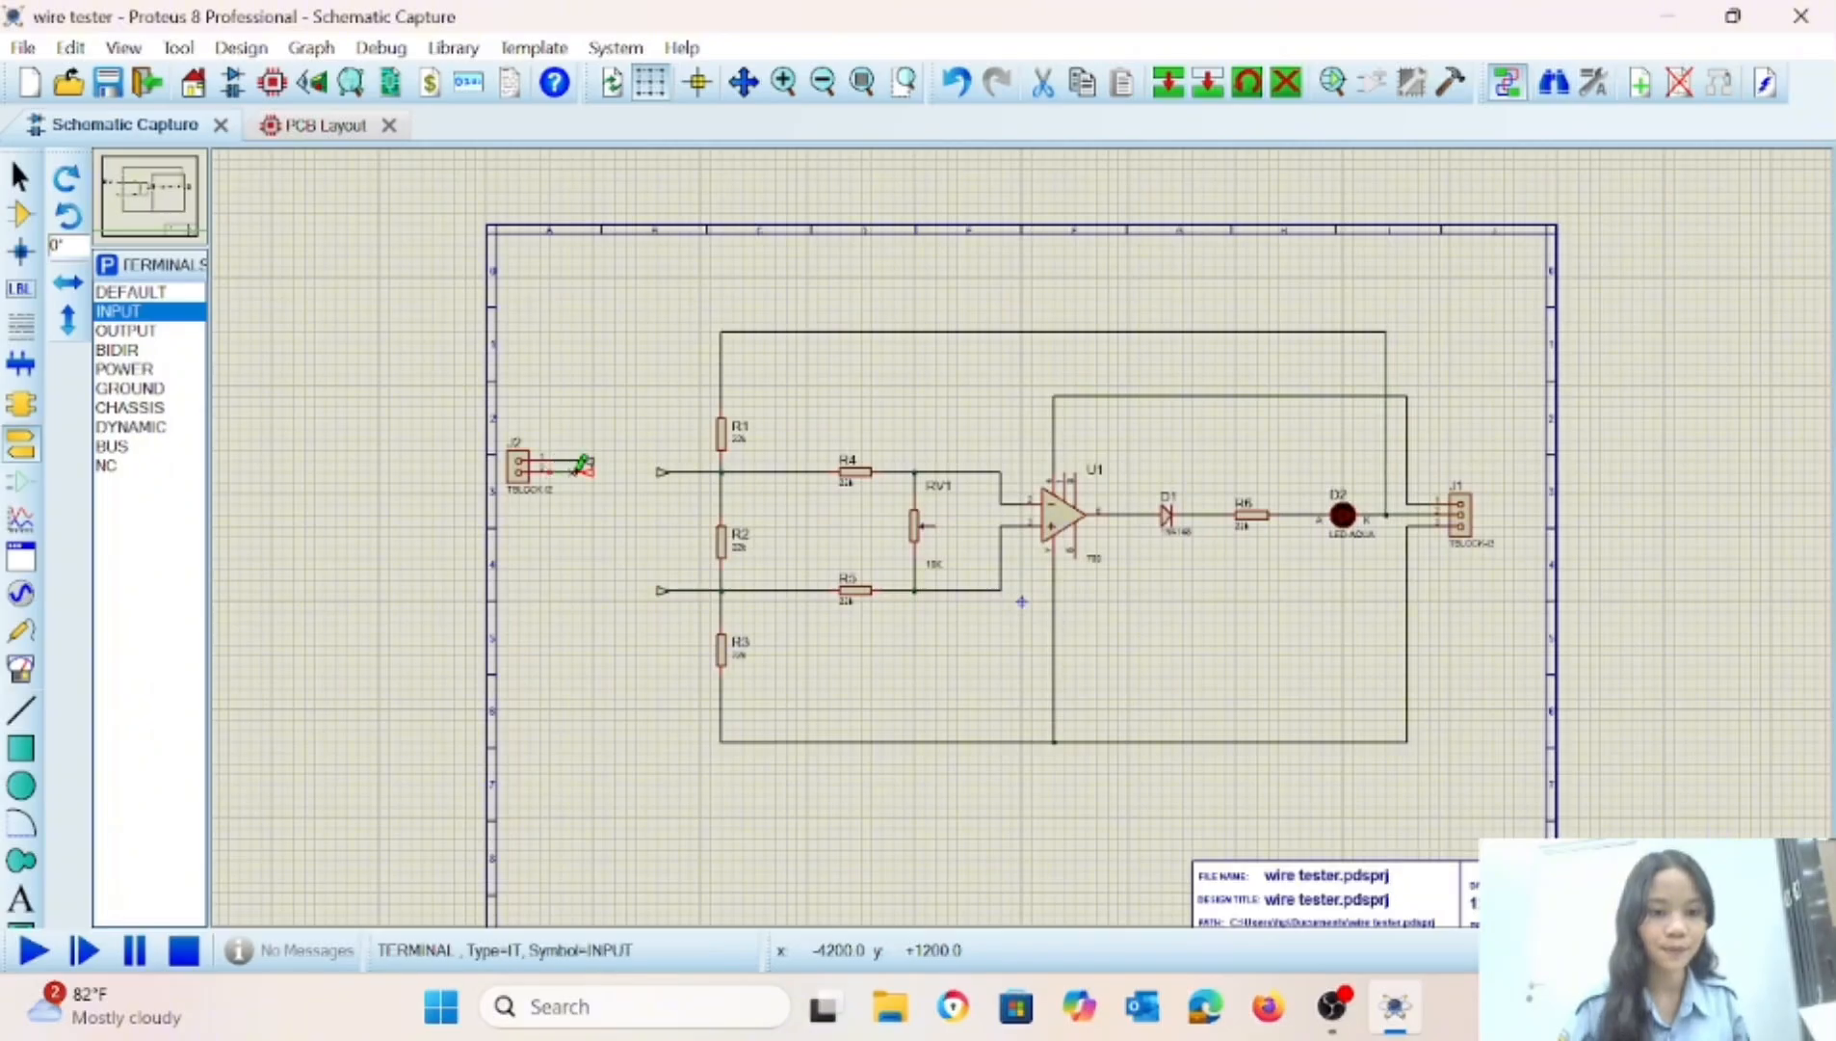
Select the whole circuit including J2 and its terminals, and shift it slightly right and down on the sheet.
left_click_drag(494, 316, 1492, 774)
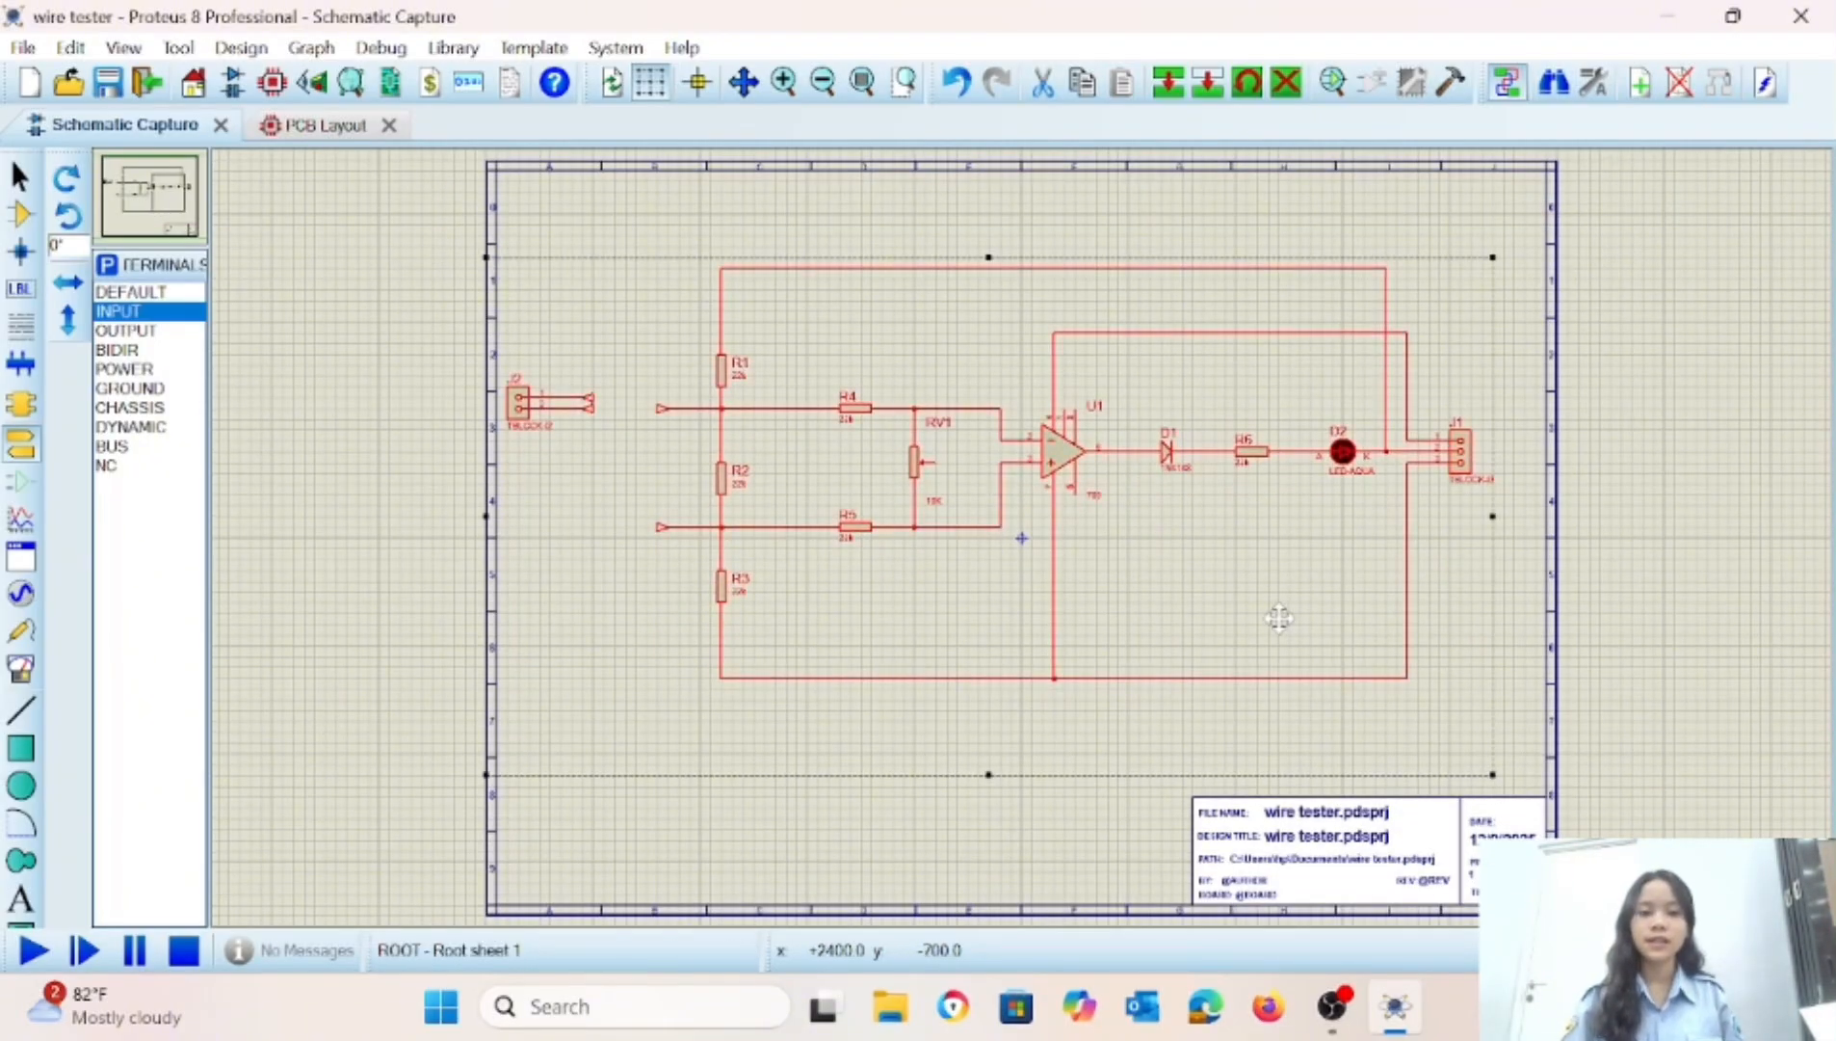
left_click_drag(1291, 622, 1295, 625)
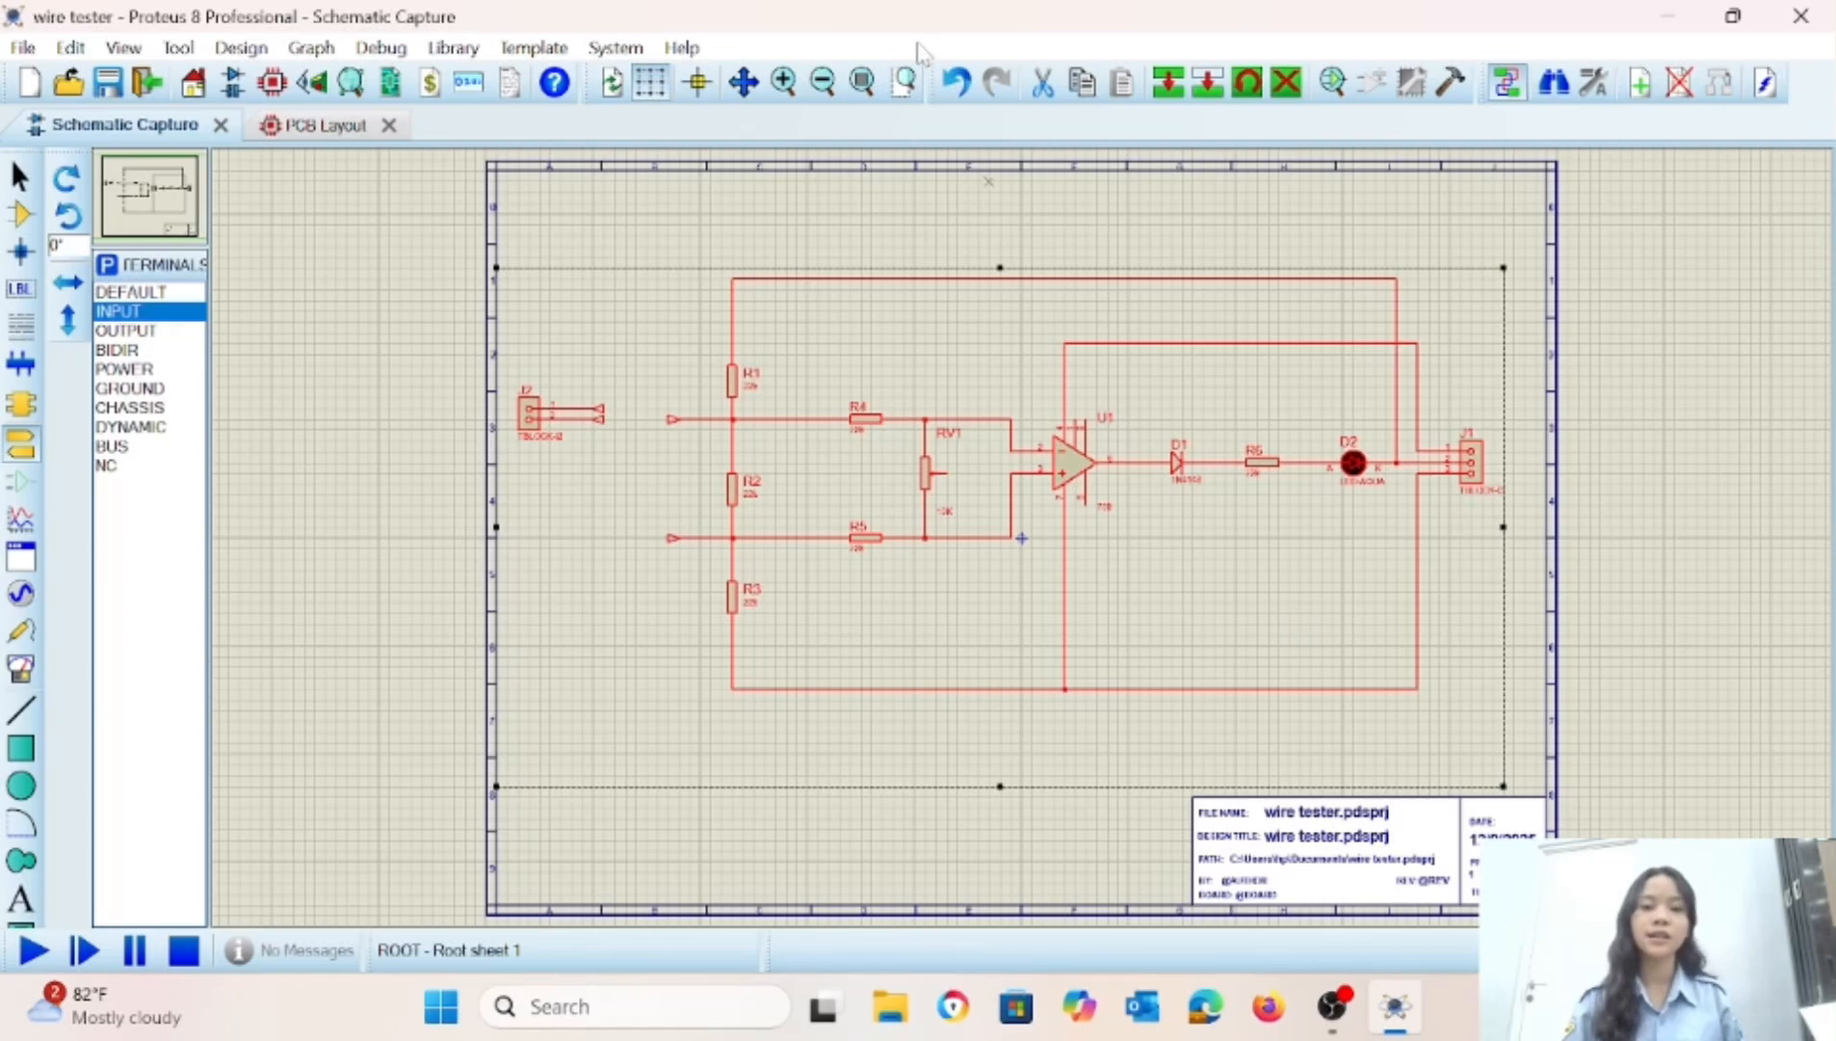
left_click(415, 292)
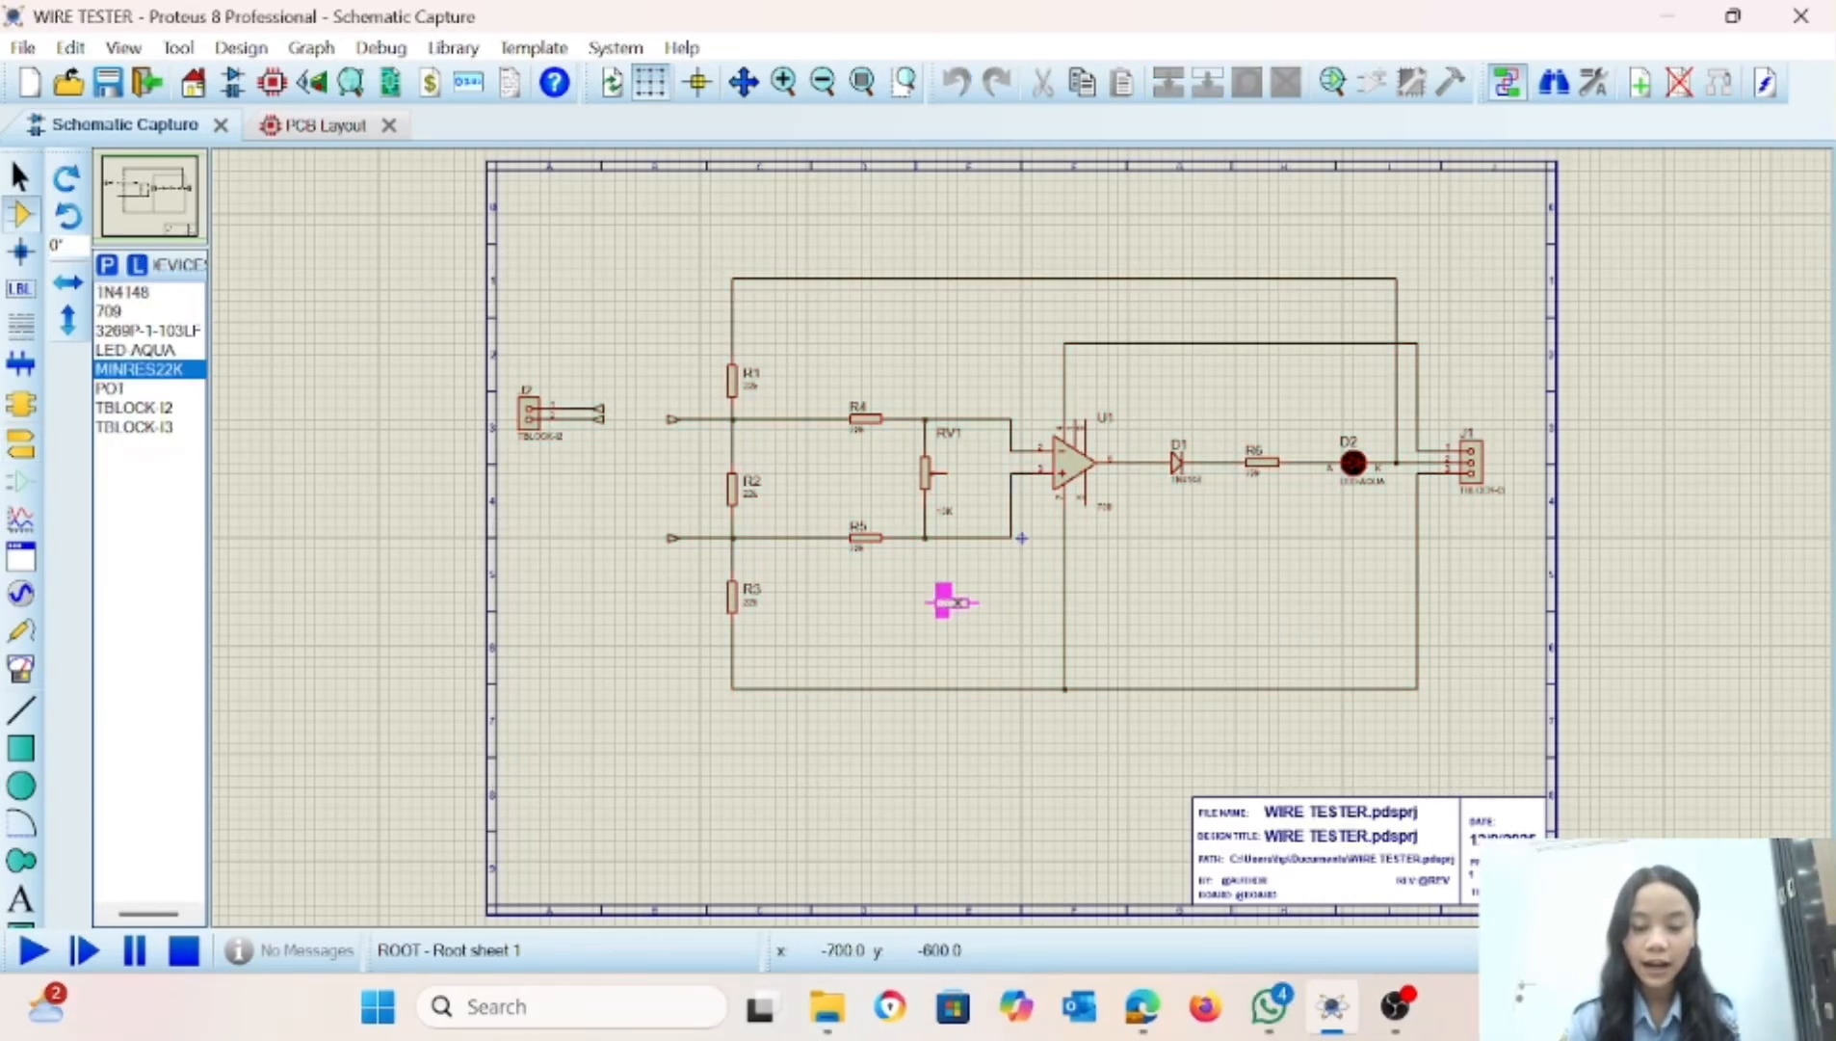
Place a MINRES22K resistor below RV1, rotate it to vertical and align it under RV1's wiper pin.
left_click(956, 605)
right_click(954, 597)
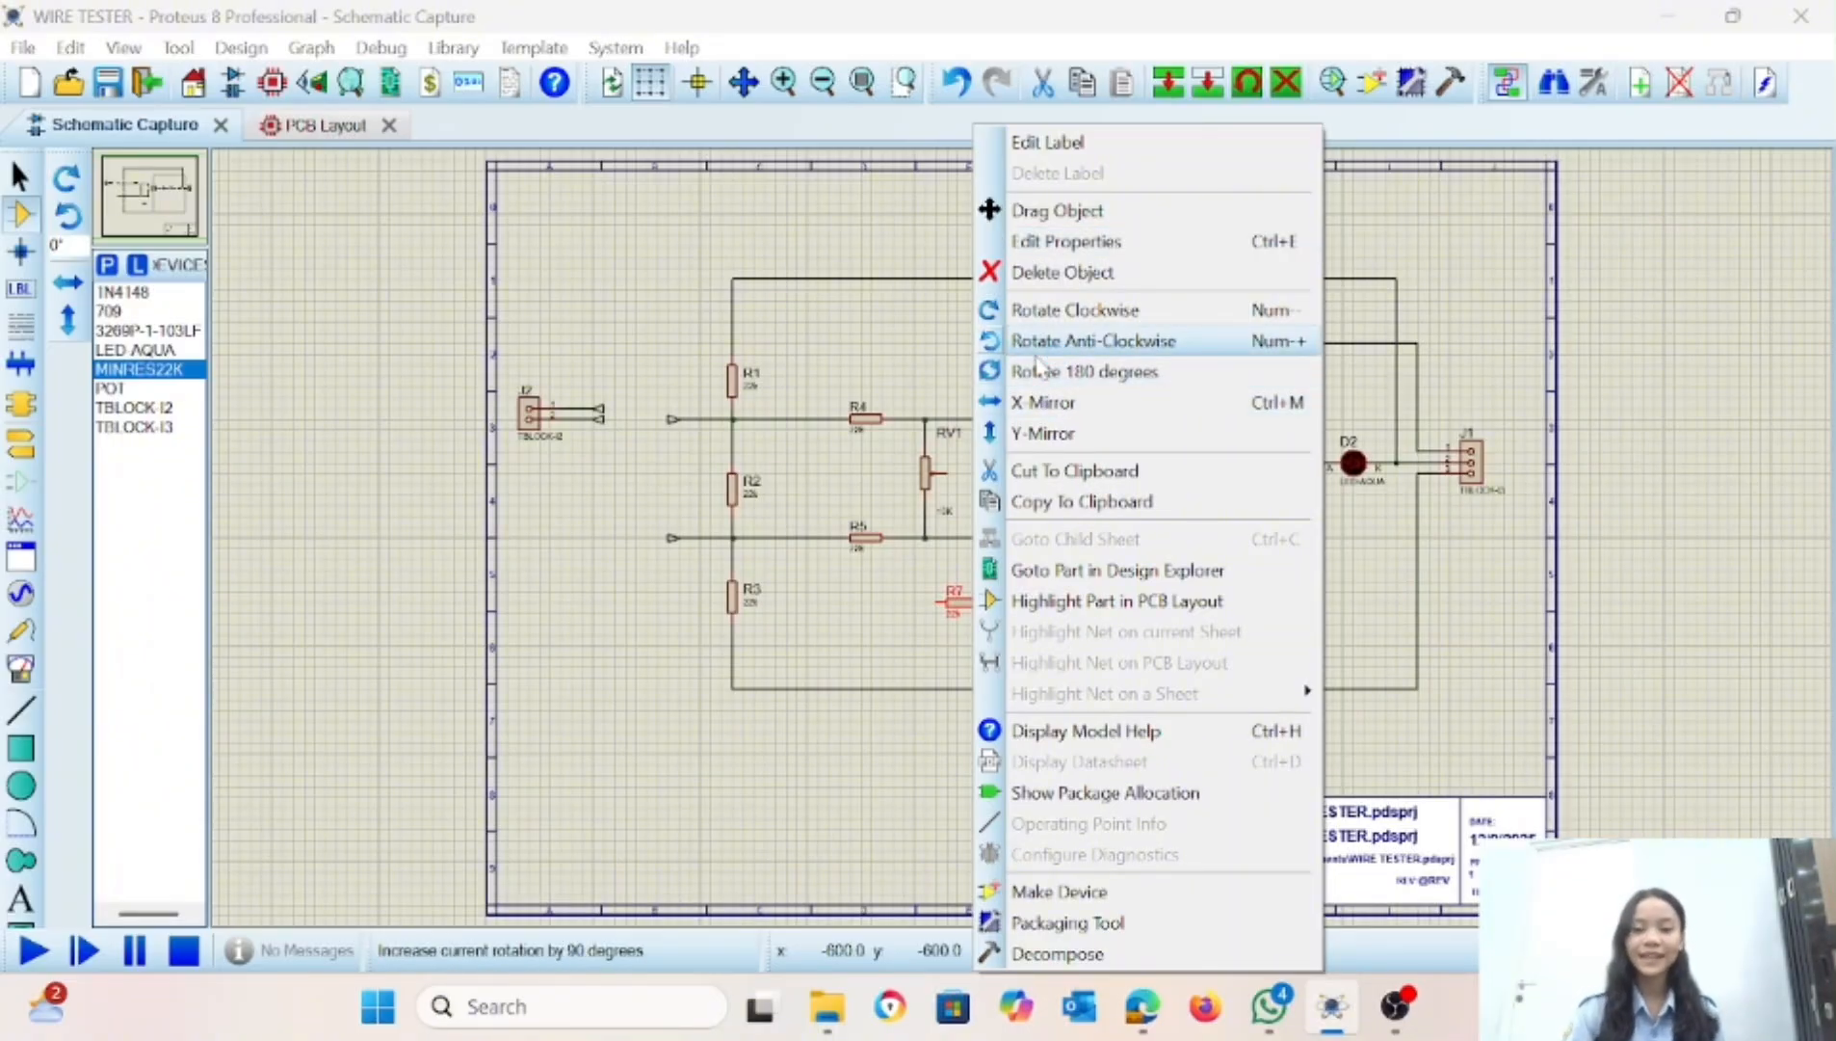
left_click(1037, 347)
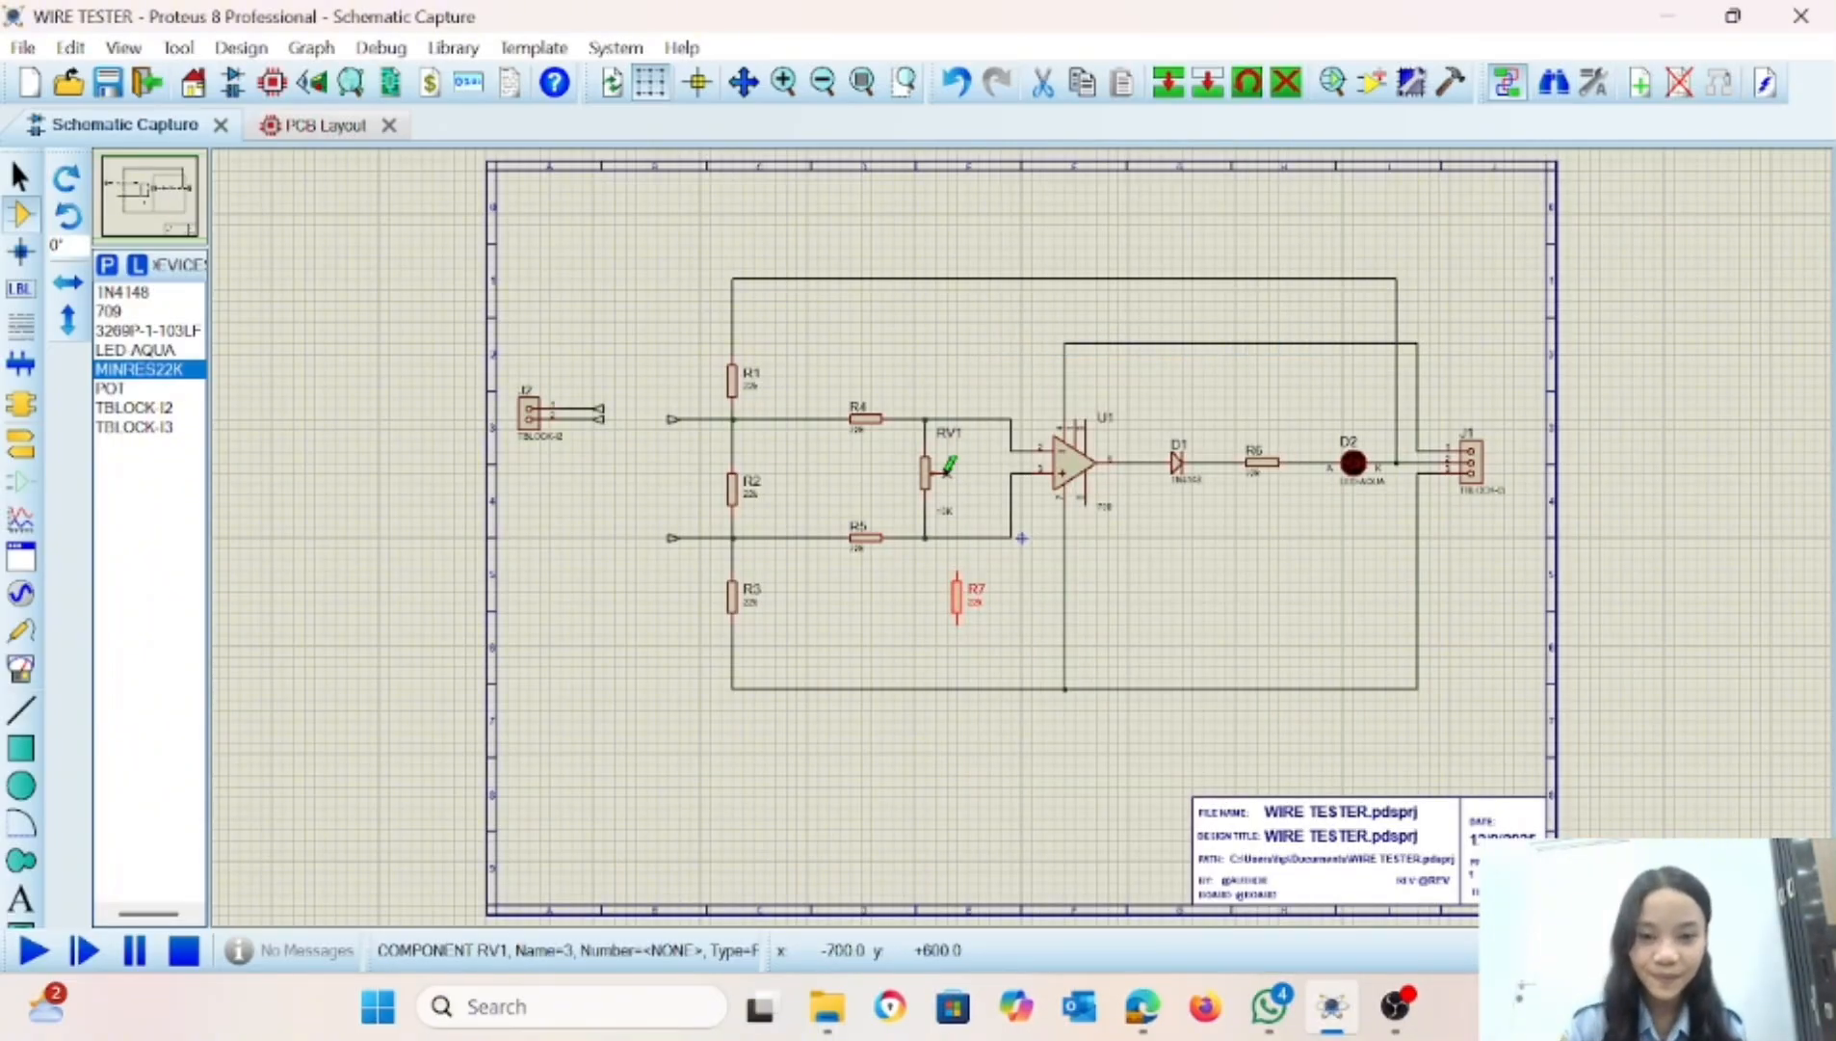
left_click(947, 470)
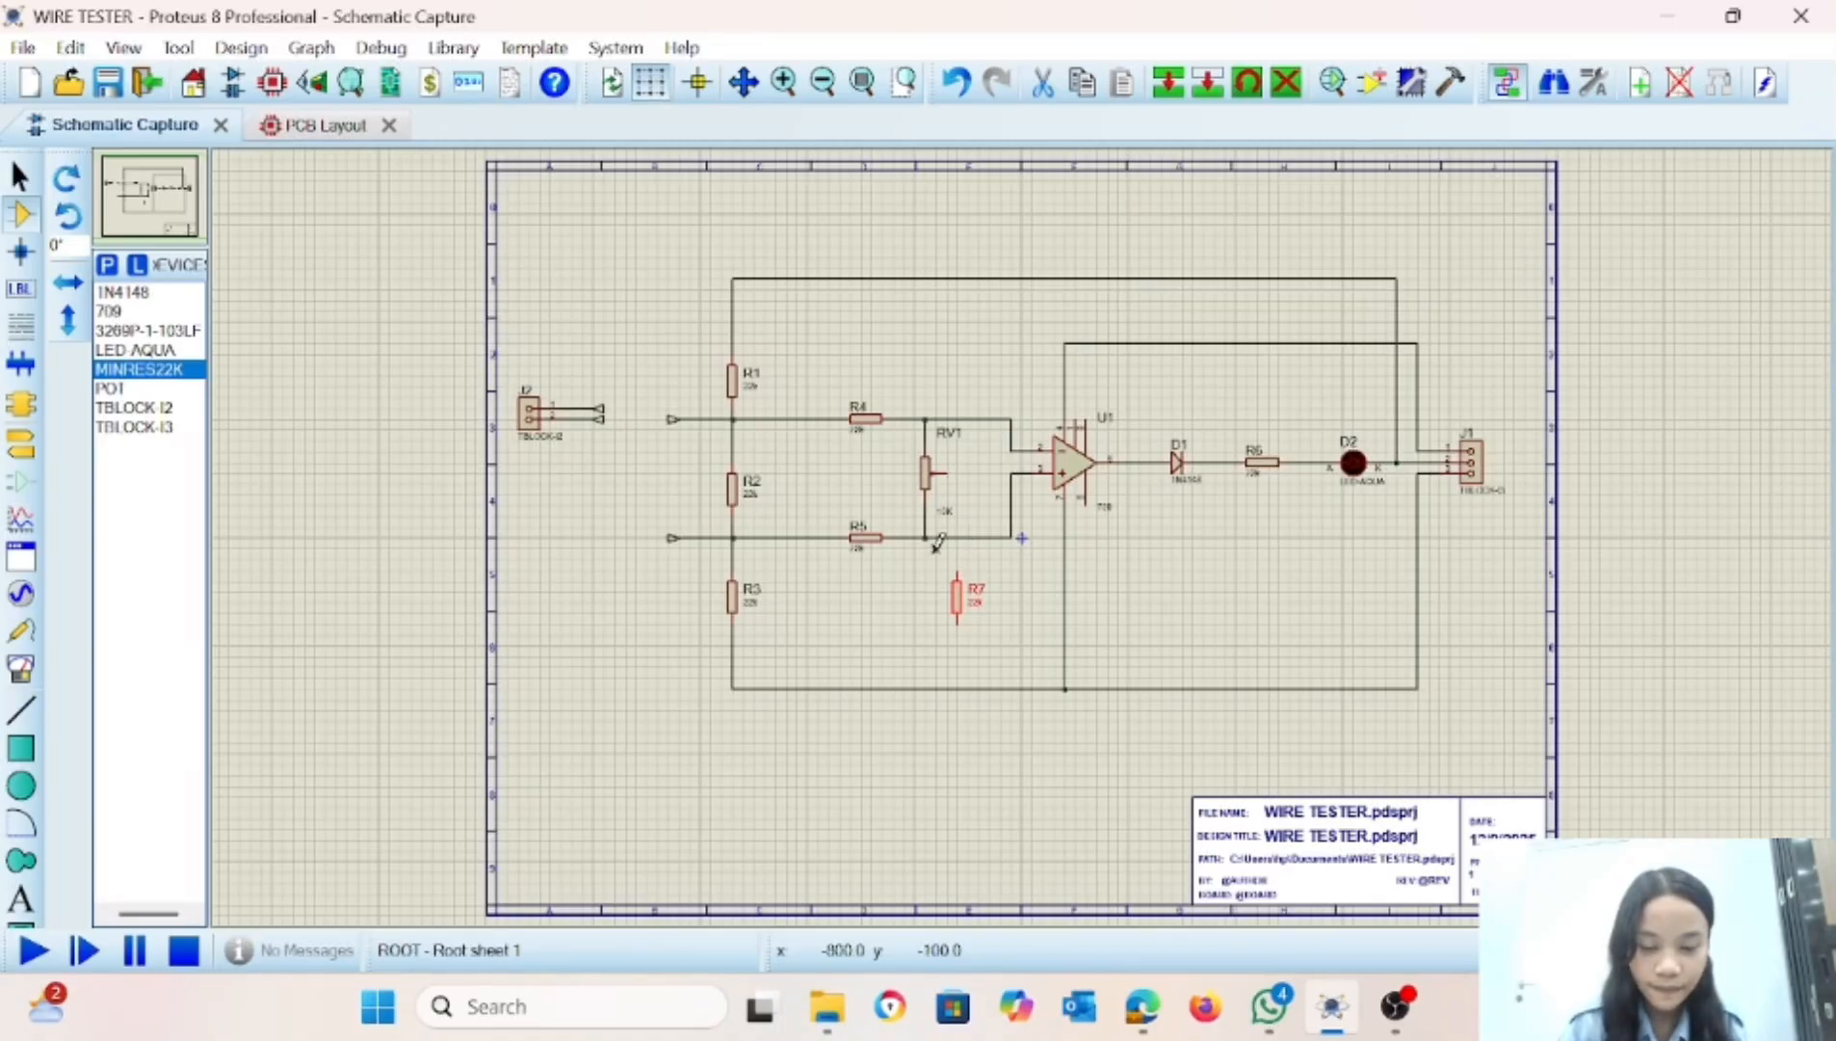
left_click_drag(935, 547, 967, 621)
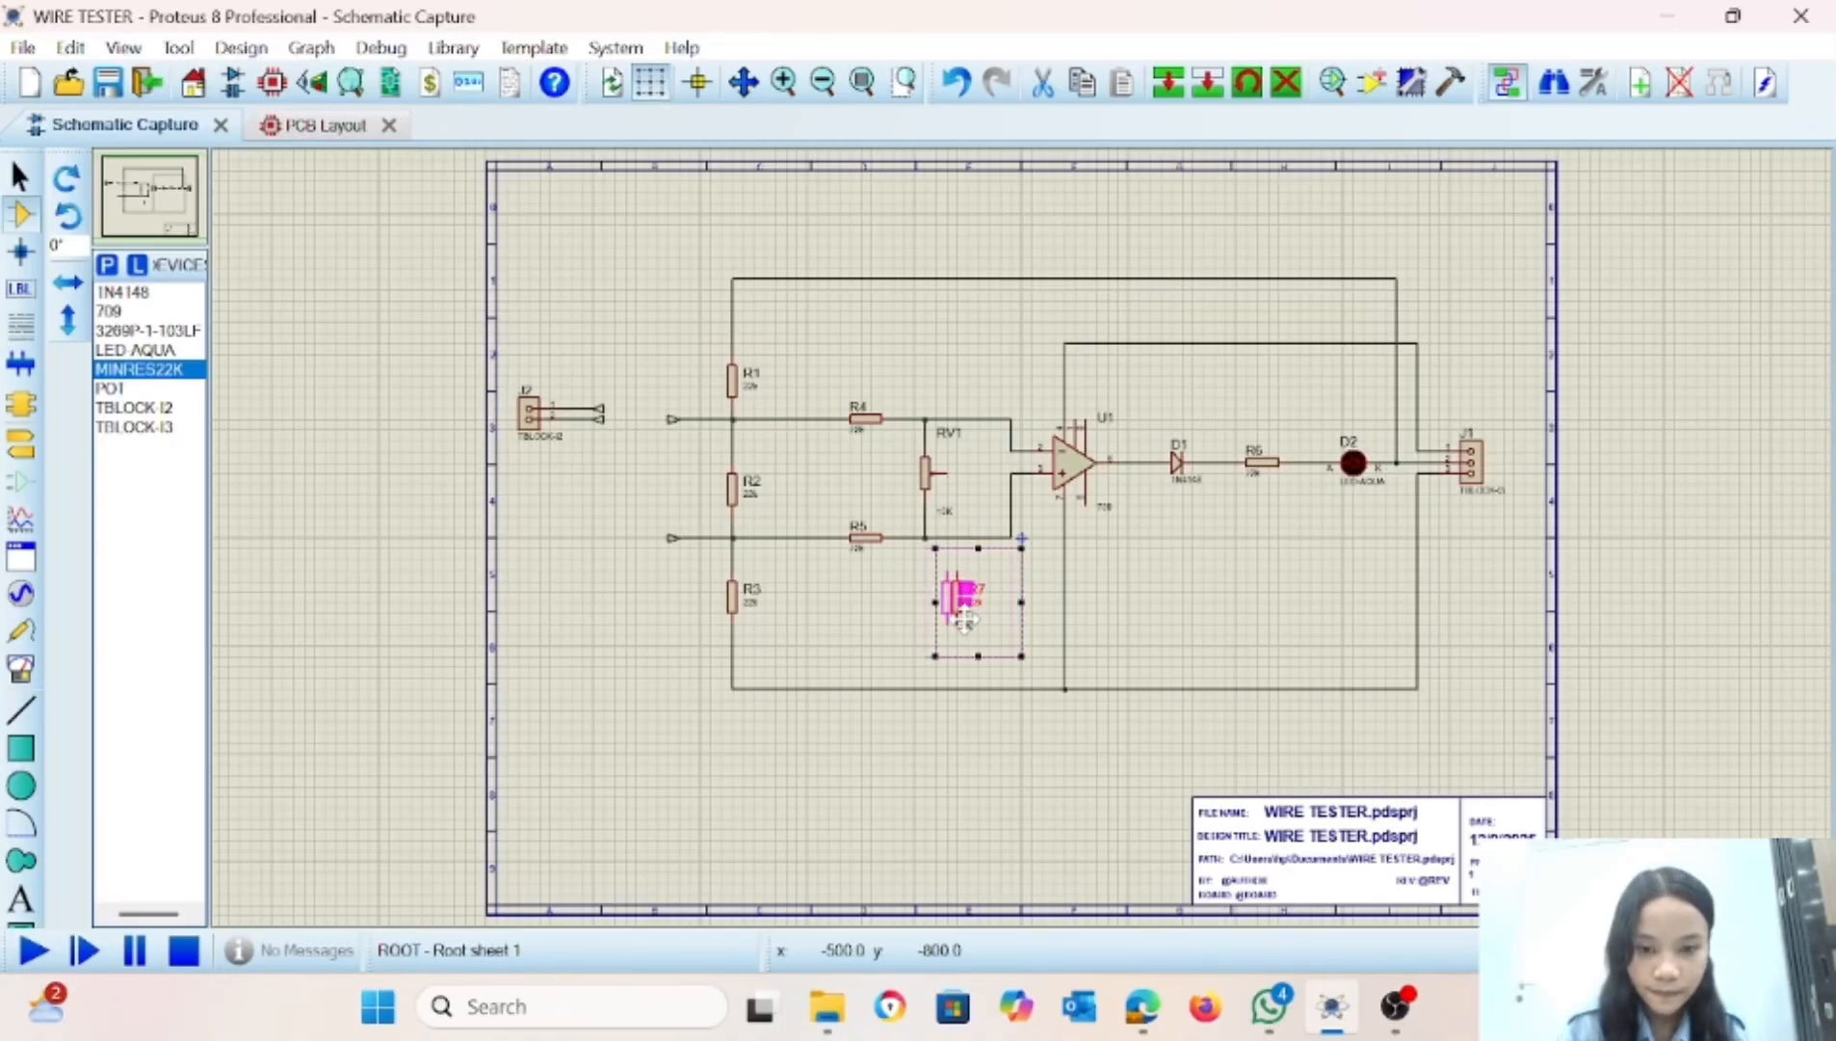
left_click(1044, 569)
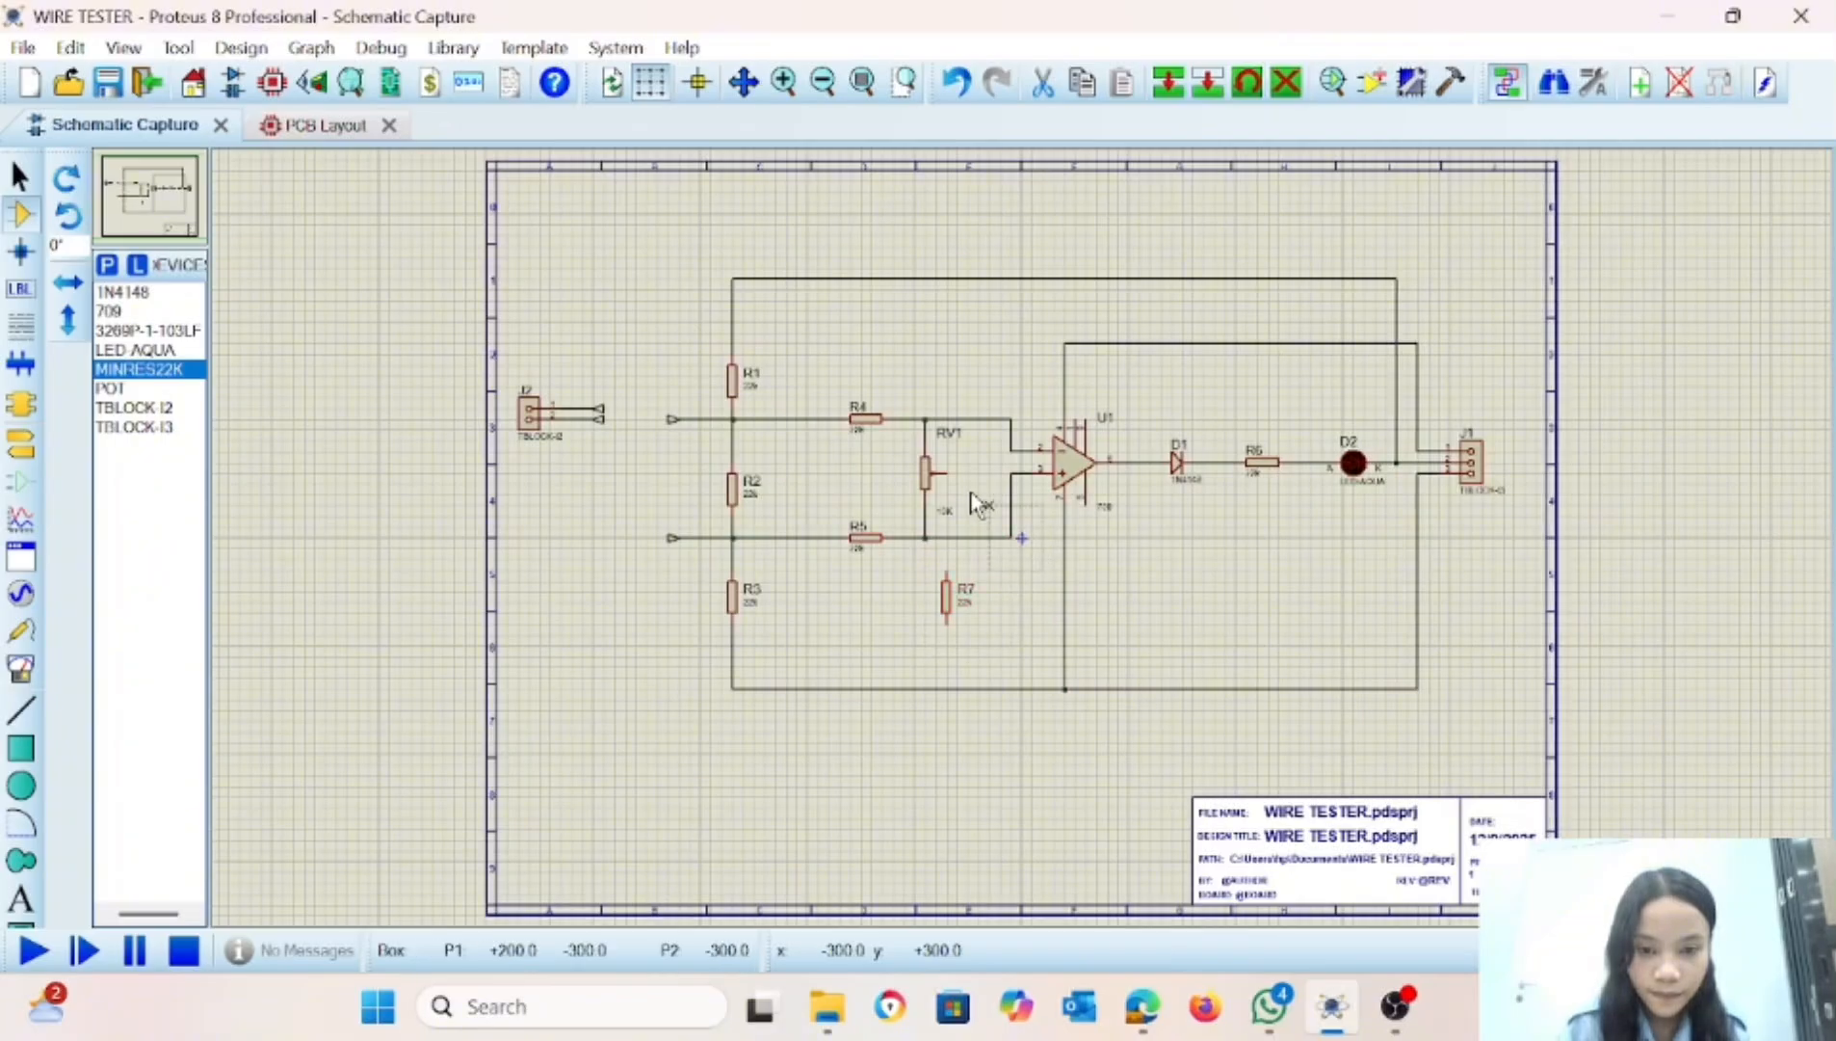
Move RV1's value label clear of the wiper, and wire R7 between RV1's wiper and the circuit's bottom line.
left_click_drag(948, 510, 938, 499)
left_click(947, 570)
left_click(948, 470)
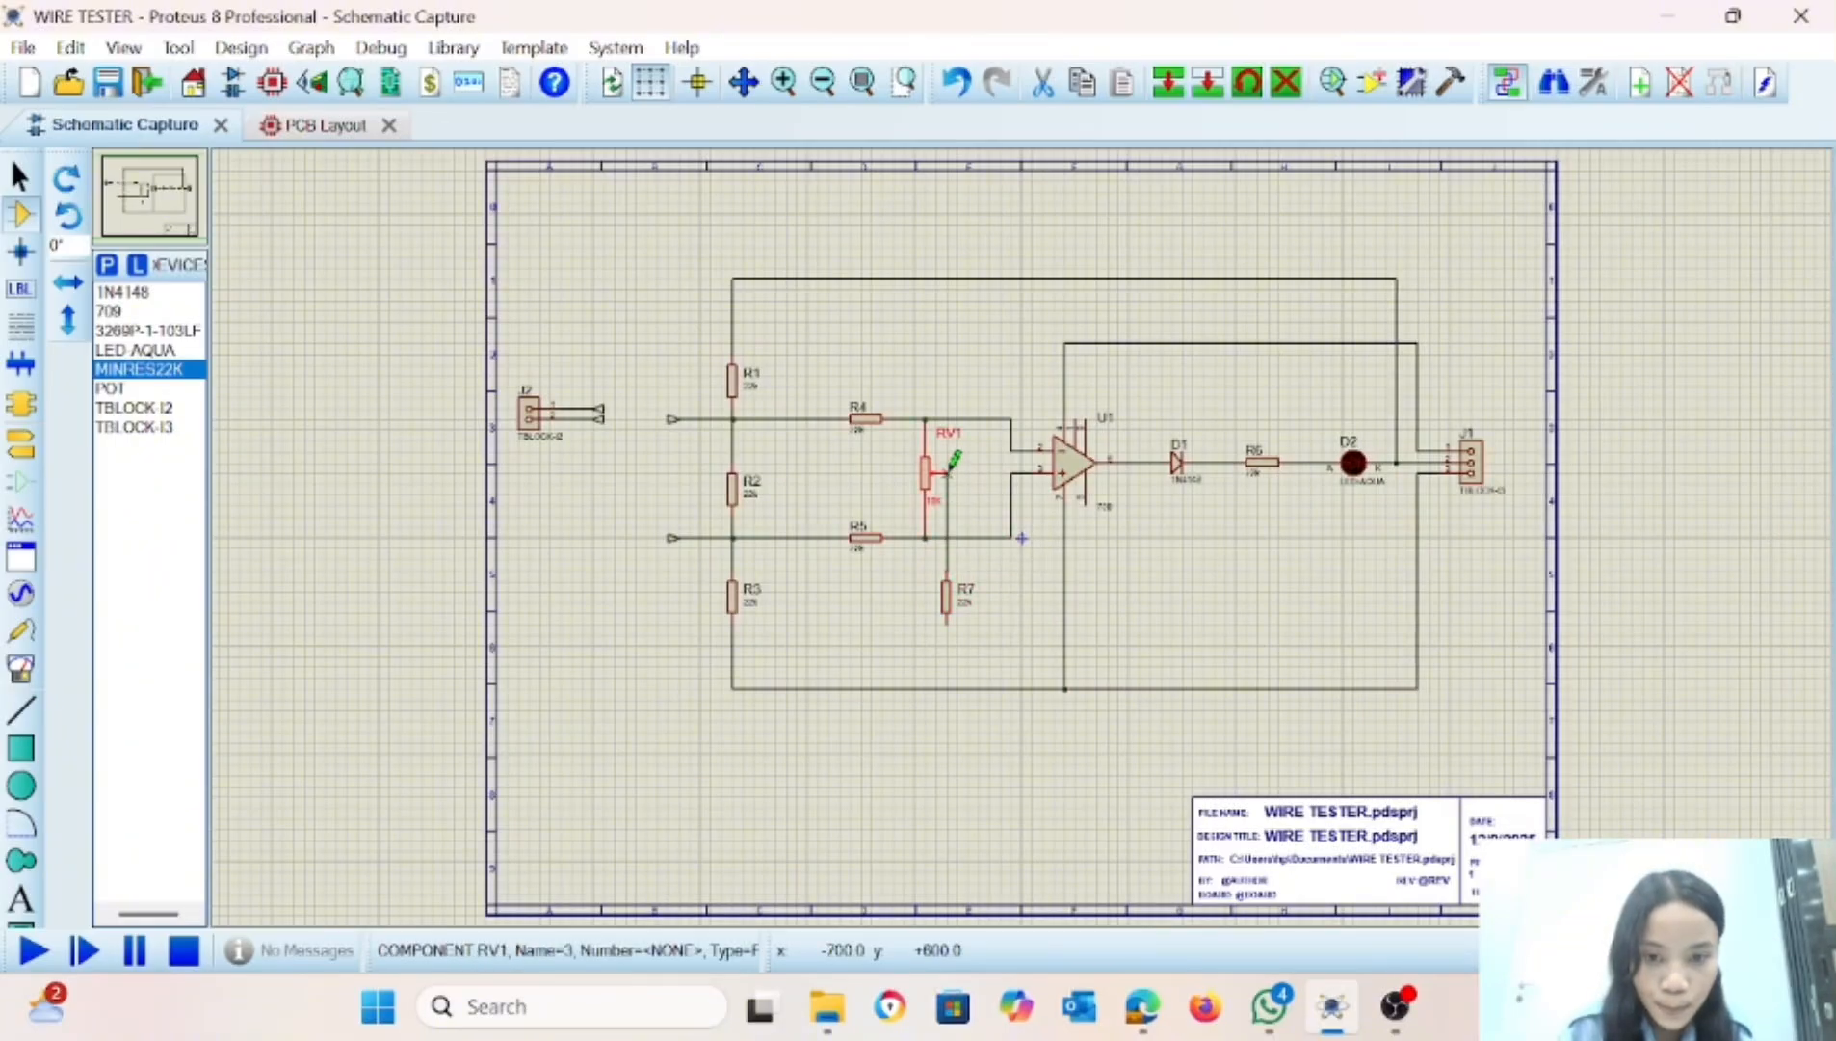
left_click(1002, 605)
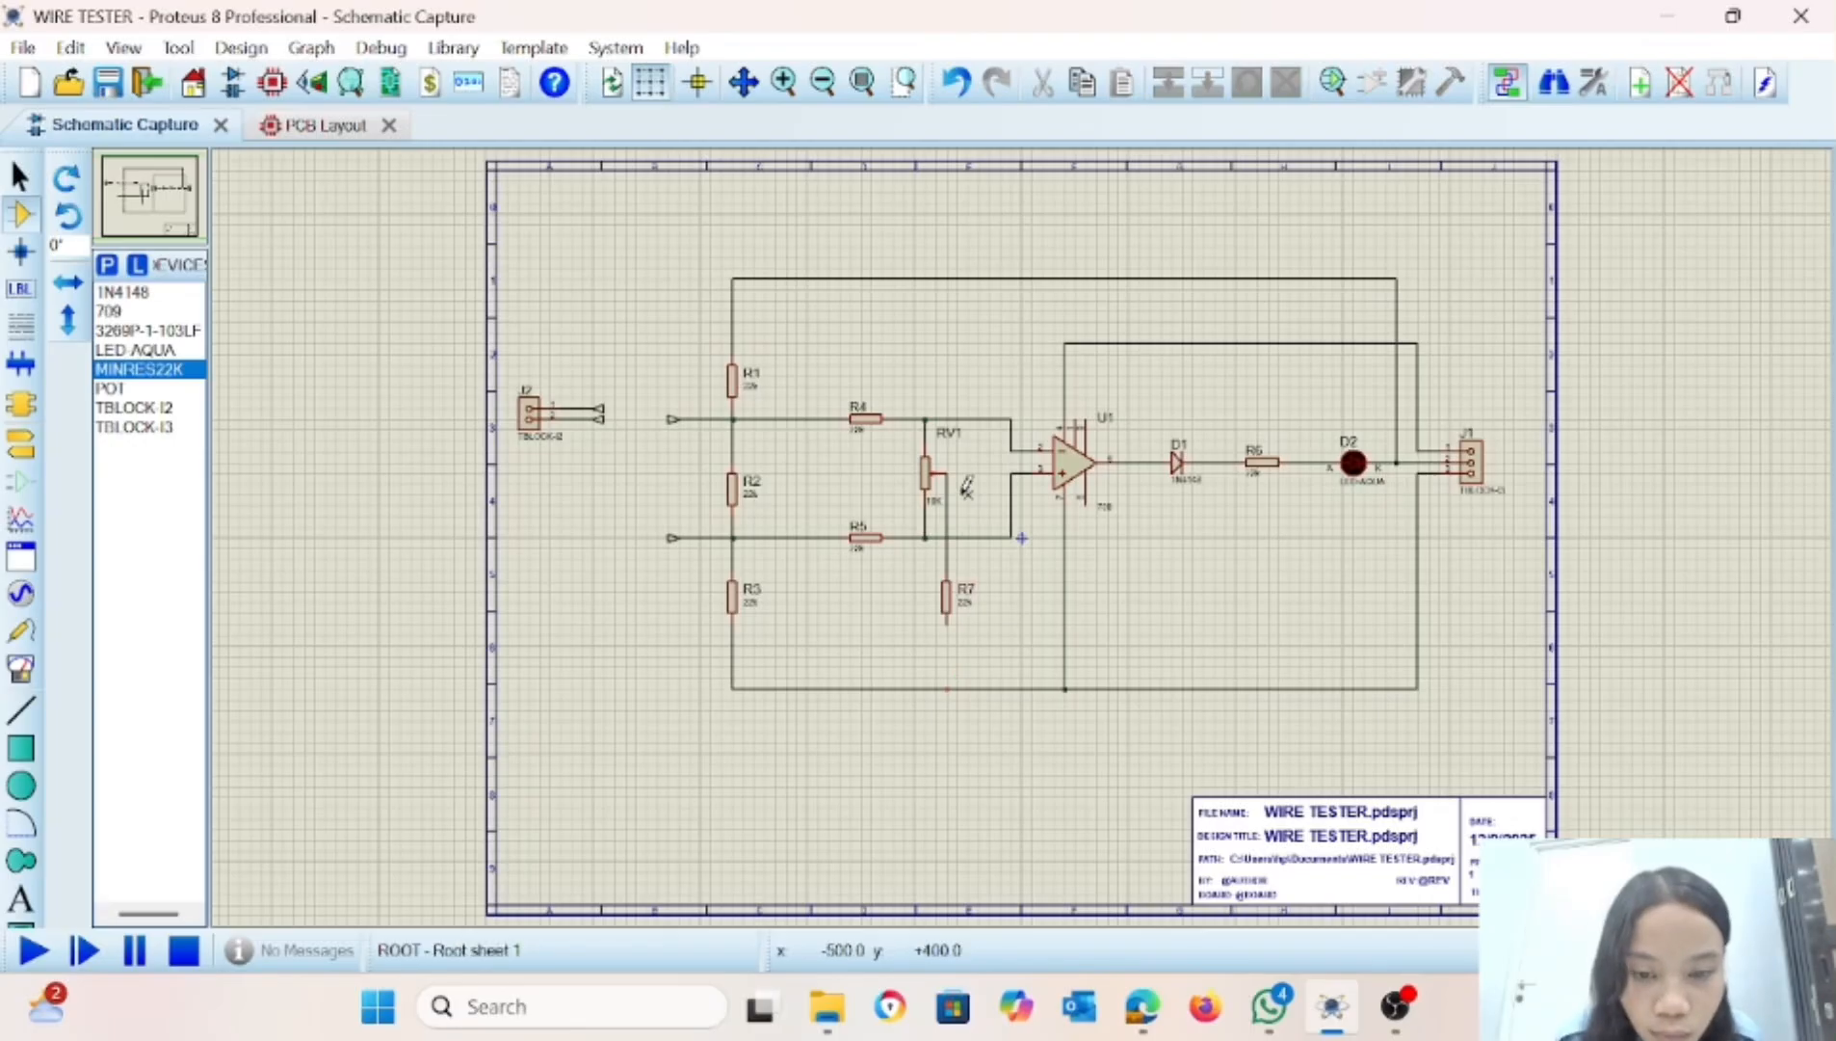
left_click(947, 622)
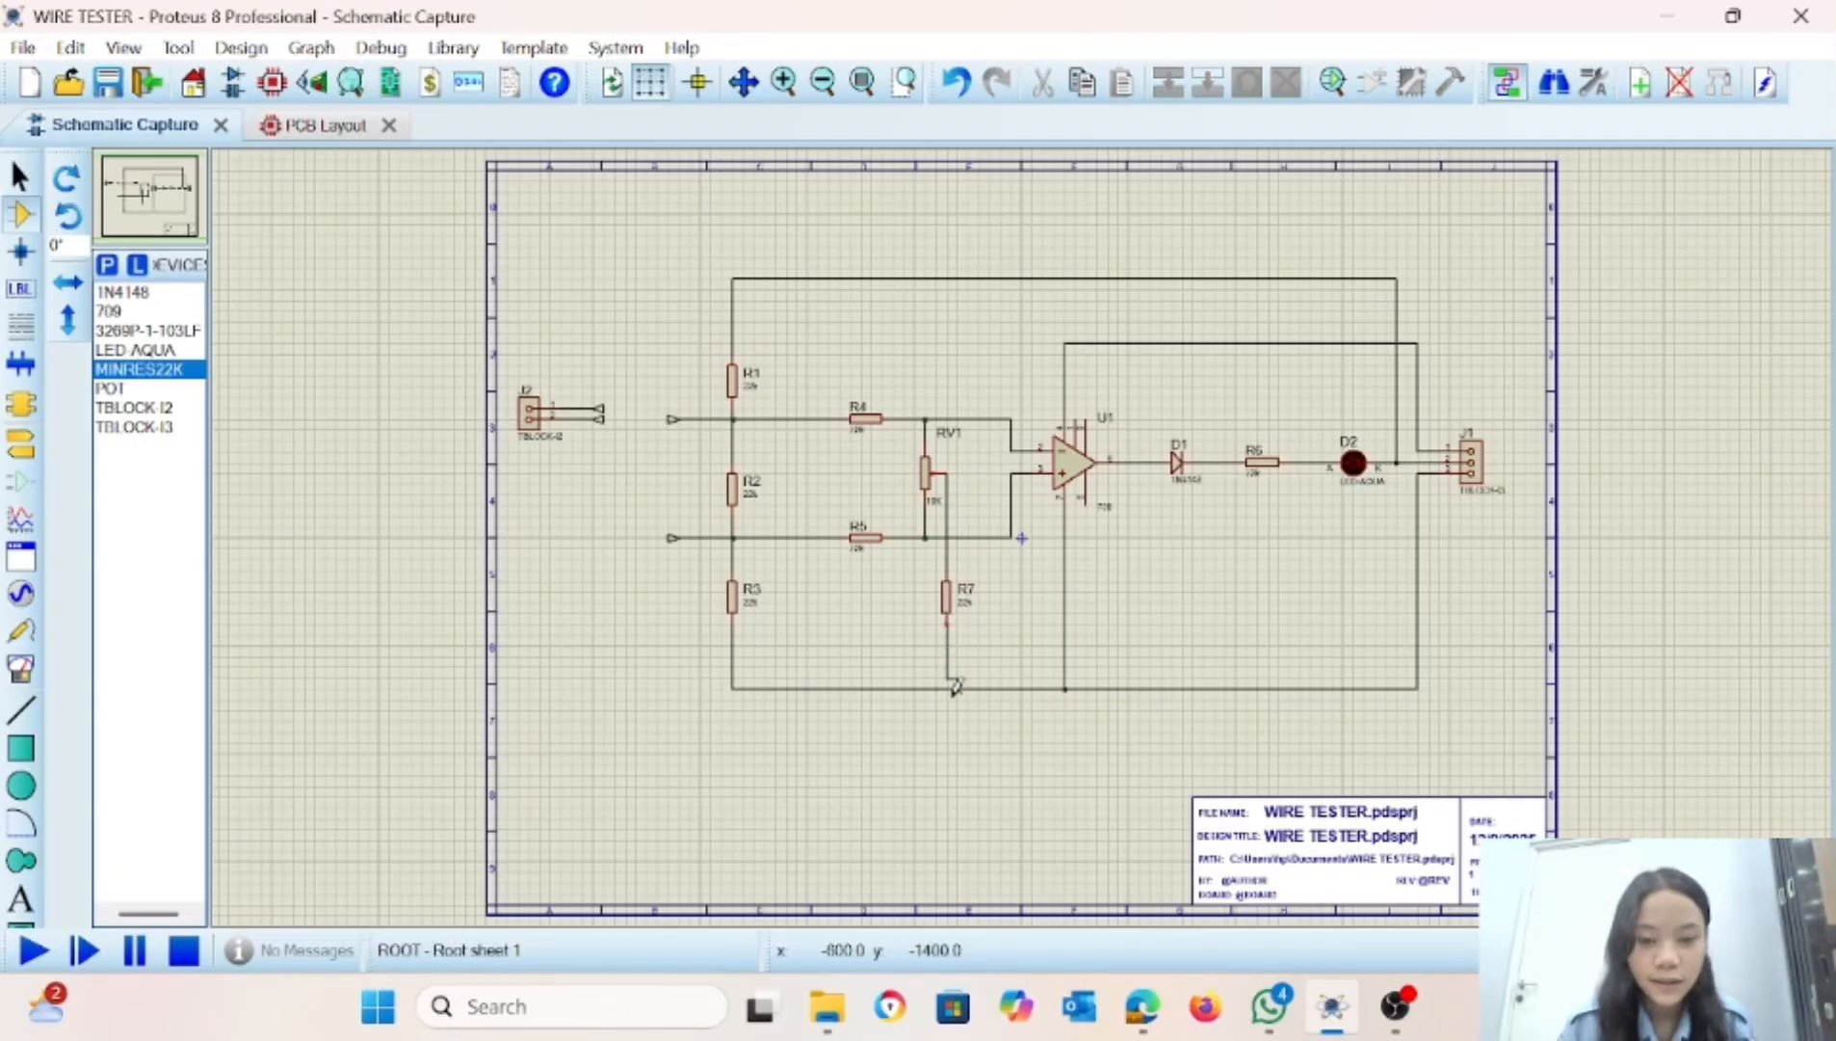
left_click(947, 688)
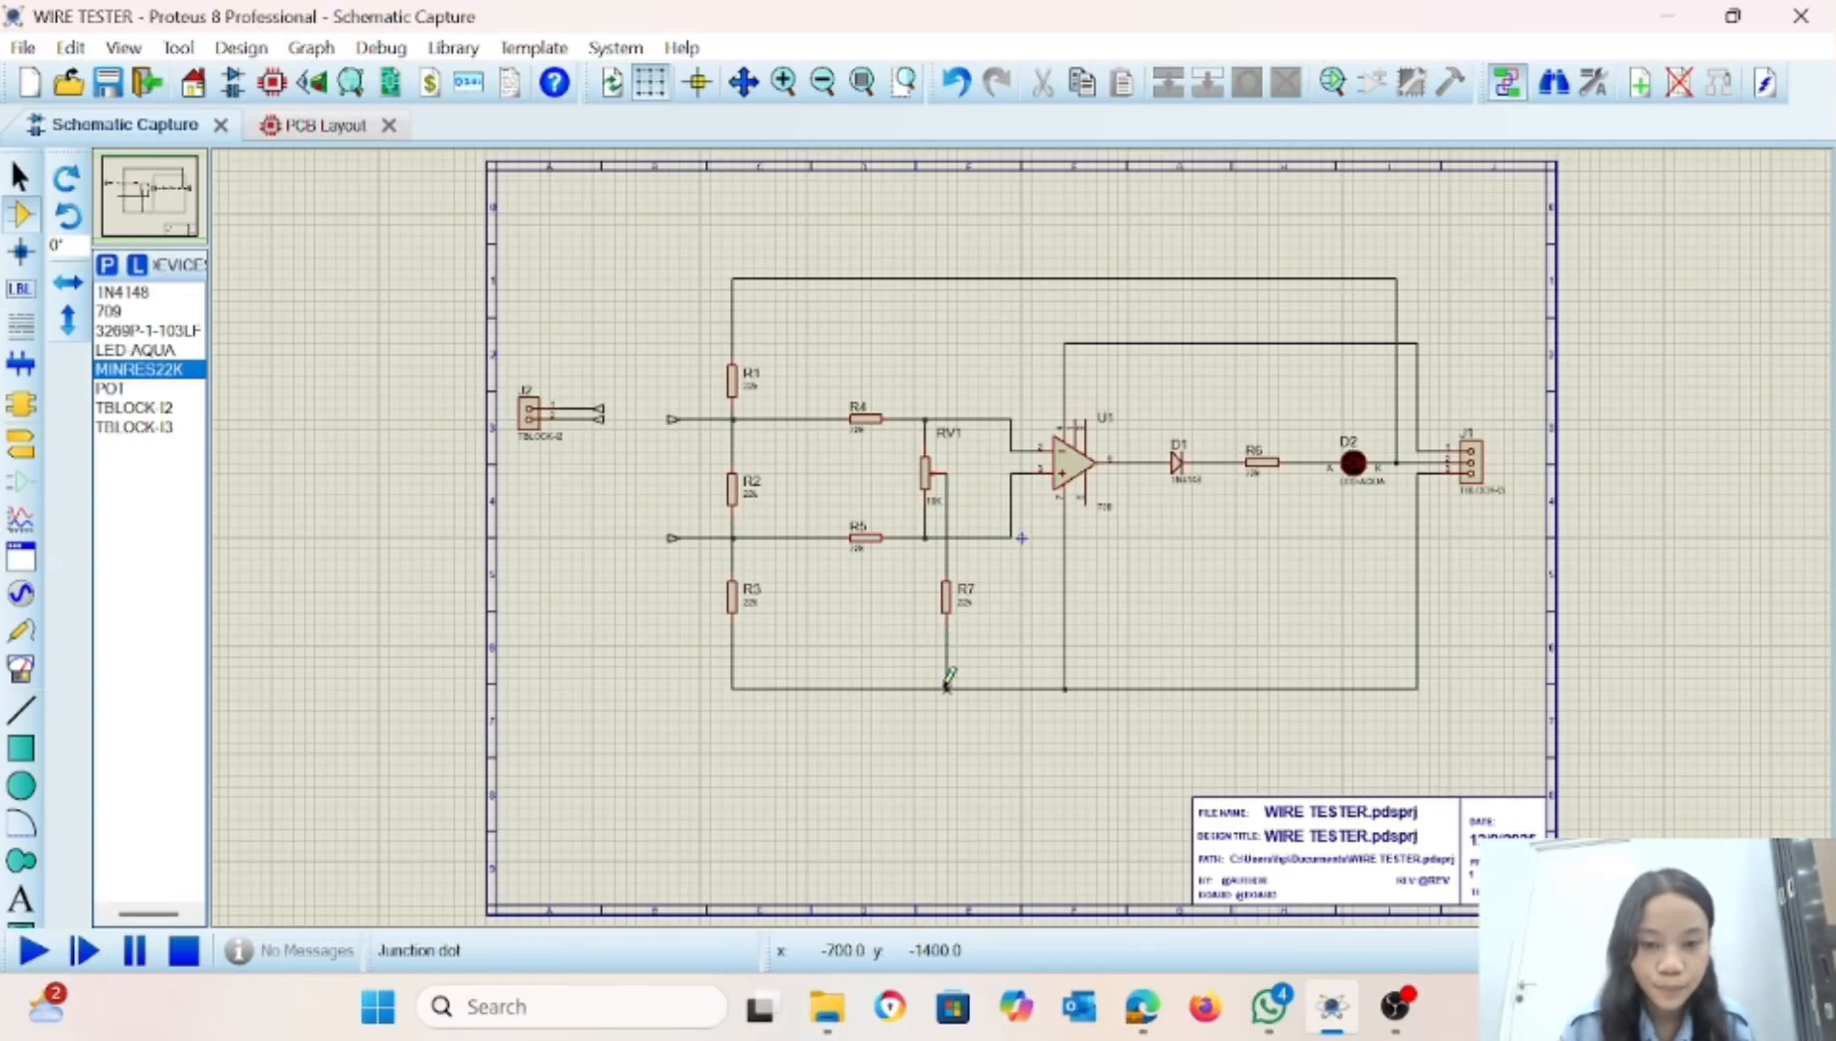
Set R2's value to 100k and R4's value to 1k.
double_click(748, 499)
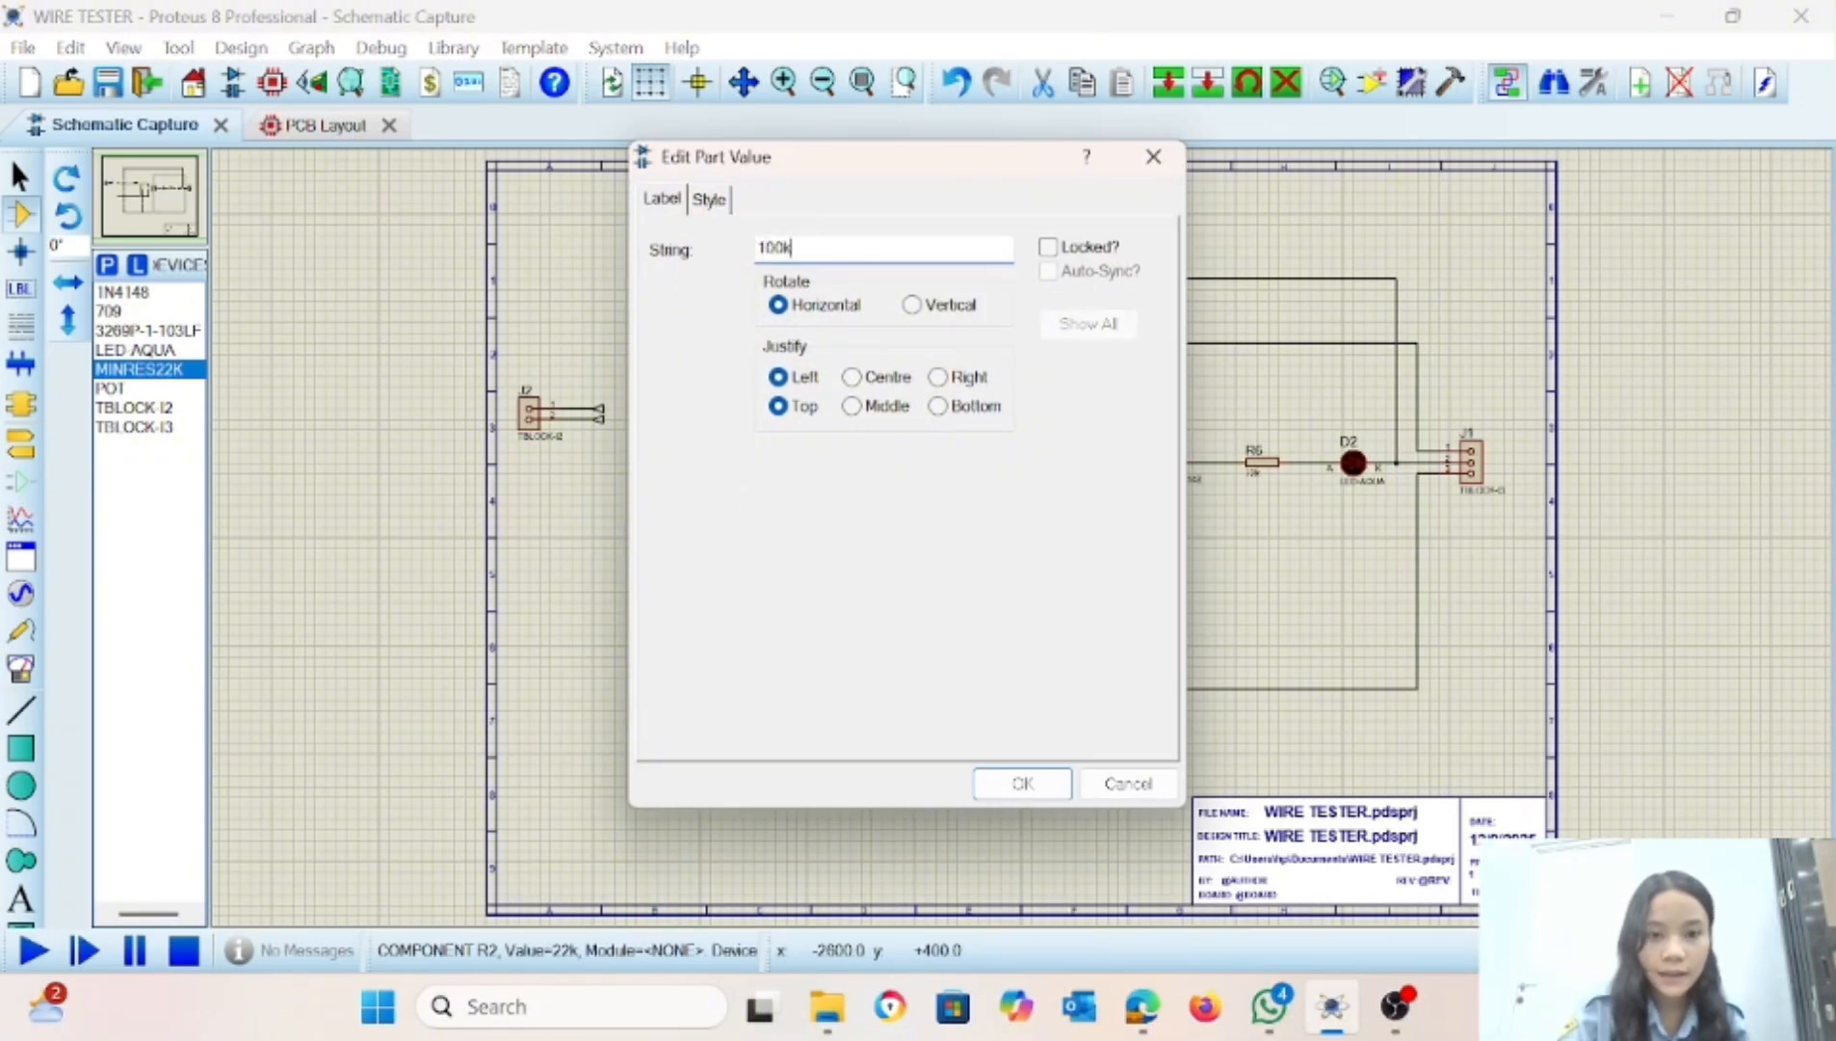
key("Return")
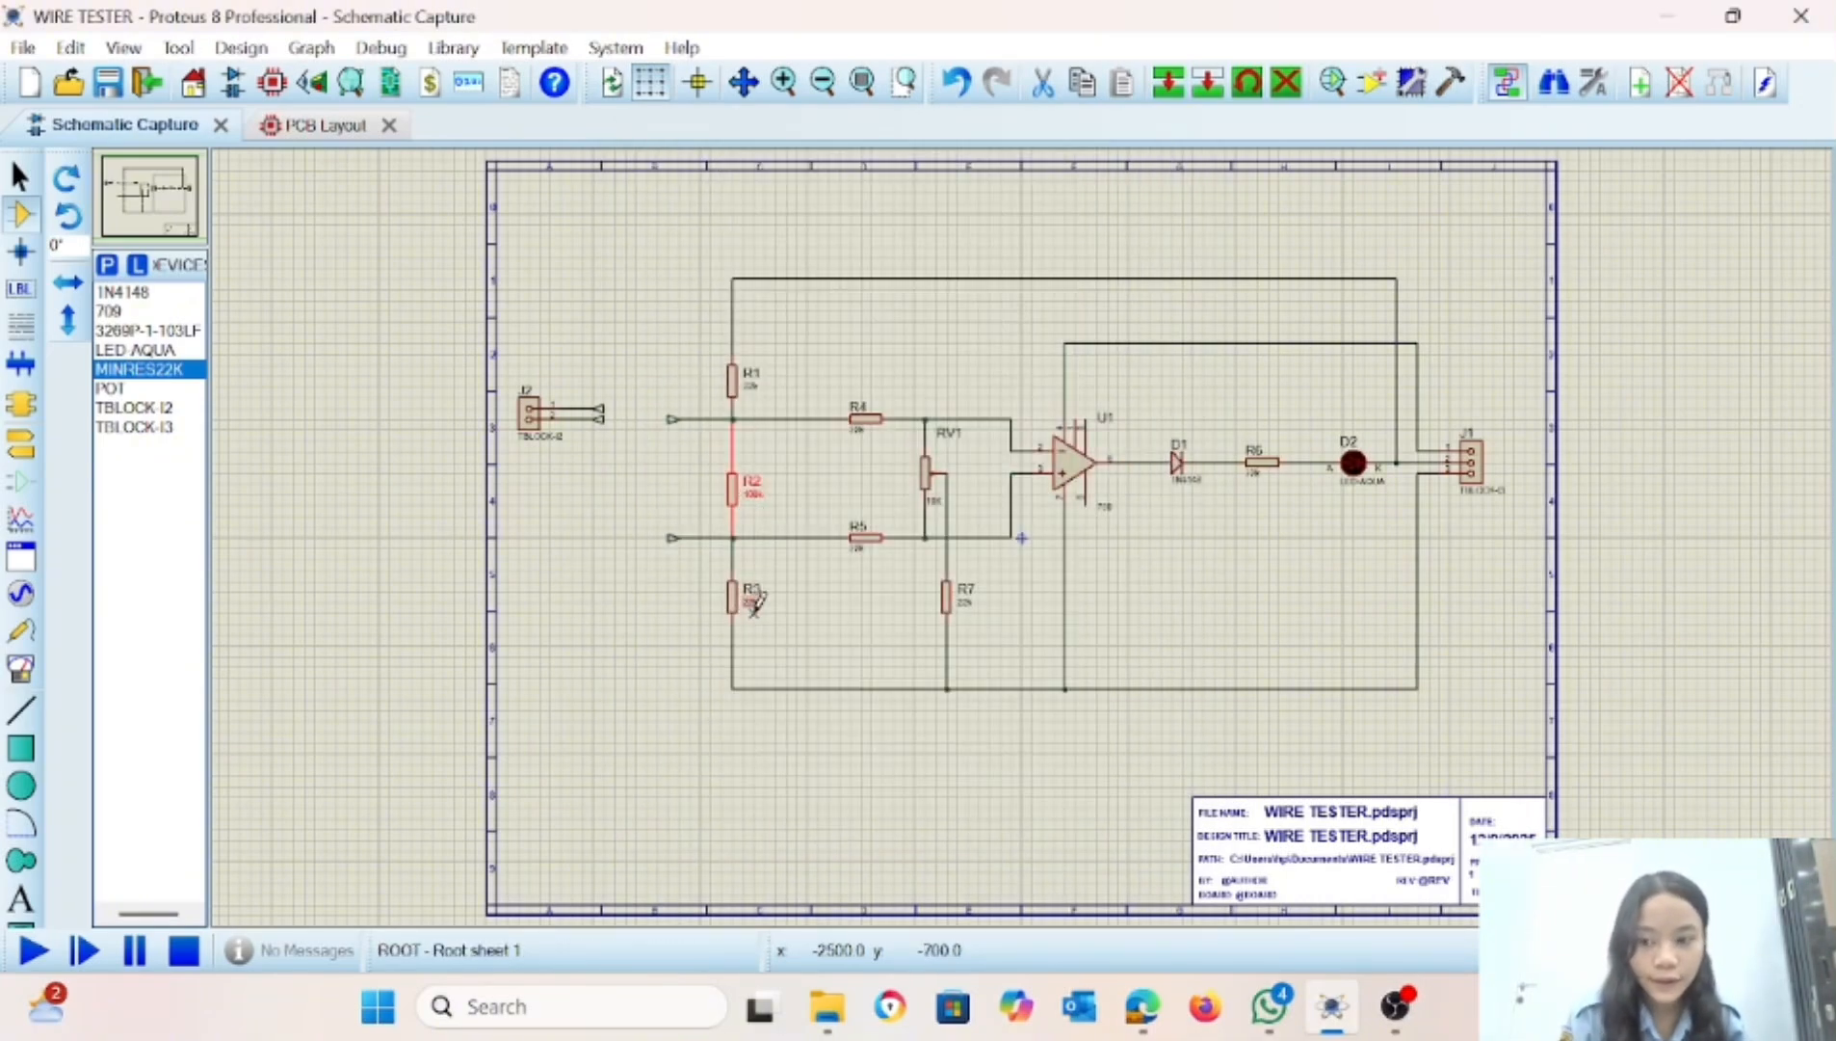
double_click(861, 438)
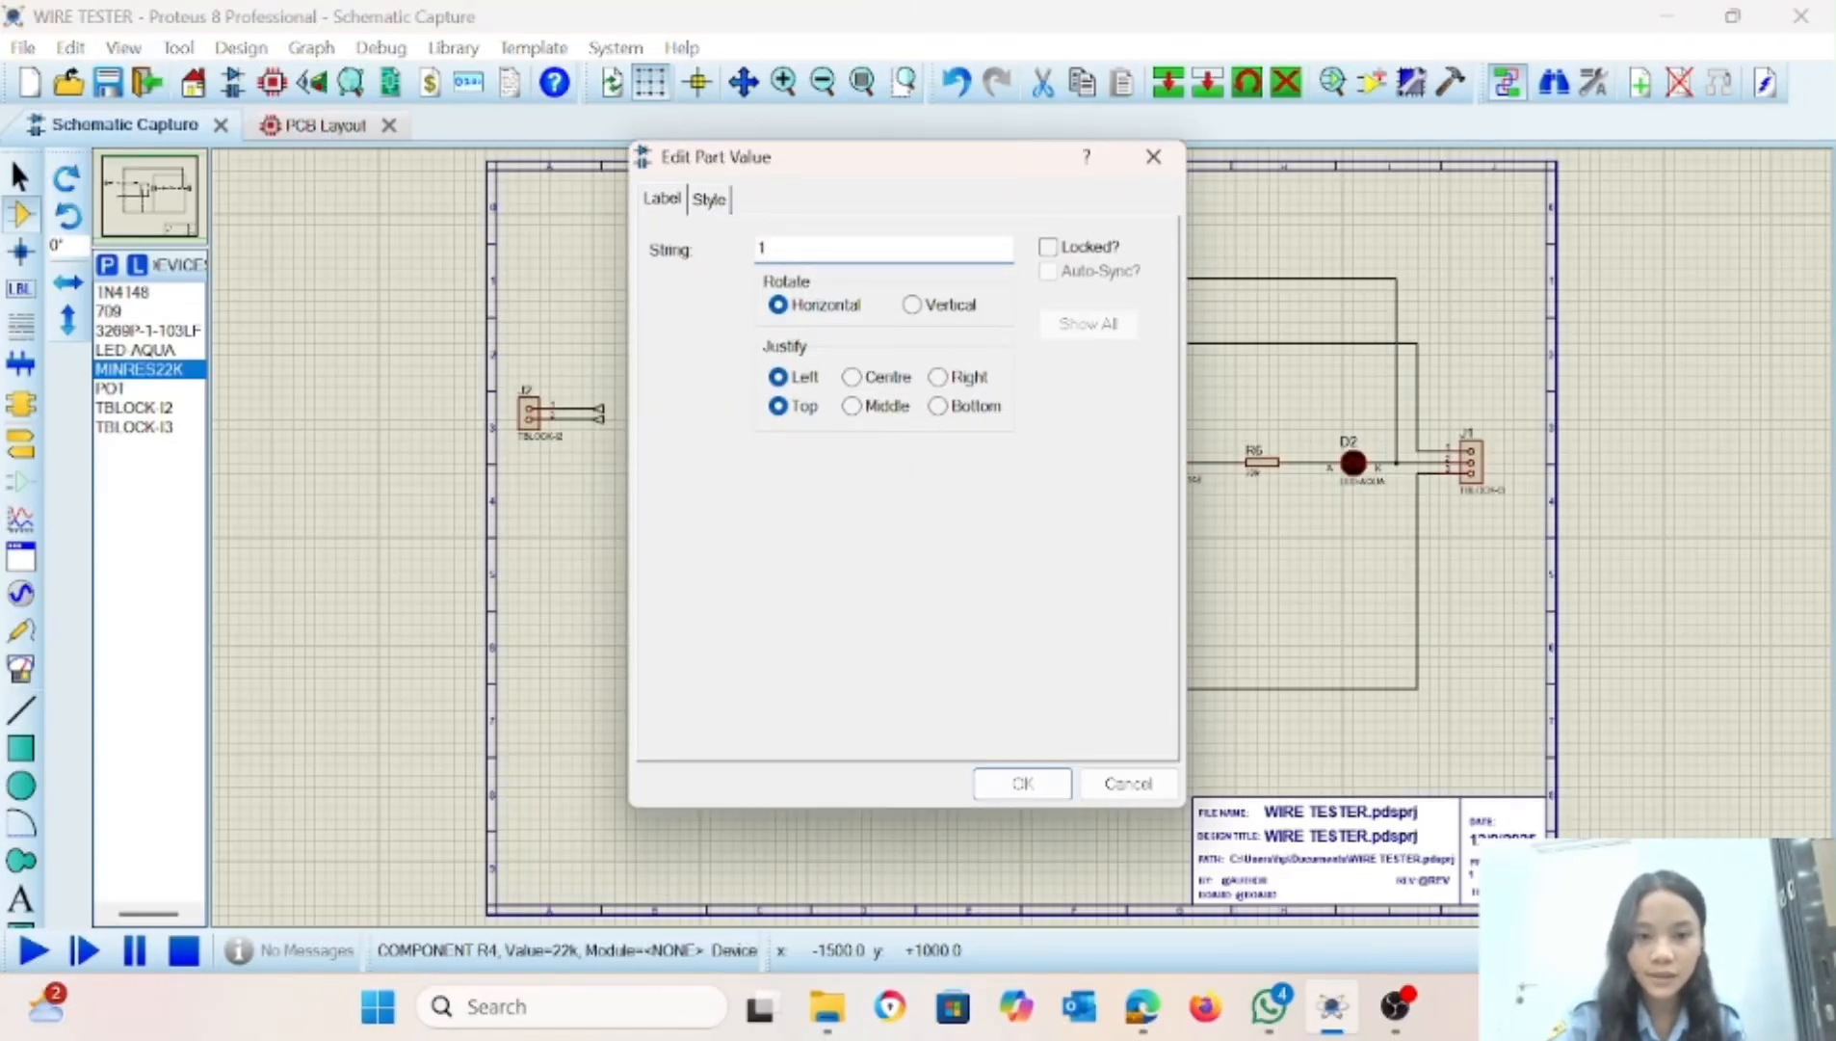
type("1k")
key("Return")
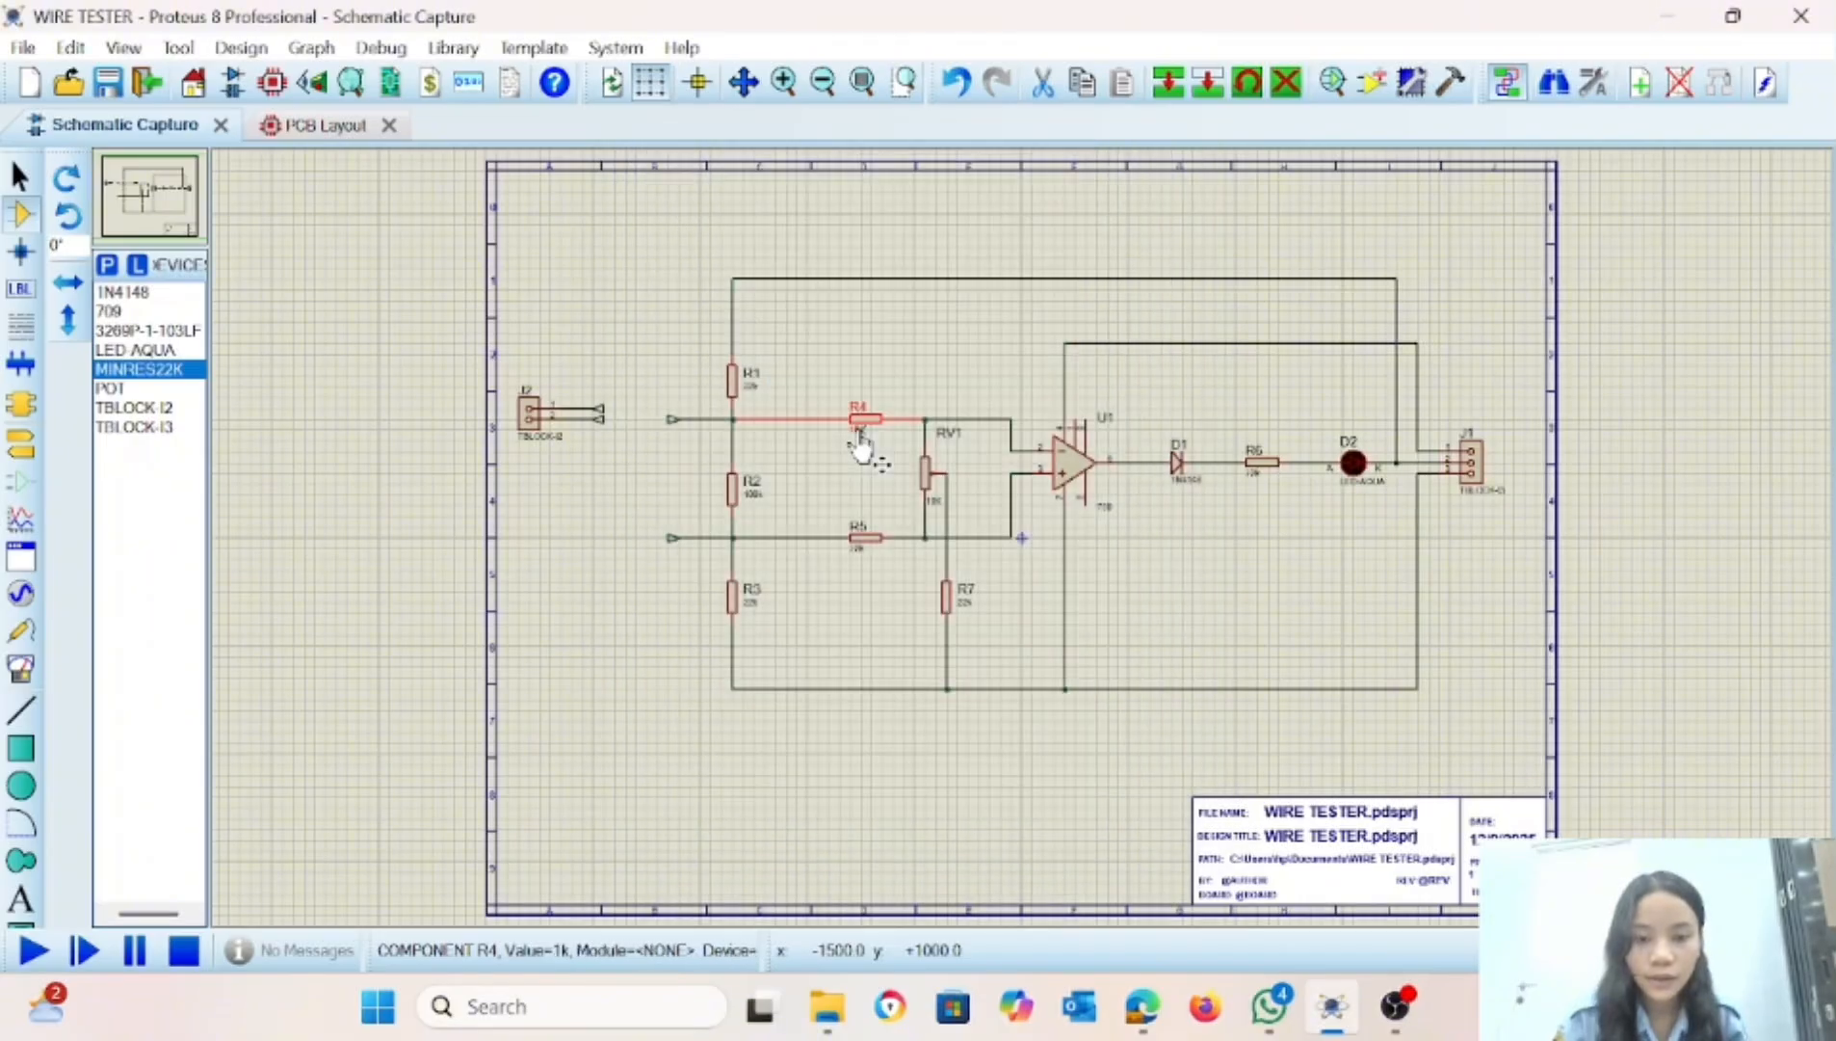
Set the values of R5 and R4 to 1K and R2 to 100K, using a capital K.
double_click(855, 563)
type("1K")
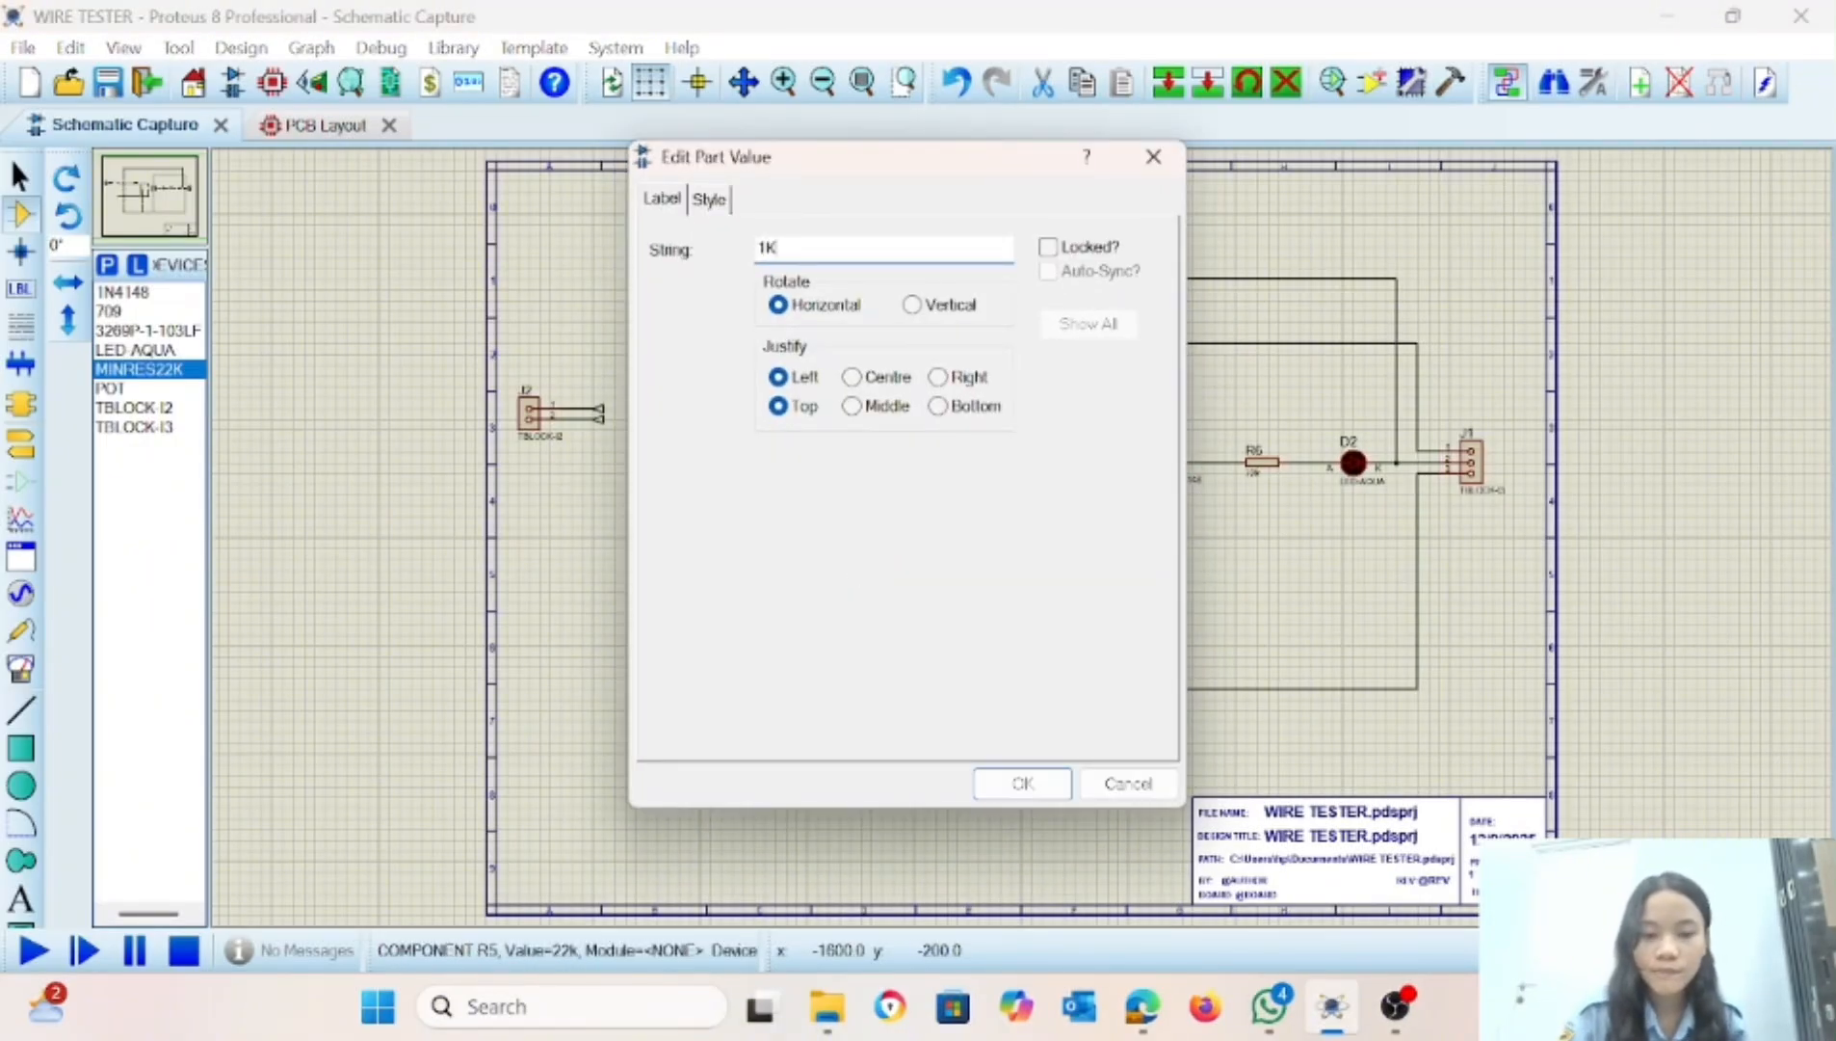
key("Return")
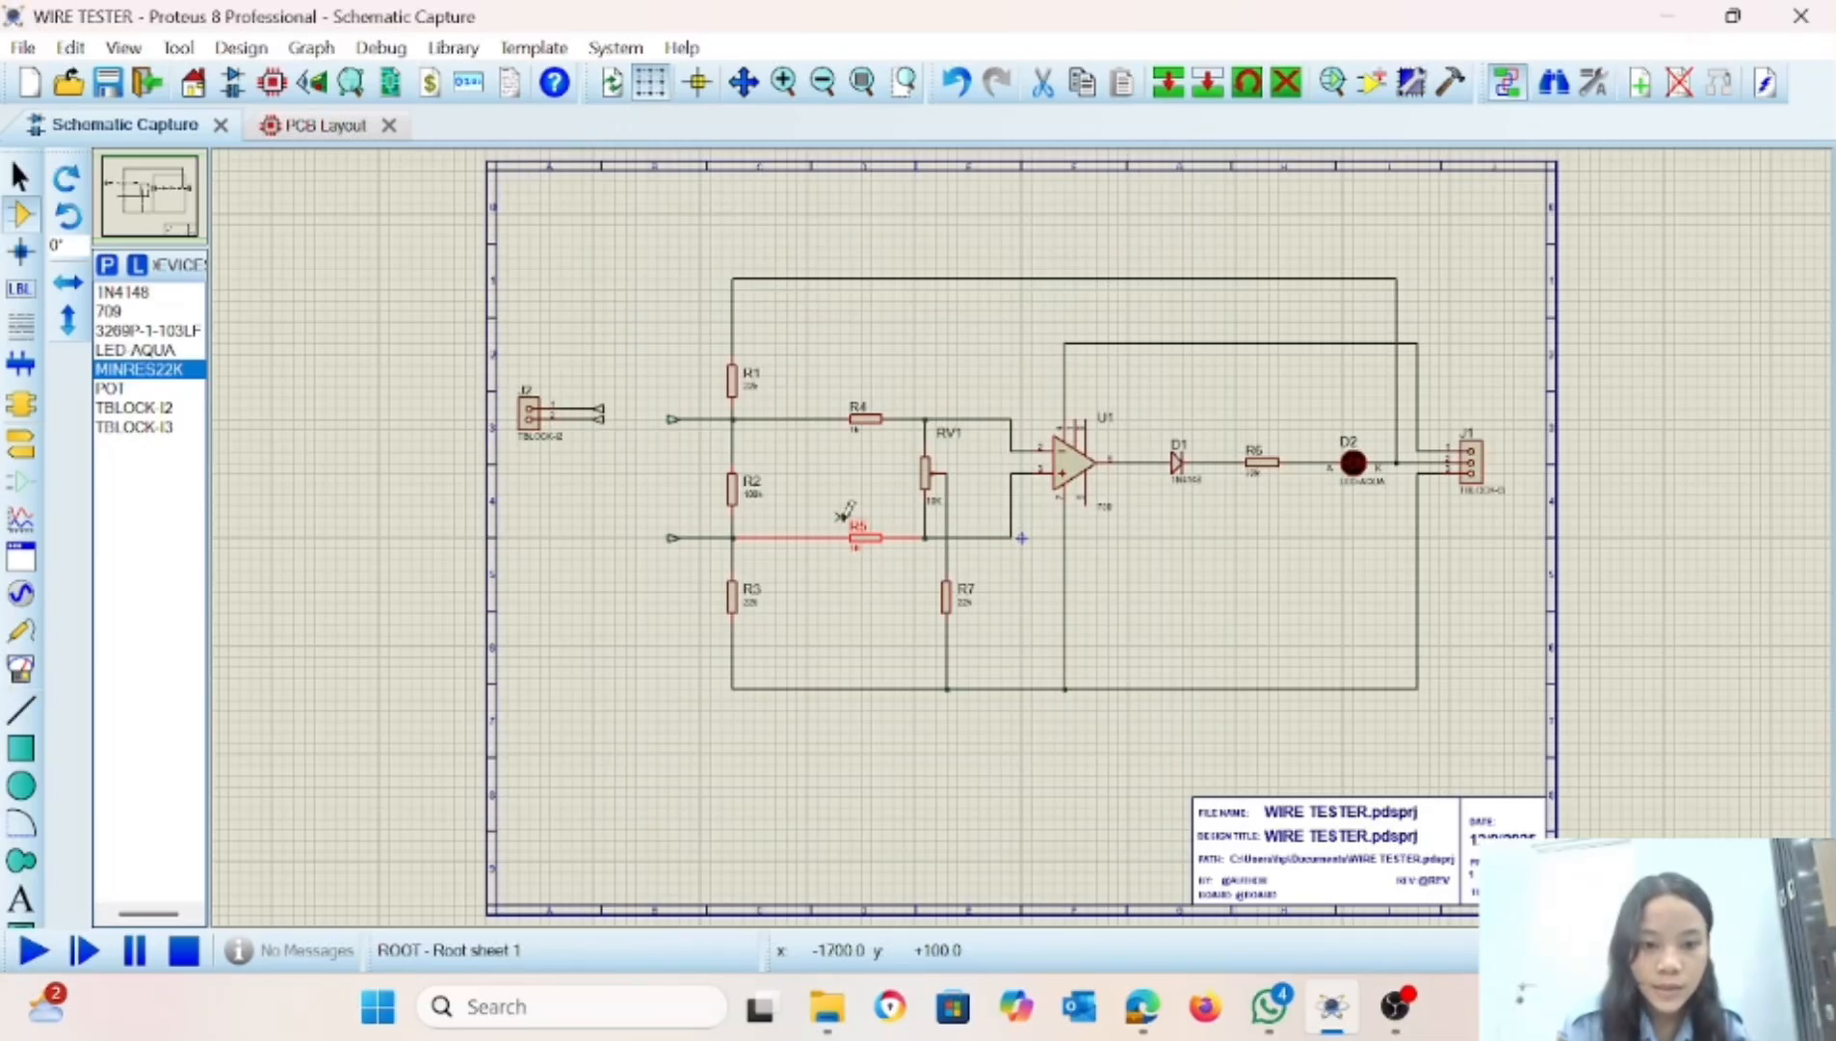
double_click(857, 436)
type("1K")
key("Return")
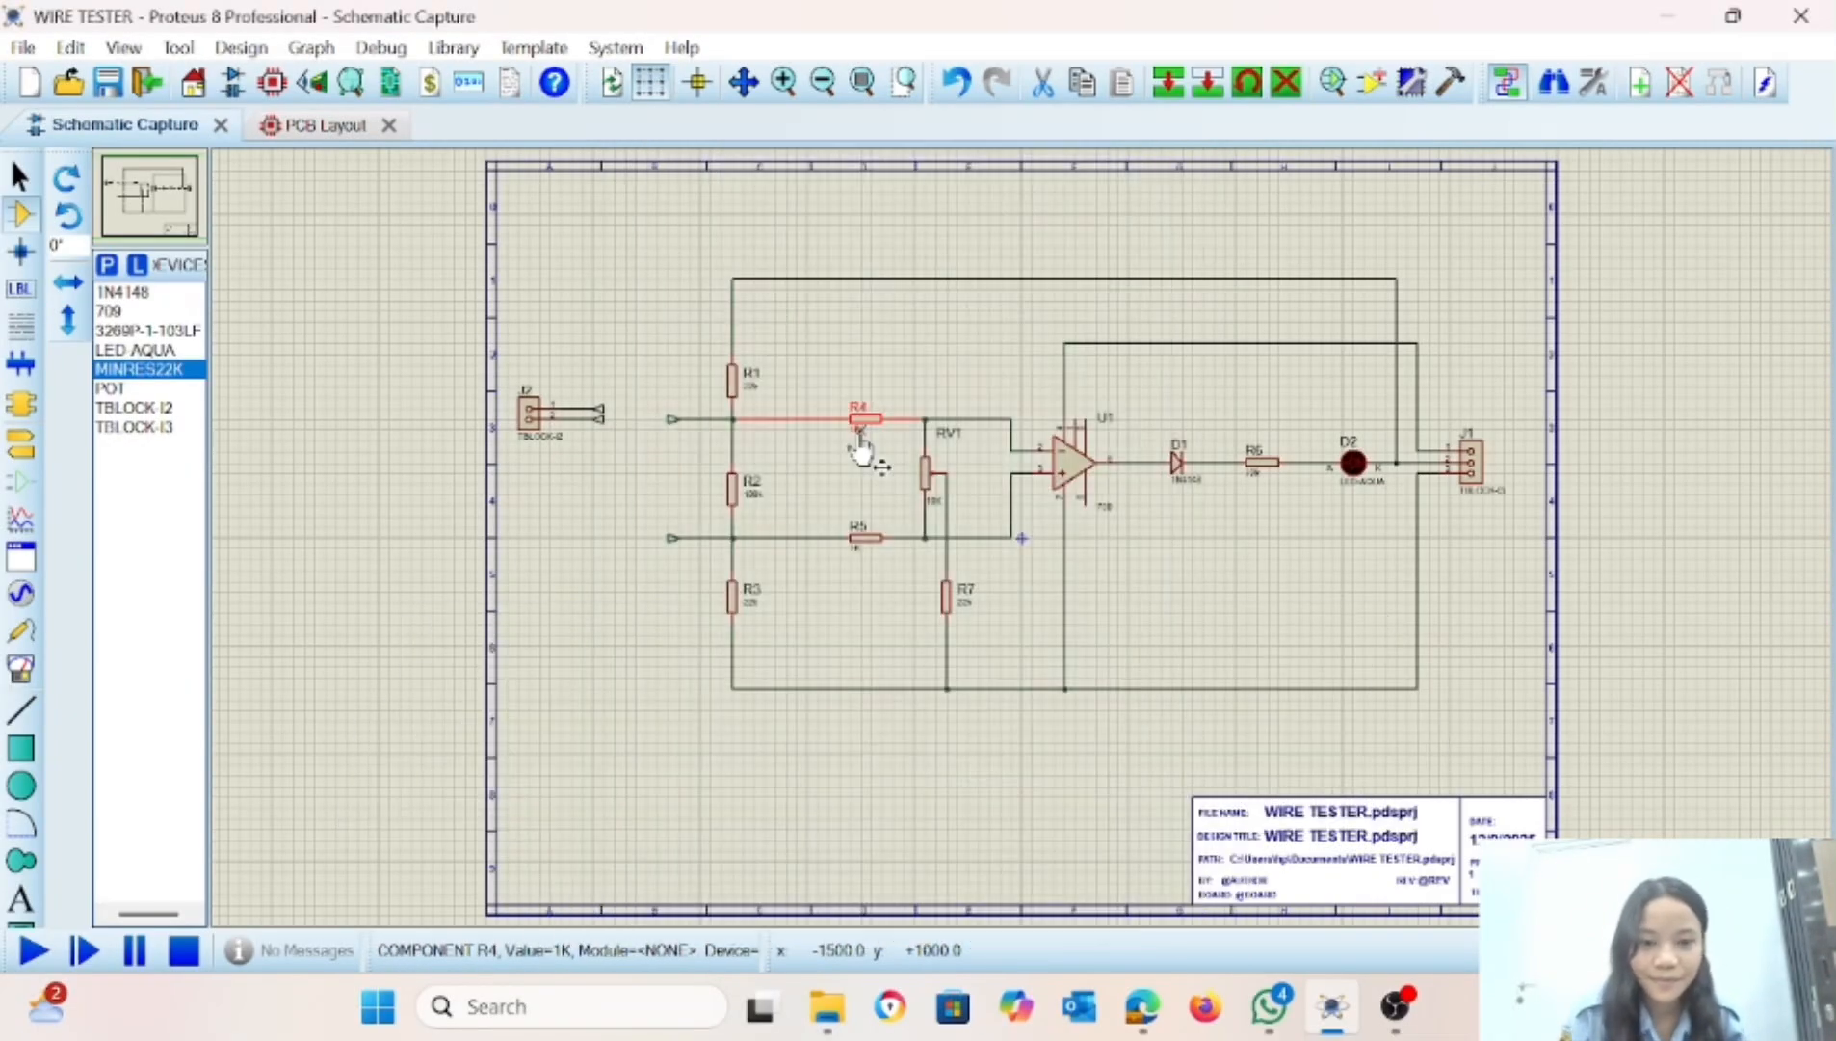
double_click(753, 497)
type("100K")
key("Return")
Set the values of resistors R1, R3 and R7 to 22K.
double_click(748, 396)
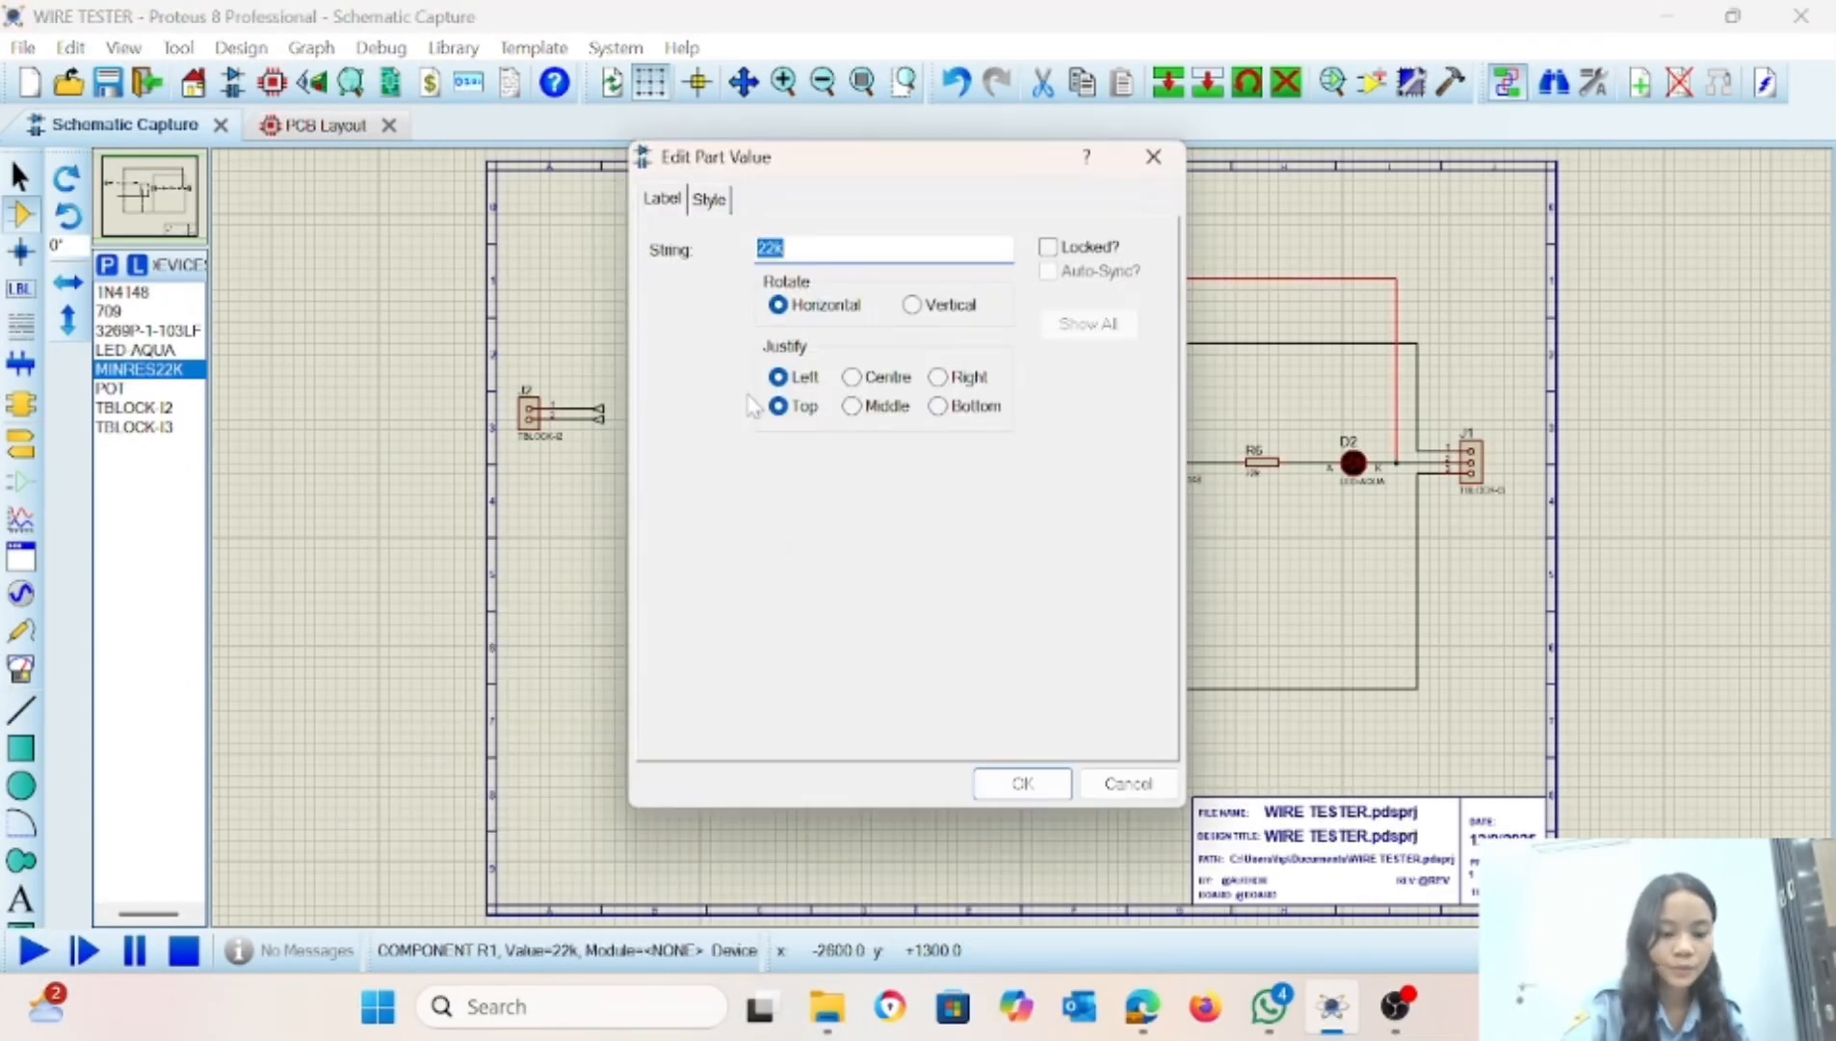
type("1K")
key("Return")
double_click(754, 608)
type("22K")
key("Return")
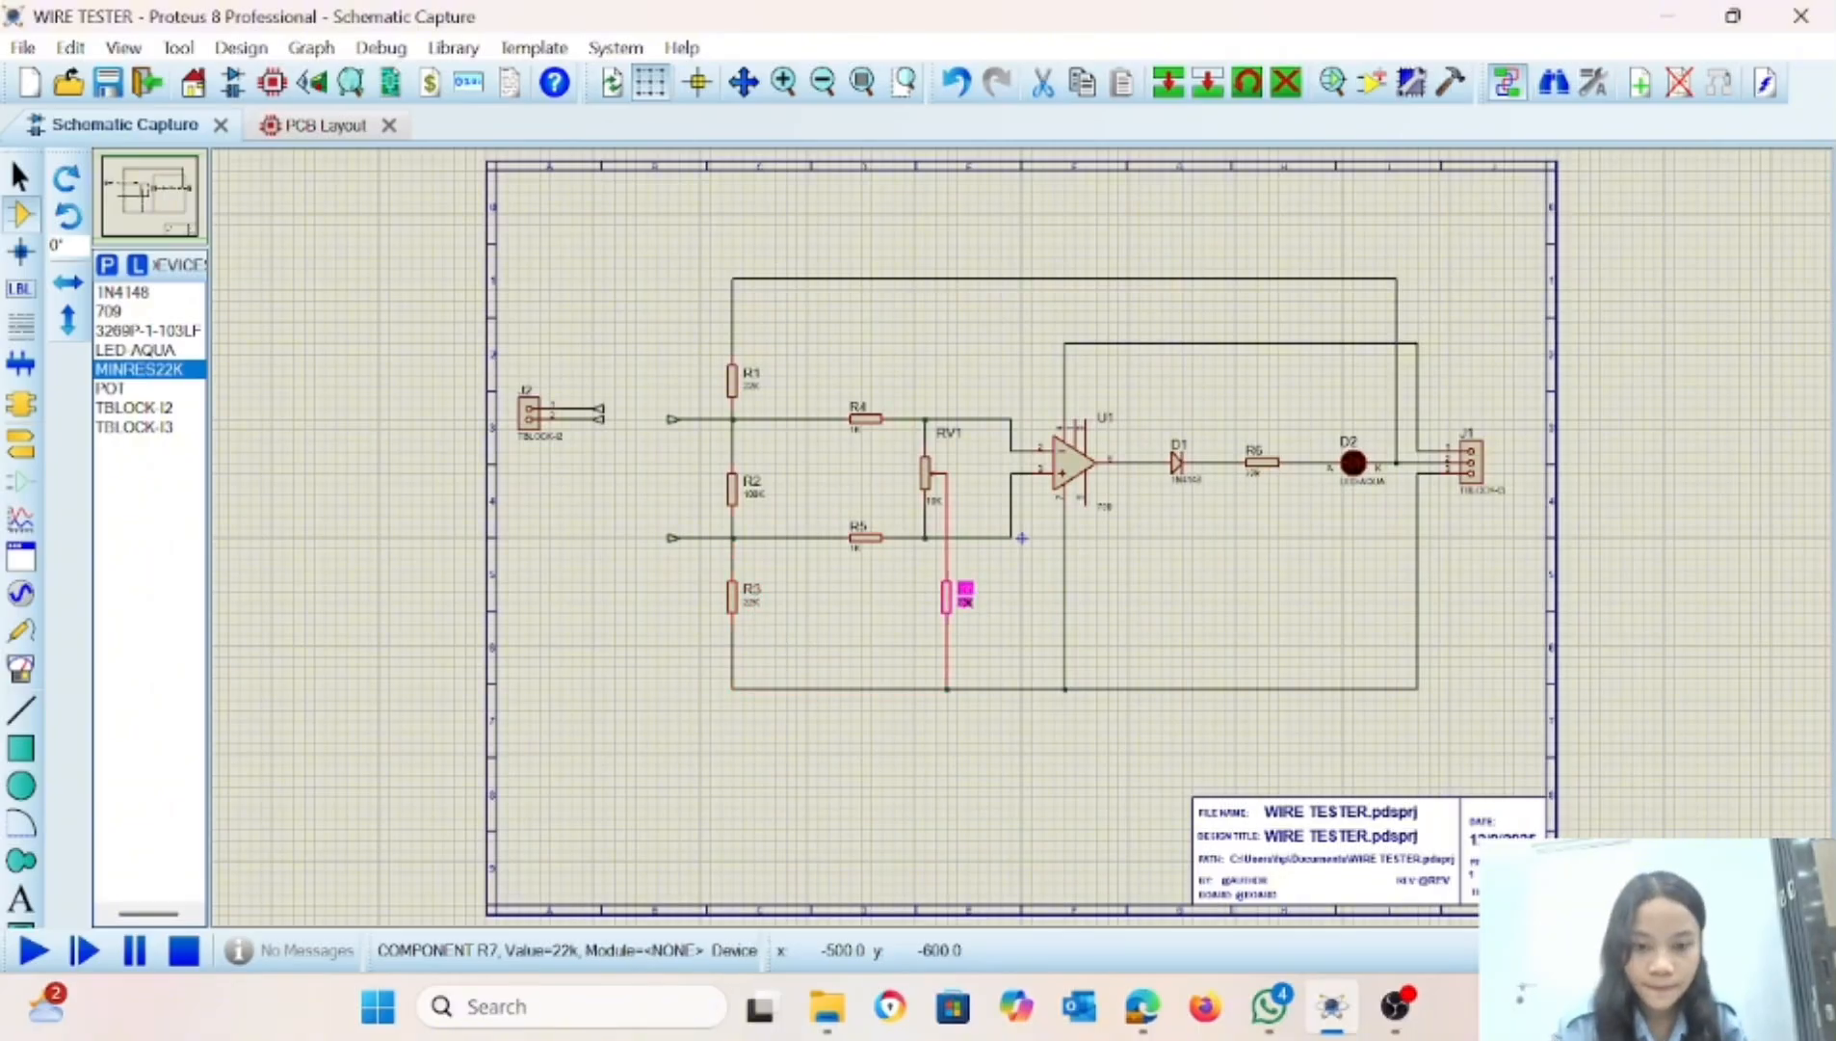
double_click(966, 604)
type("22K")
key("Return")
left_click_drag(1357, 465, 1347, 464)
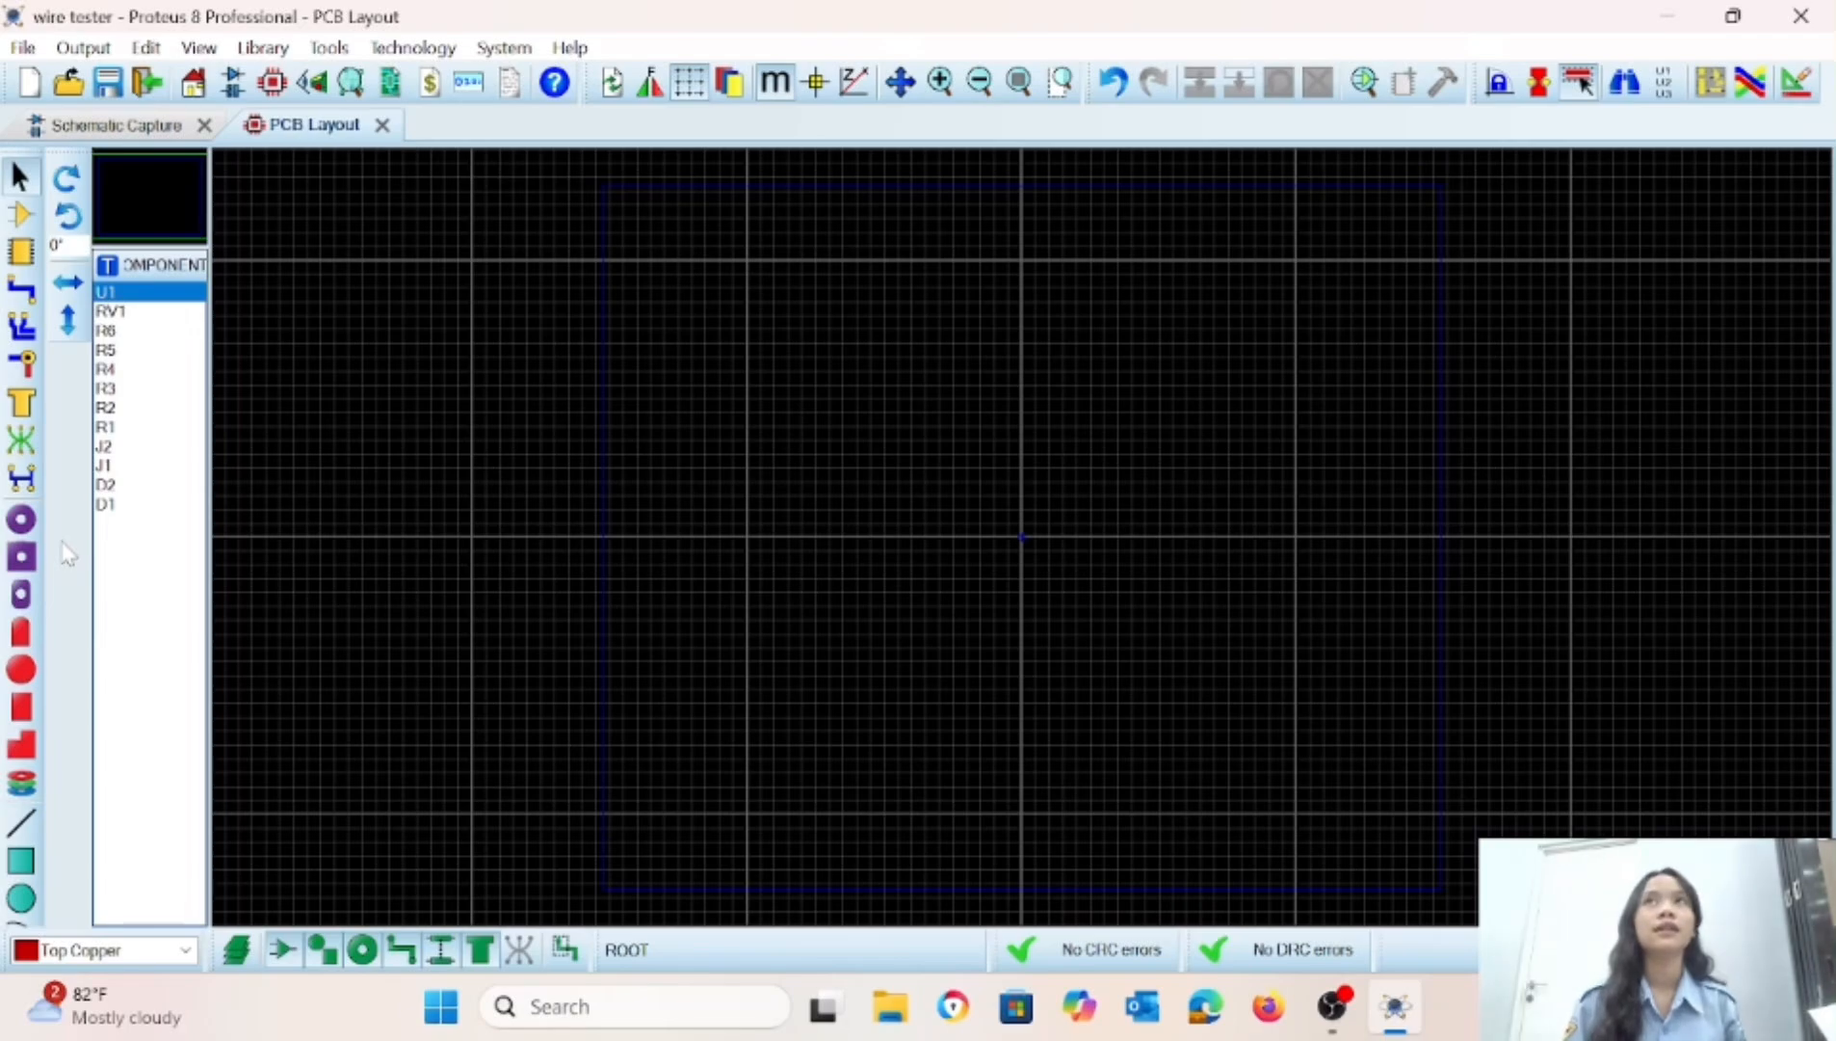
Draw a rectangular board outline about 105 mm wide and 102.5 mm high on the Board Edge layer.
left_click(21, 860)
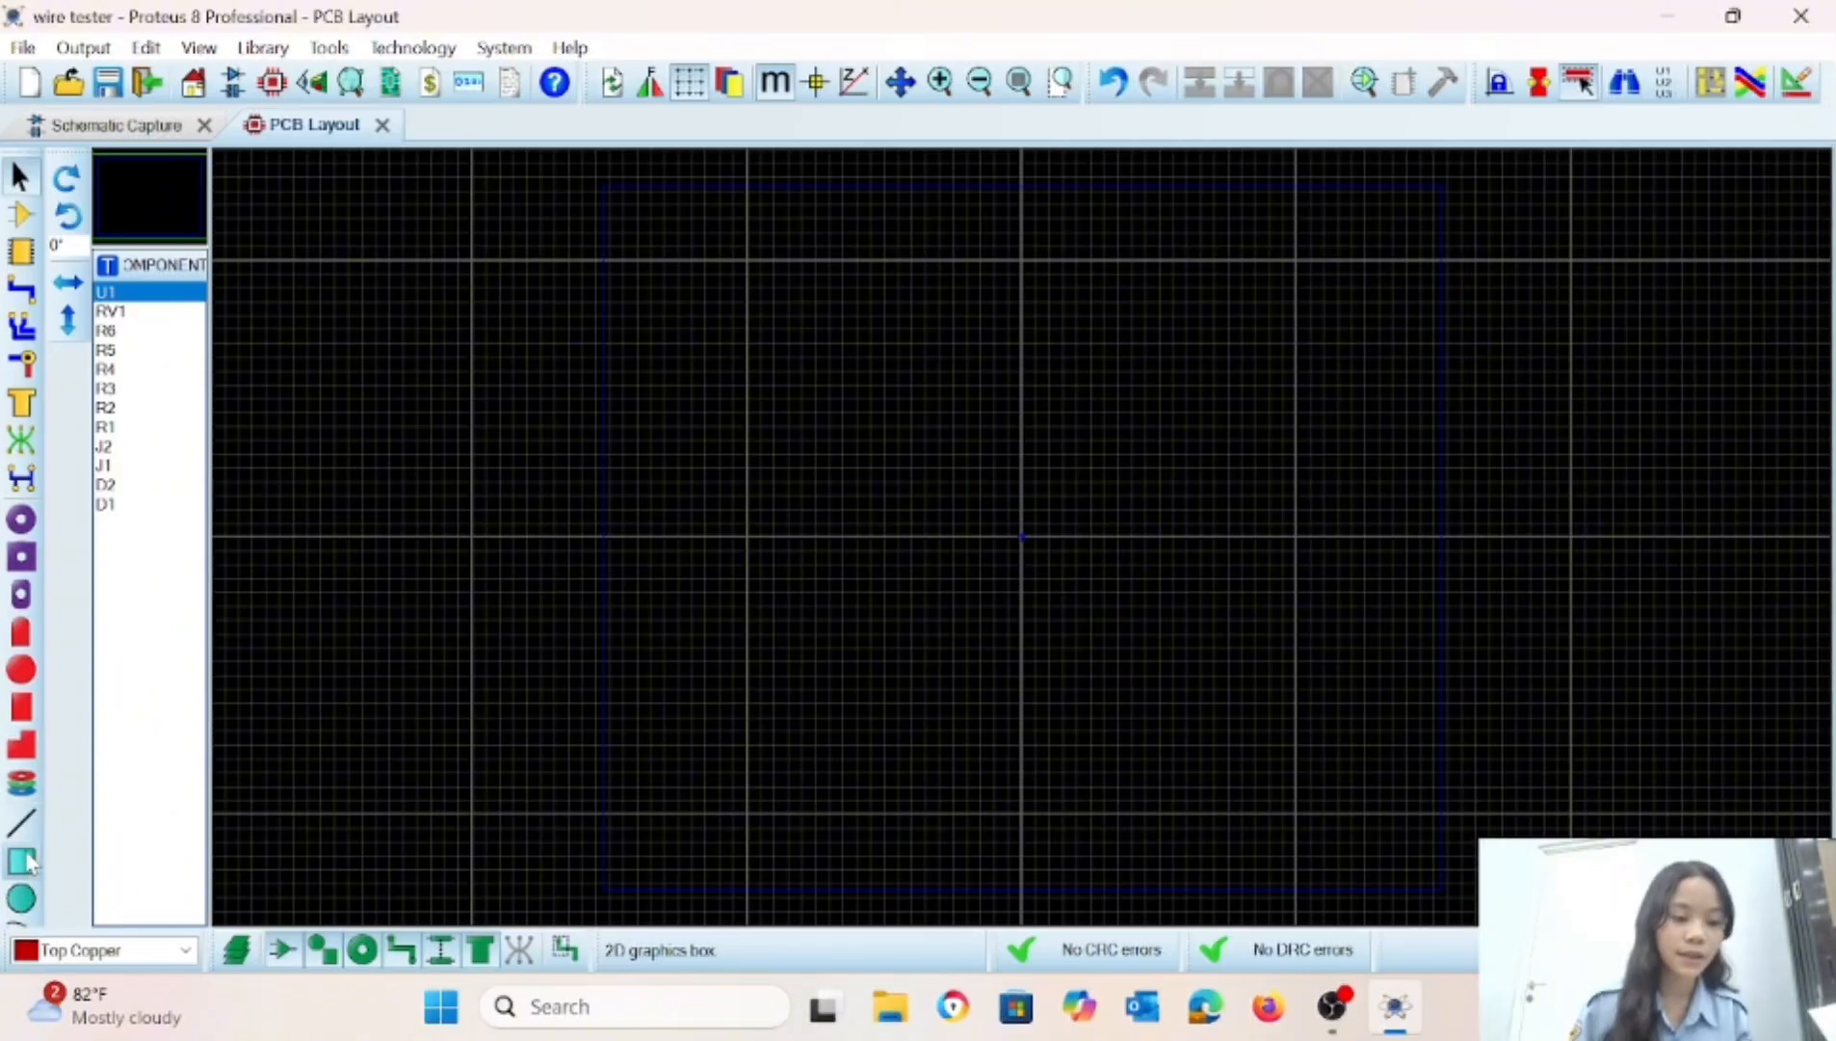
left_click(113, 952)
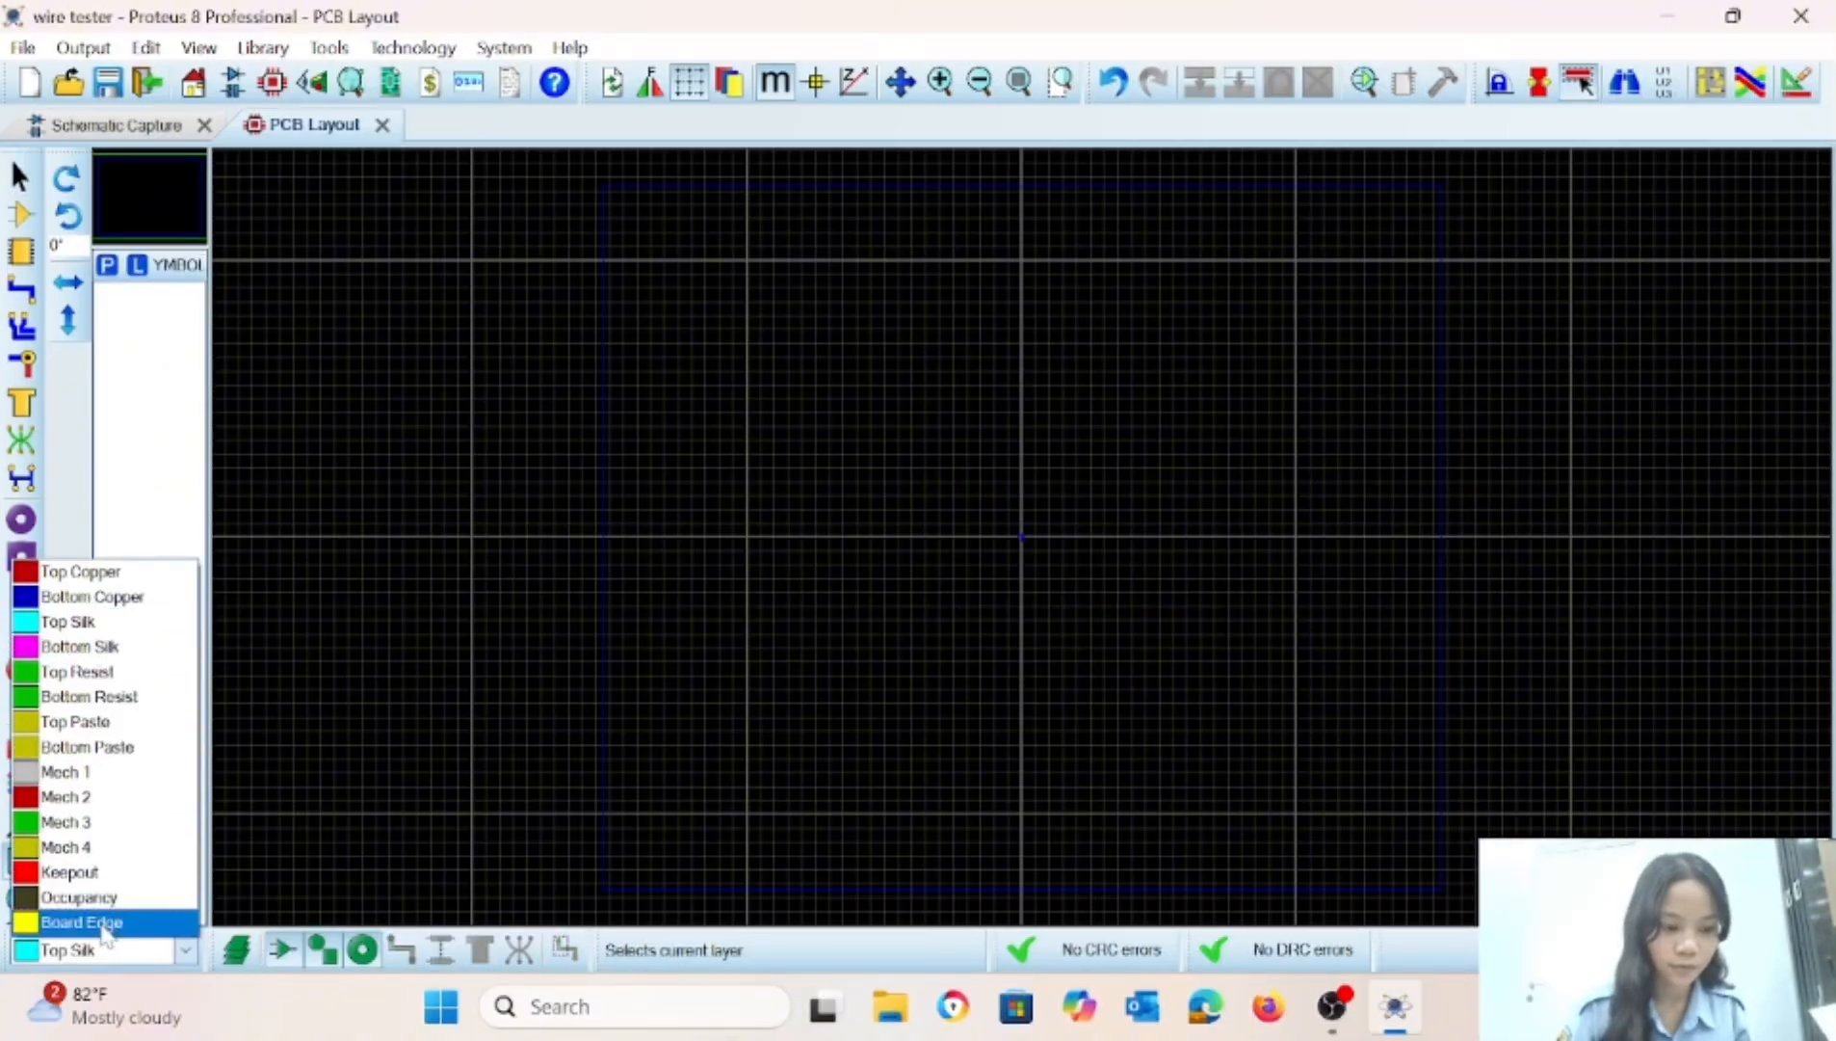
left_click(82, 921)
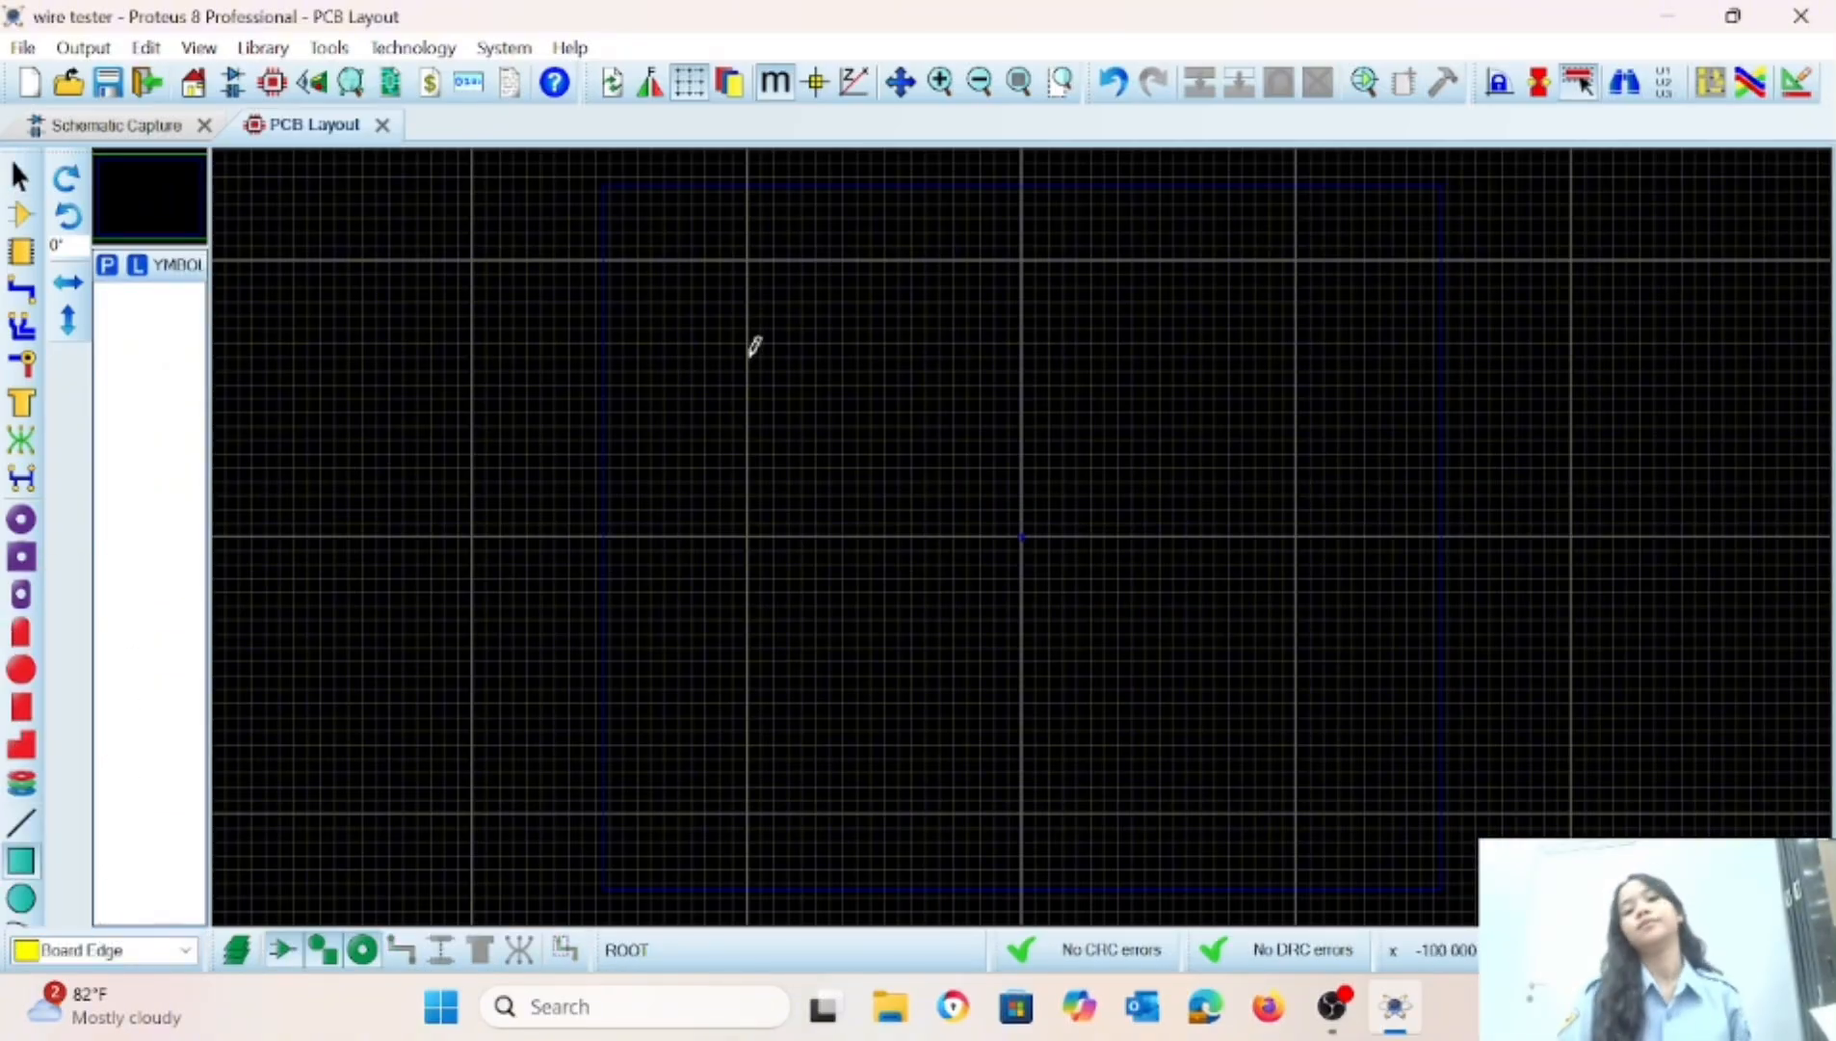
left_click_drag(748, 357, 1035, 640)
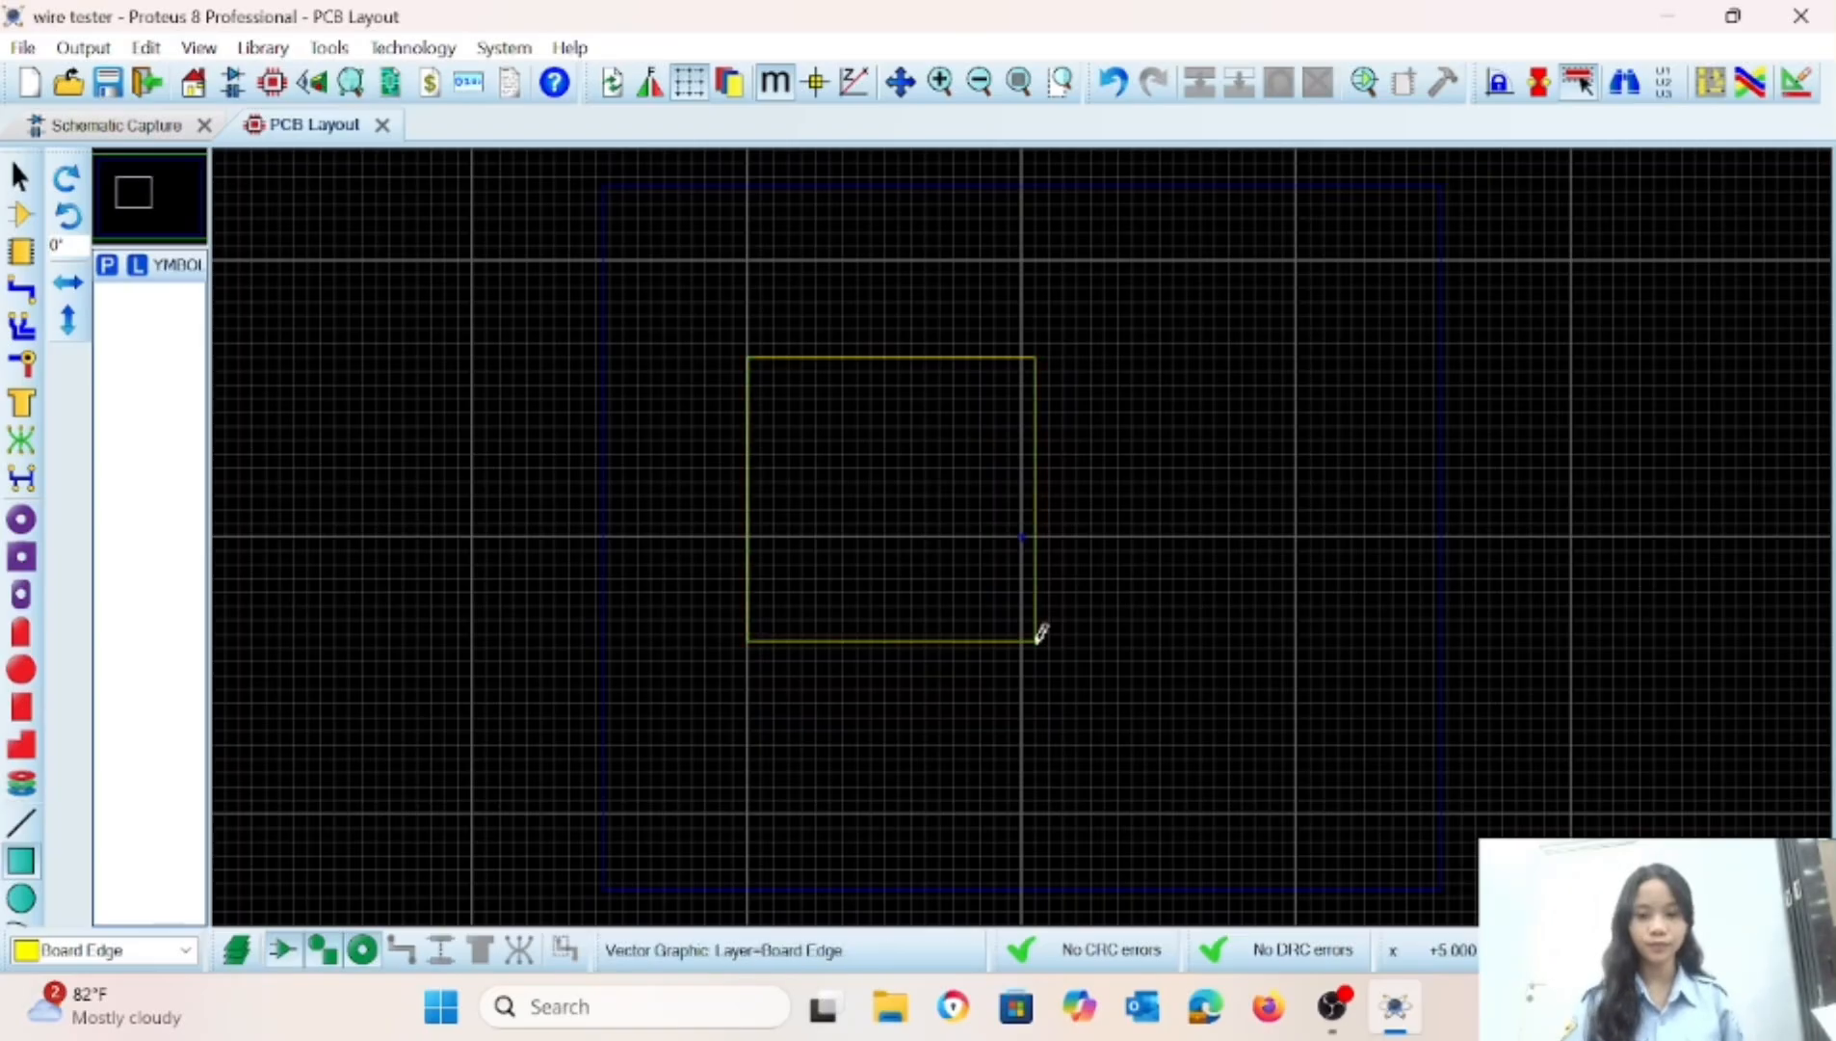
Resize the board outline to a square with a width of 50 mm.
right_click(1036, 640)
left_click(1137, 288)
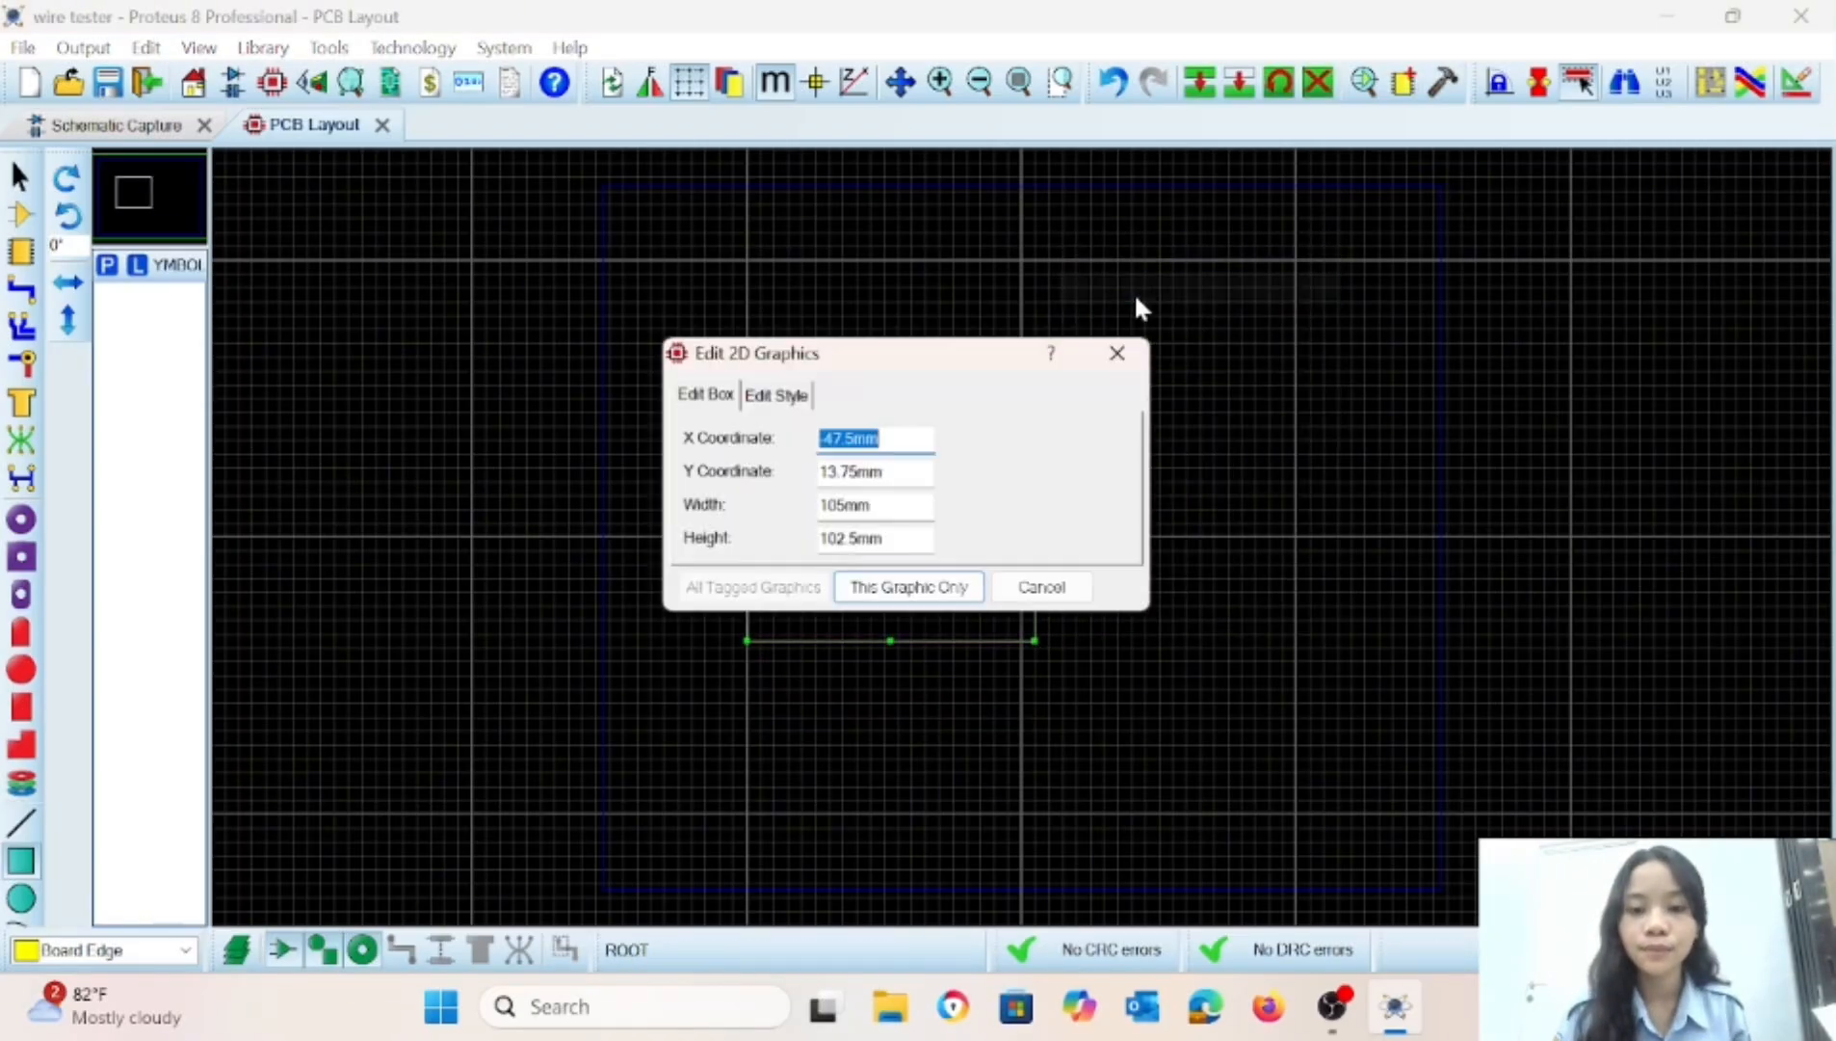
left_click(845, 505)
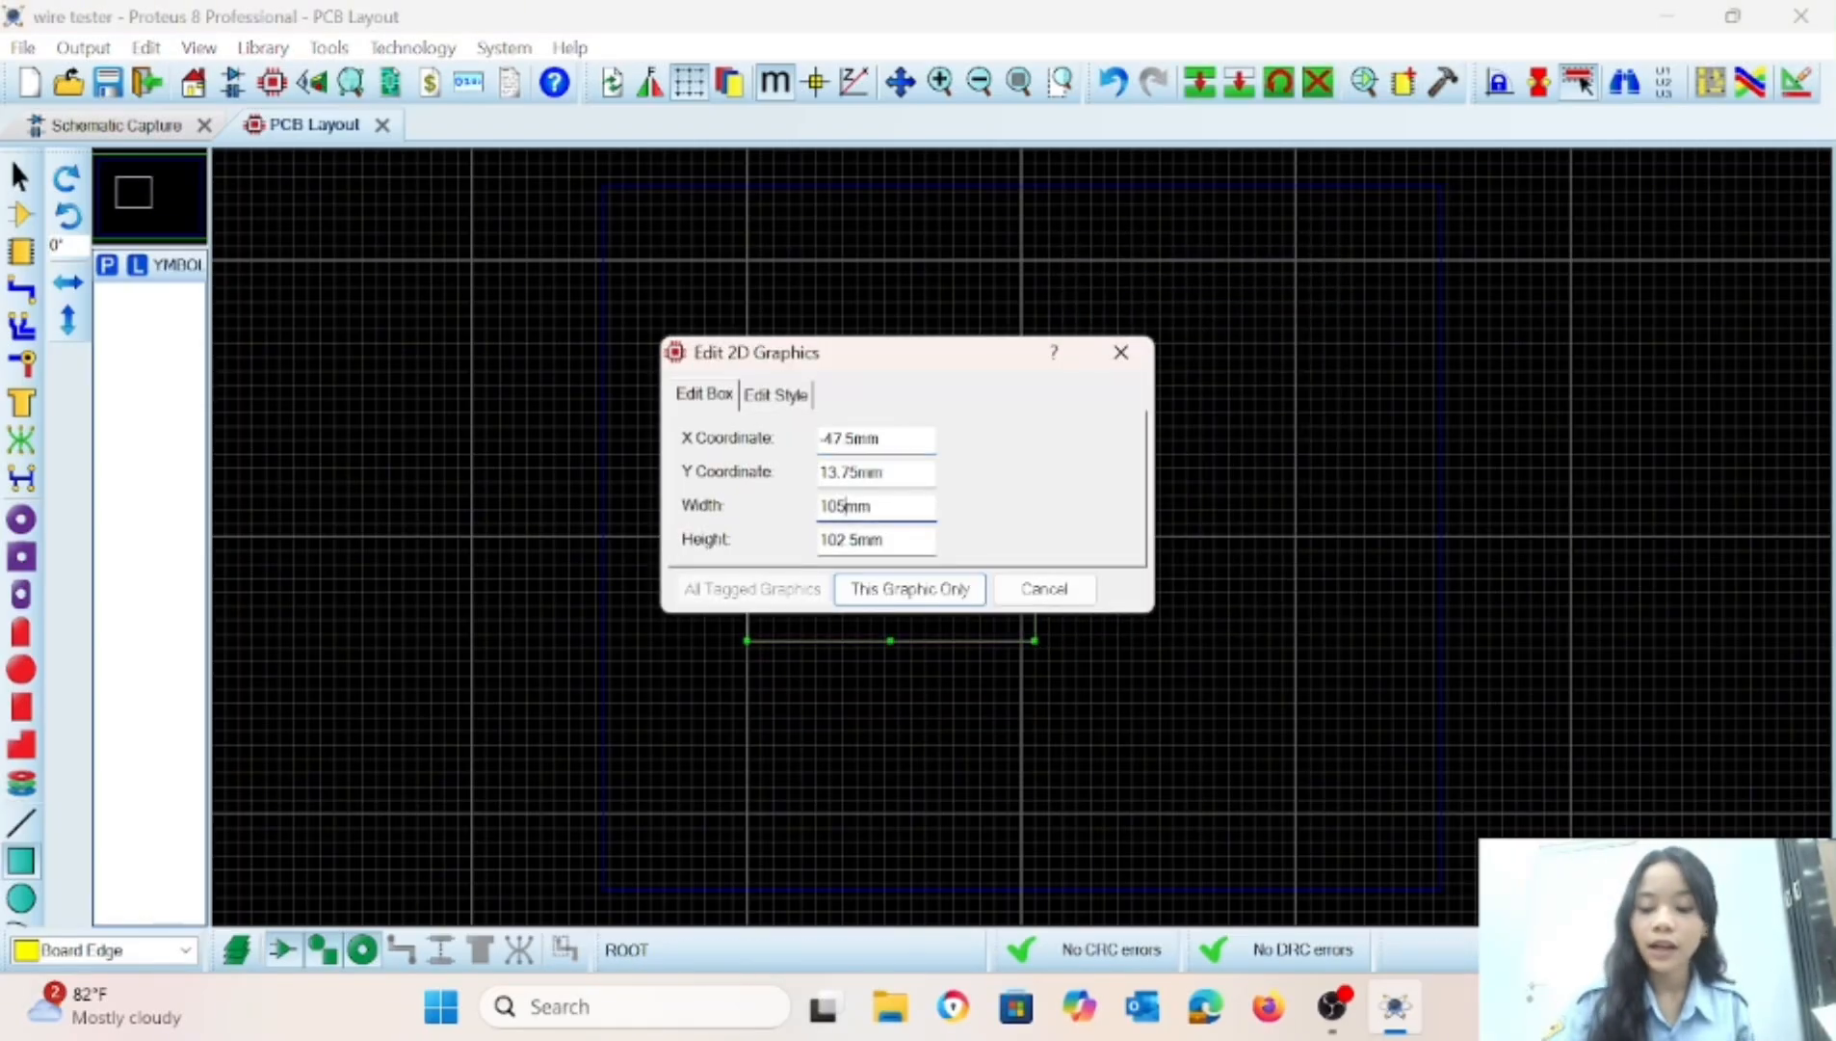
key("BackSpace")
key("BackSpace")
type("5")
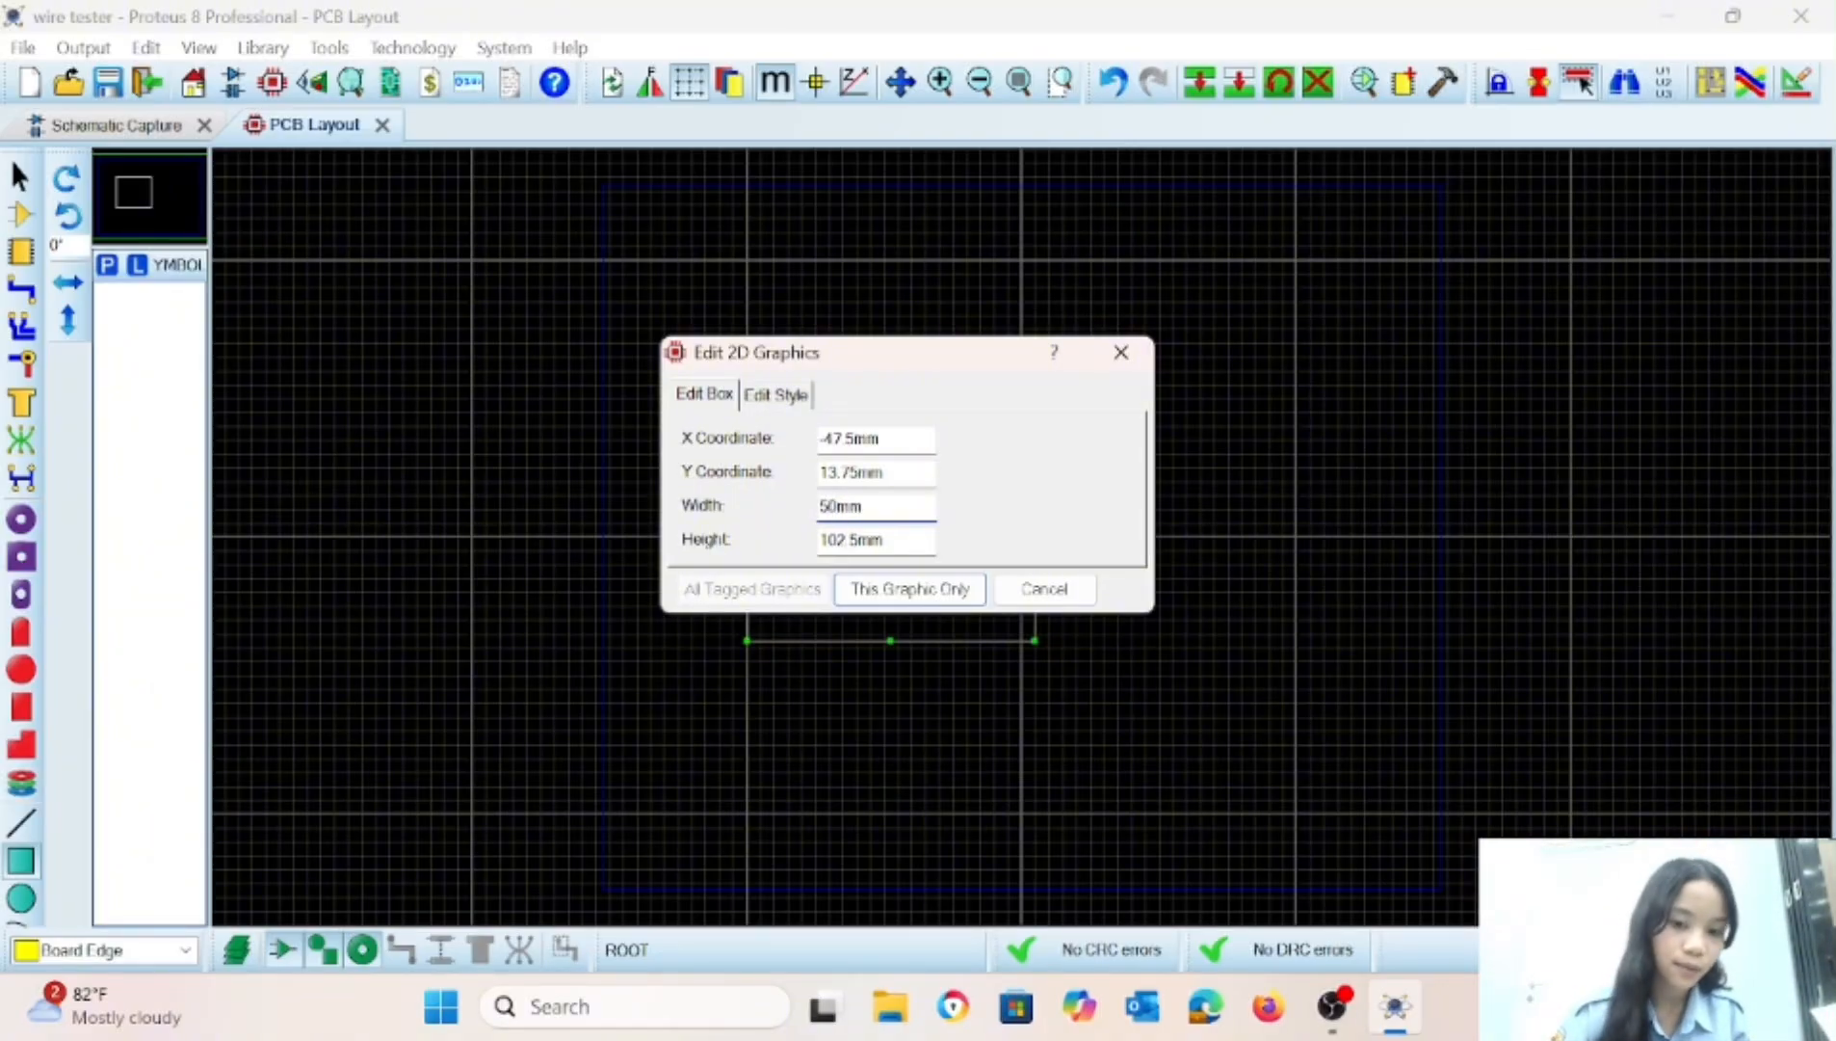
left_click(857, 539)
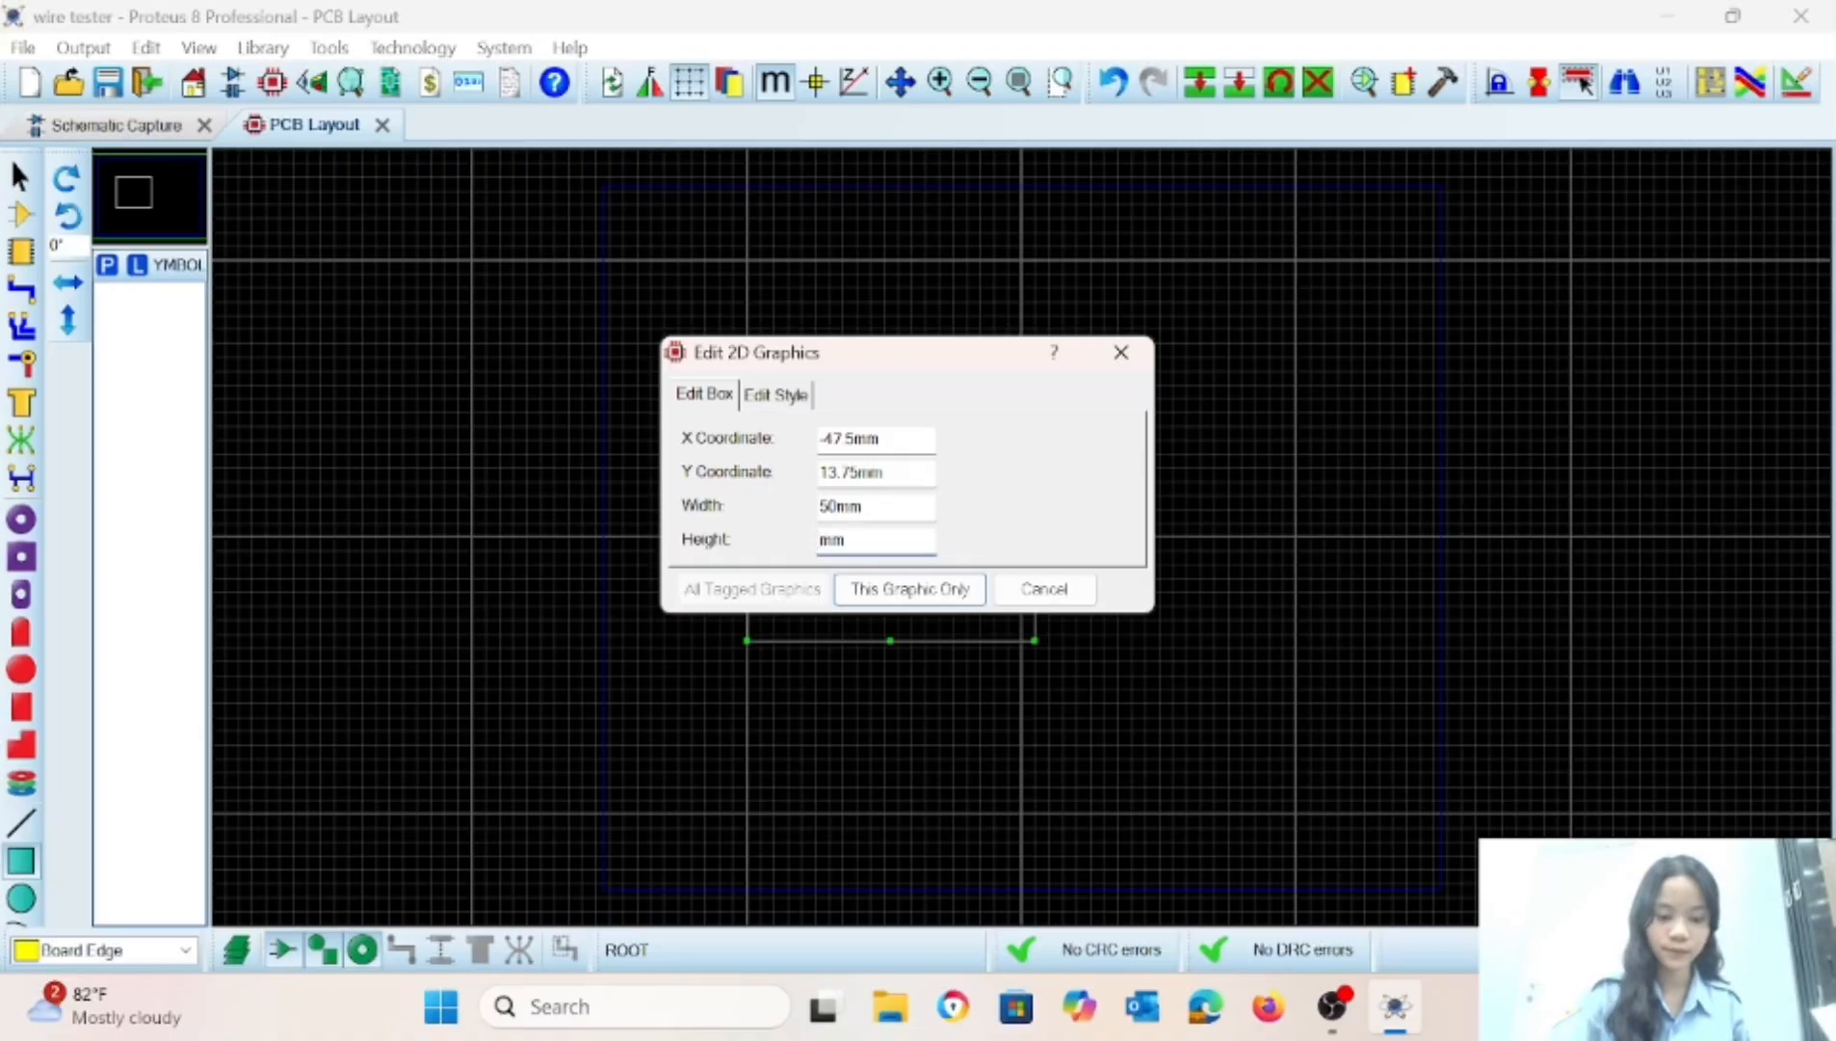
left_click(933, 588)
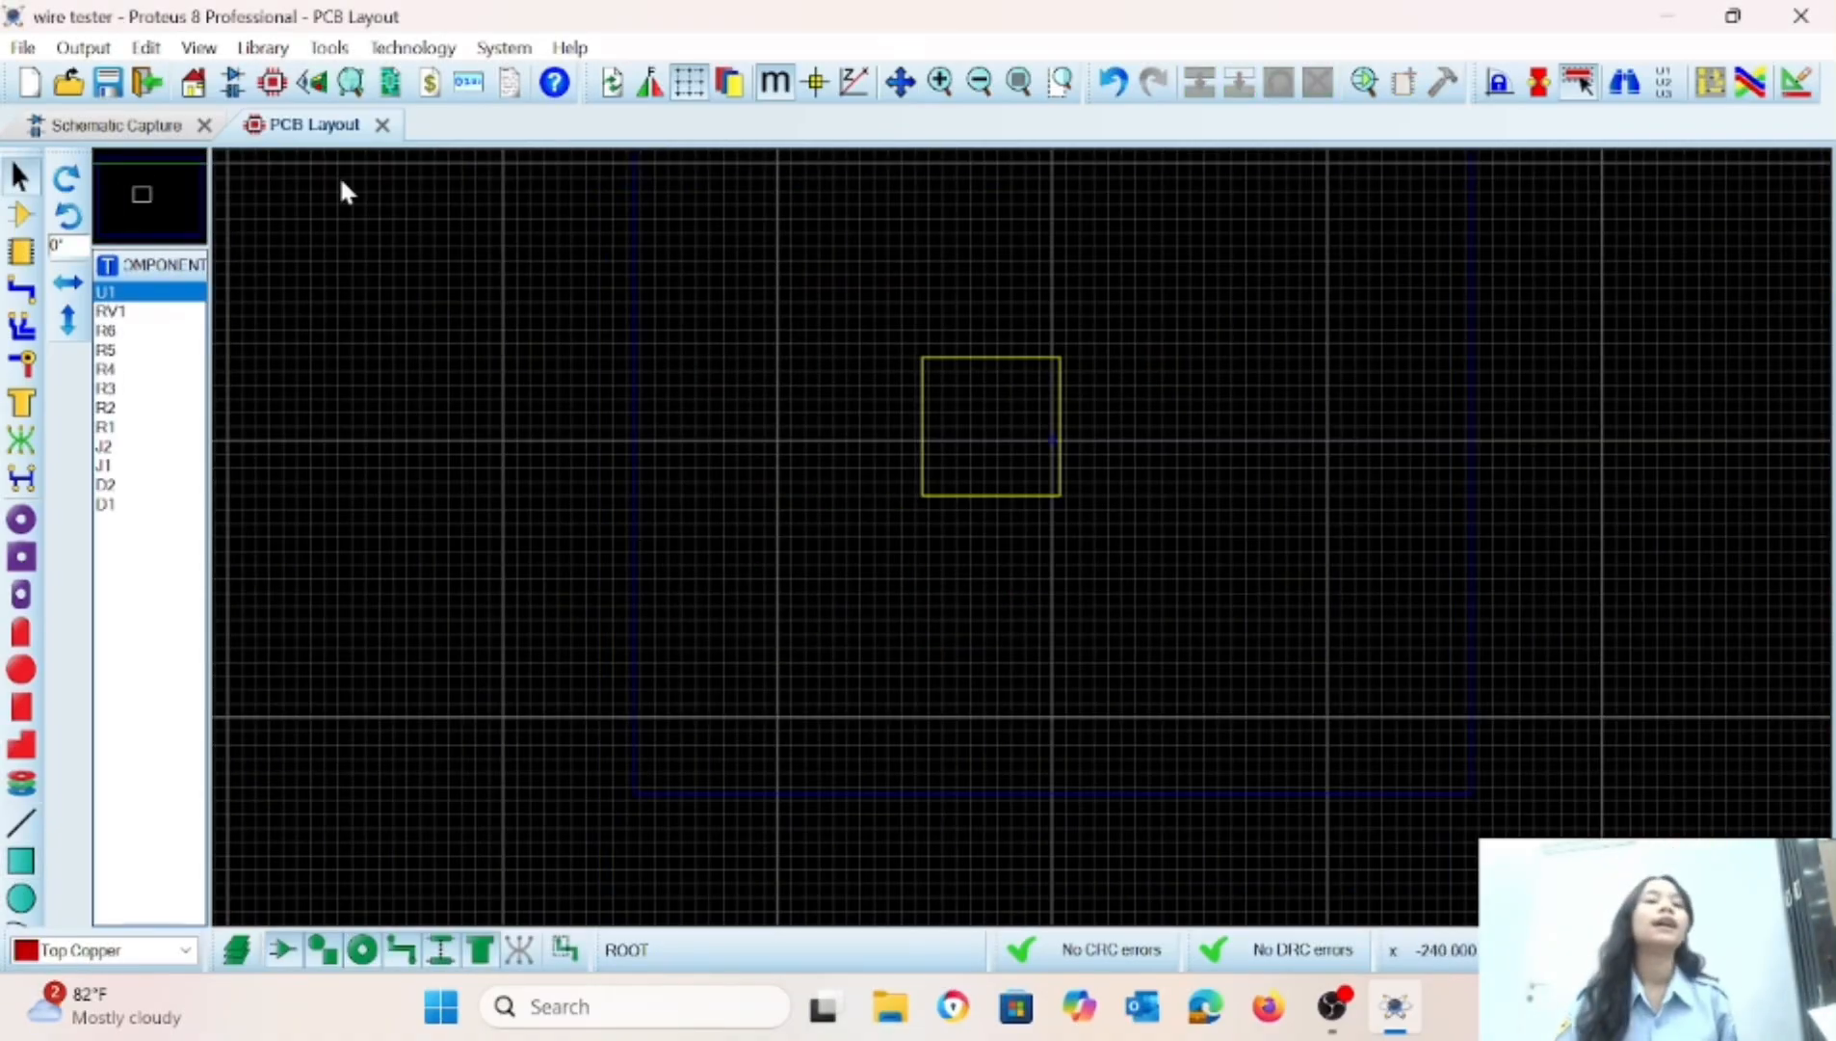
Auto-place all components inside the board outline using the default placement settings.
left_click(940, 84)
left_click(939, 84)
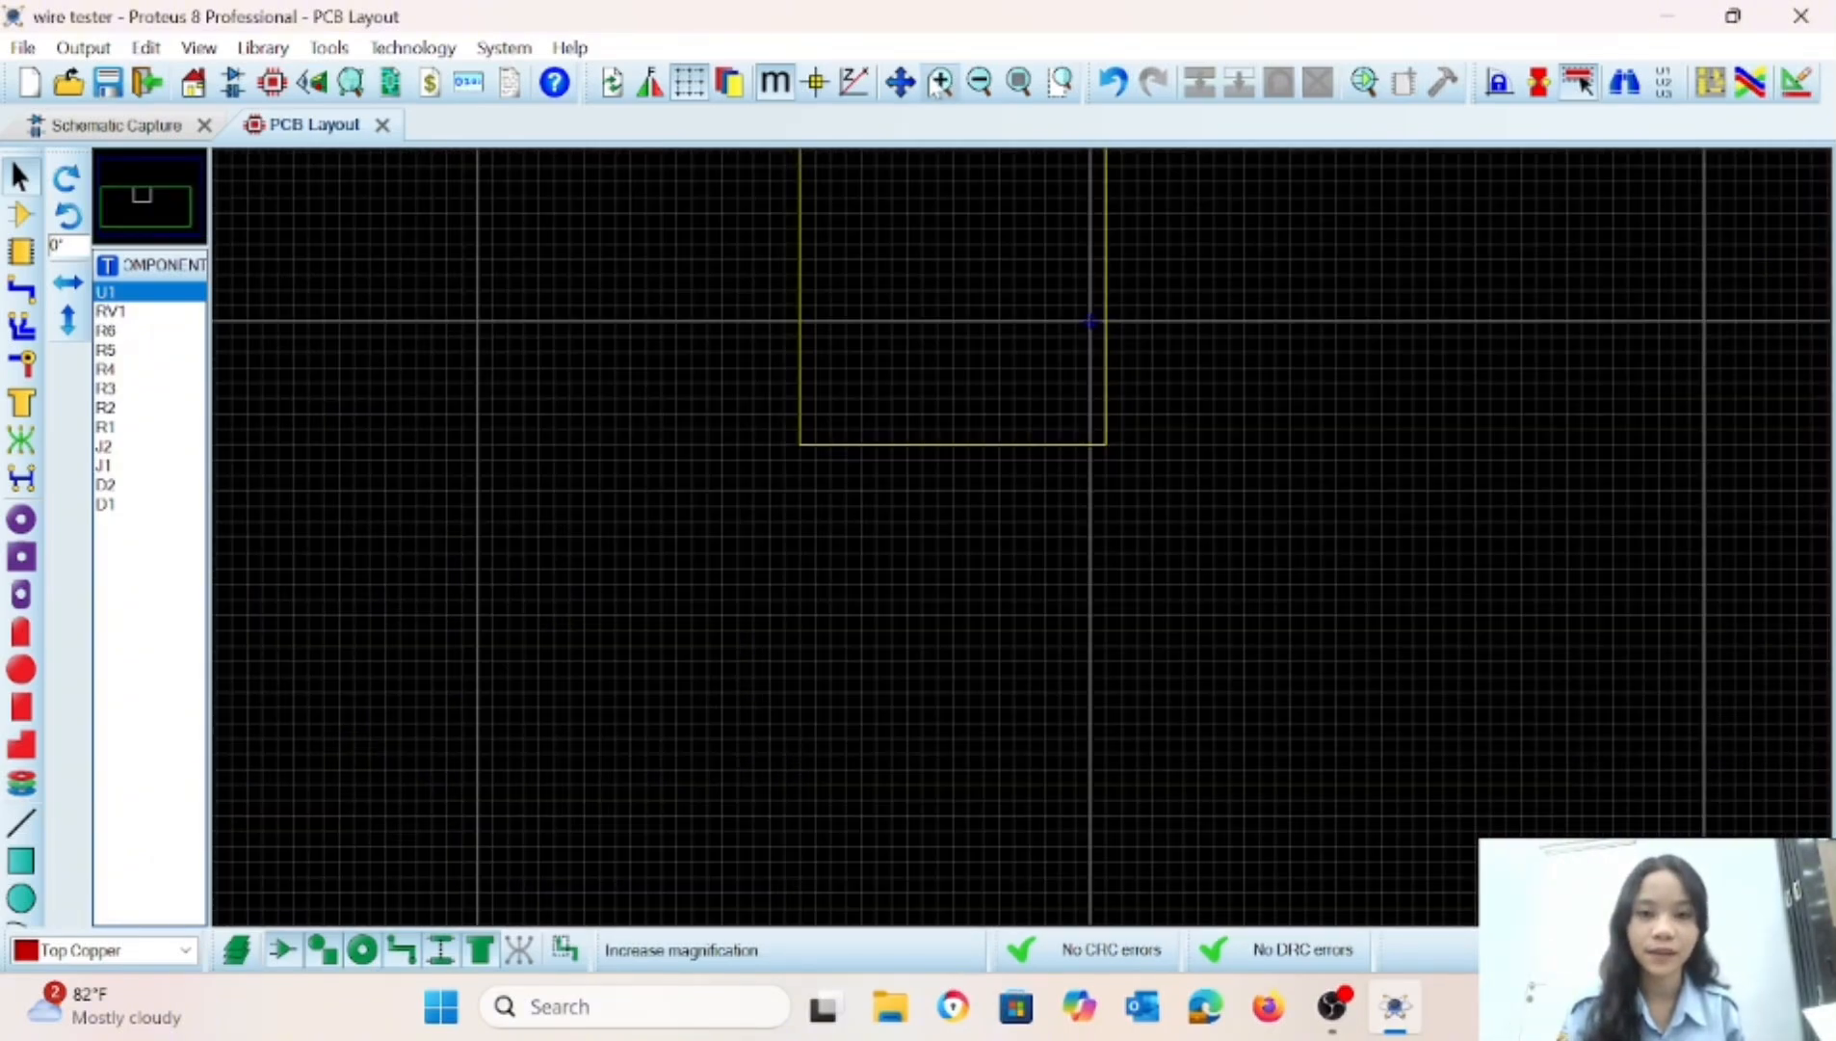
left_click(939, 84)
left_click(157, 200)
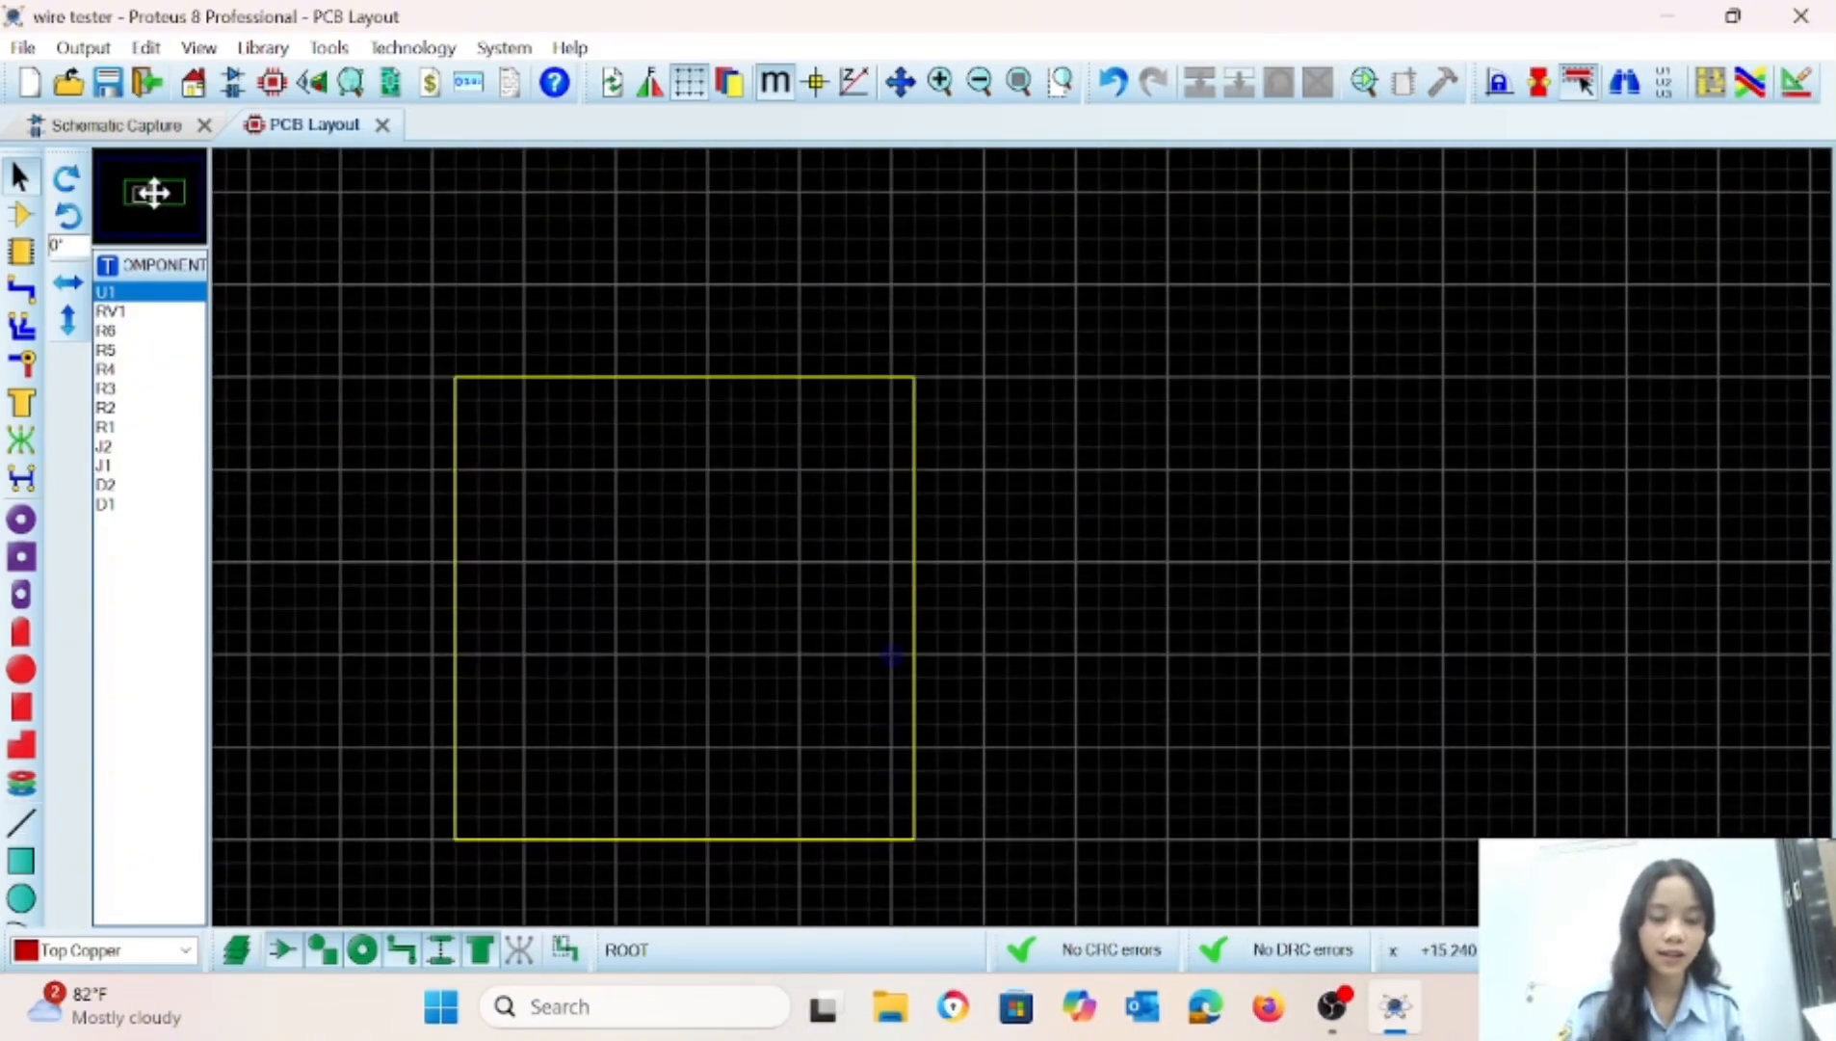
left_click(151, 193)
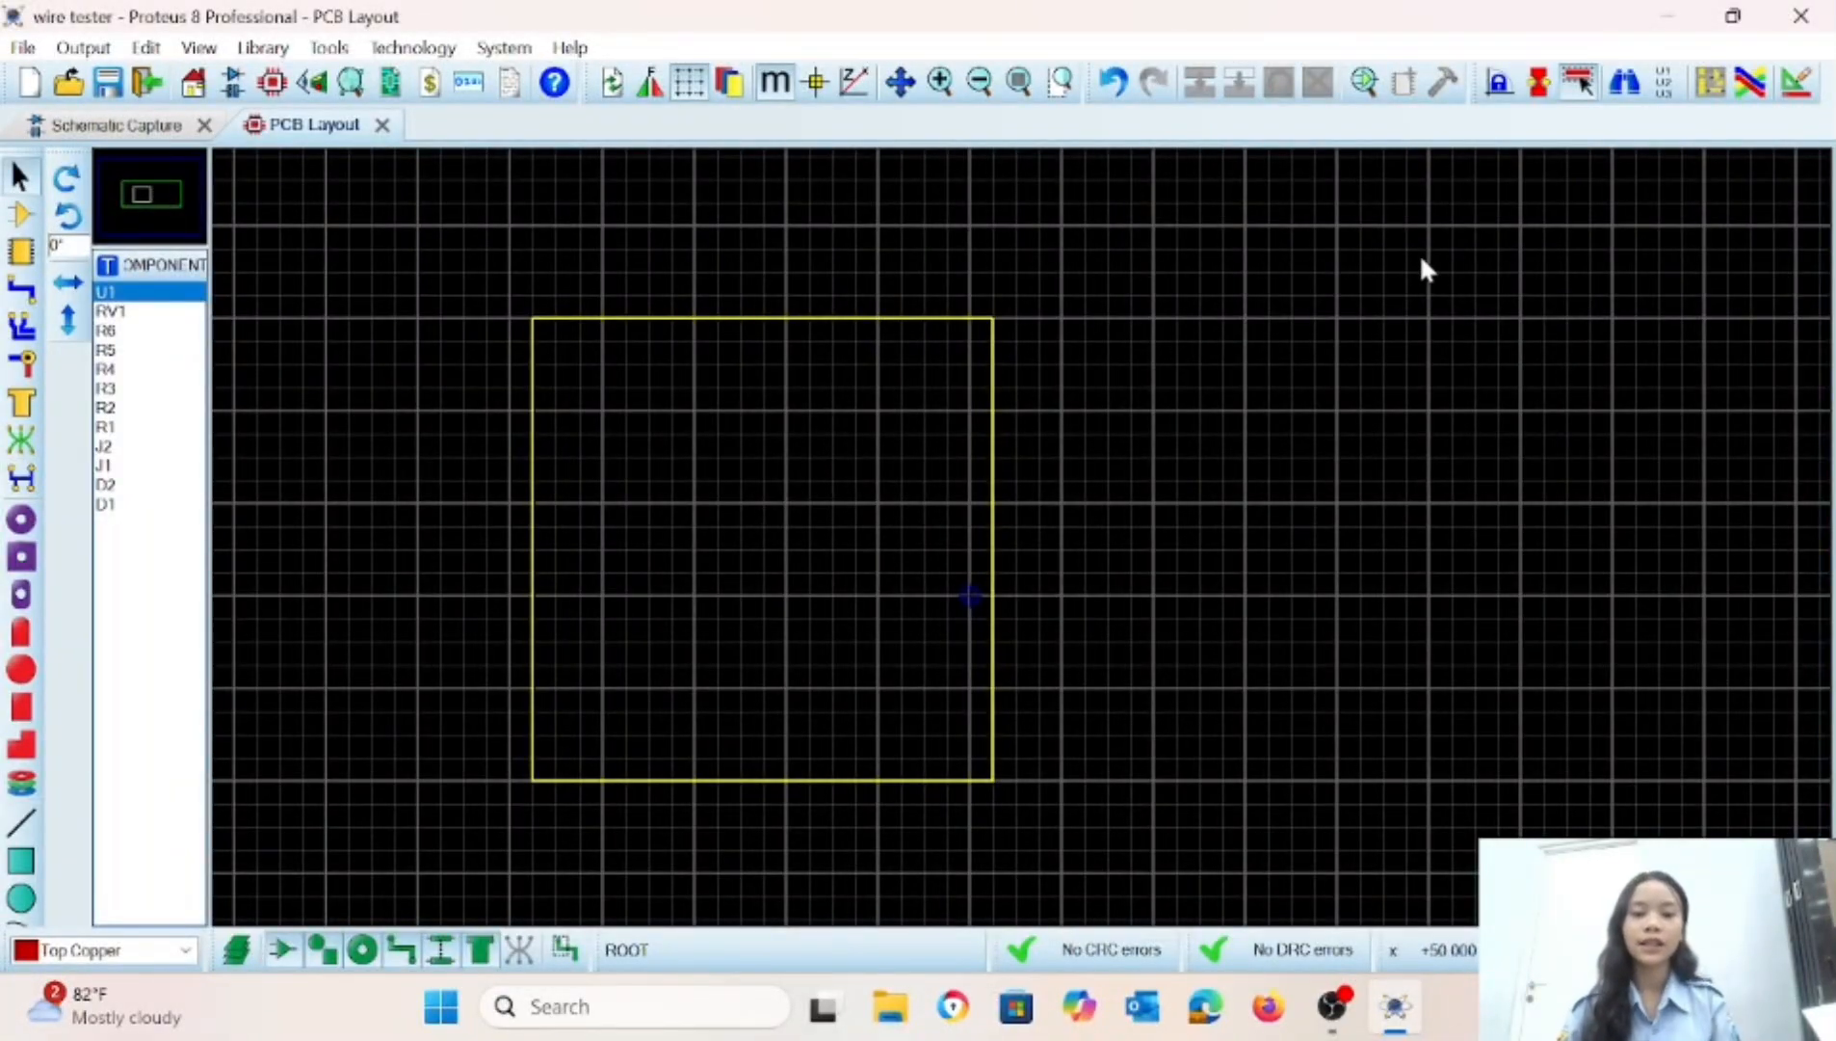
left_click(1711, 85)
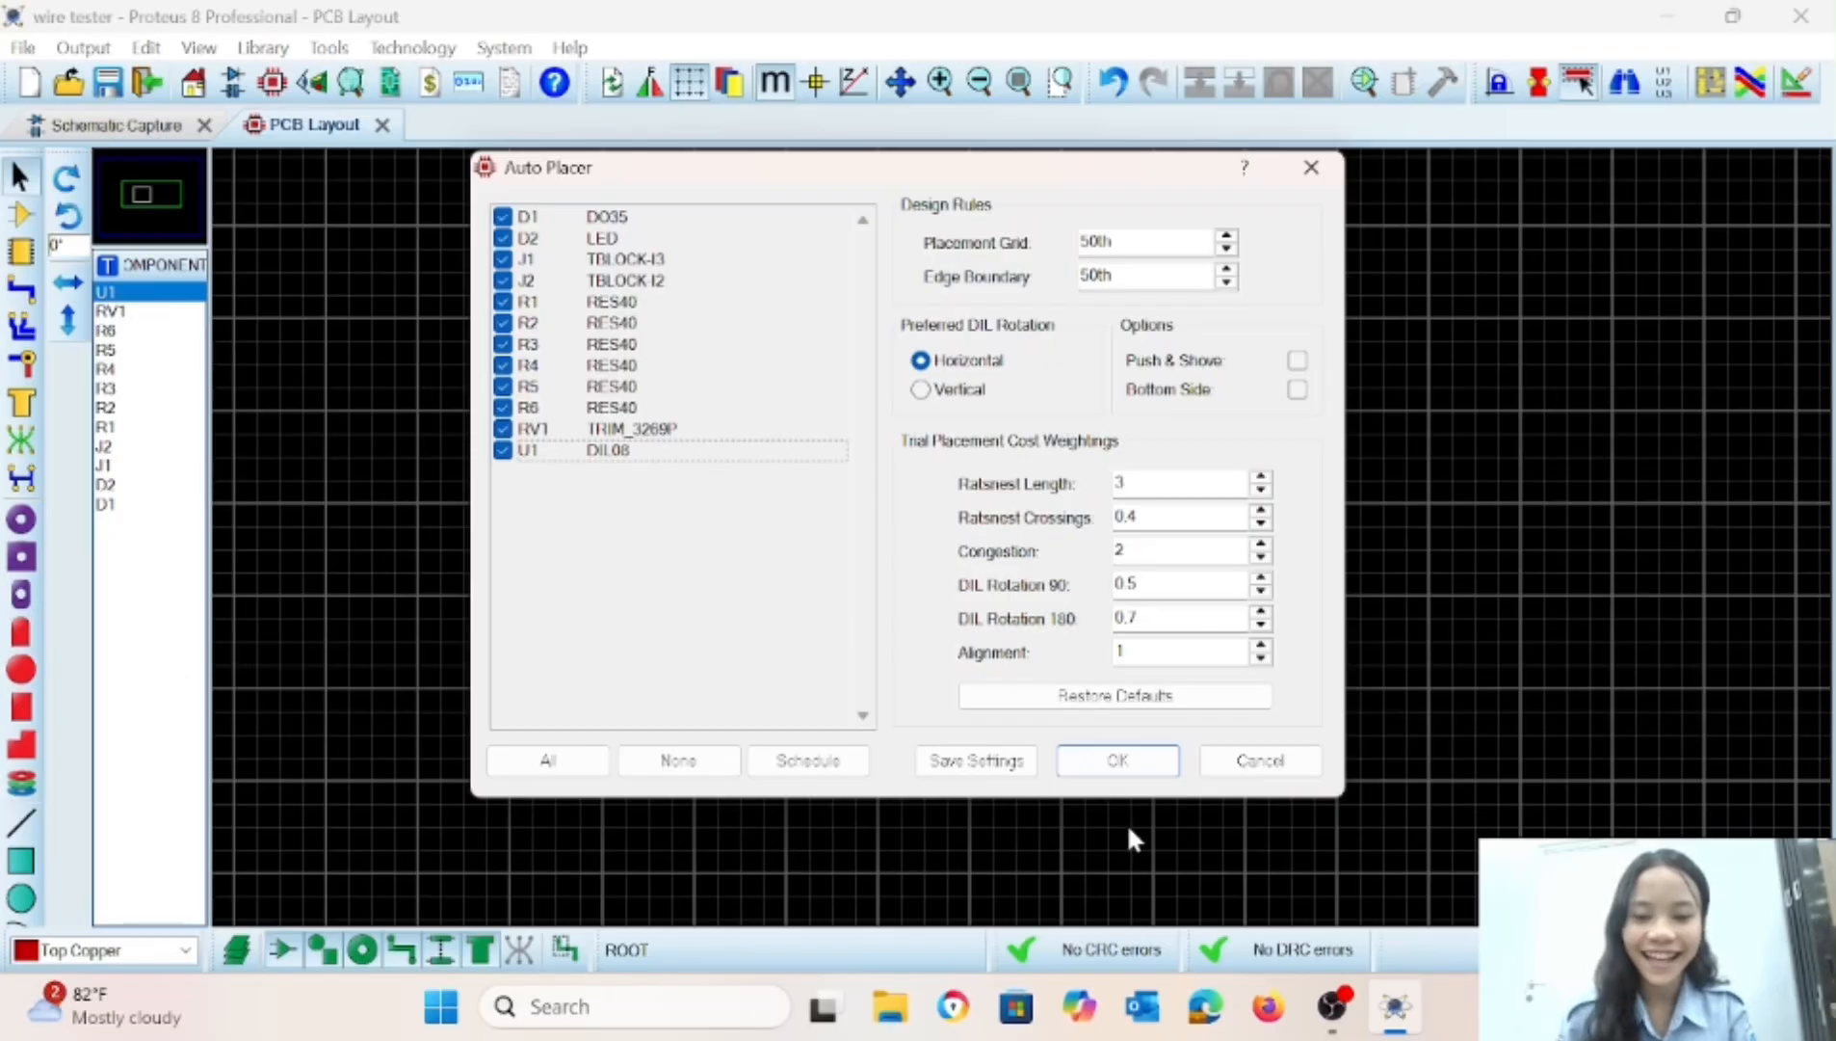
left_click(1115, 757)
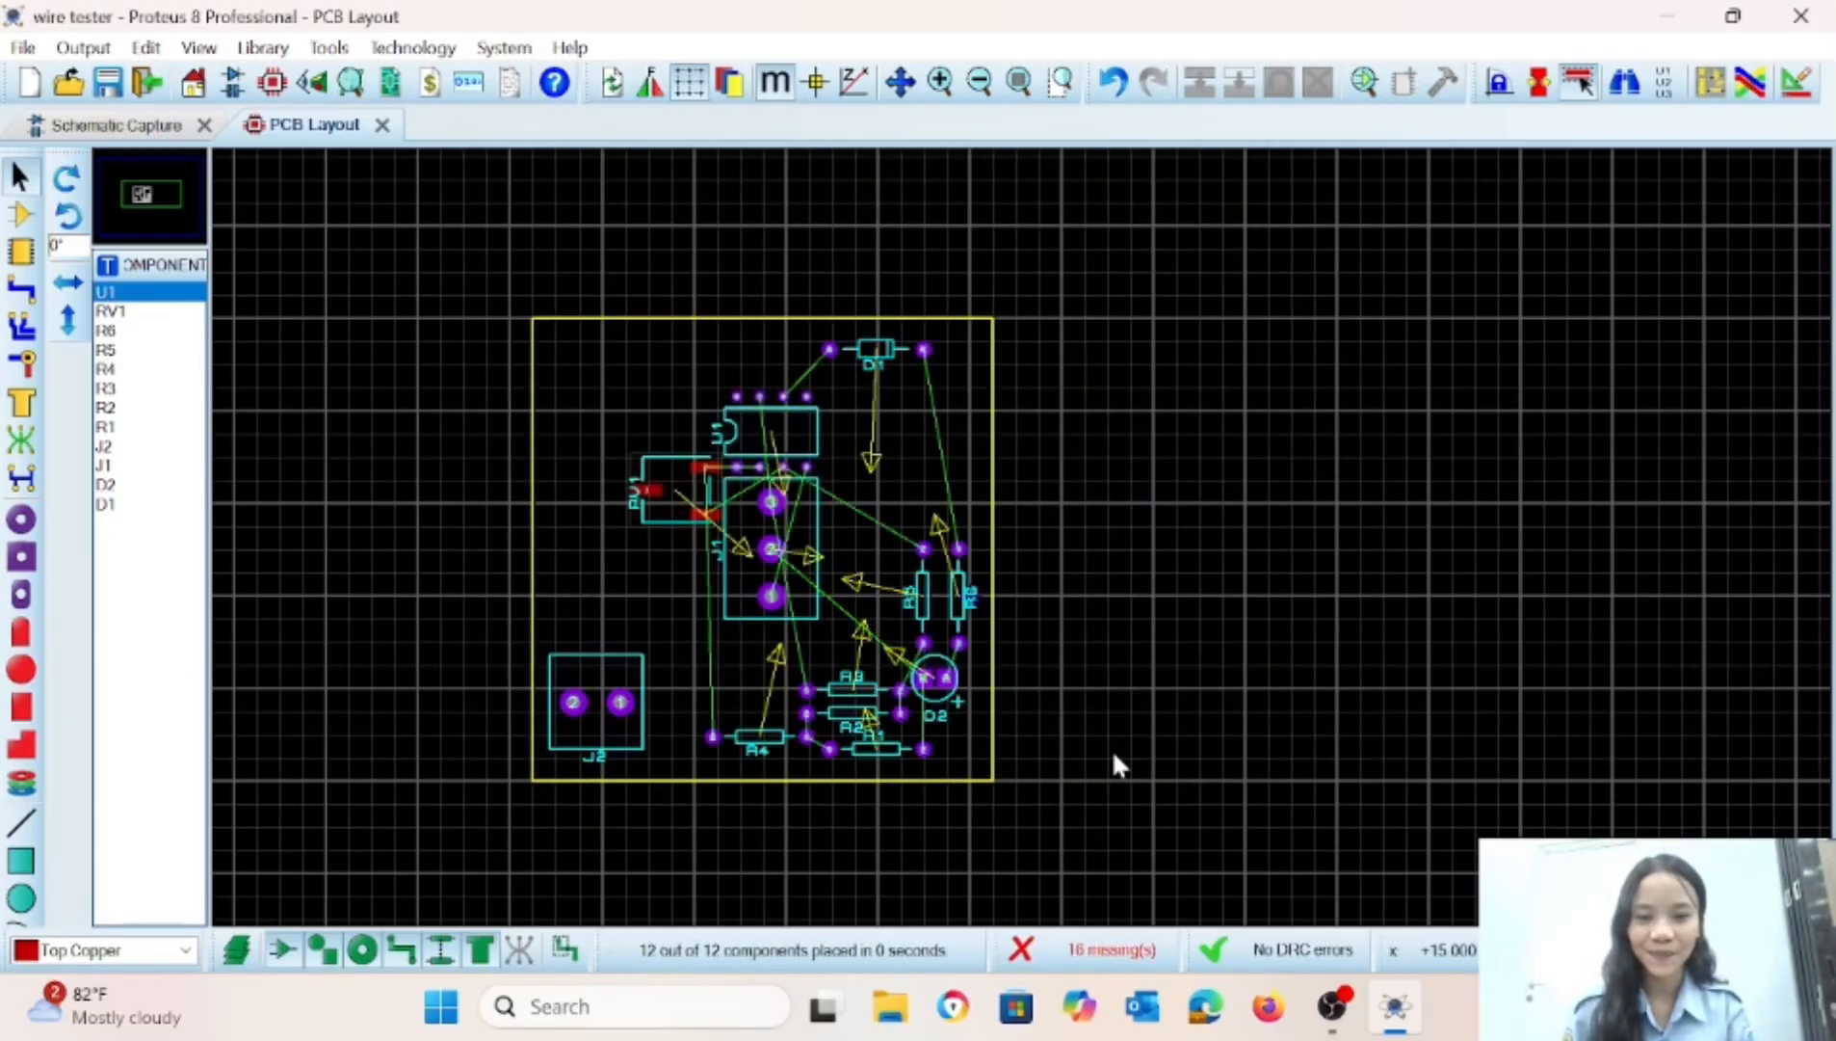
Move terminal block J2 up along the board's left side and place J1 in the upper-left corner of the board.
right_click(574, 671)
left_click(622, 290)
left_click(575, 605)
right_click(818, 513)
right_click(755, 552)
left_click(805, 290)
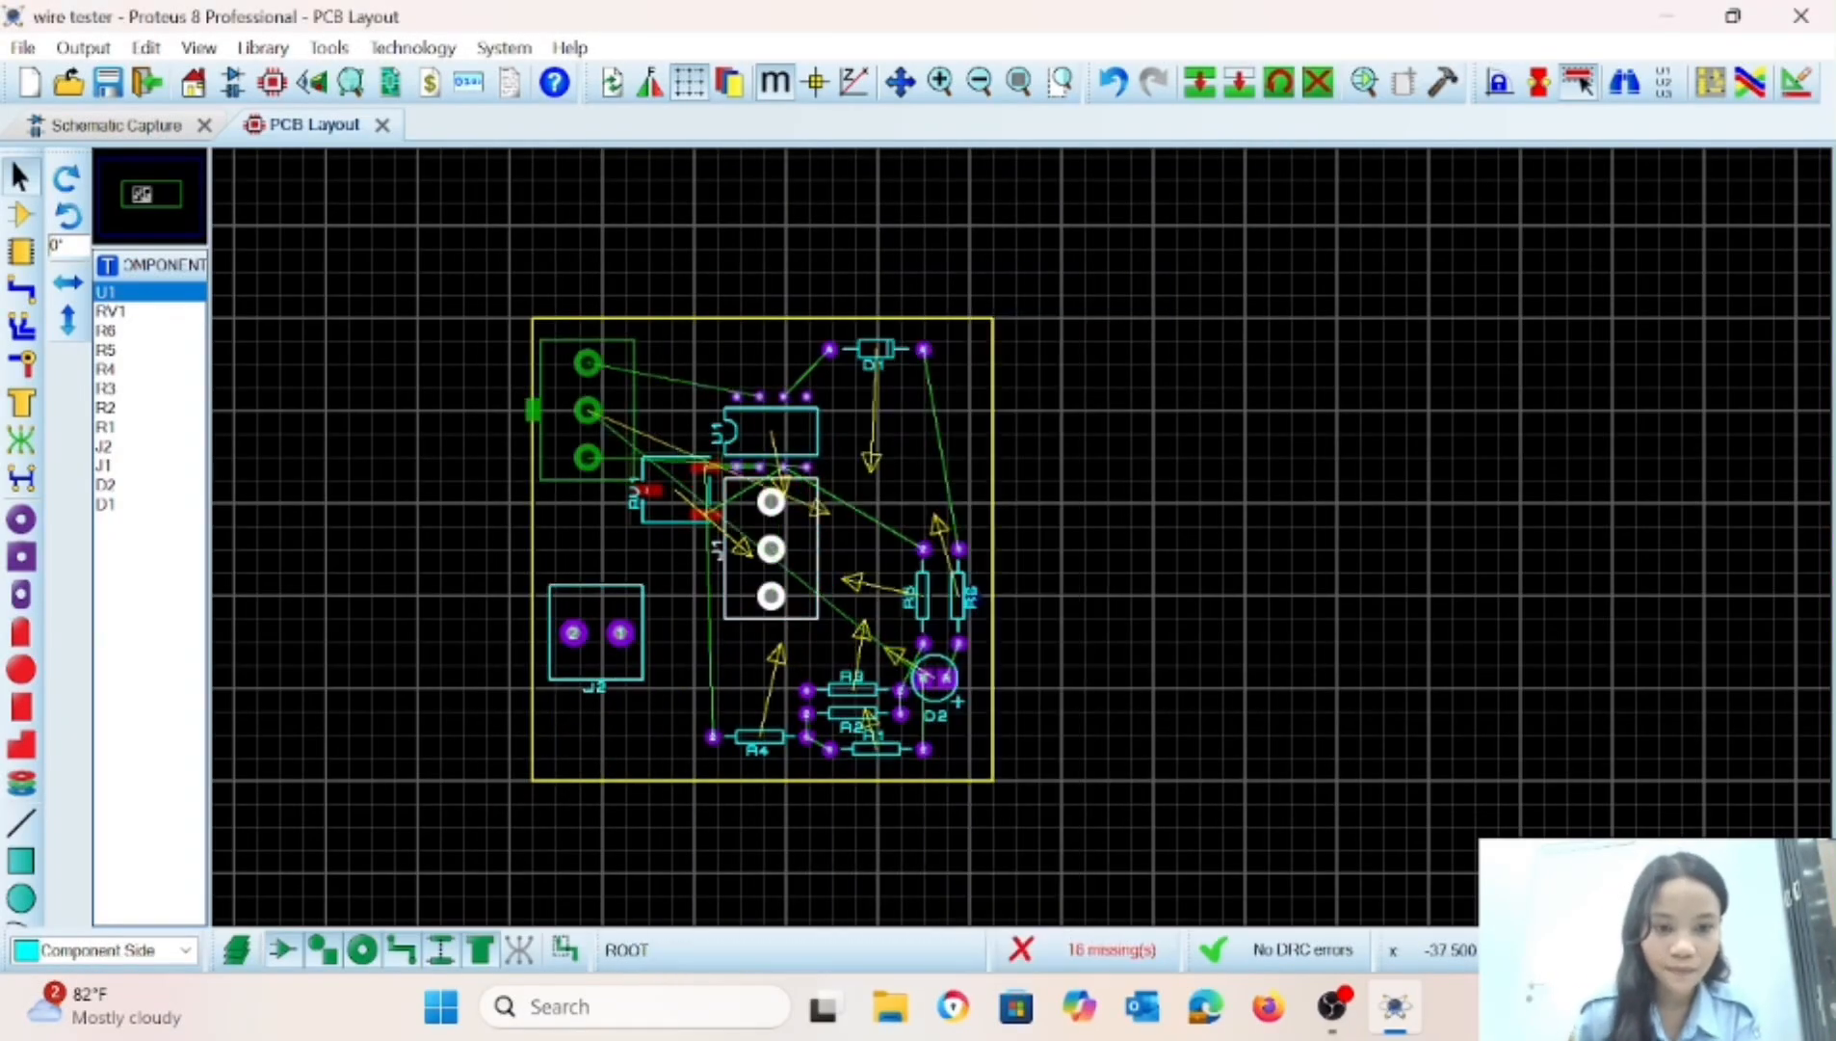
left_click(594, 412)
Move resistors R1 and R2 beside J2, stacked with R2 above R1.
left_click(710, 644)
right_click(882, 742)
left_click(964, 55)
left_click(744, 675)
left_click(842, 715)
left_click_drag(842, 714, 727, 644)
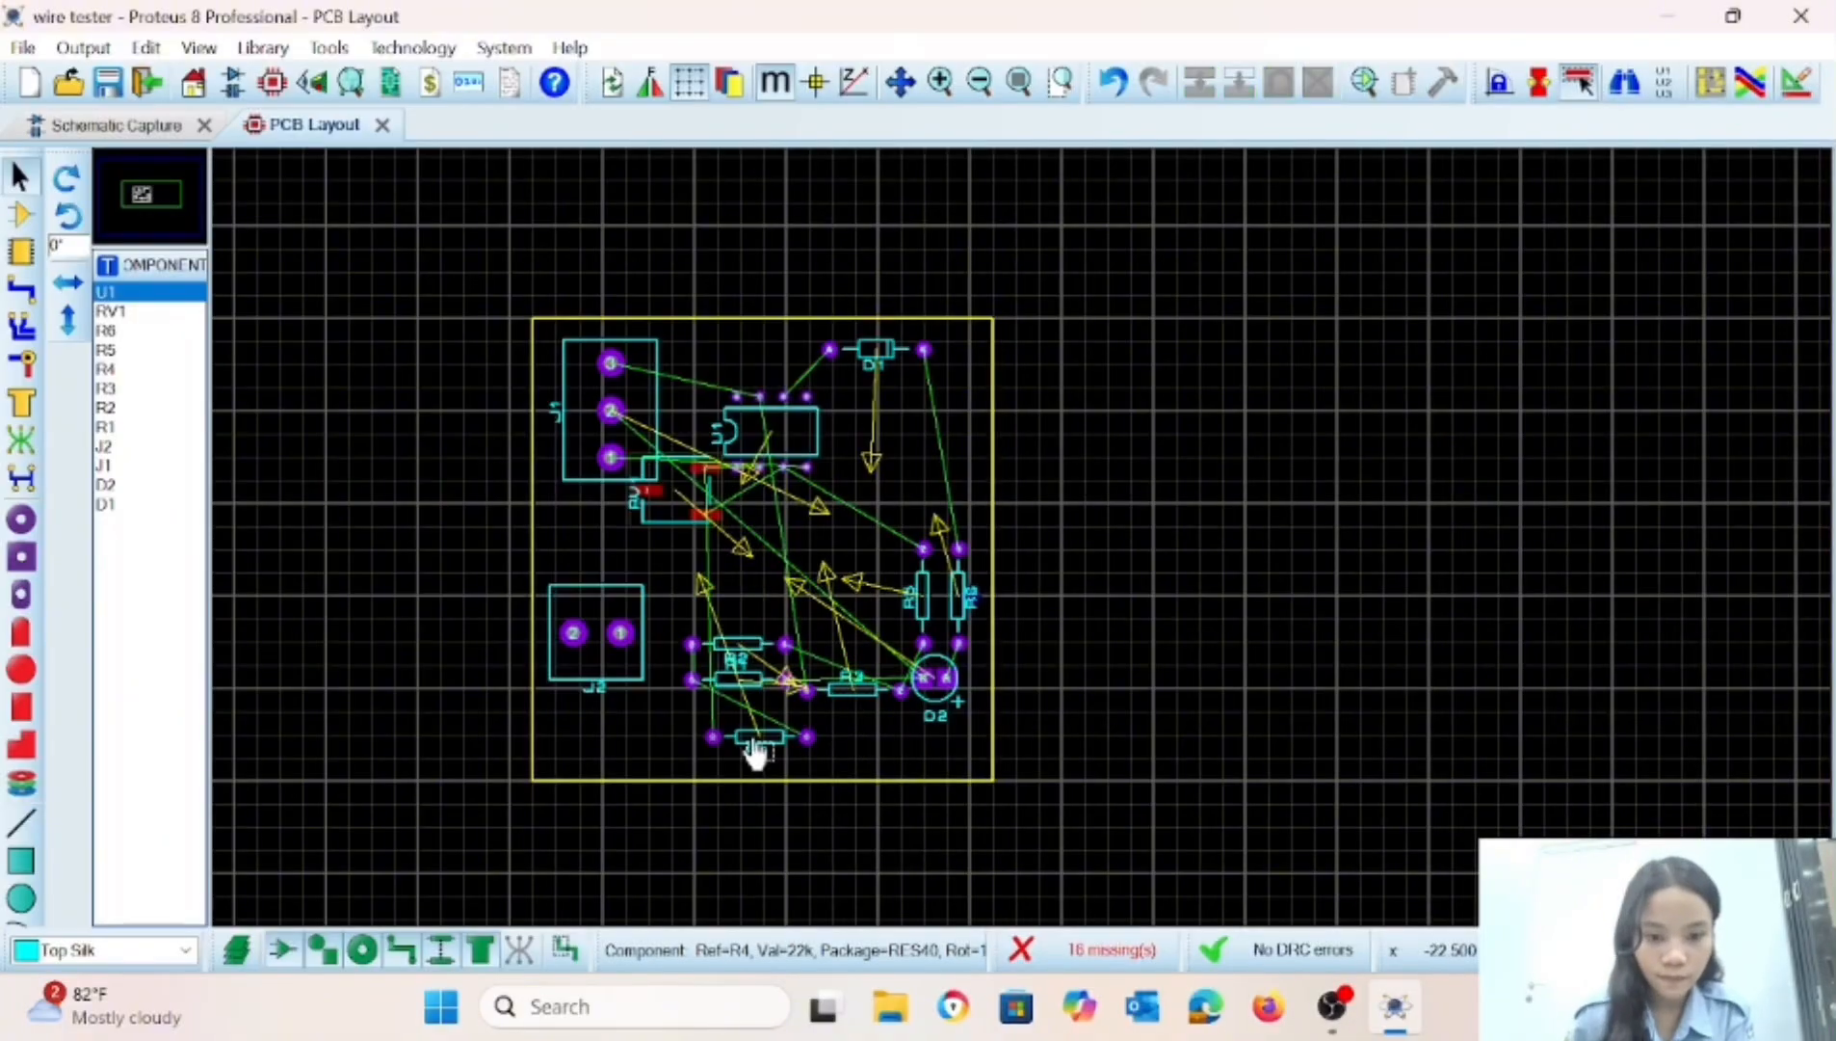
Move R4 directly above R3, and place R5 horizontally between J1 and D1 near the board's upper edge.
left_click(756, 739)
left_click_drag(756, 739, 848, 646)
left_click(849, 691)
left_click_drag(923, 595, 740, 363)
key("minus")
right_click(725, 485)
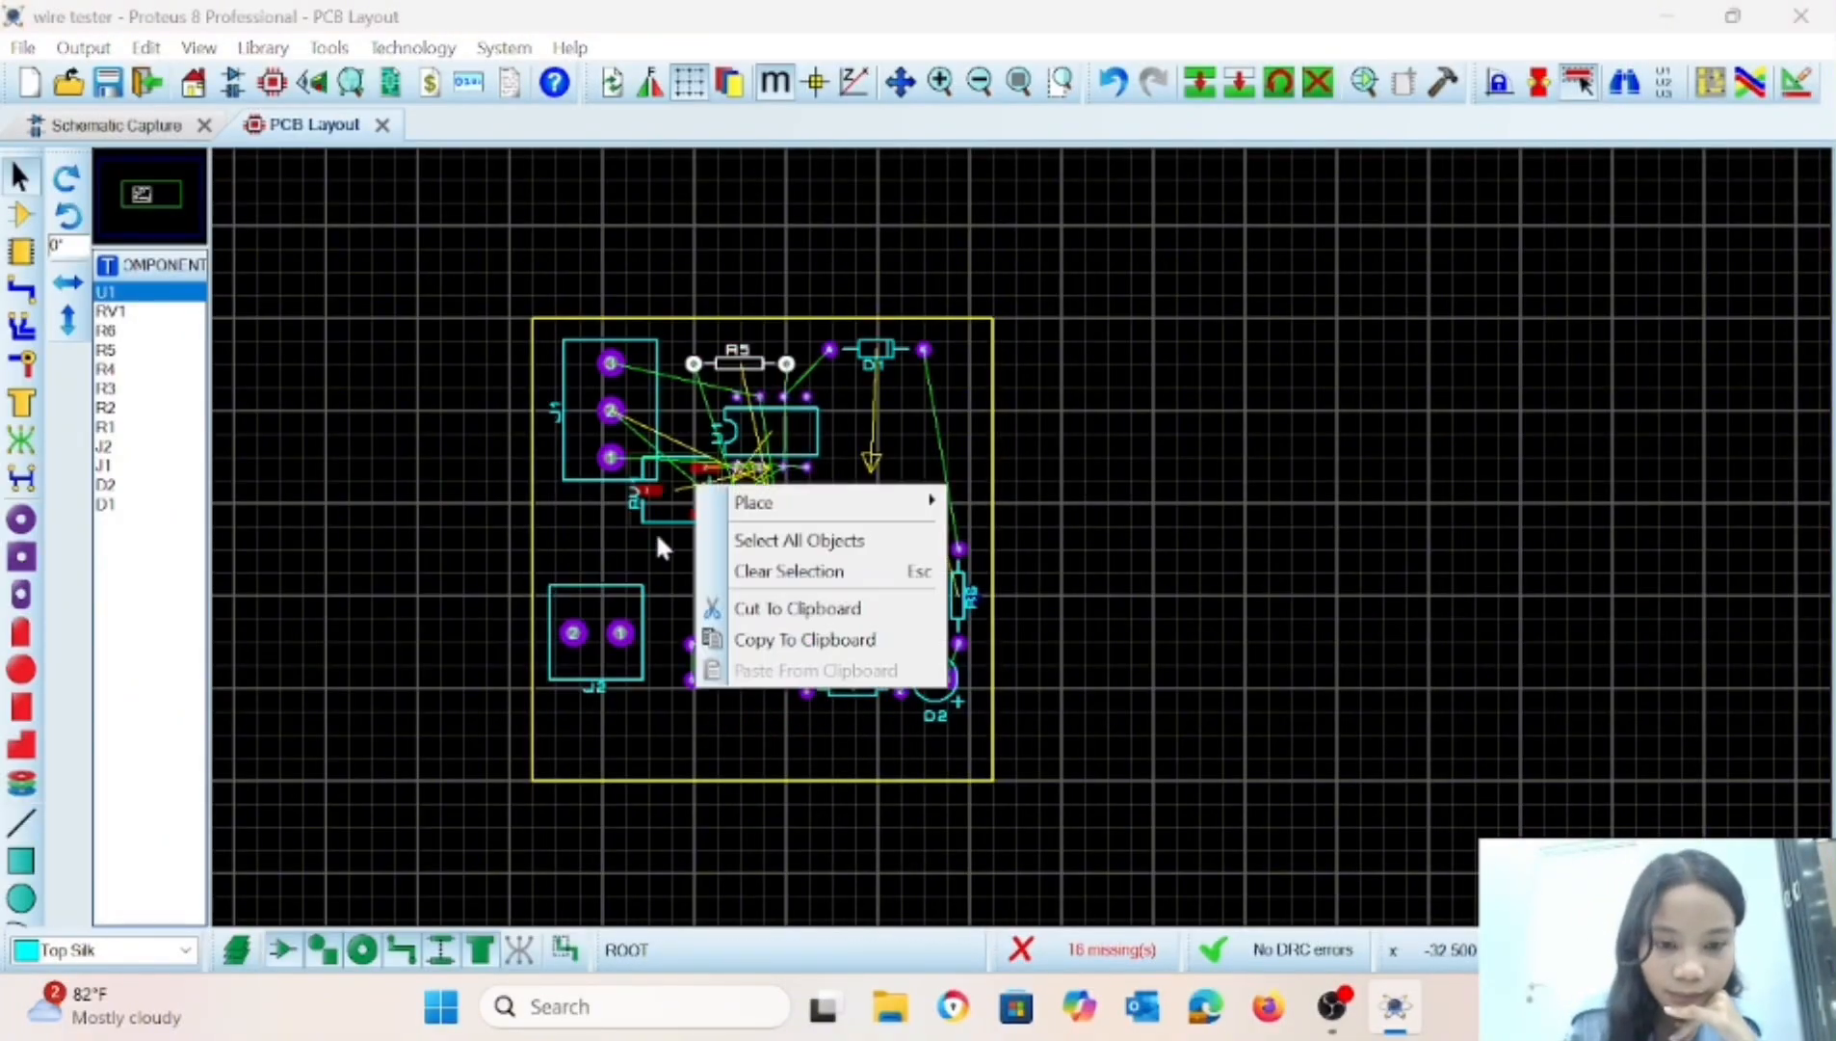
left_click(657, 530)
Move RV1 down to the right of J1 and J2, and move U1 to the middle of the board's right half.
left_click_drag(672, 491, 718, 537)
left_click(718, 536)
left_click(1073, 594)
left_click_drag(815, 418, 927, 519)
double_click(611, 412)
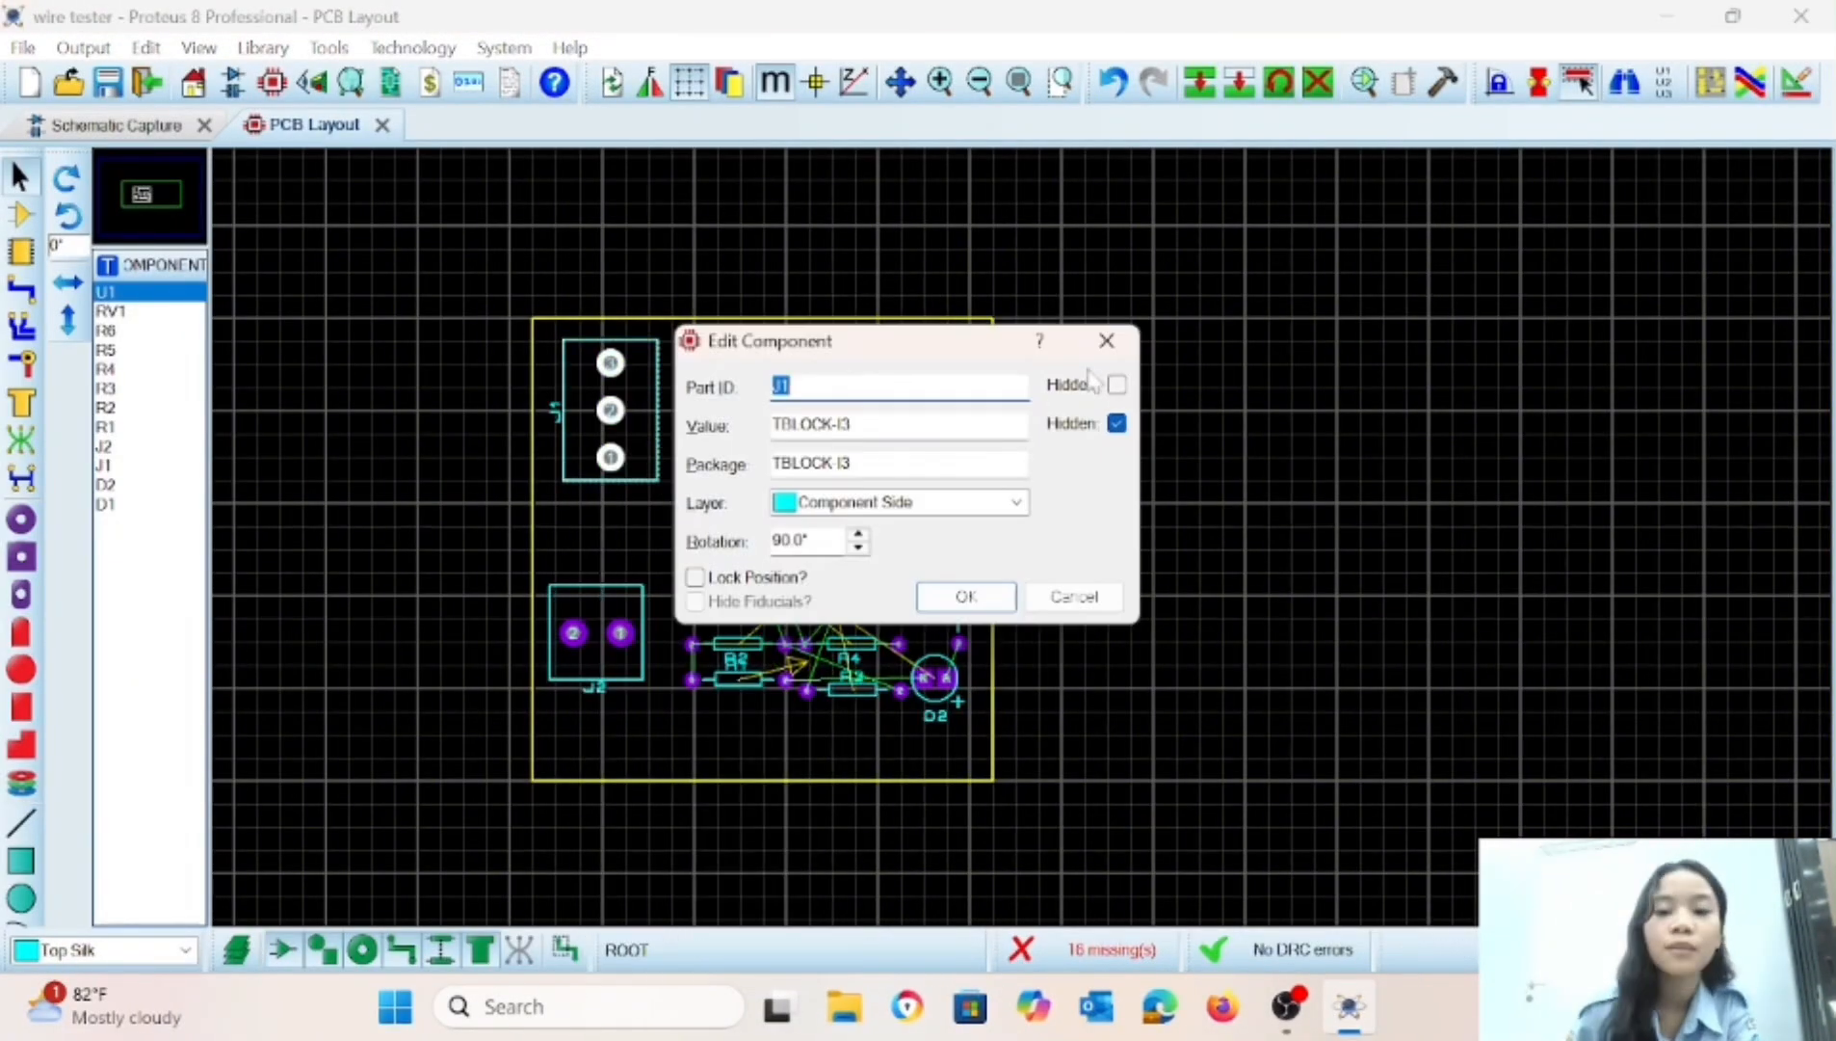
left_click(1073, 595)
Shift J1 closer to the board's left edge and move J2 up closer beneath it.
right_click(605, 413)
left_click(656, 290)
left_click(582, 412)
left_click(594, 609)
Move LED D2 above R6 on the right side of U1, and shift RV1 slightly up and left.
right_click(939, 678)
left_click(1003, 290)
left_click(961, 517)
left_click_drag(718, 536, 695, 514)
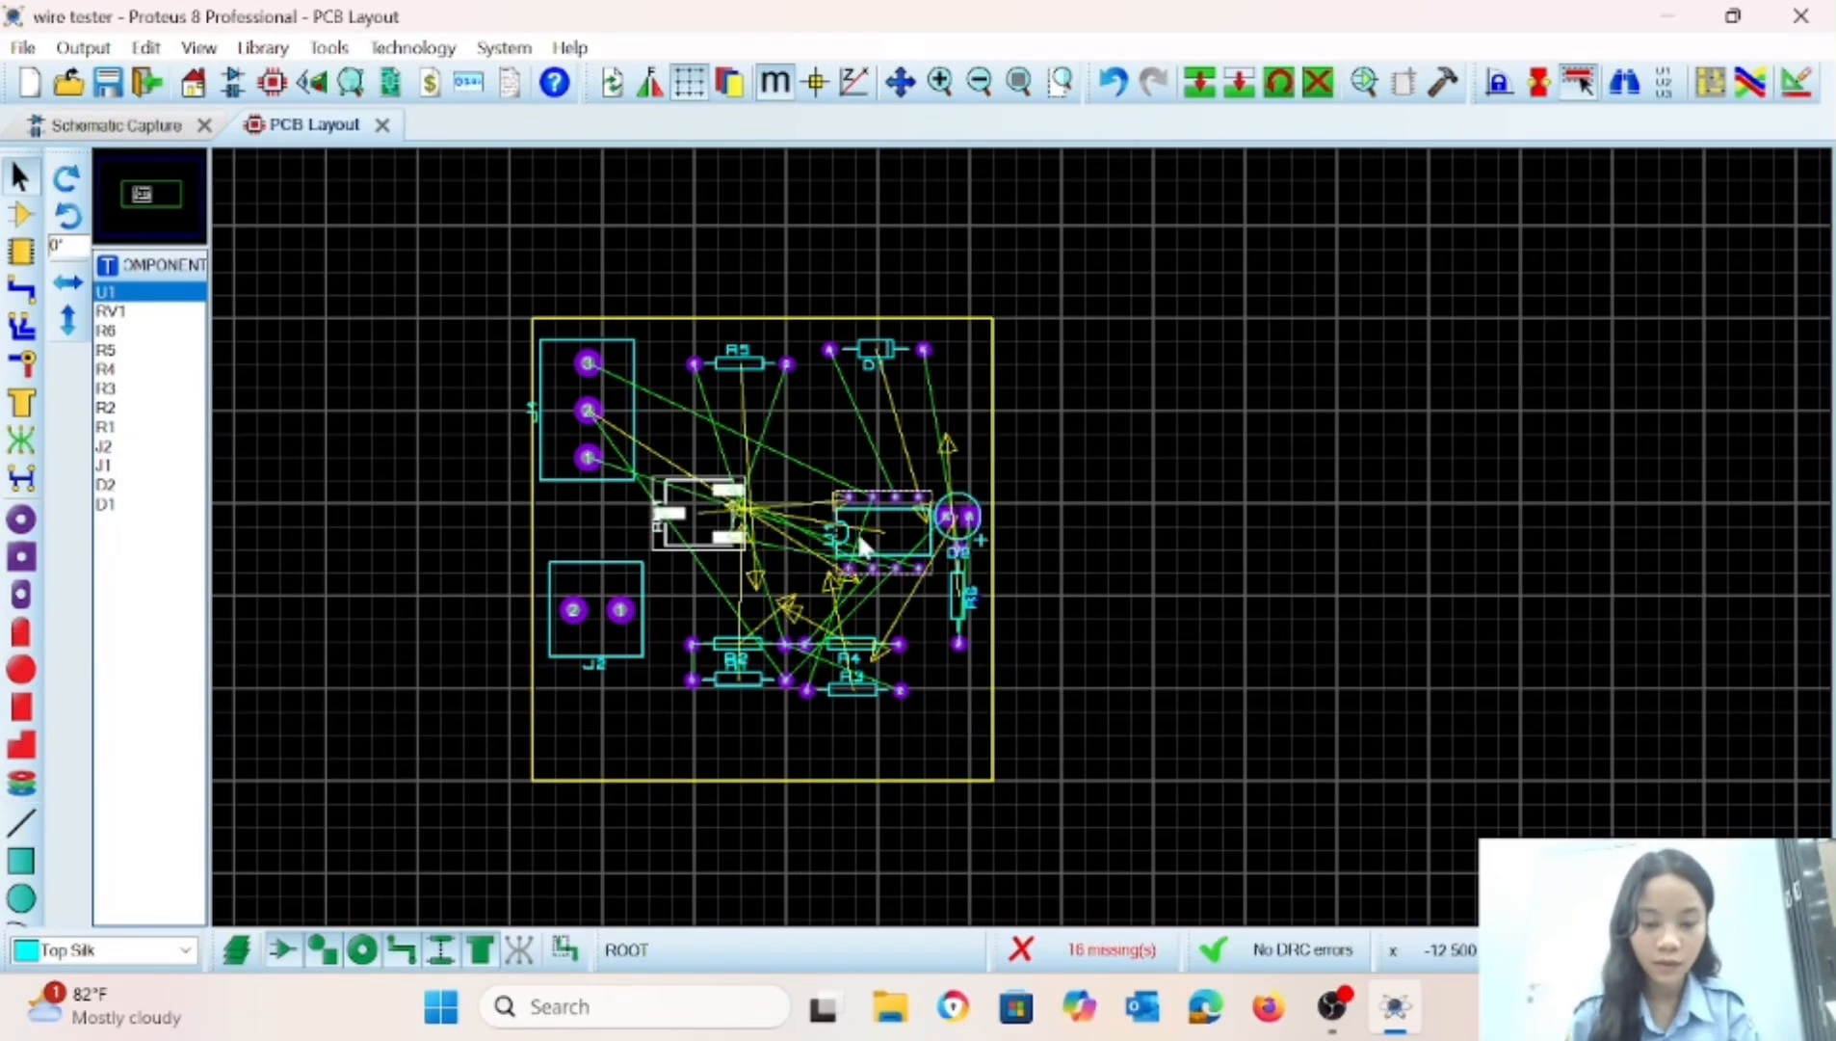
left_click(860, 546)
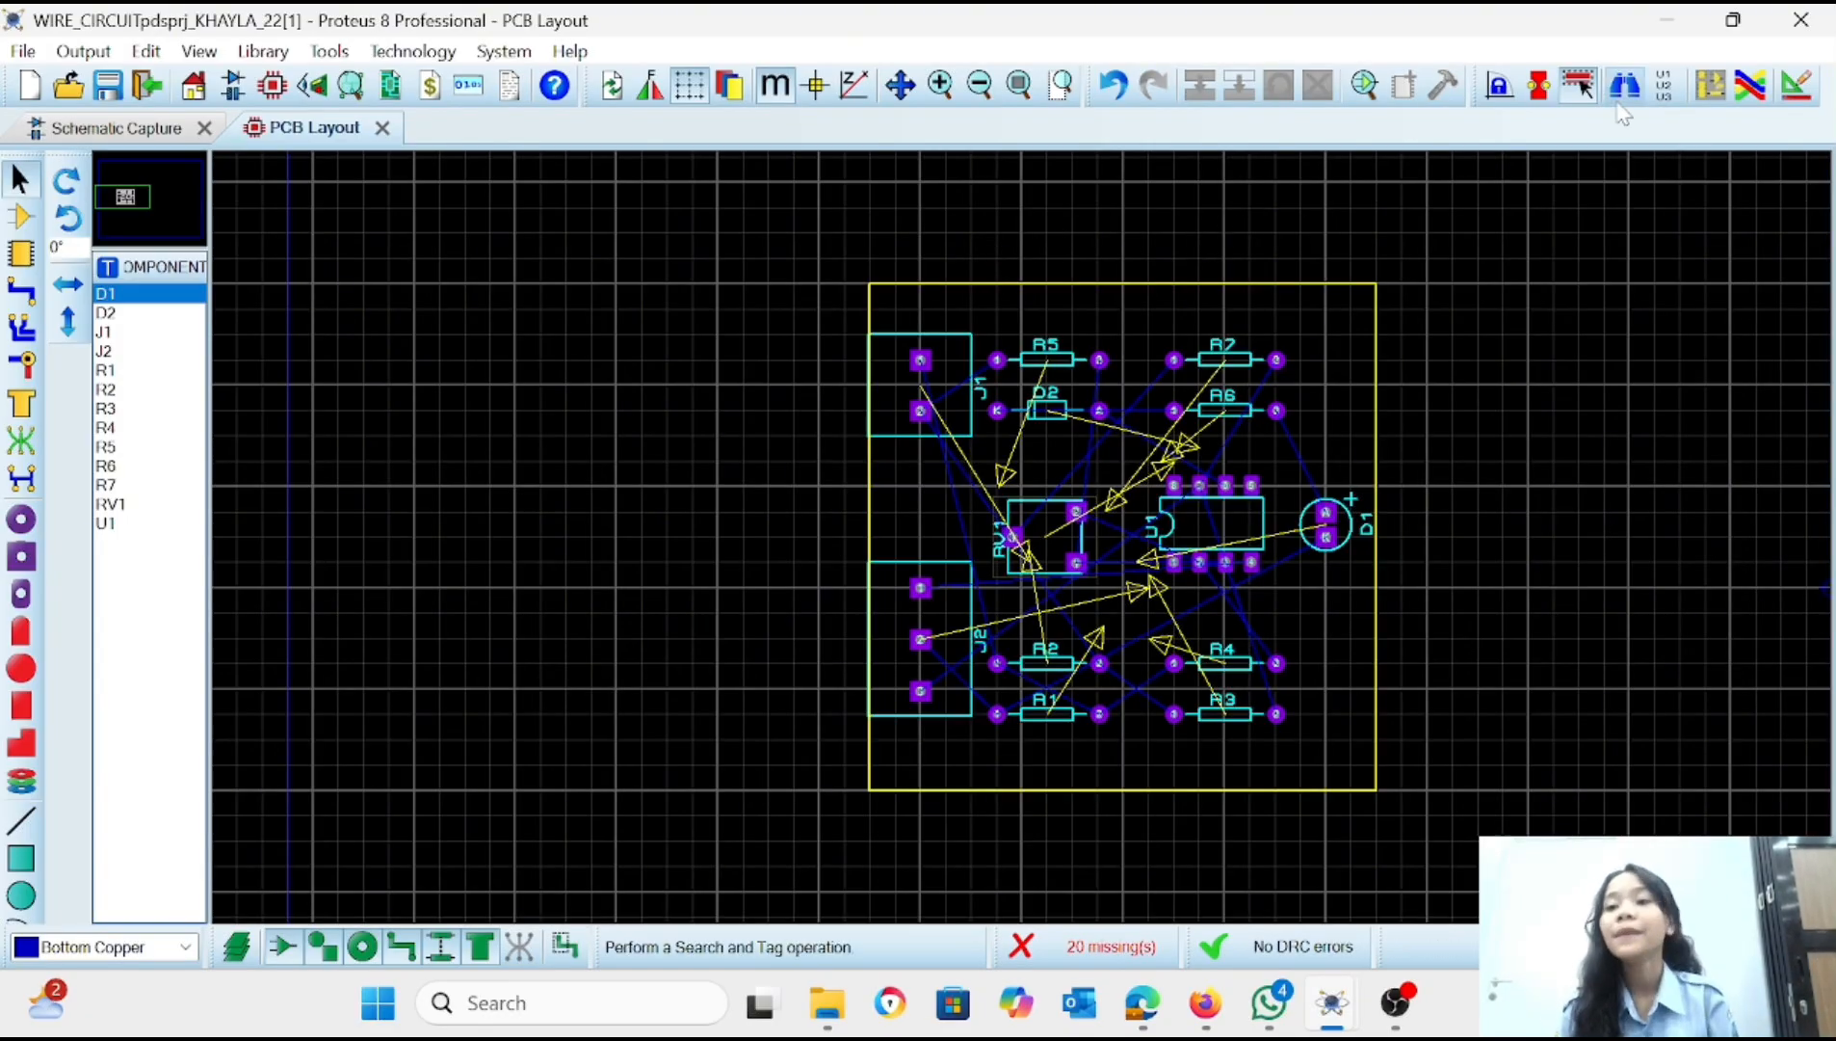
Auto-route all board connections with the basic schedule and default router settings.
left_click(1751, 89)
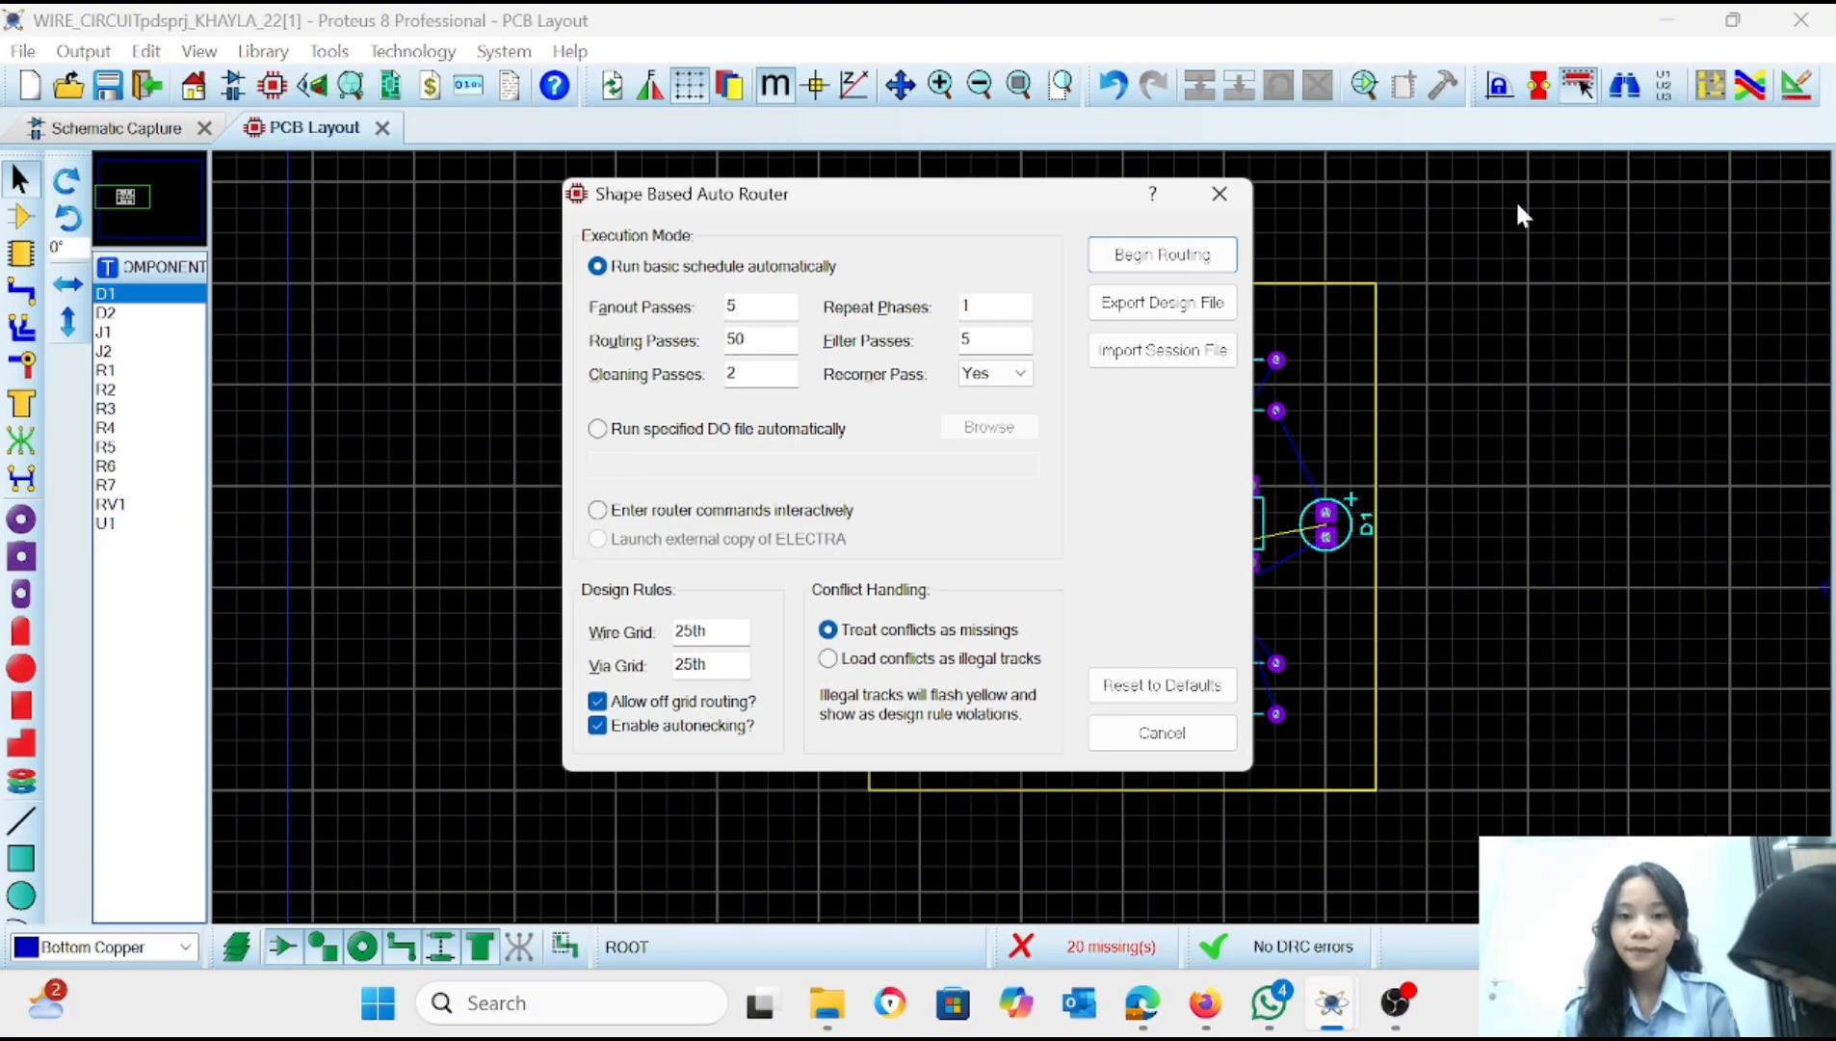
left_click(1125, 258)
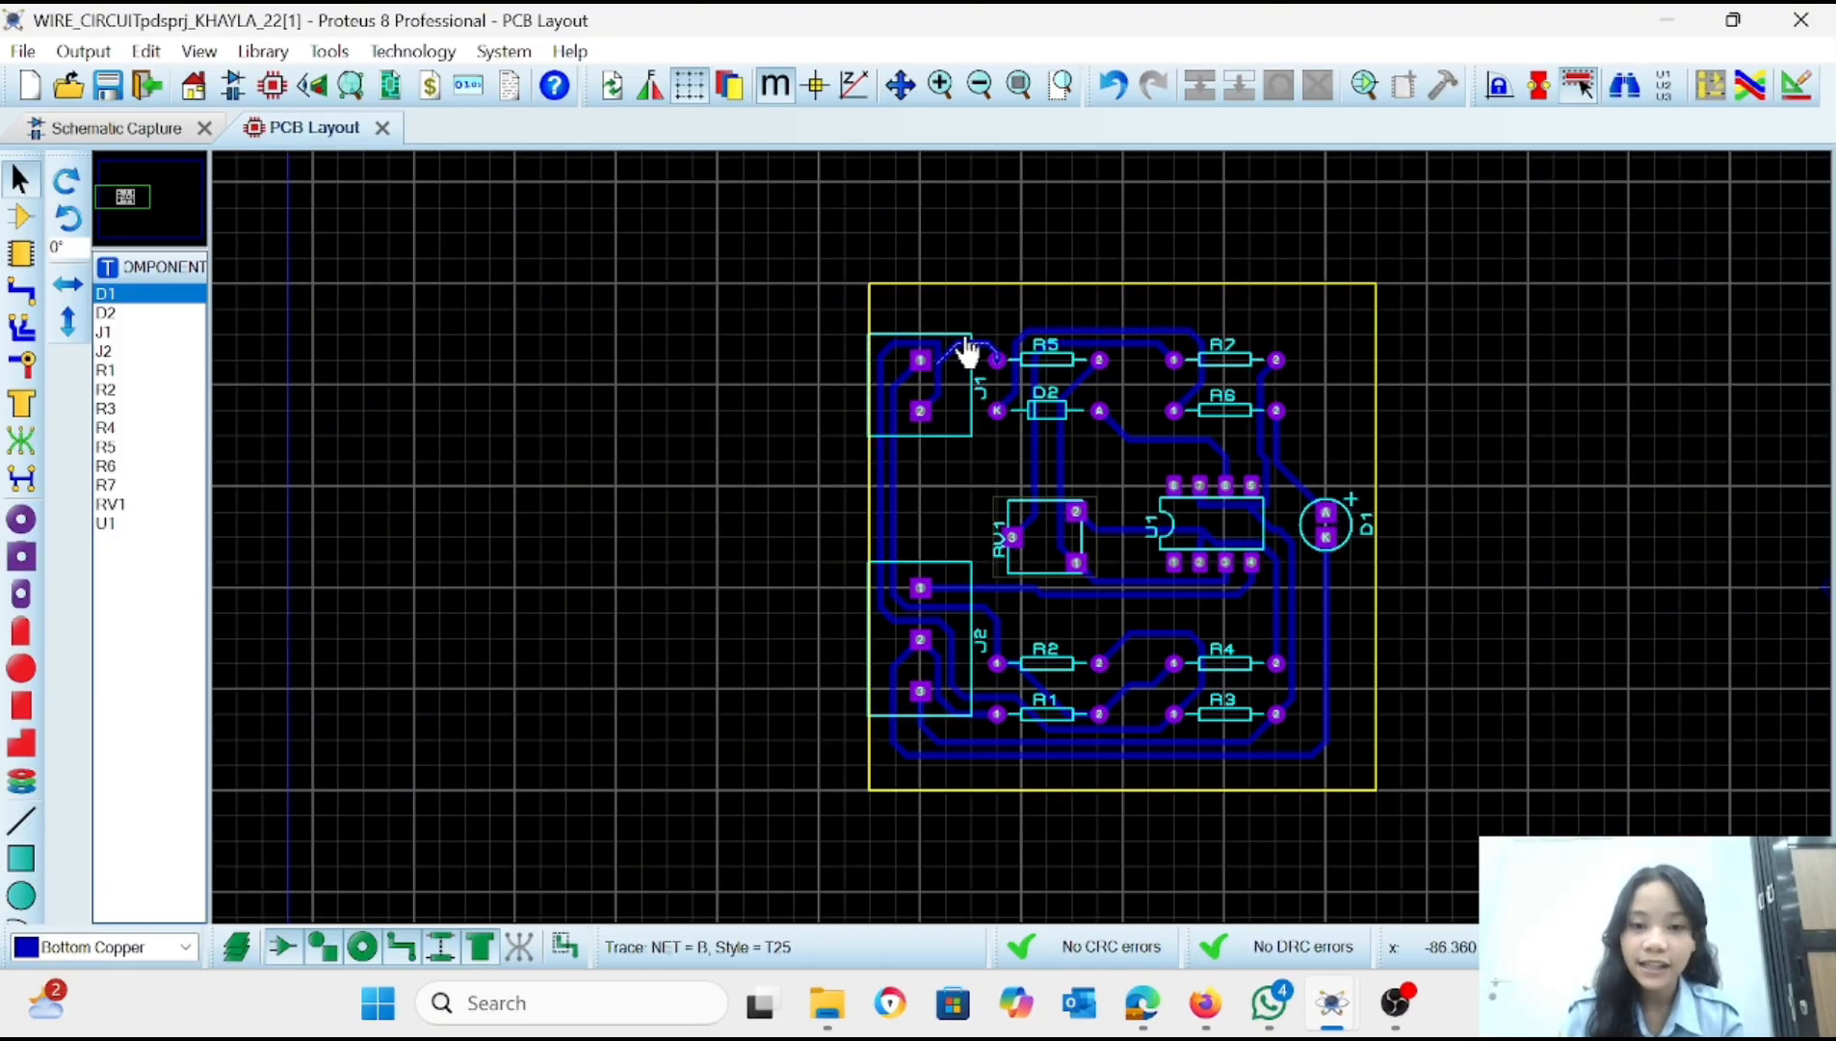
Reshape the trace between D2 and R6 by raising its upper segment above R5 toward the board's upper edge.
right_click(1027, 341)
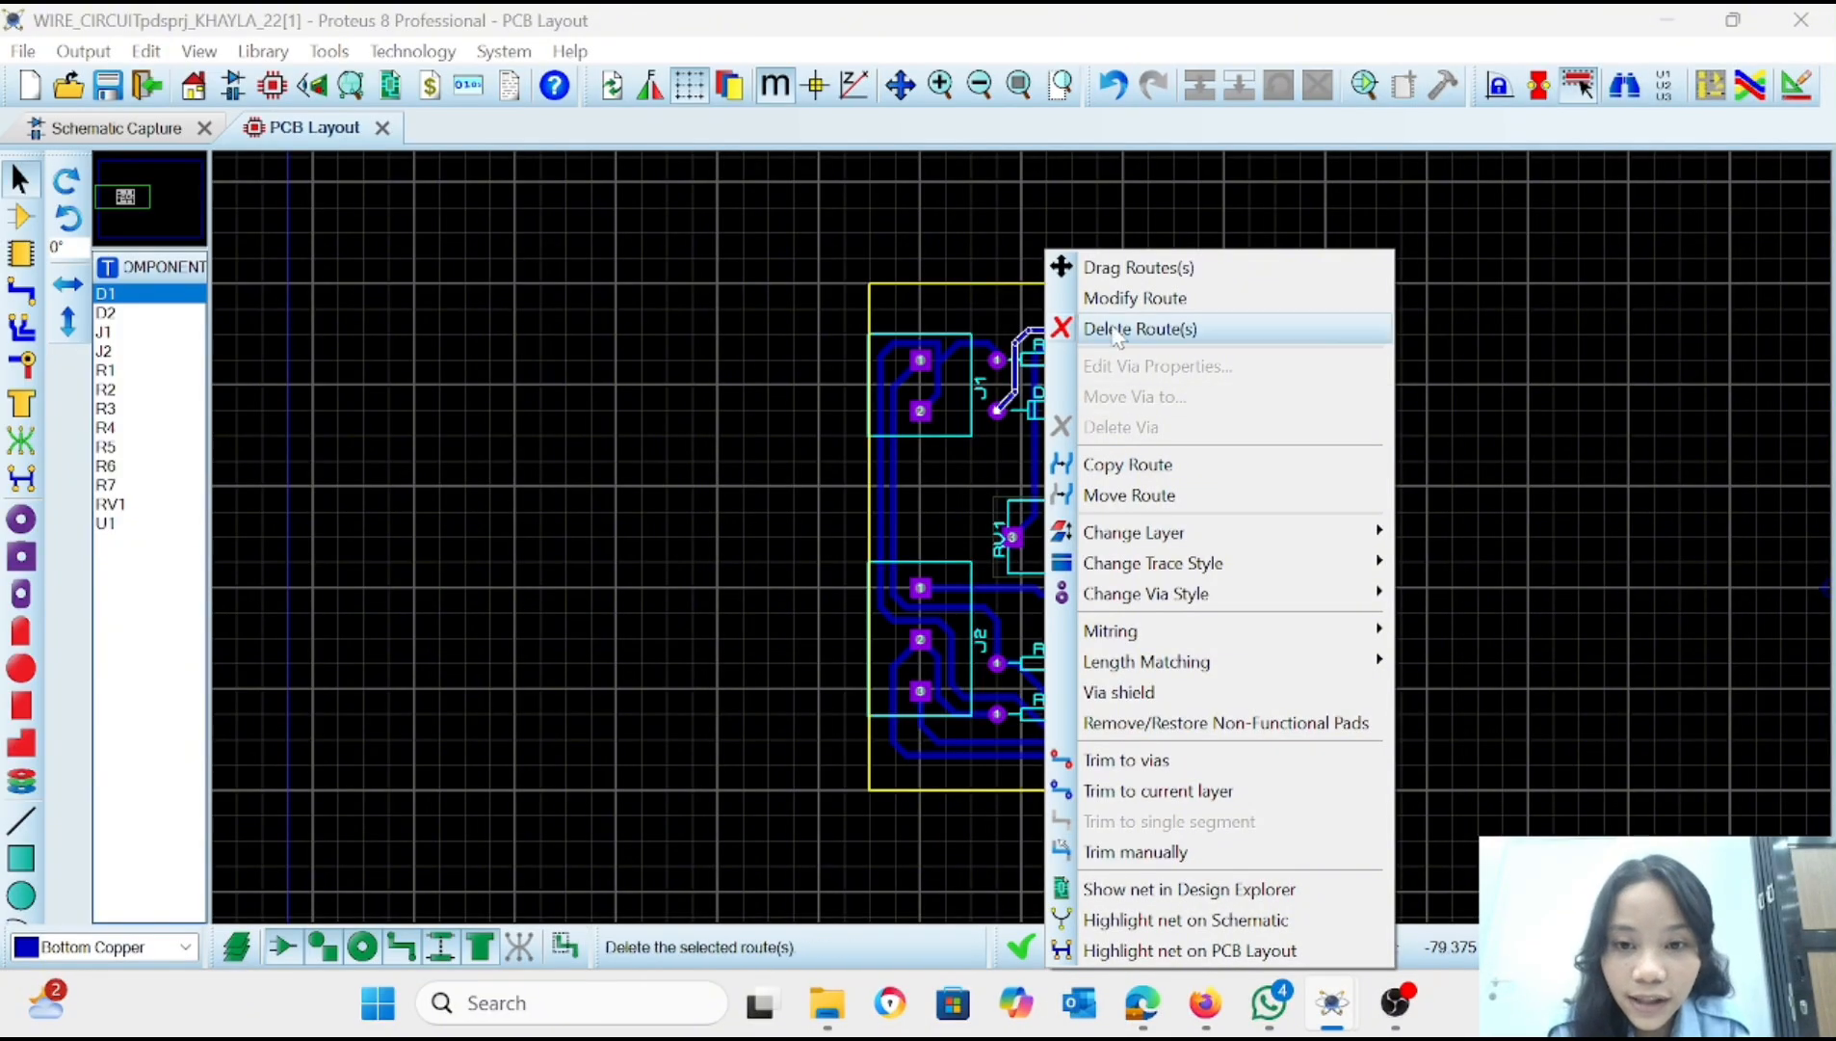
left_click(1108, 298)
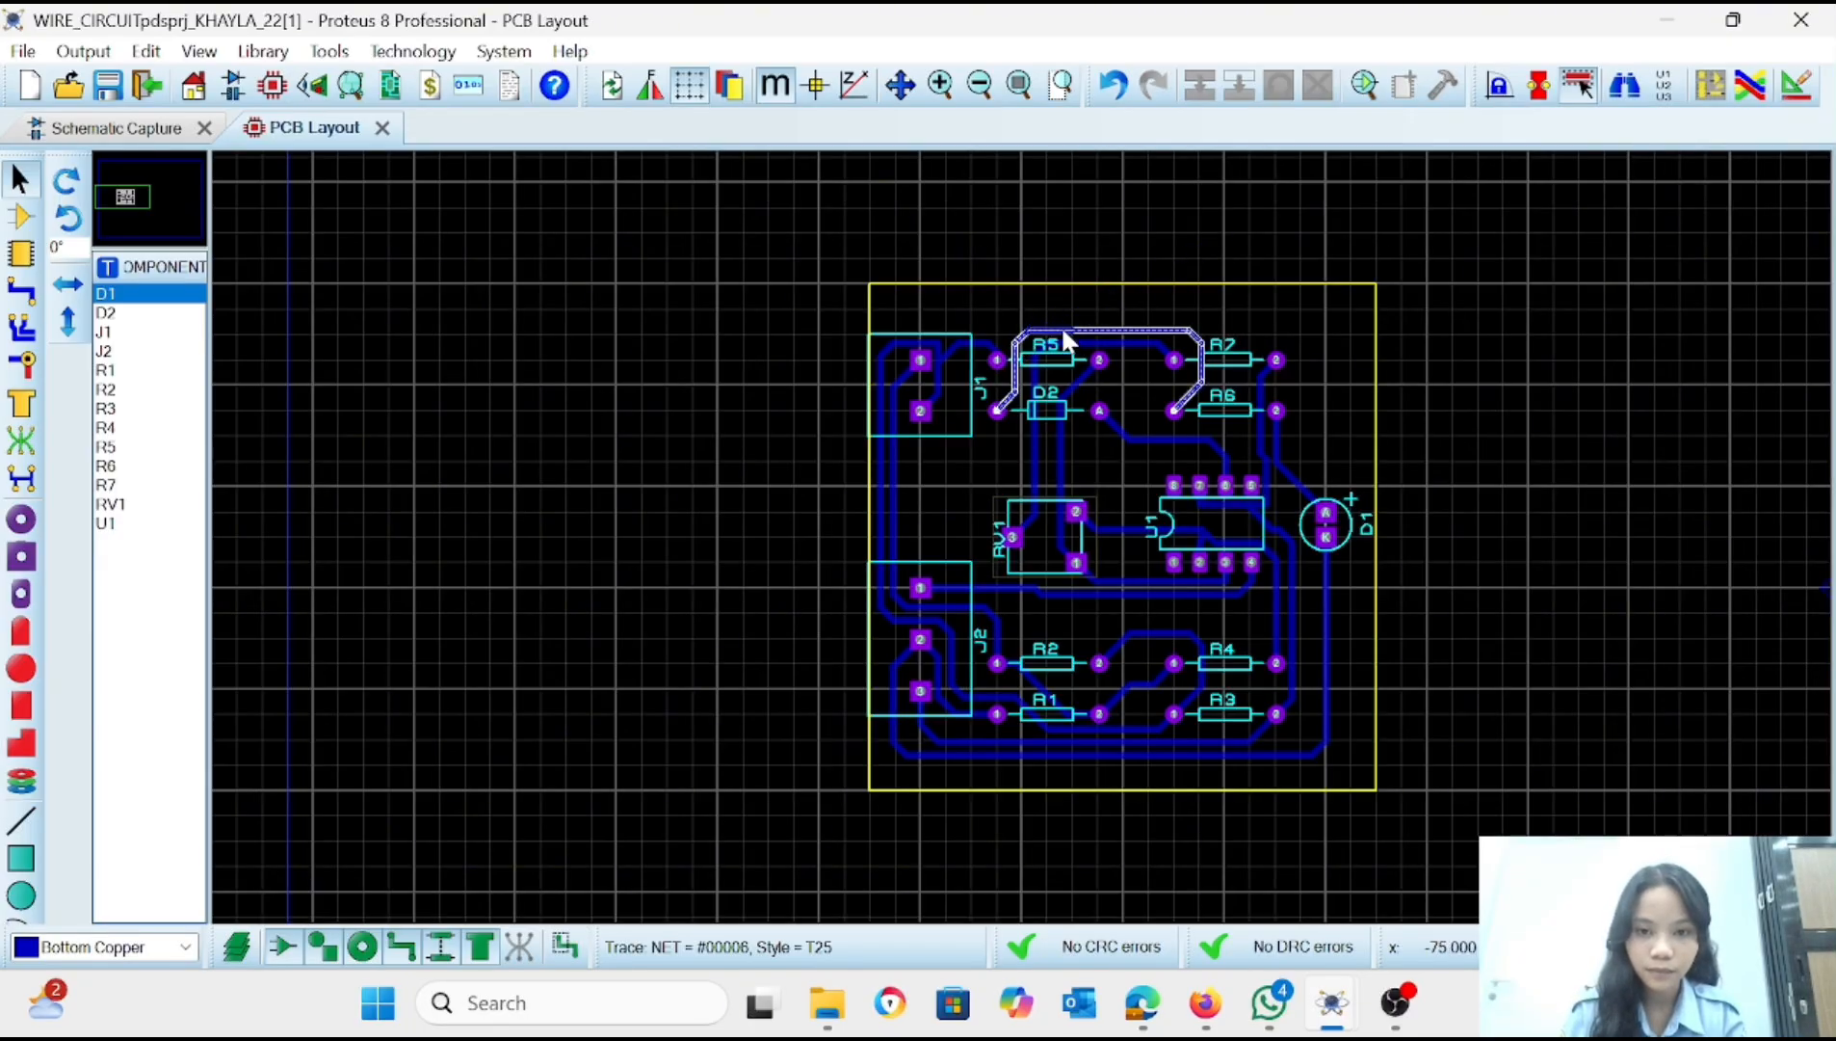
left_click(1026, 320)
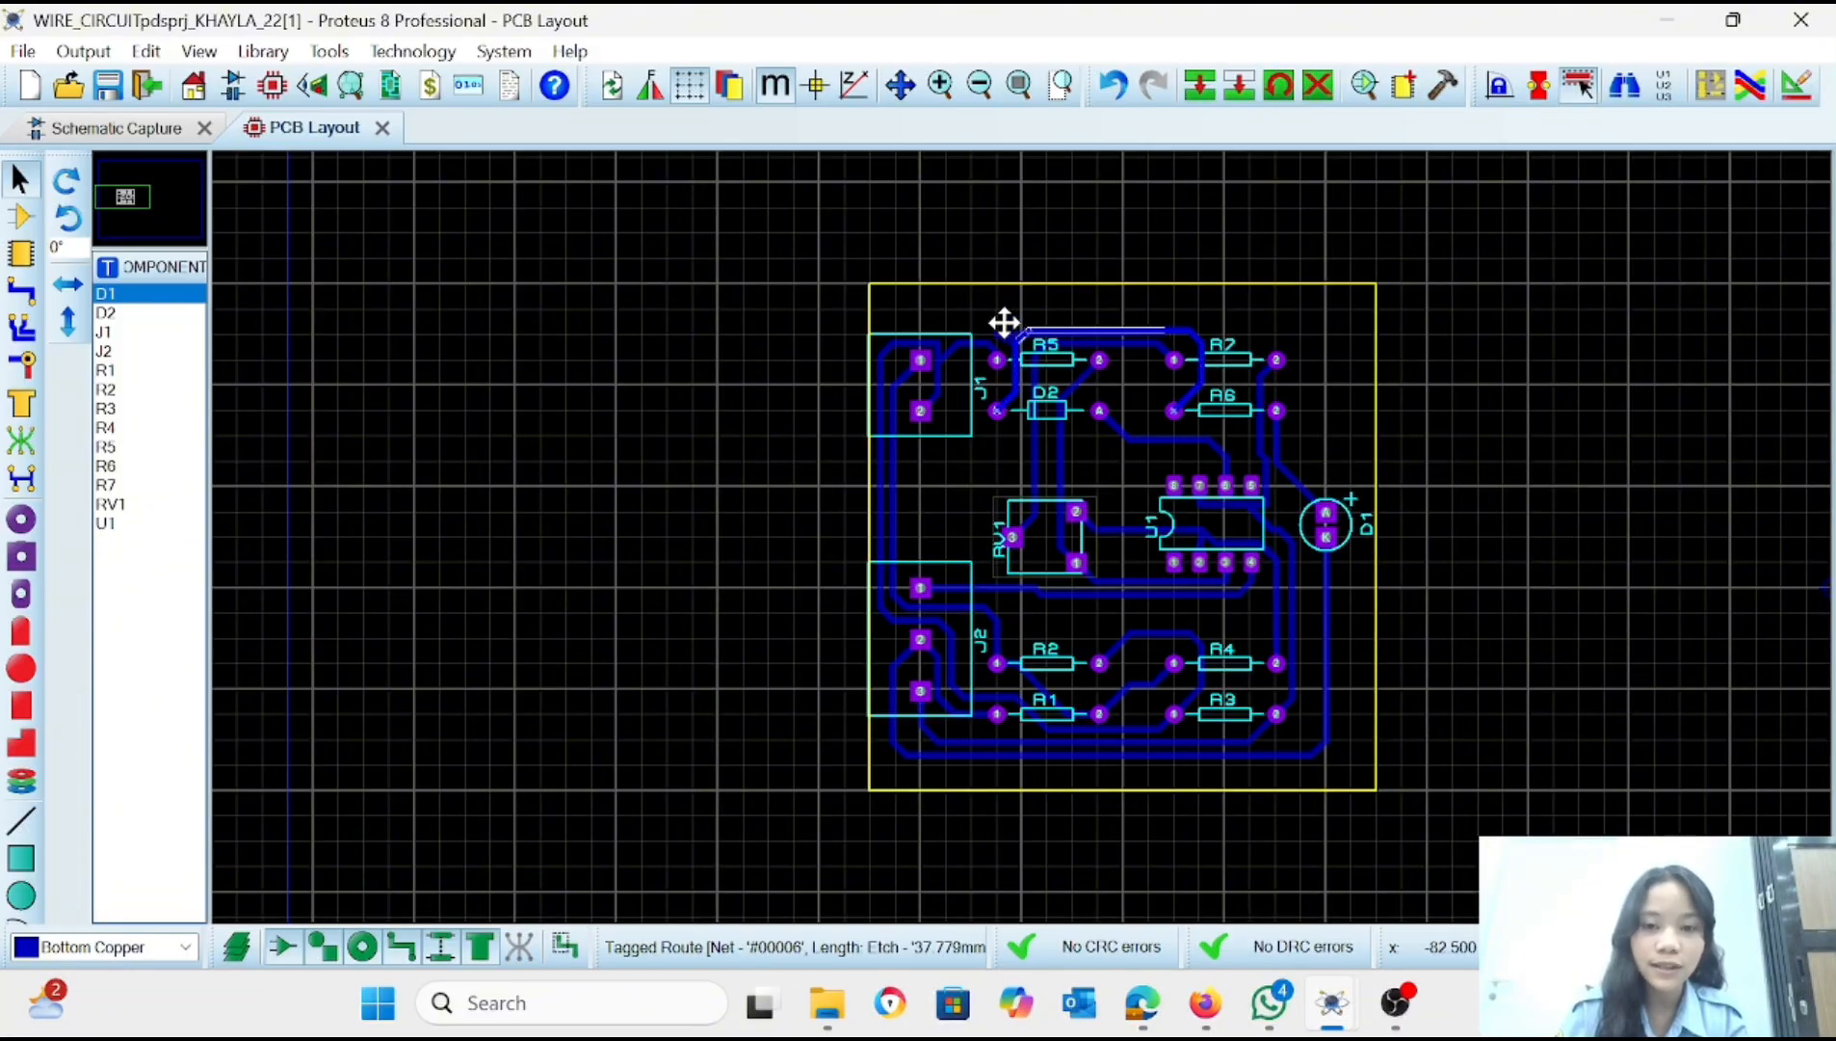
left_click_drag(1004, 323, 1013, 316)
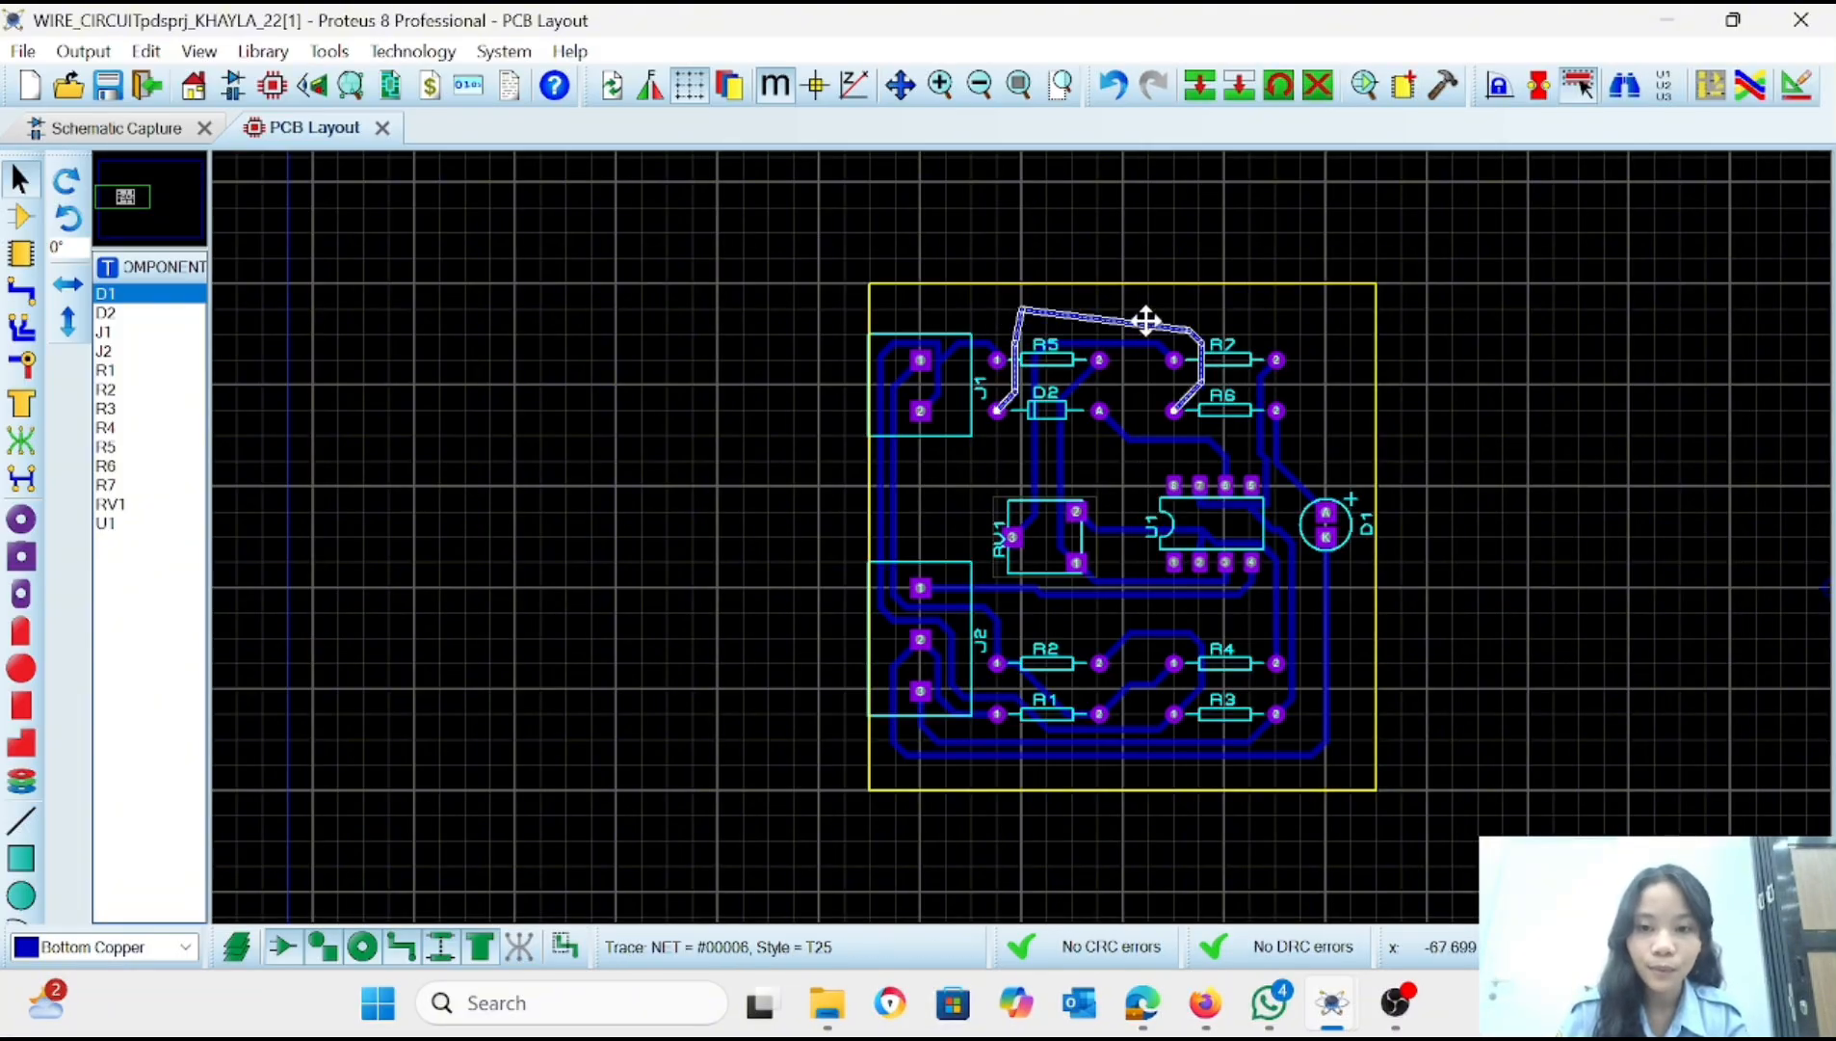
left_click_drag(1152, 320, 1206, 316)
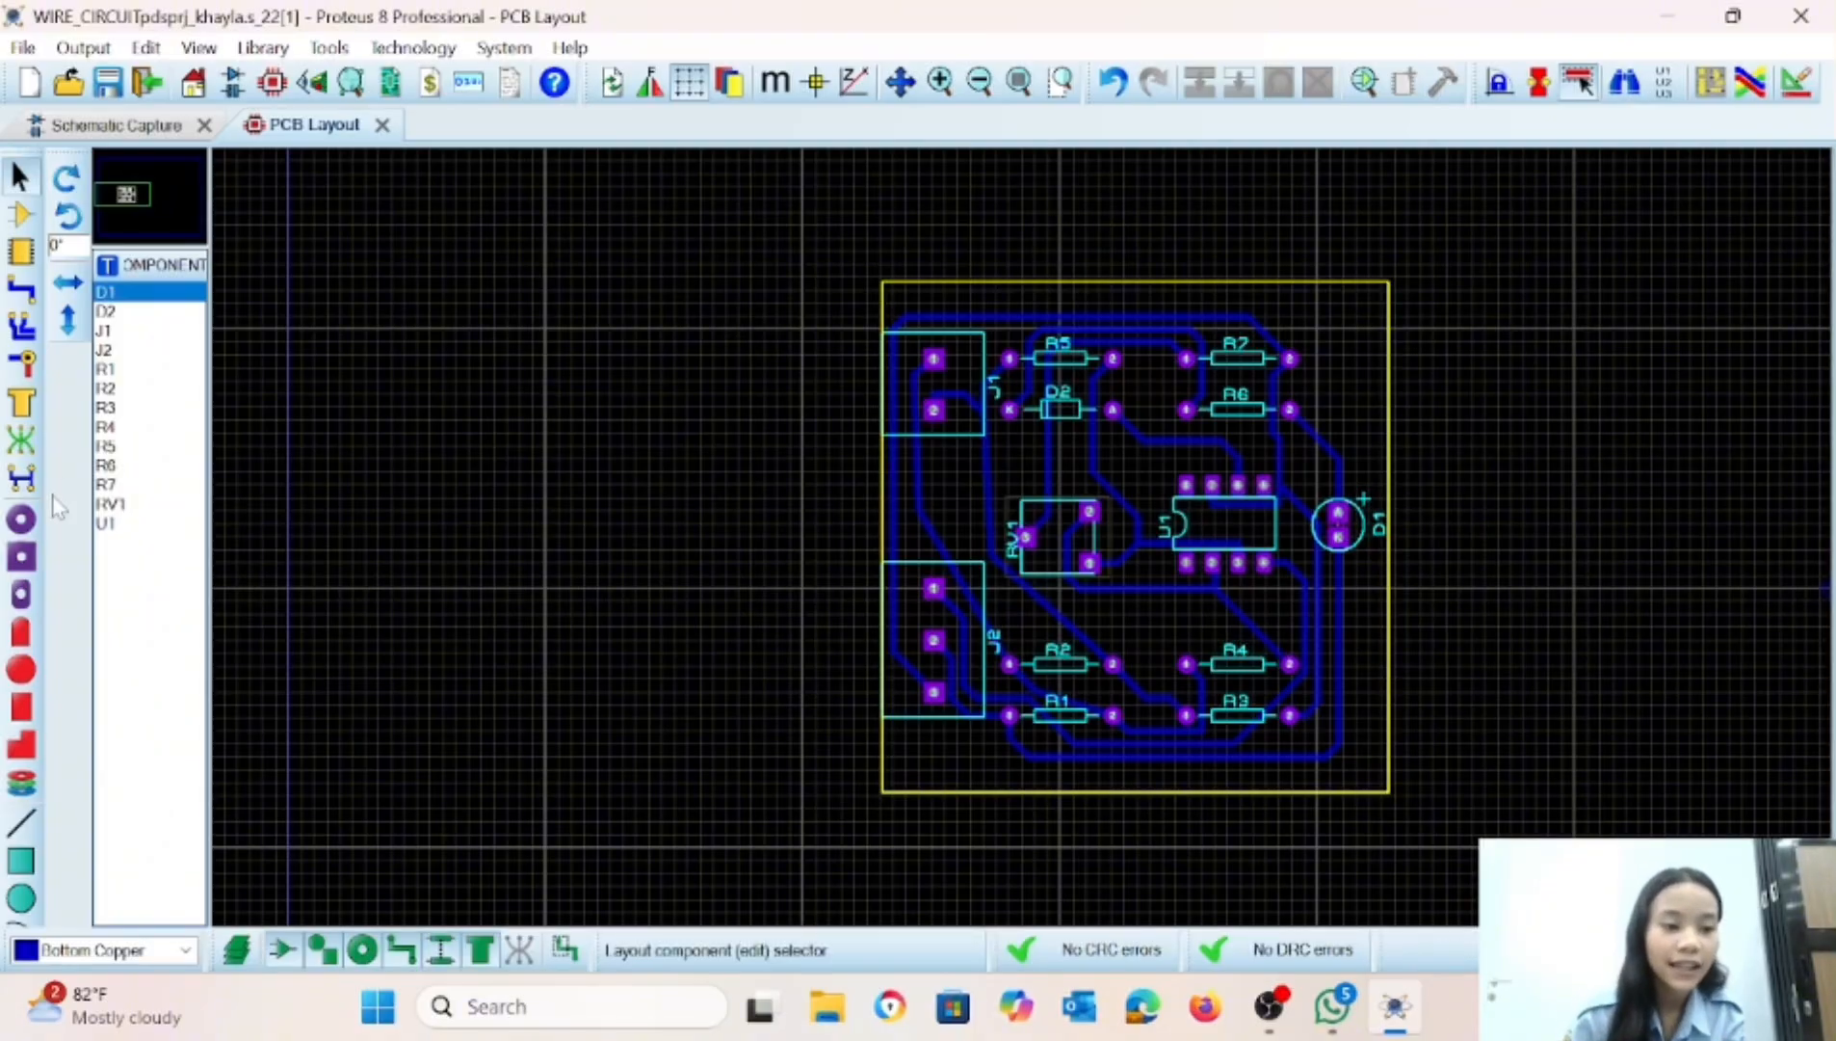
Place a solid Bottom Copper zone with a T50 boundary and RELIEF relief over the whole board.
left_click(24, 409)
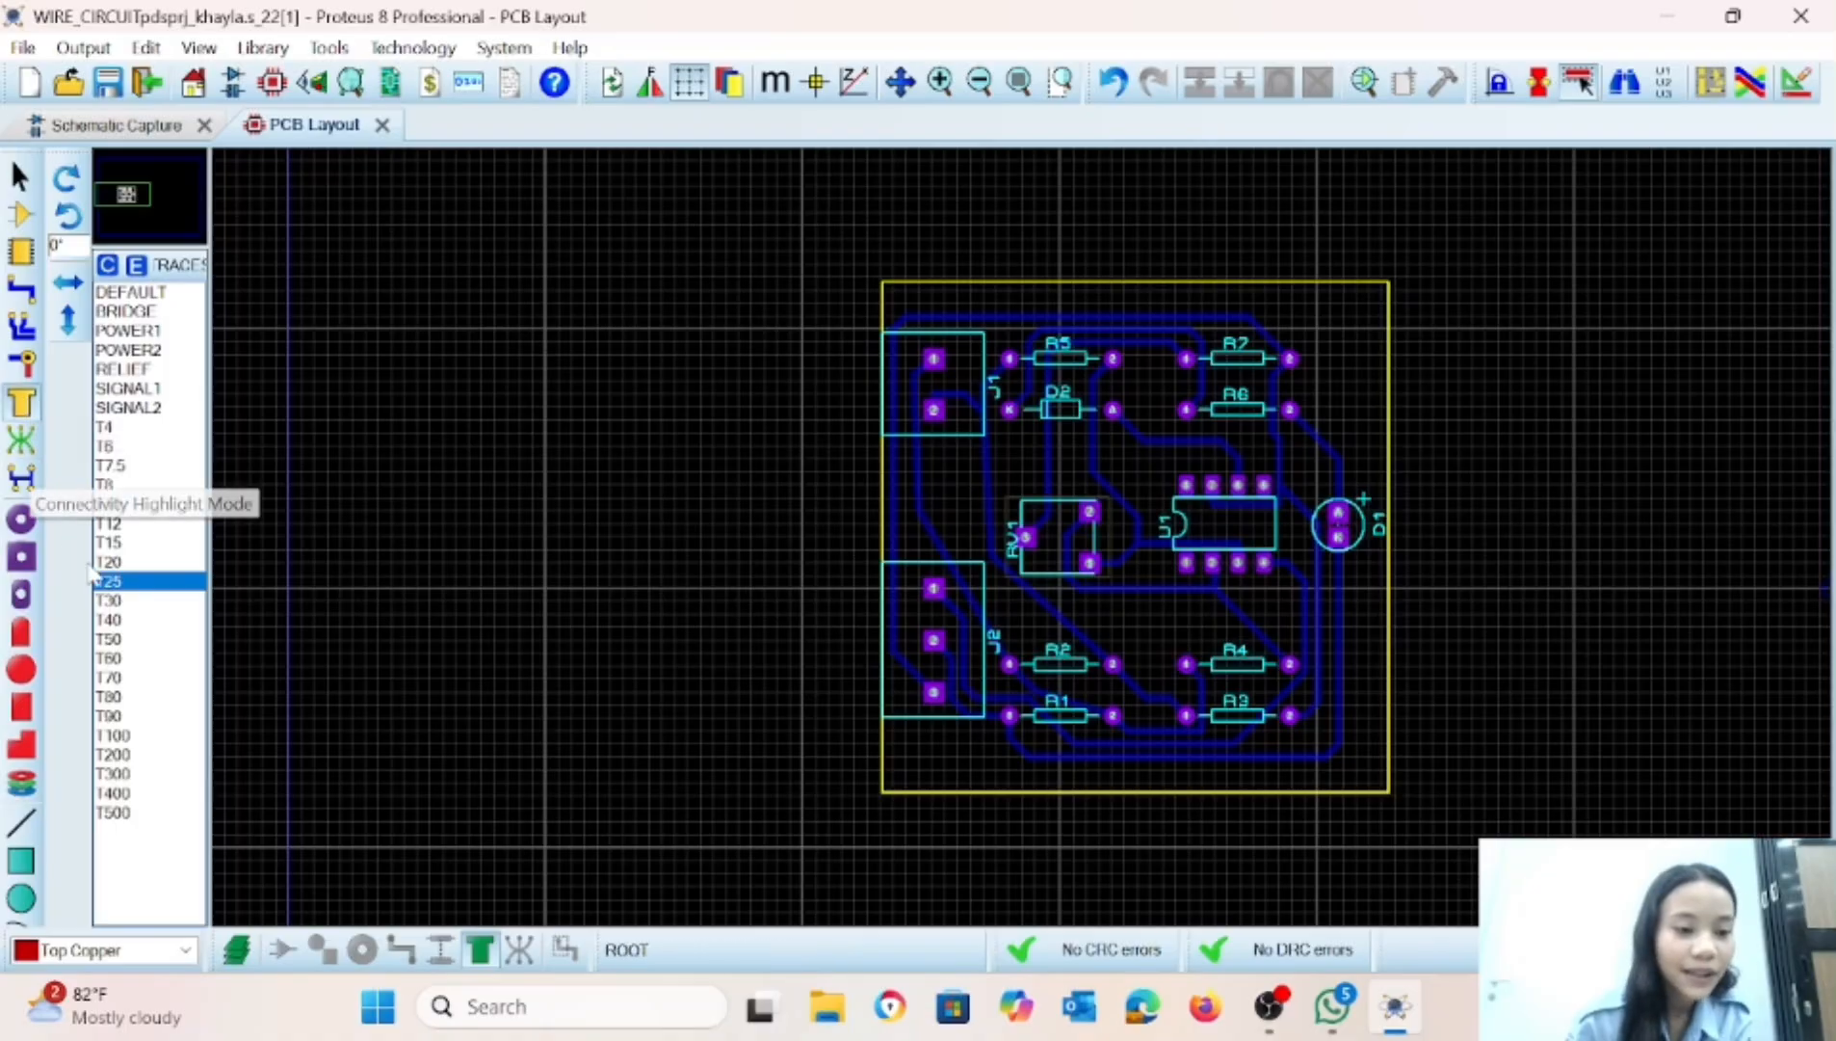
left_click(111, 639)
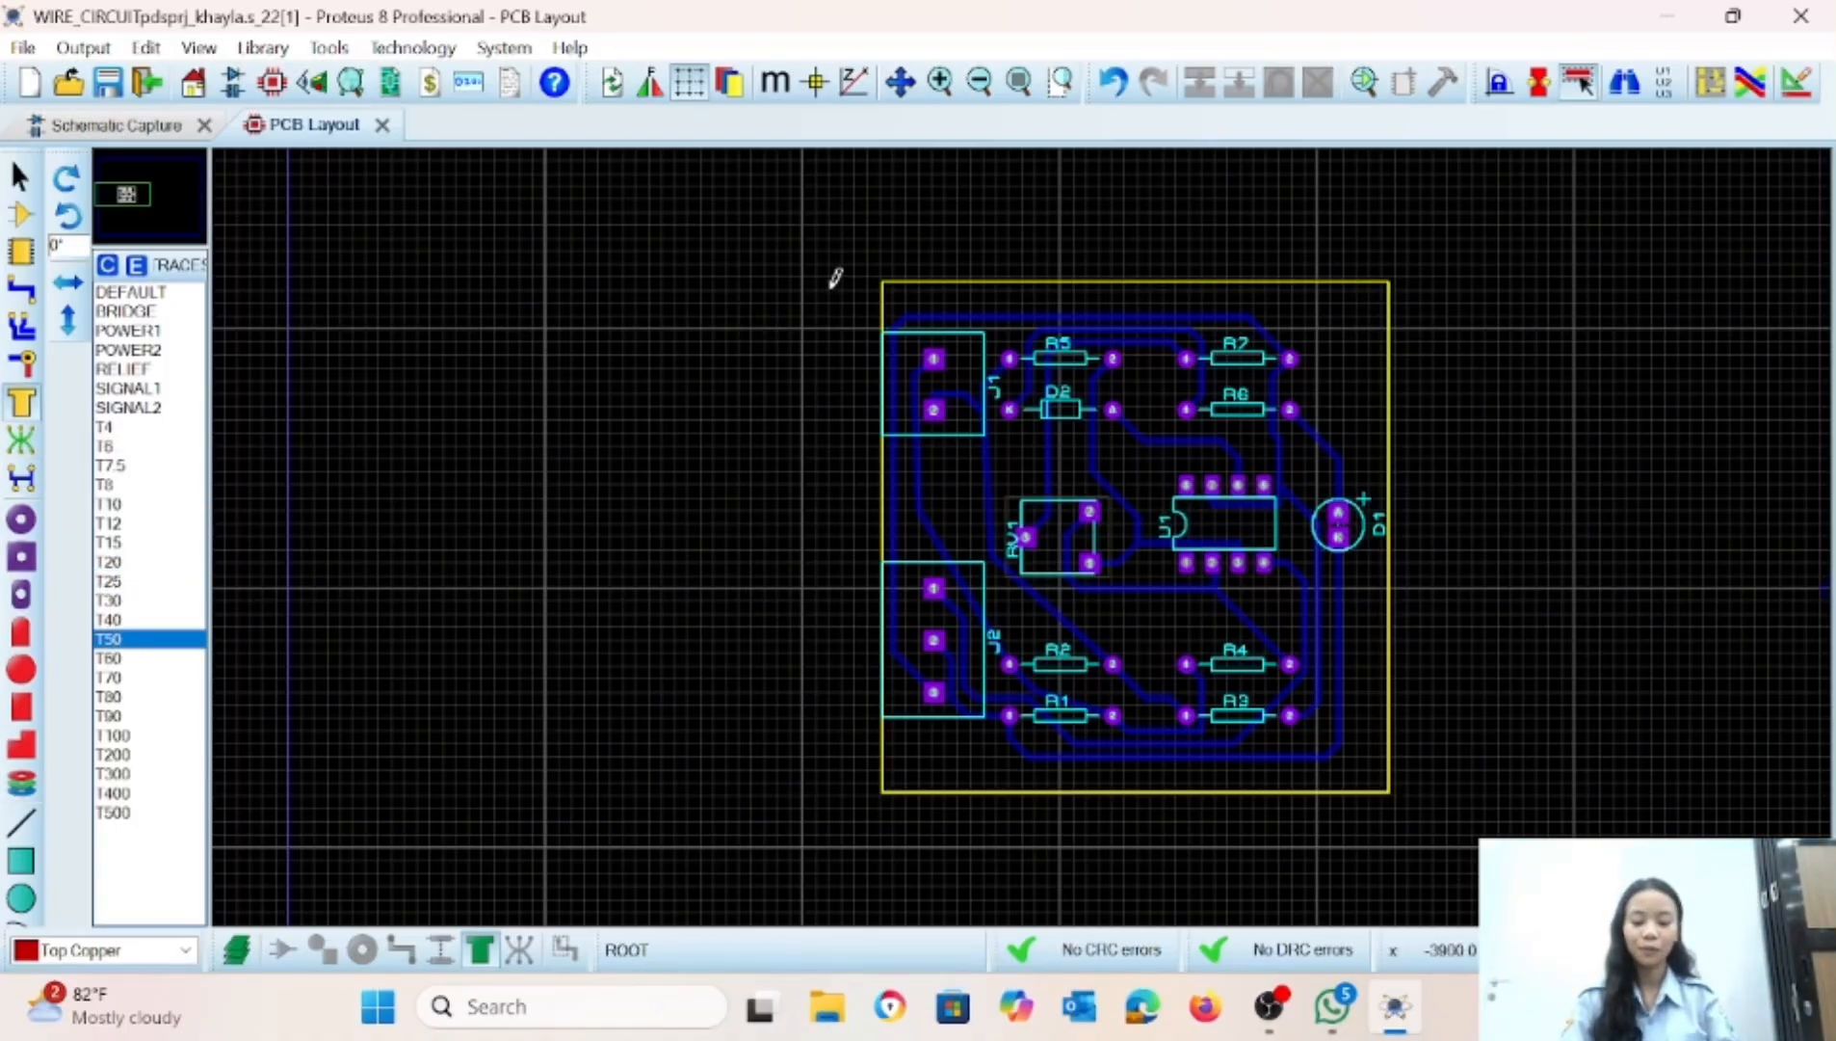
left_click_drag(830, 286, 1472, 884)
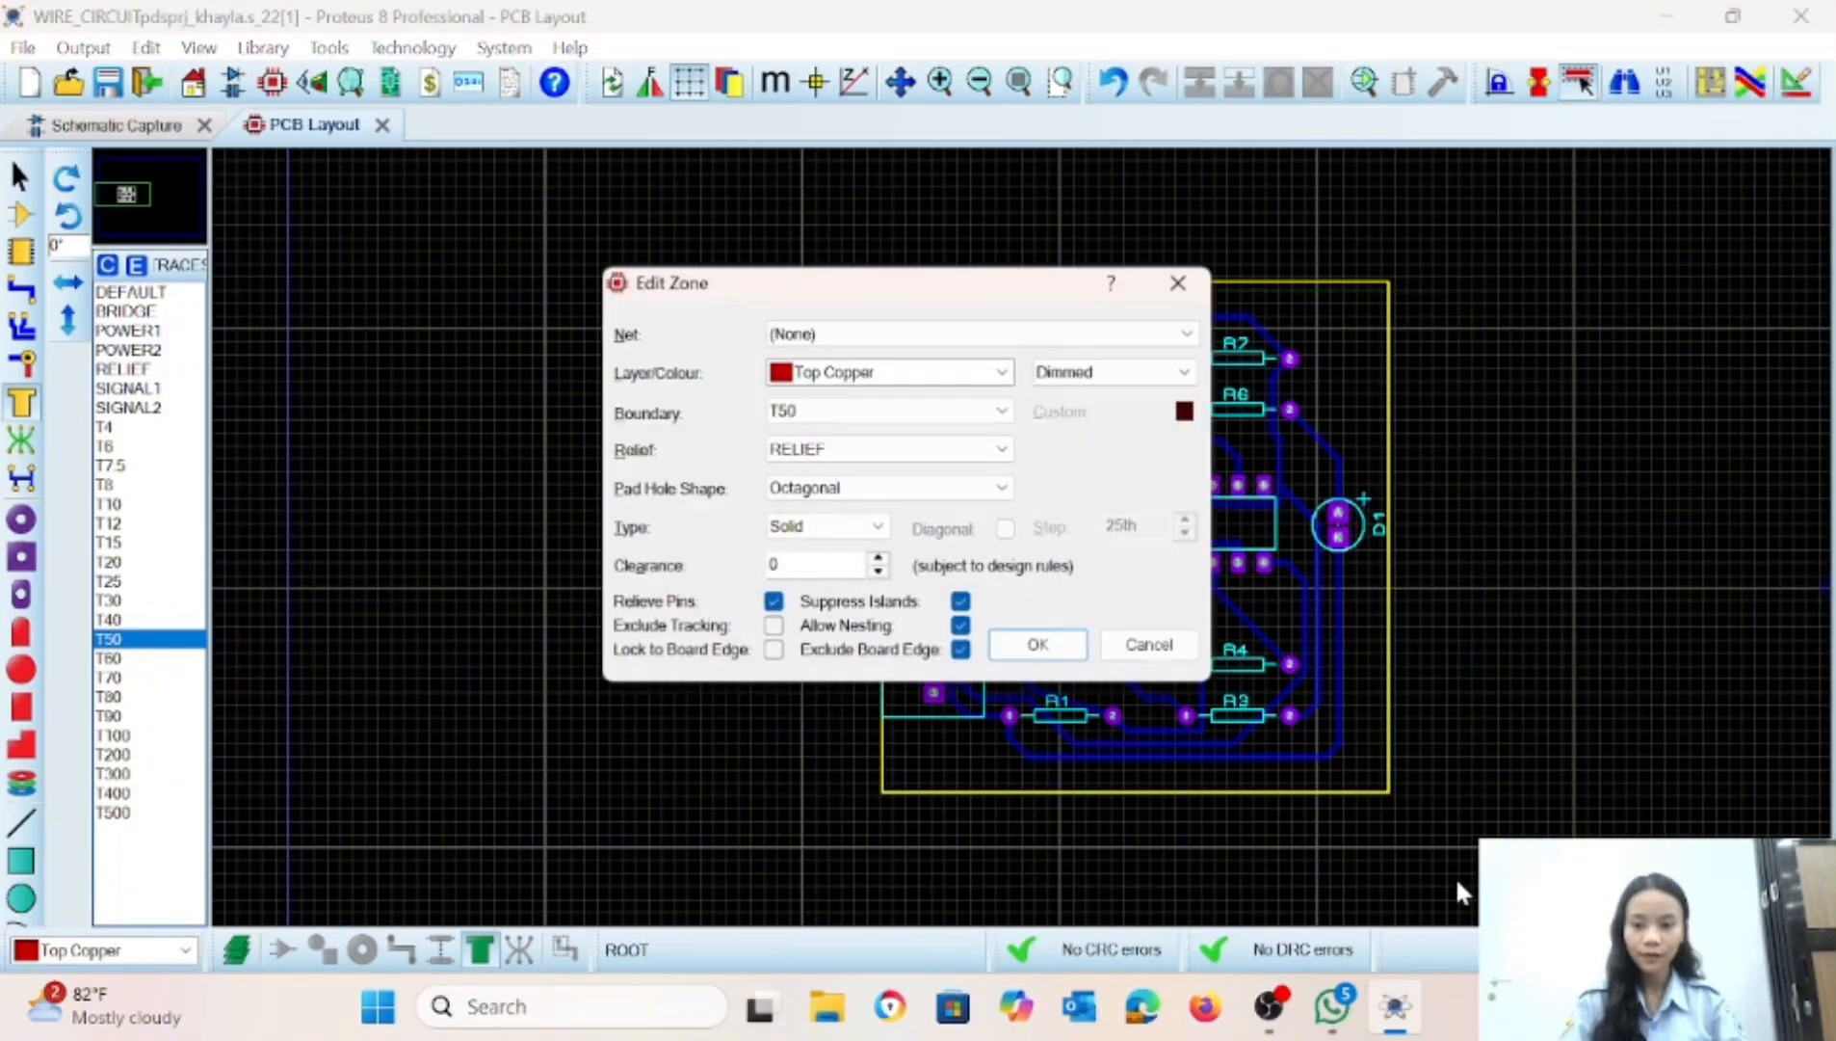
left_click(872, 390)
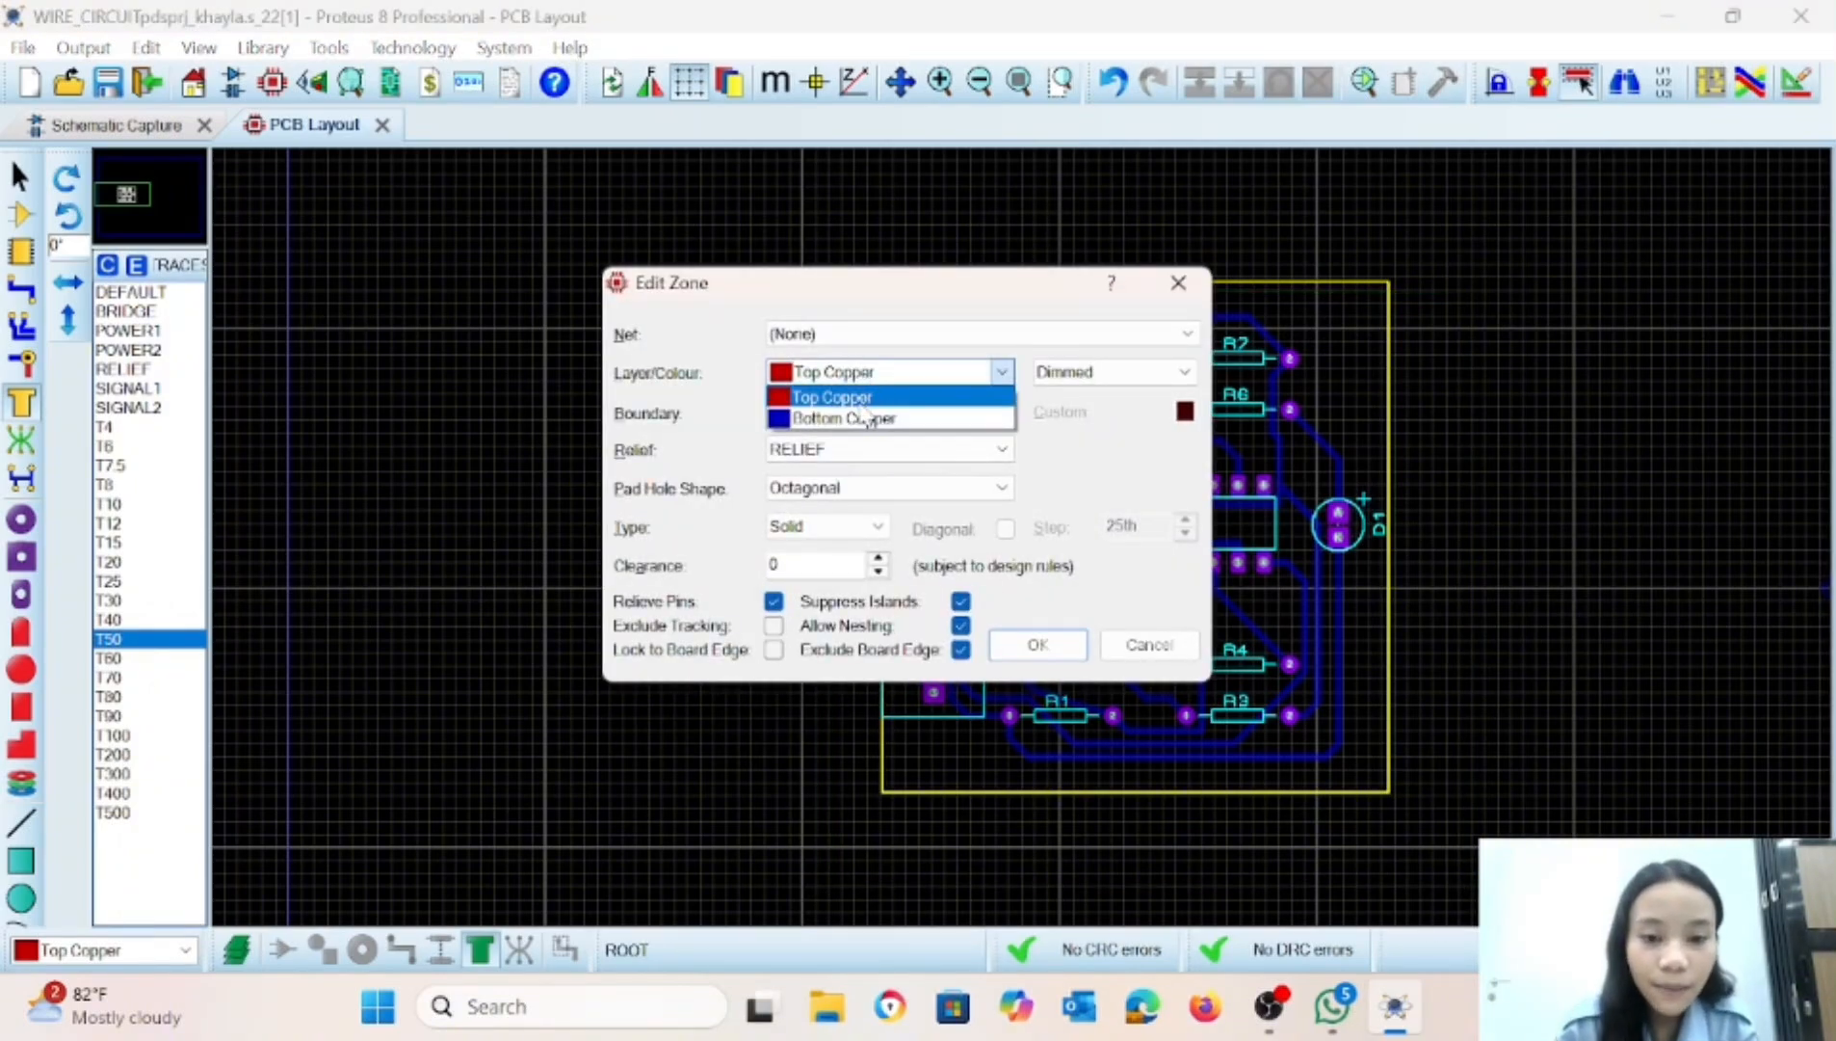
left_click(860, 418)
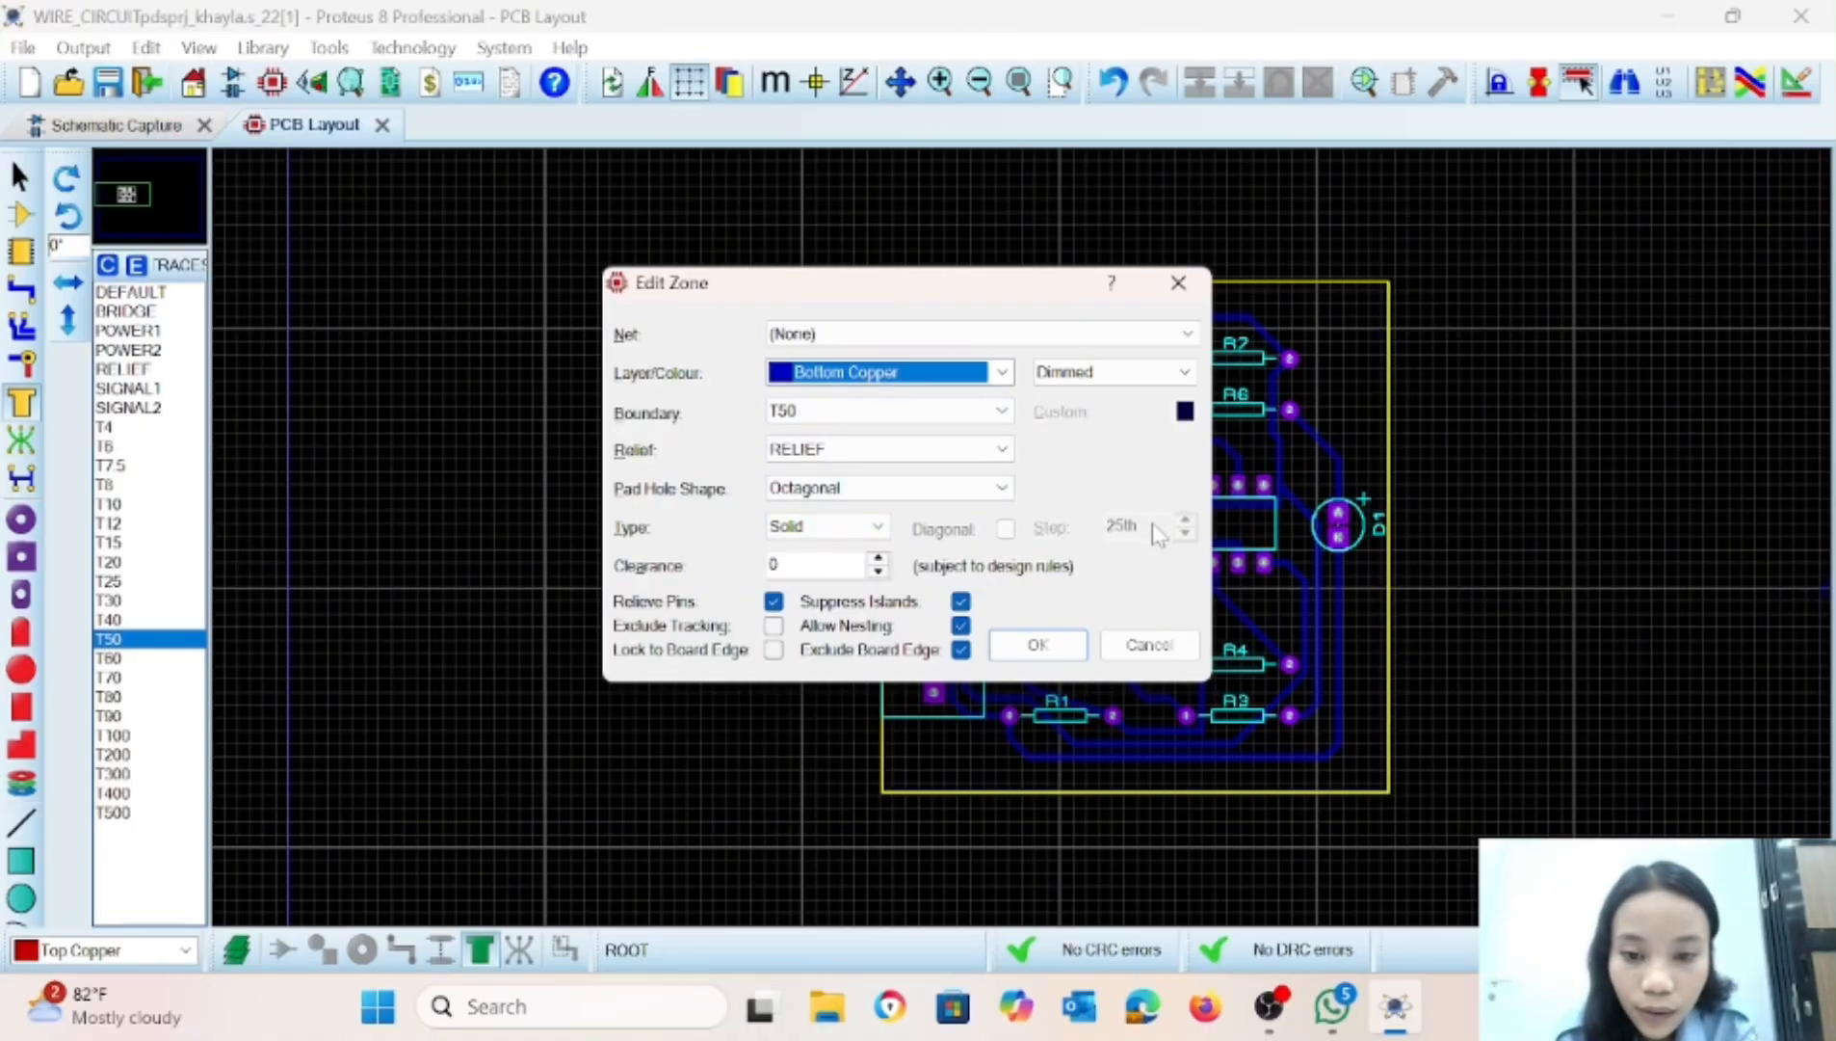
left_click(1027, 641)
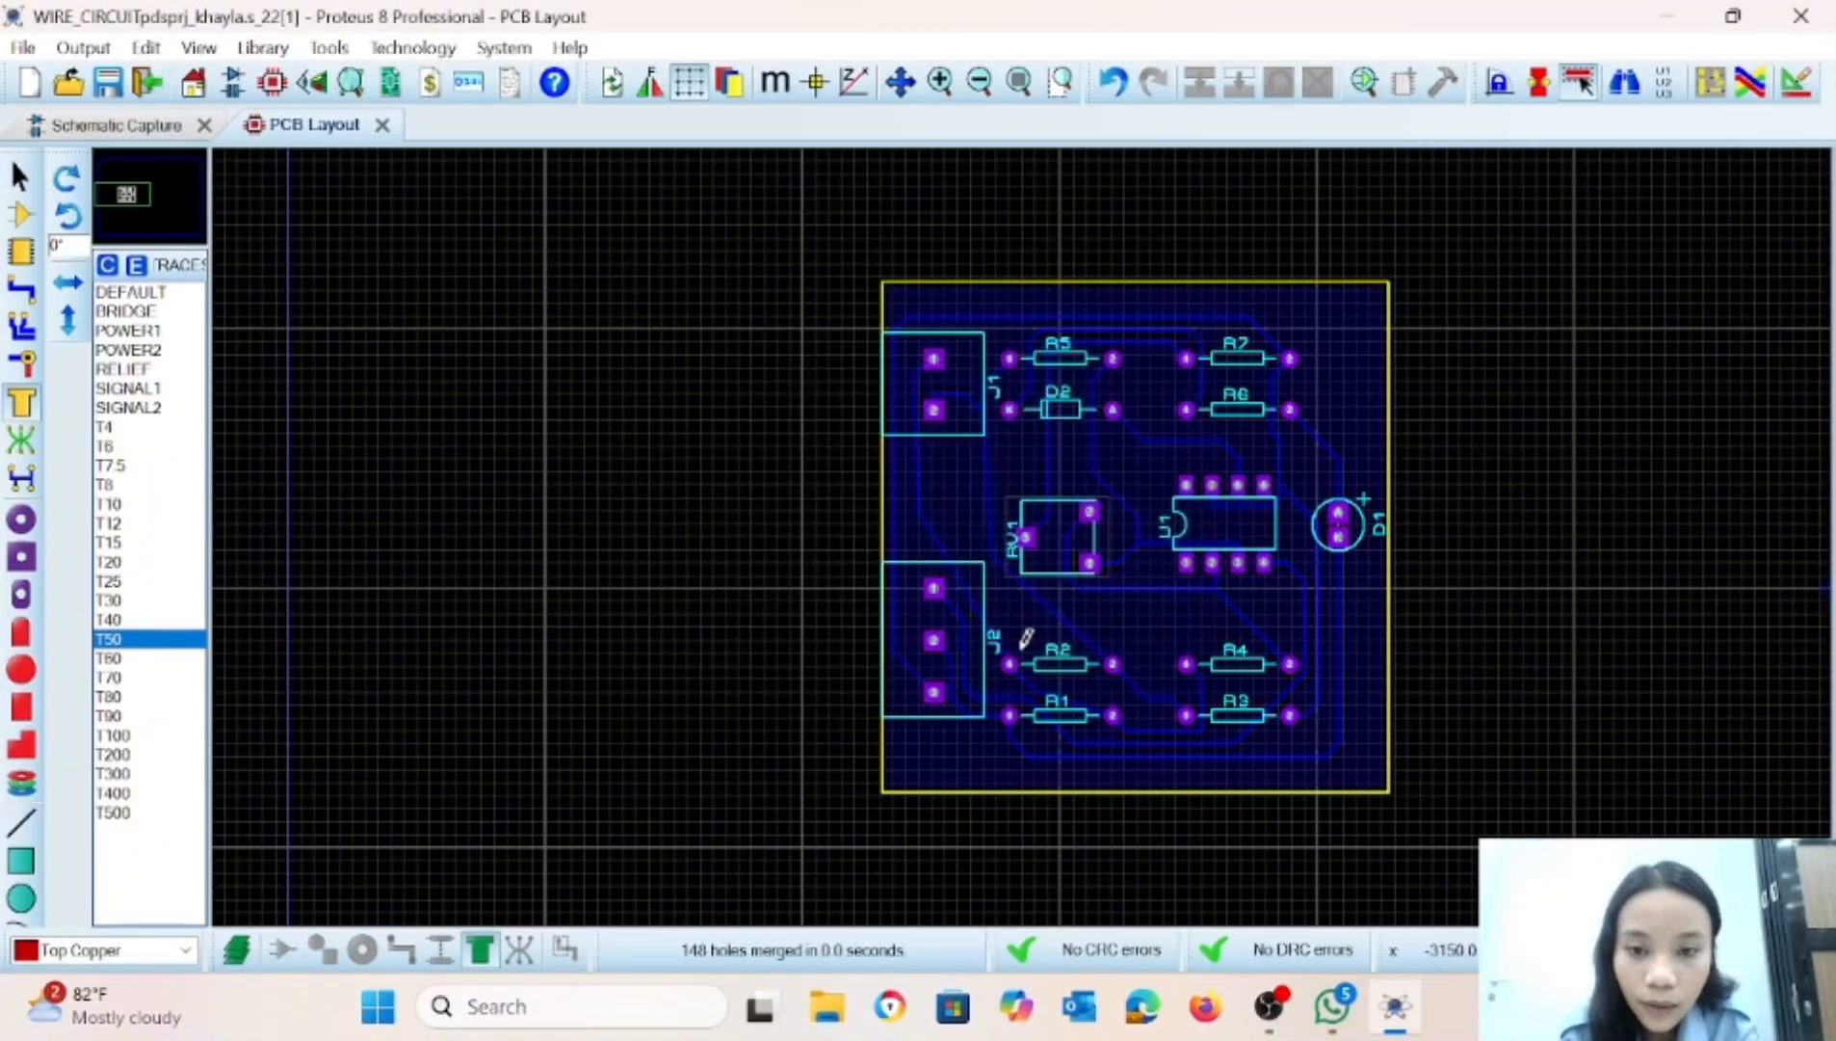
right_click(1312, 333)
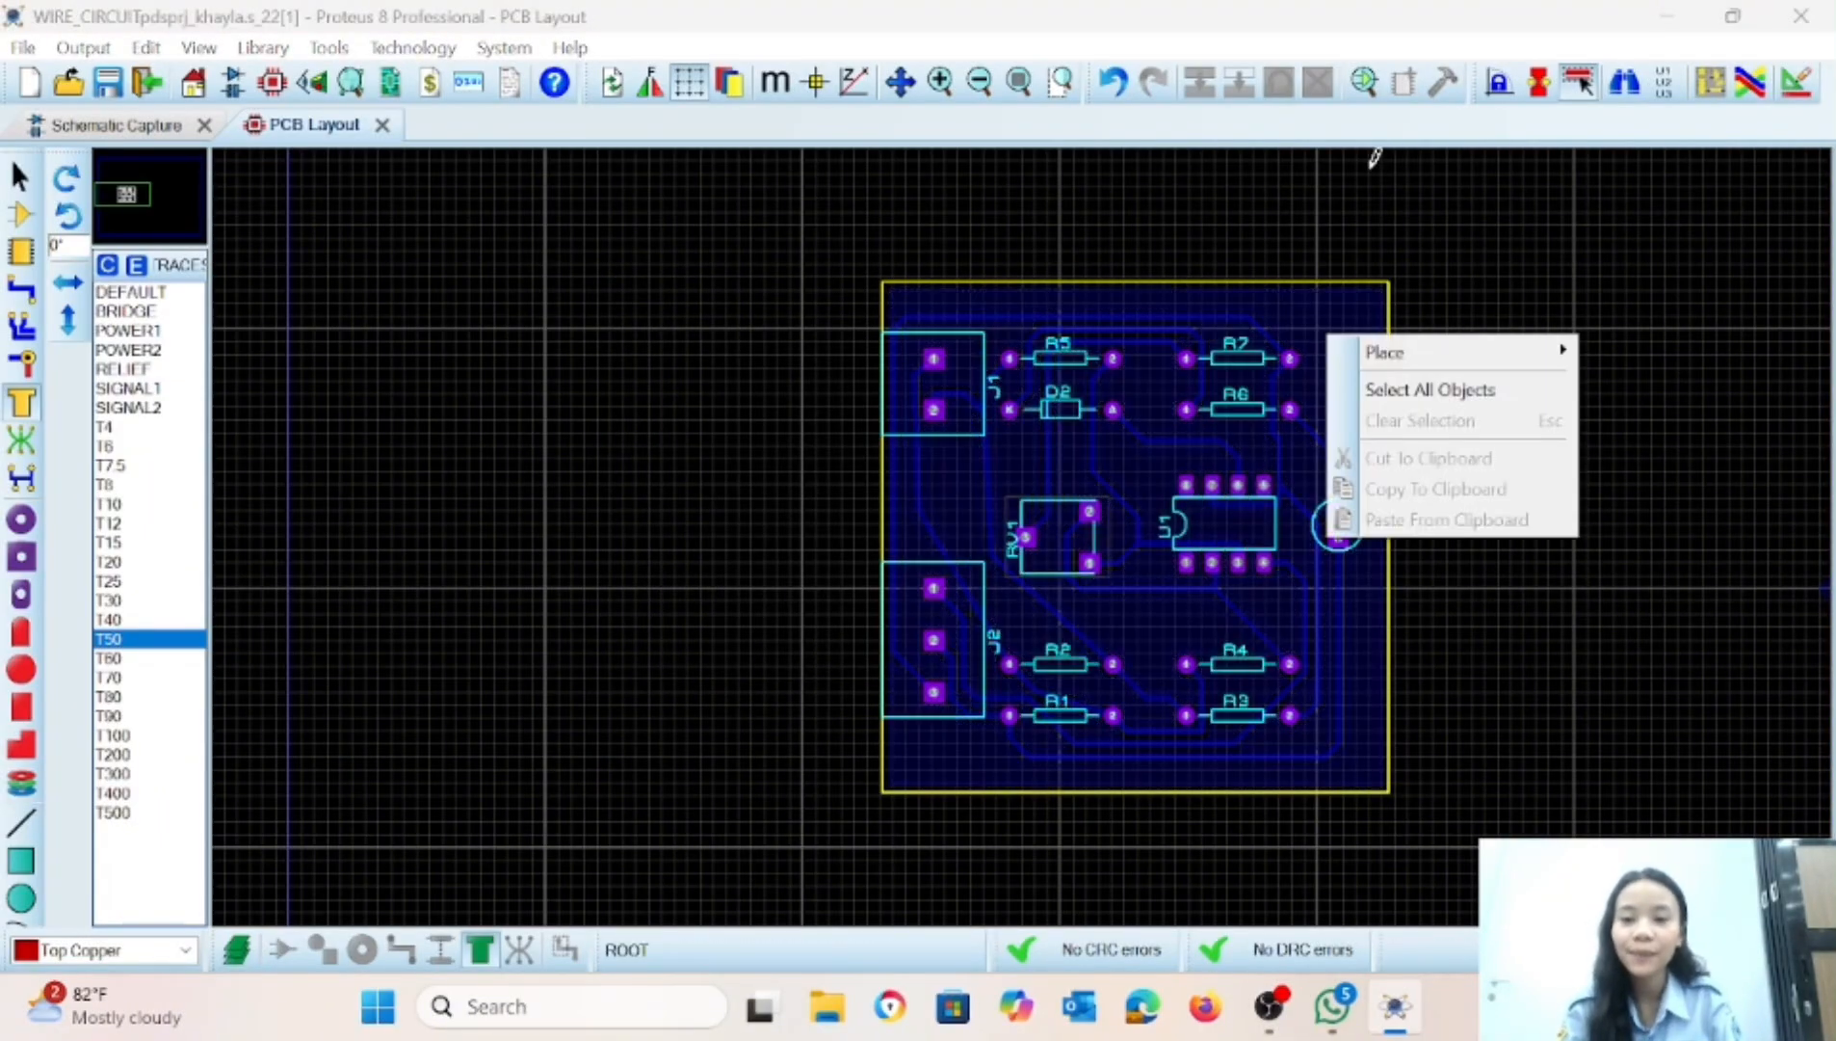
left_click(1313, 220)
left_click(1305, 226)
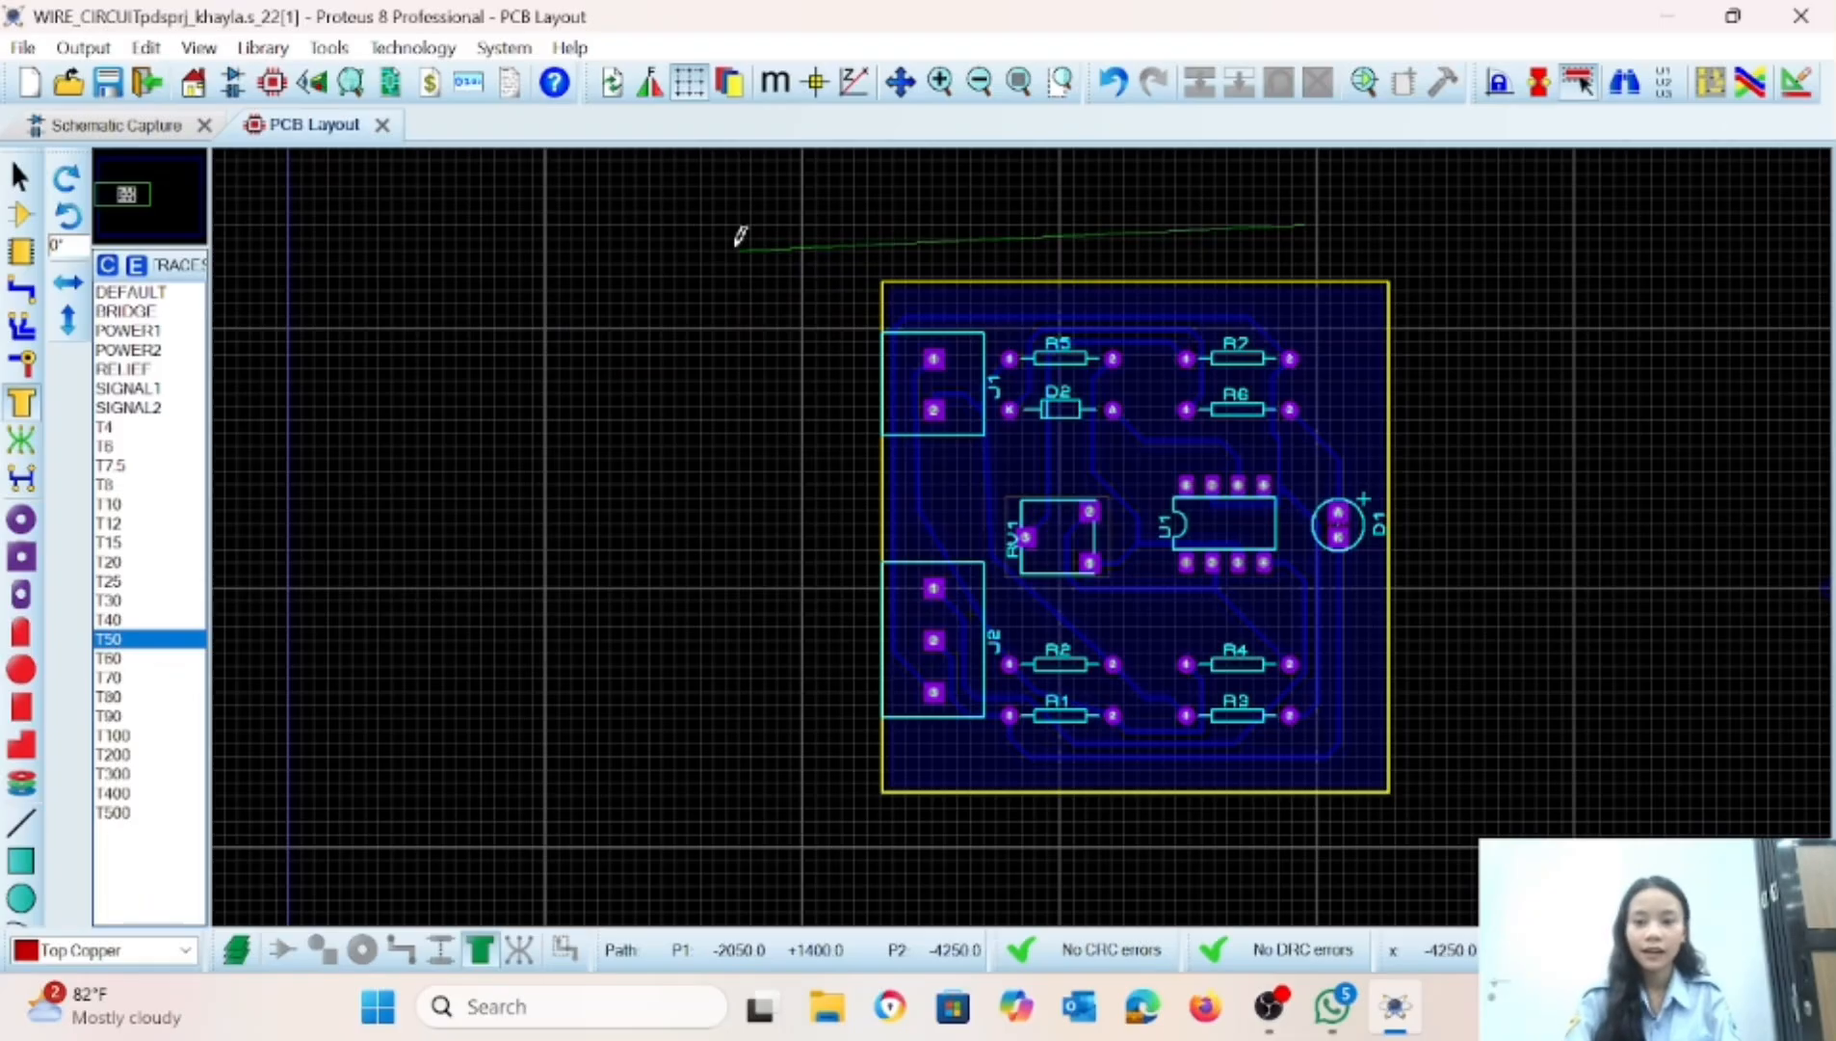
Inspect the component side and the copper side of the board in the 3D visualizer, and look over the schematic.
key("Escape")
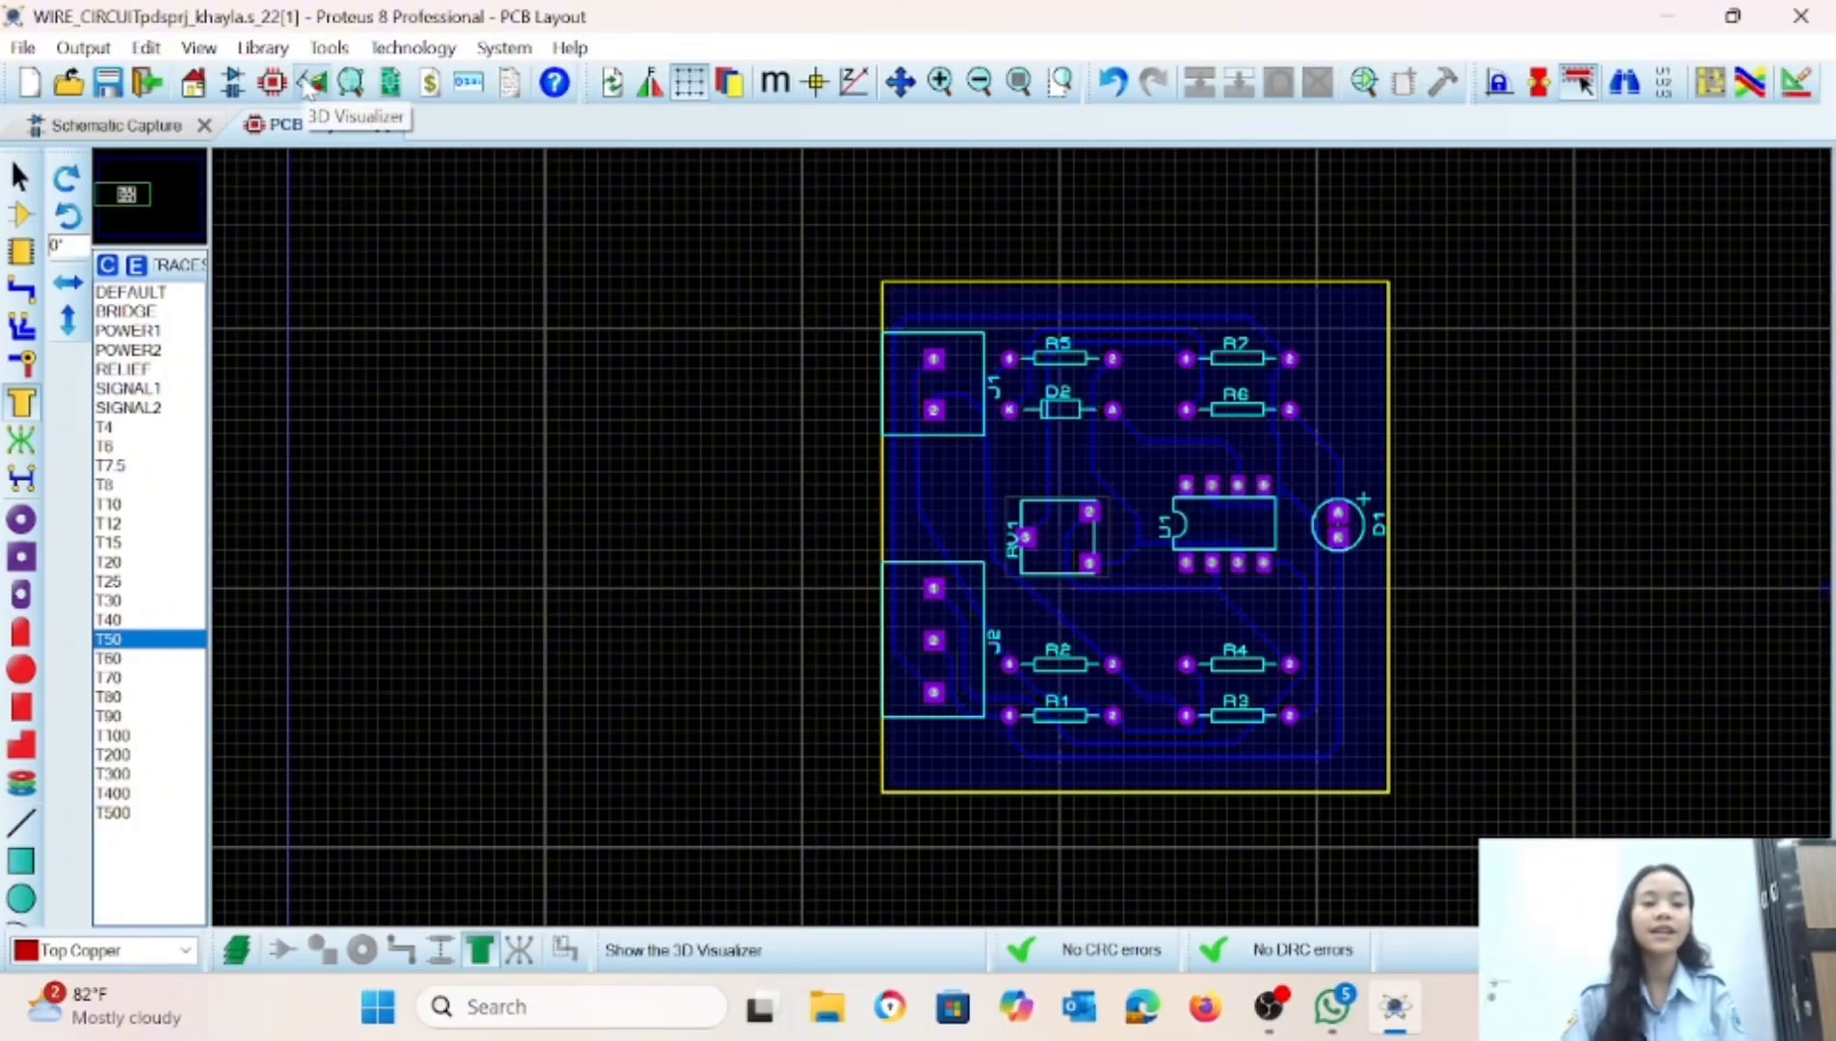
left_click(310, 84)
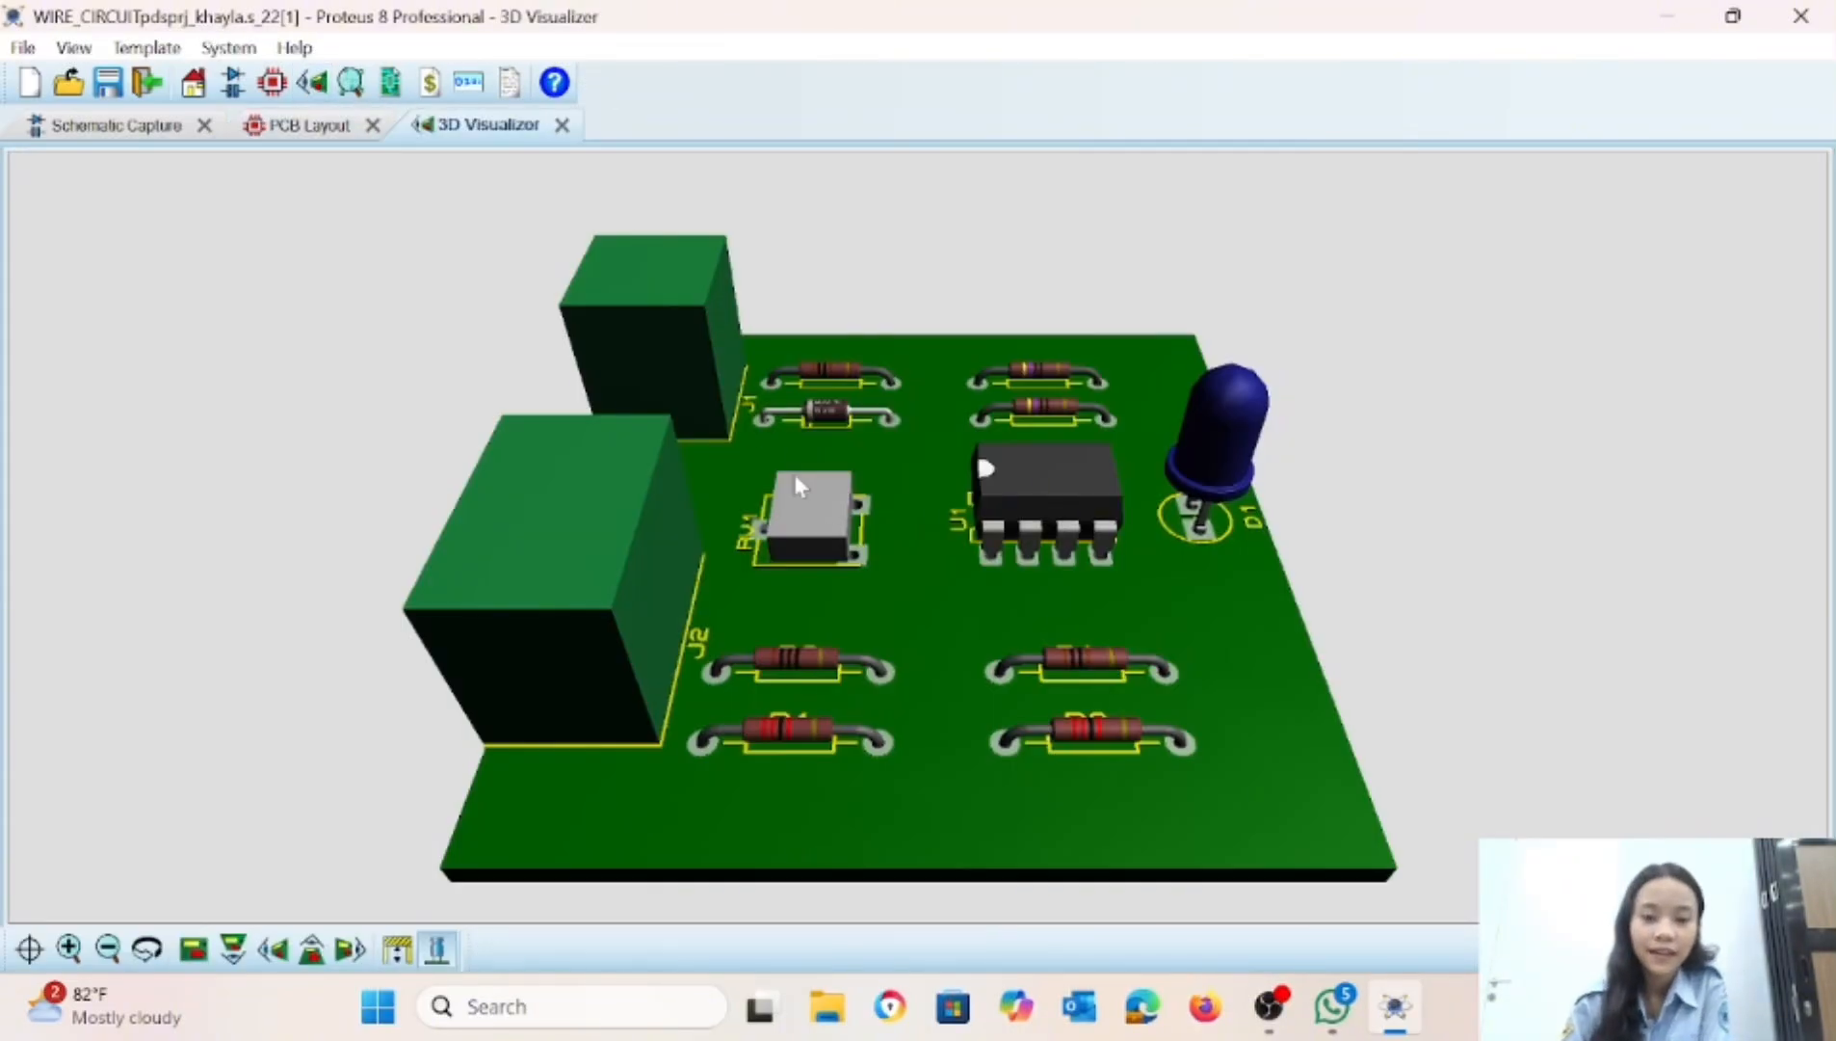
left_click_drag(892, 541, 919, 672)
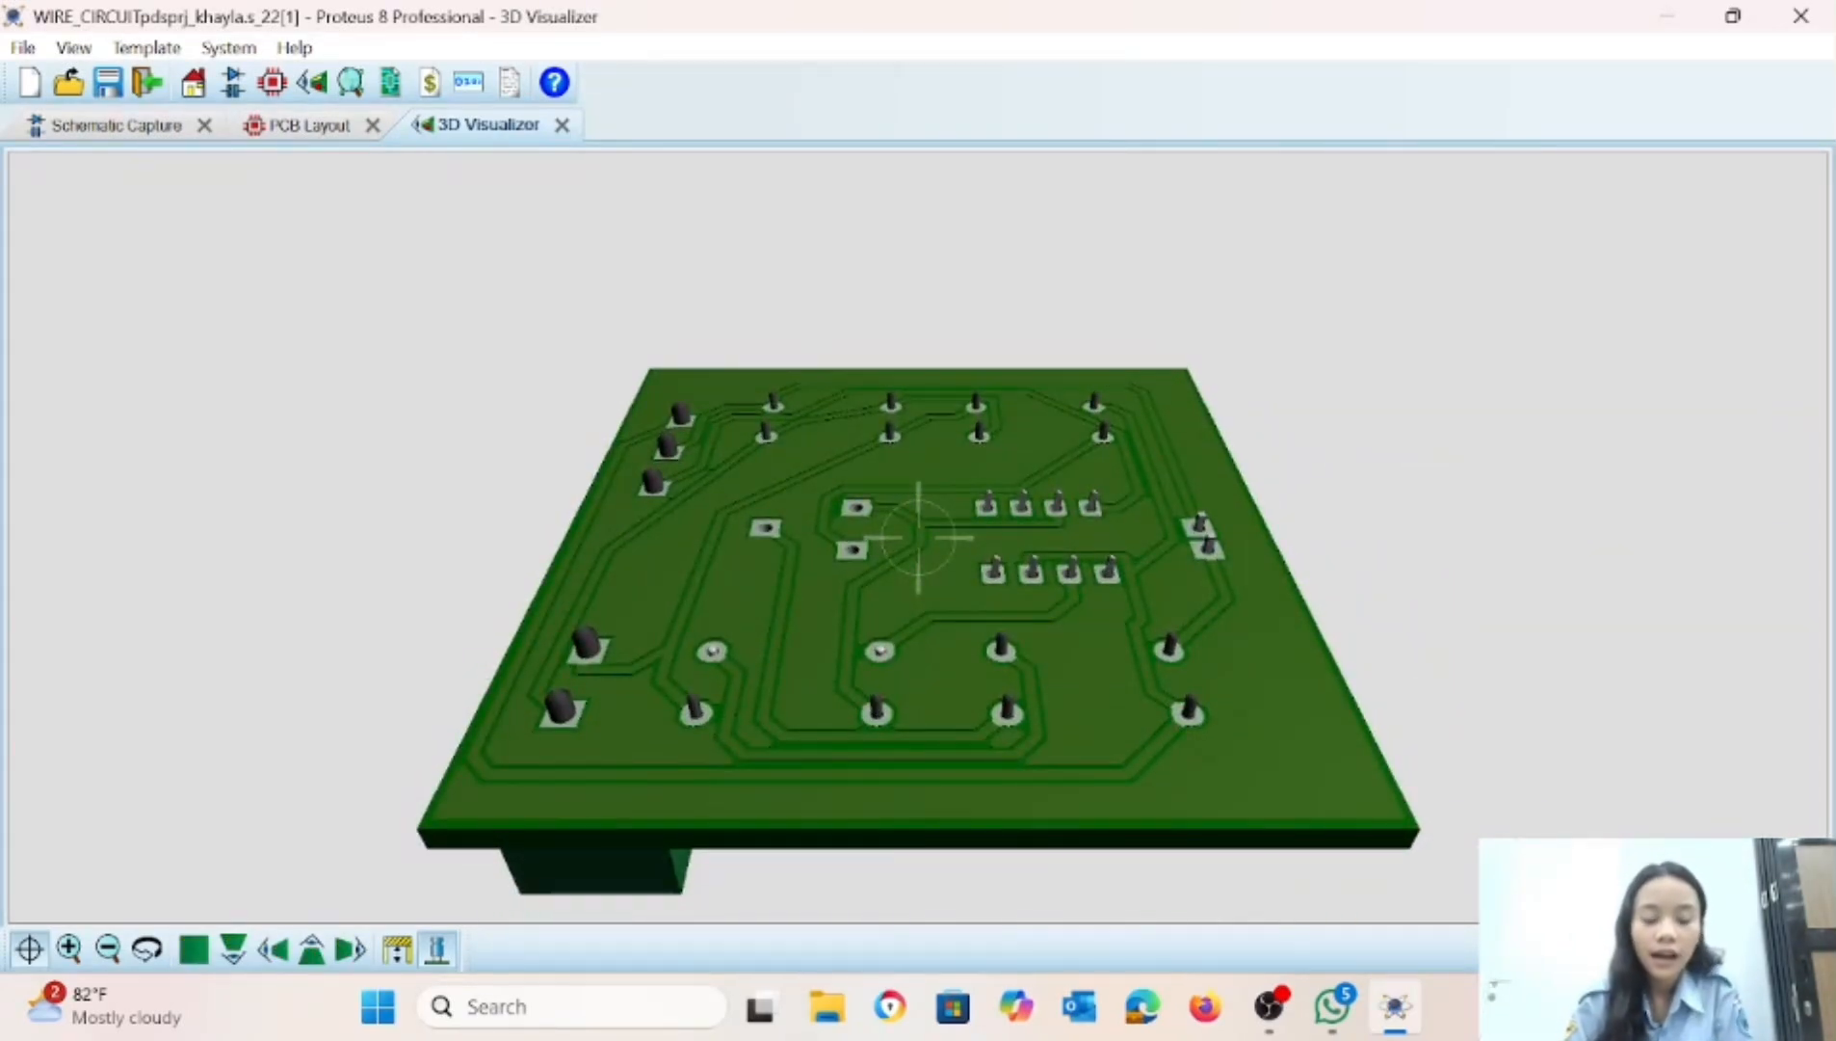
mouse_move(919, 538)
left_mouse_down()
mouse_move(918, 366)
mouse_move(932, 439)
mouse_move(973, 448)
mouse_move(838, 536)
mouse_move(814, 607)
mouse_move(928, 534)
mouse_move(963, 541)
mouse_move(968, 573)
mouse_move(888, 553)
left_mouse_up()
right_click(919, 537)
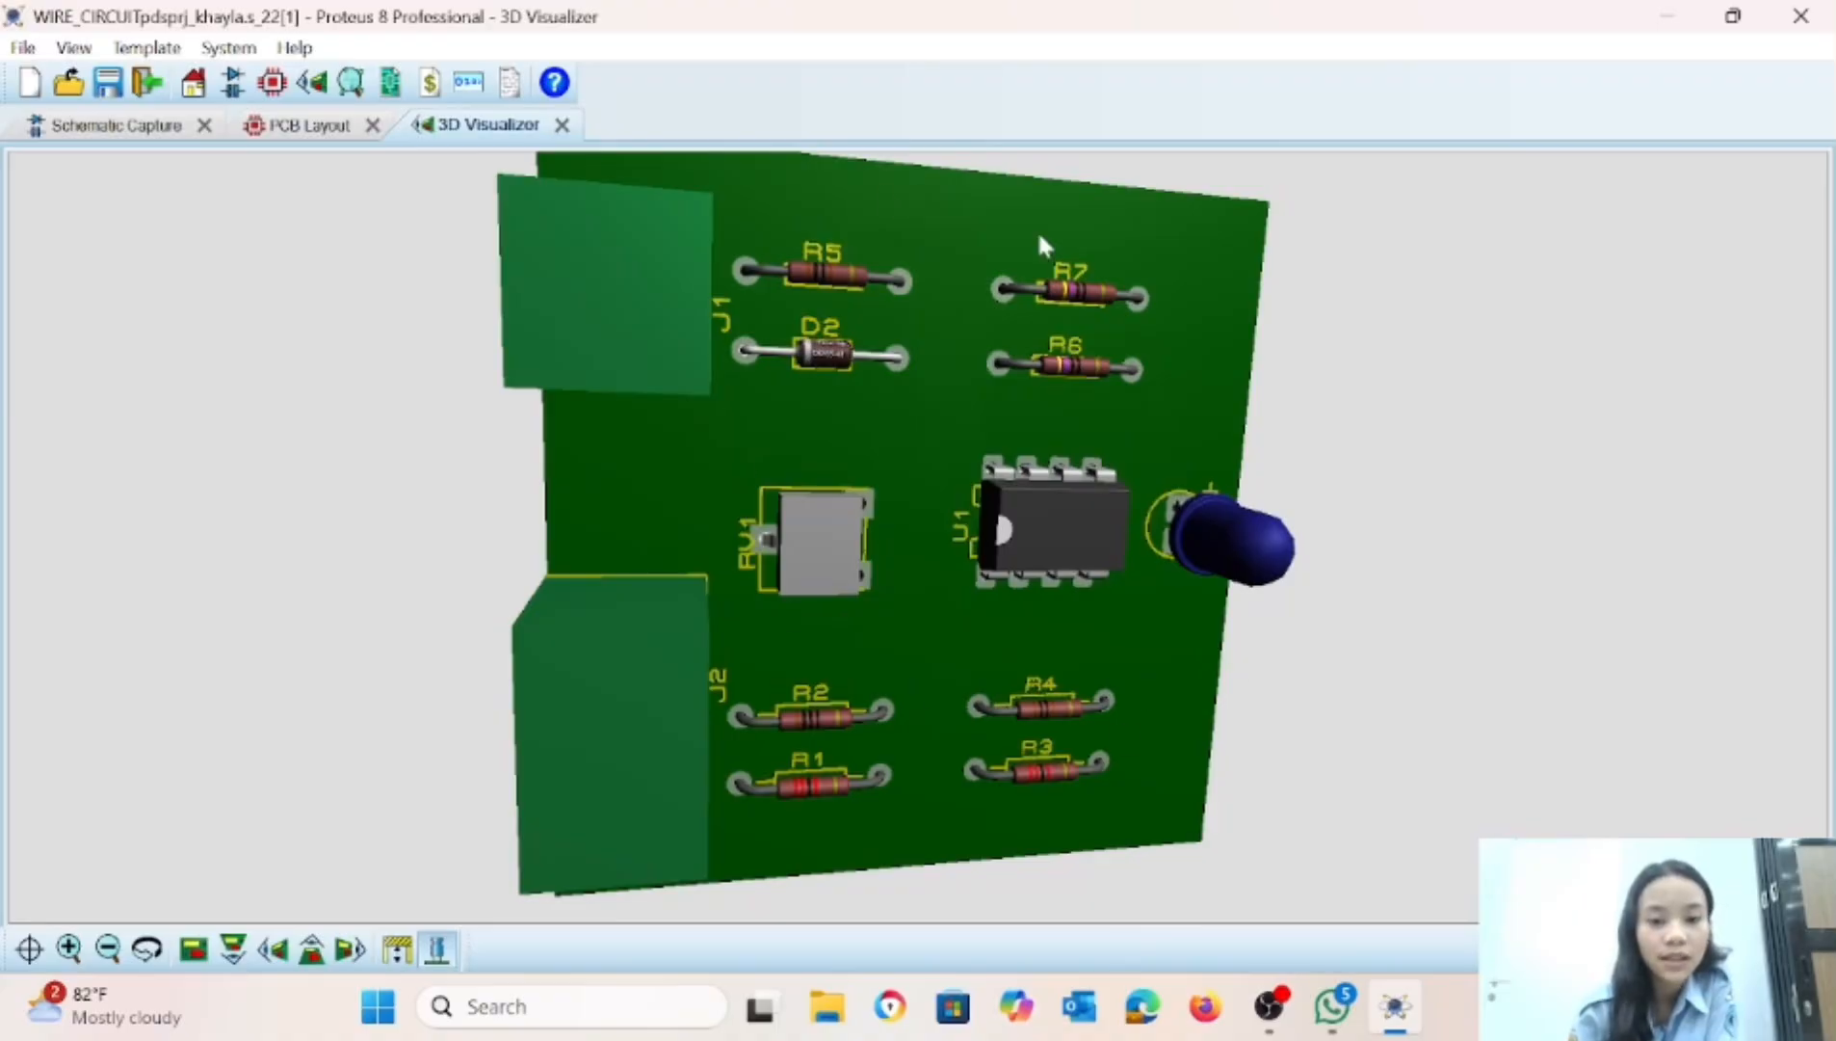
left_click_drag(681, 344, 426, 370)
left_click_drag(919, 538, 906, 534)
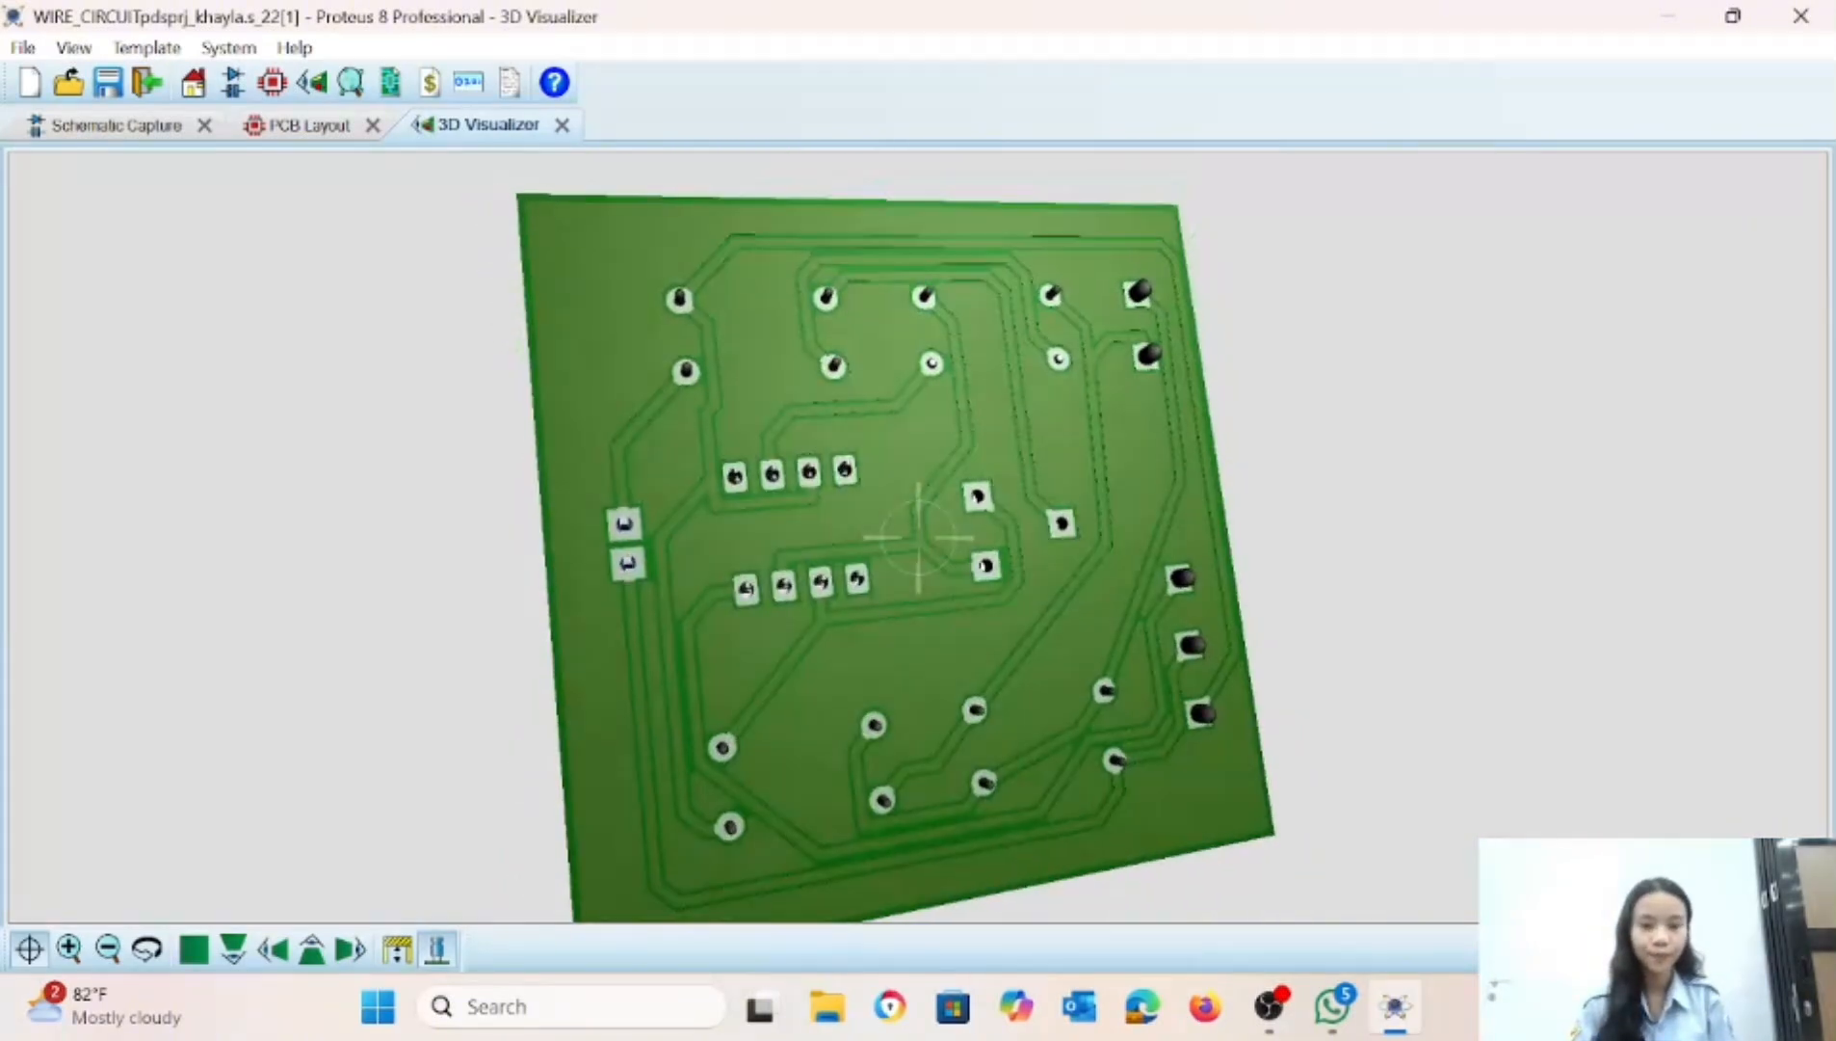
right_click(907, 533)
left_click(113, 126)
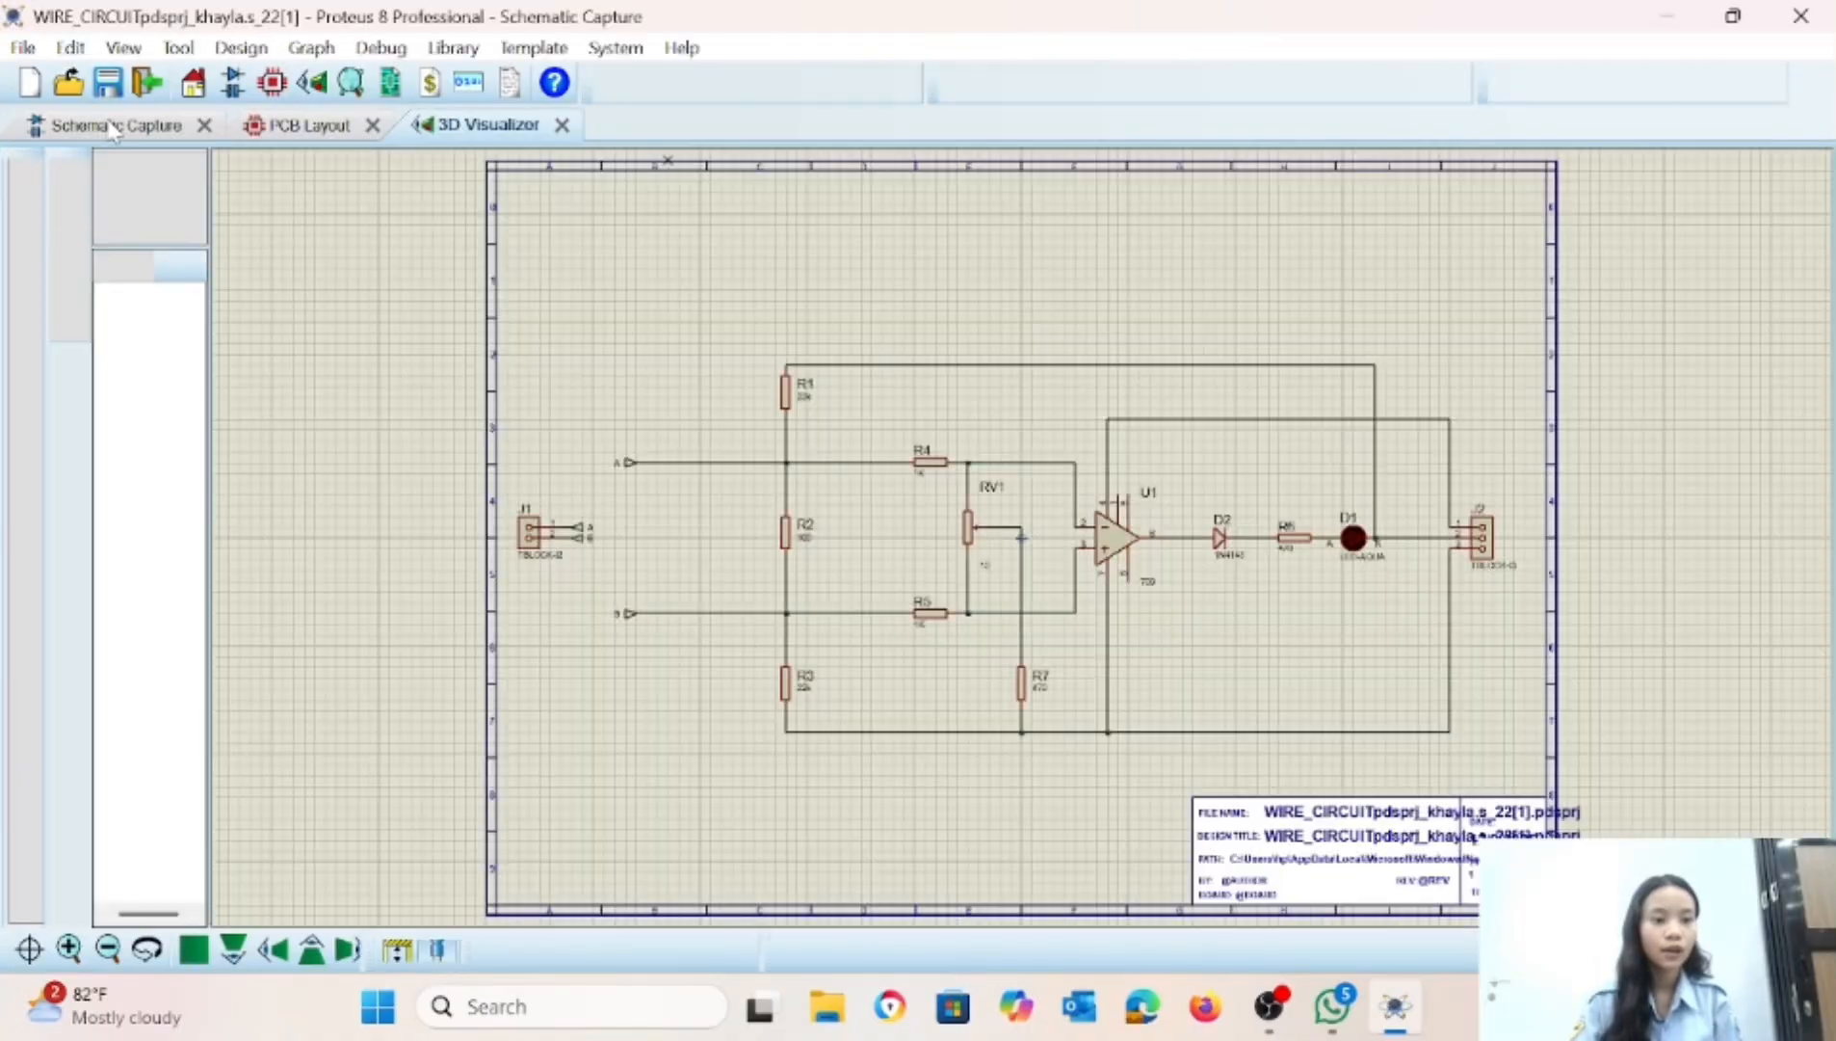
Export the PCB layout as an Adobe PDF in Normal Artwork mode with the default layers, and view the resulting PDF full screen.
left_click(308, 126)
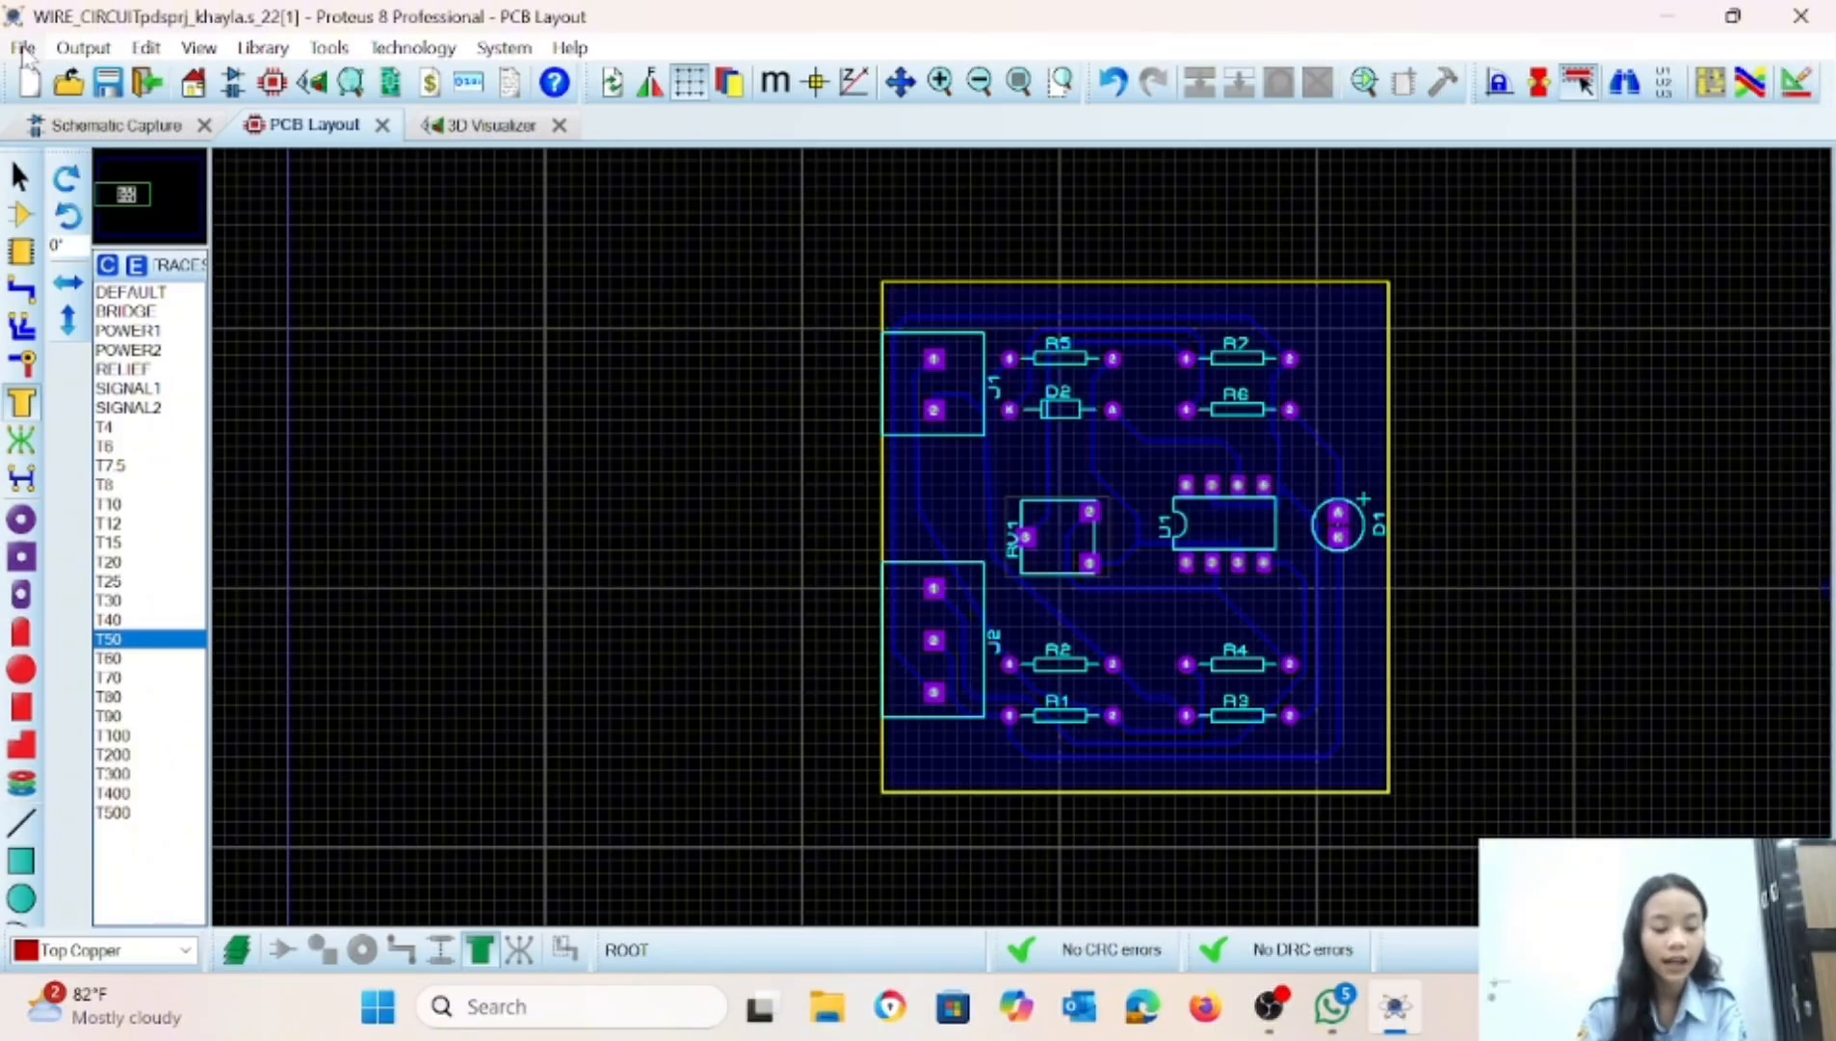
left_click(70, 48)
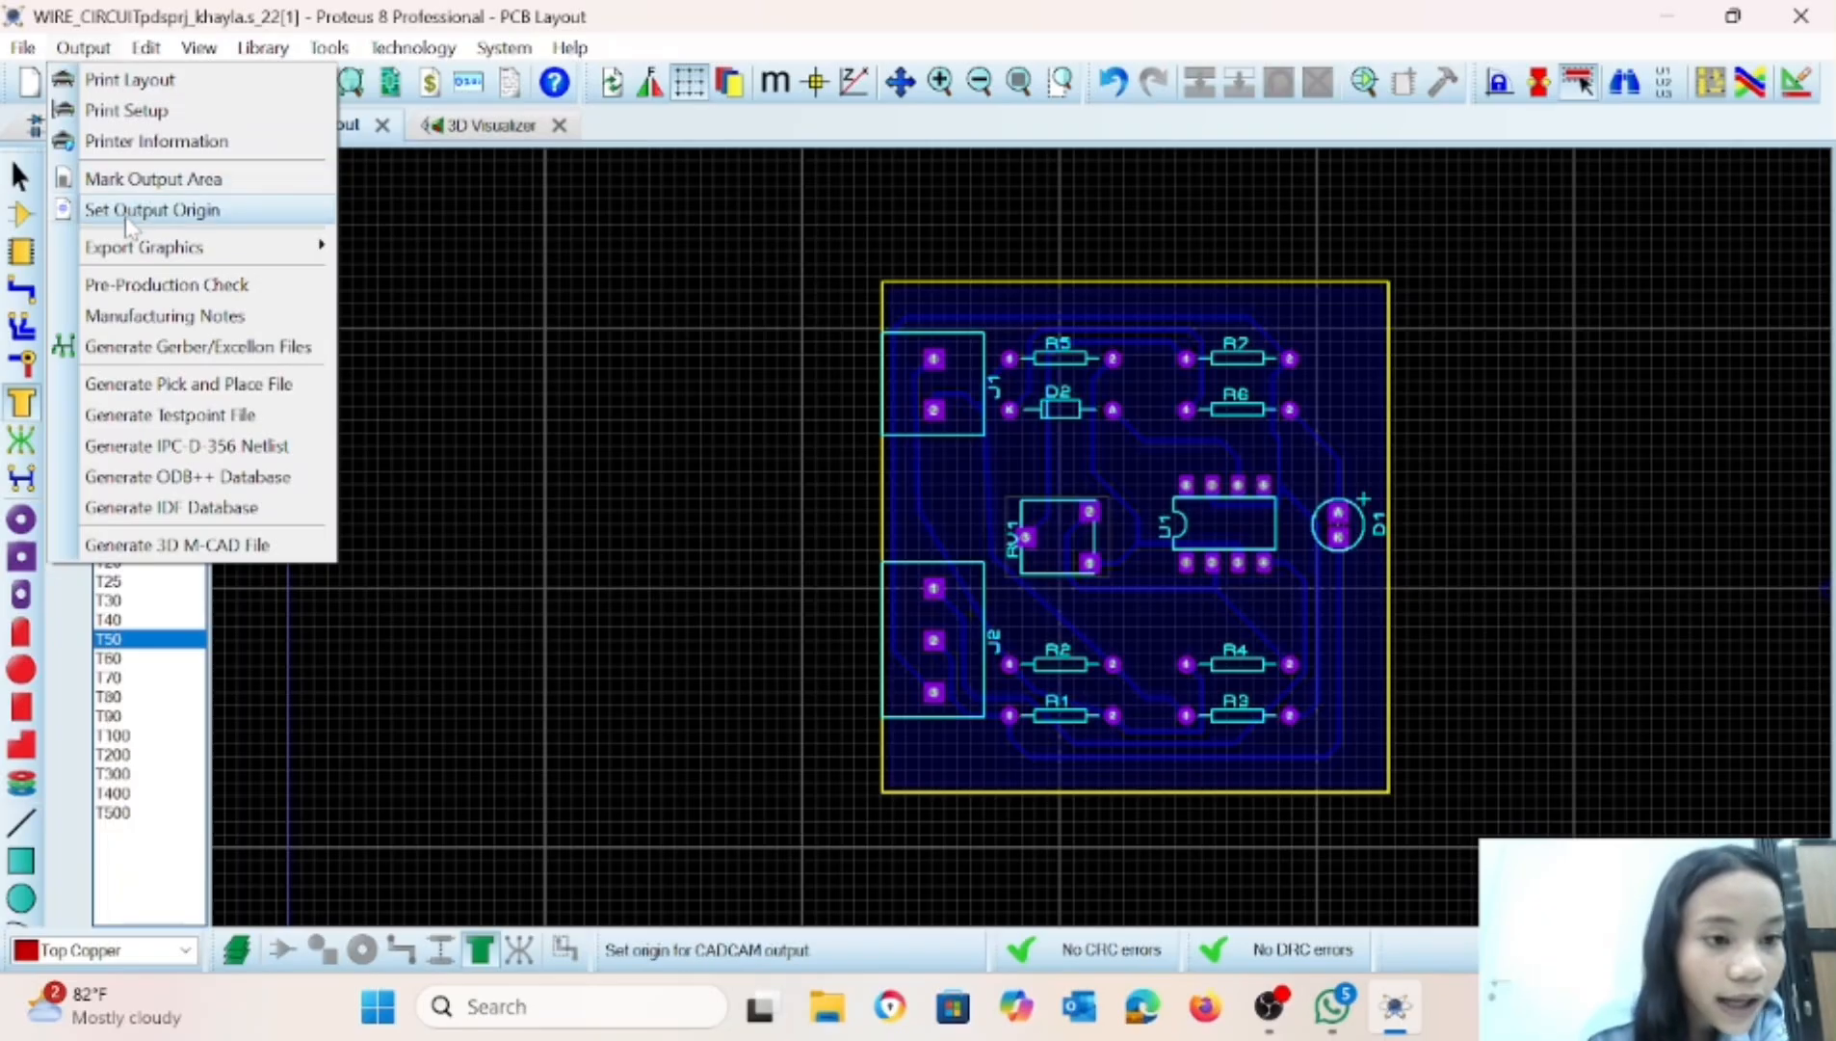
mouse_move(128, 253)
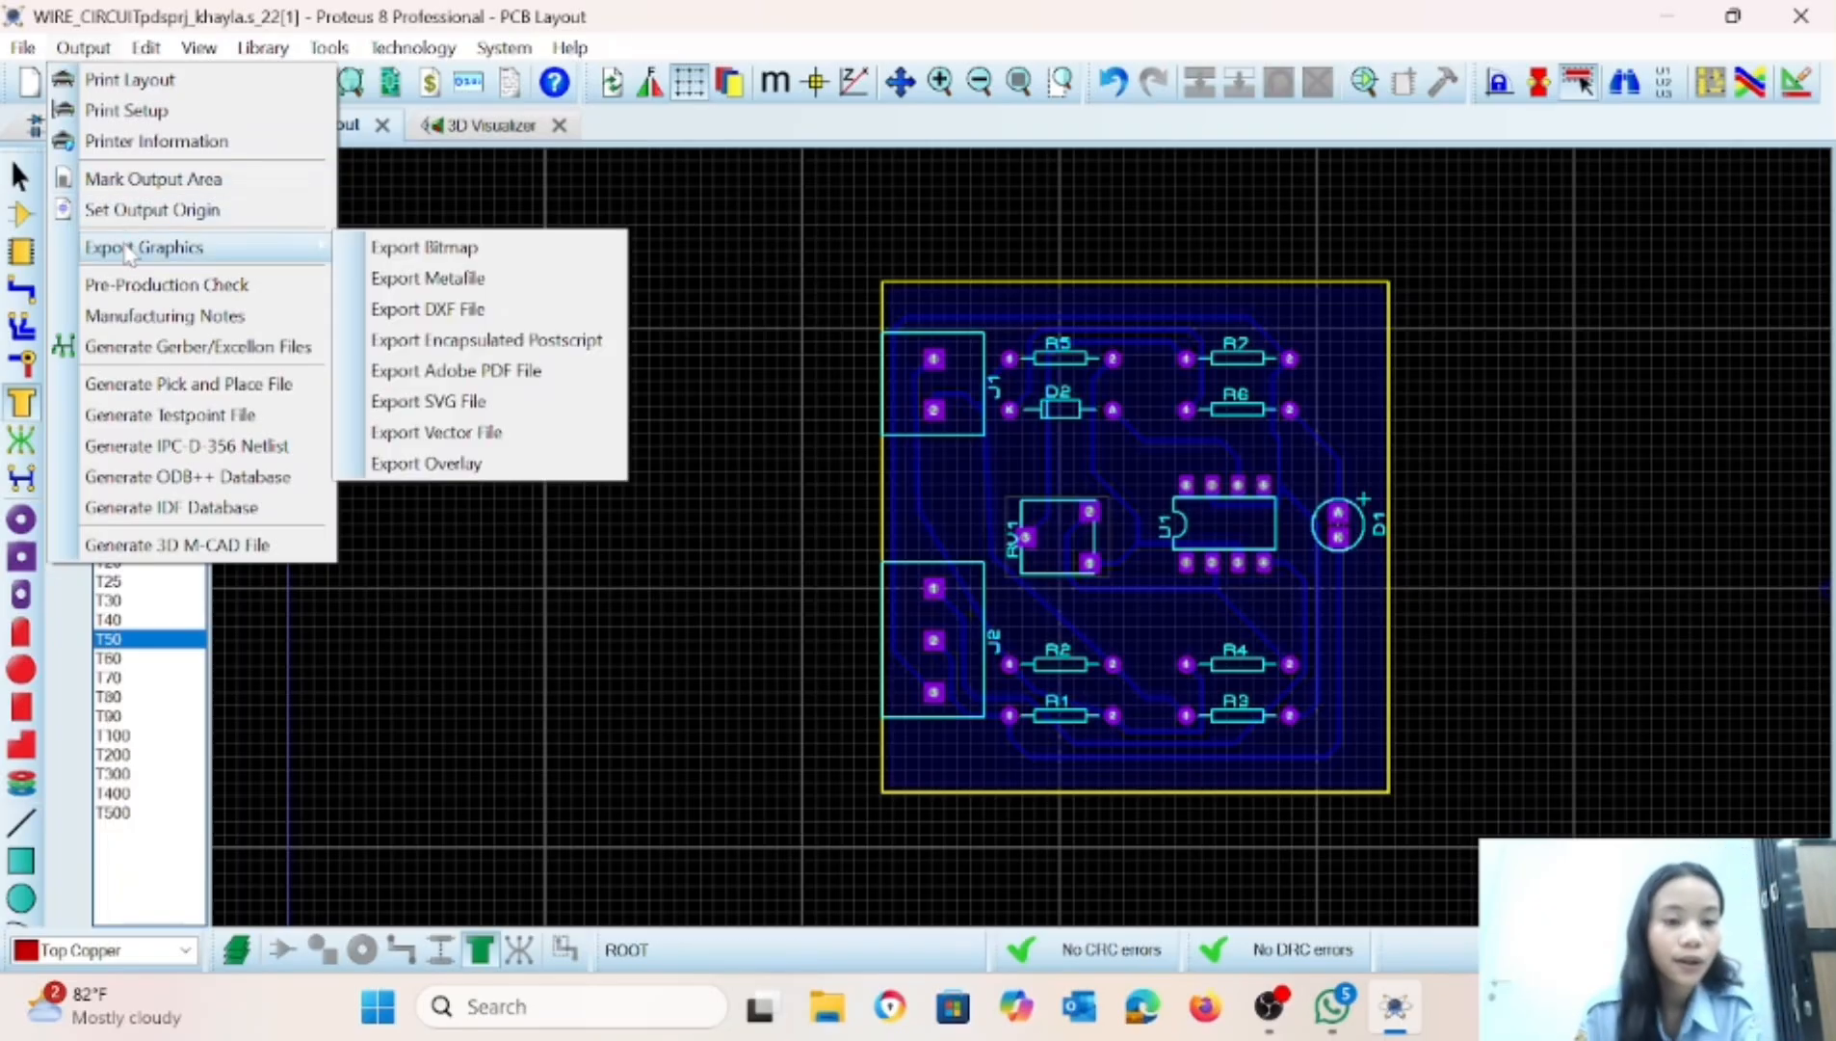
left_click(436, 378)
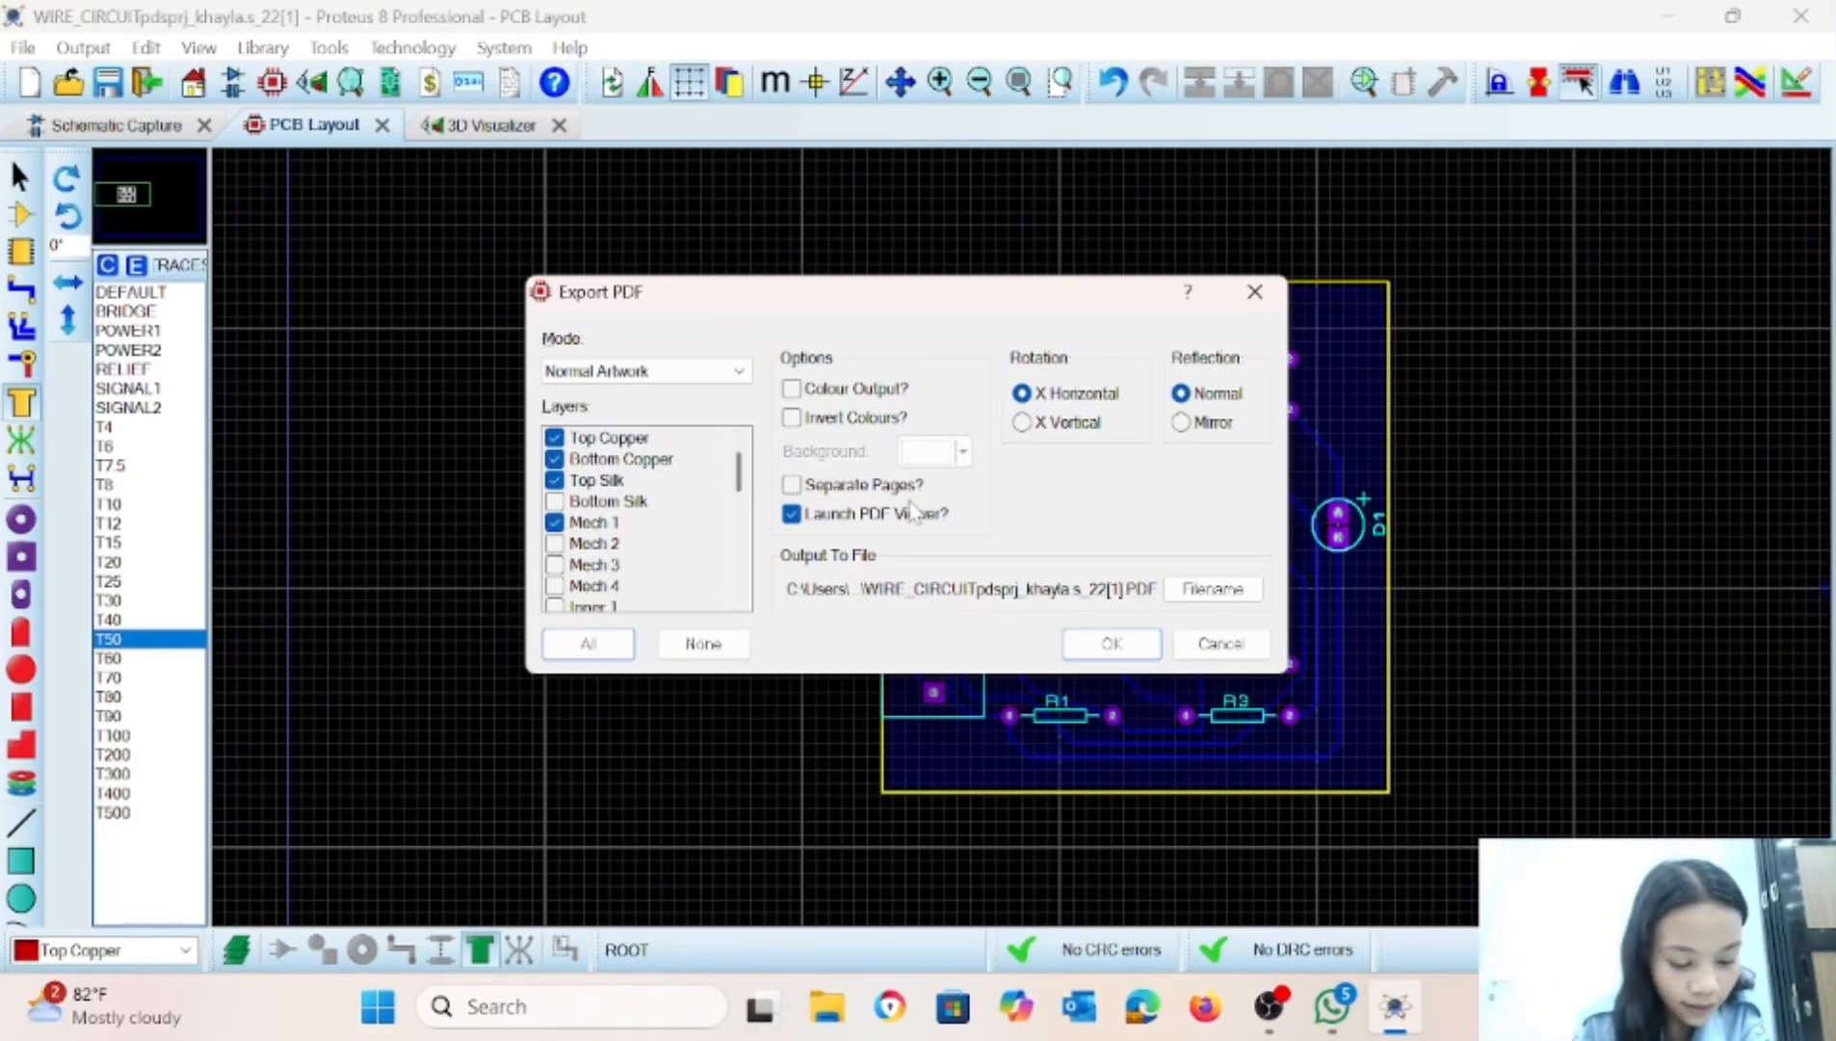
scroll(628, 536, "down", 6)
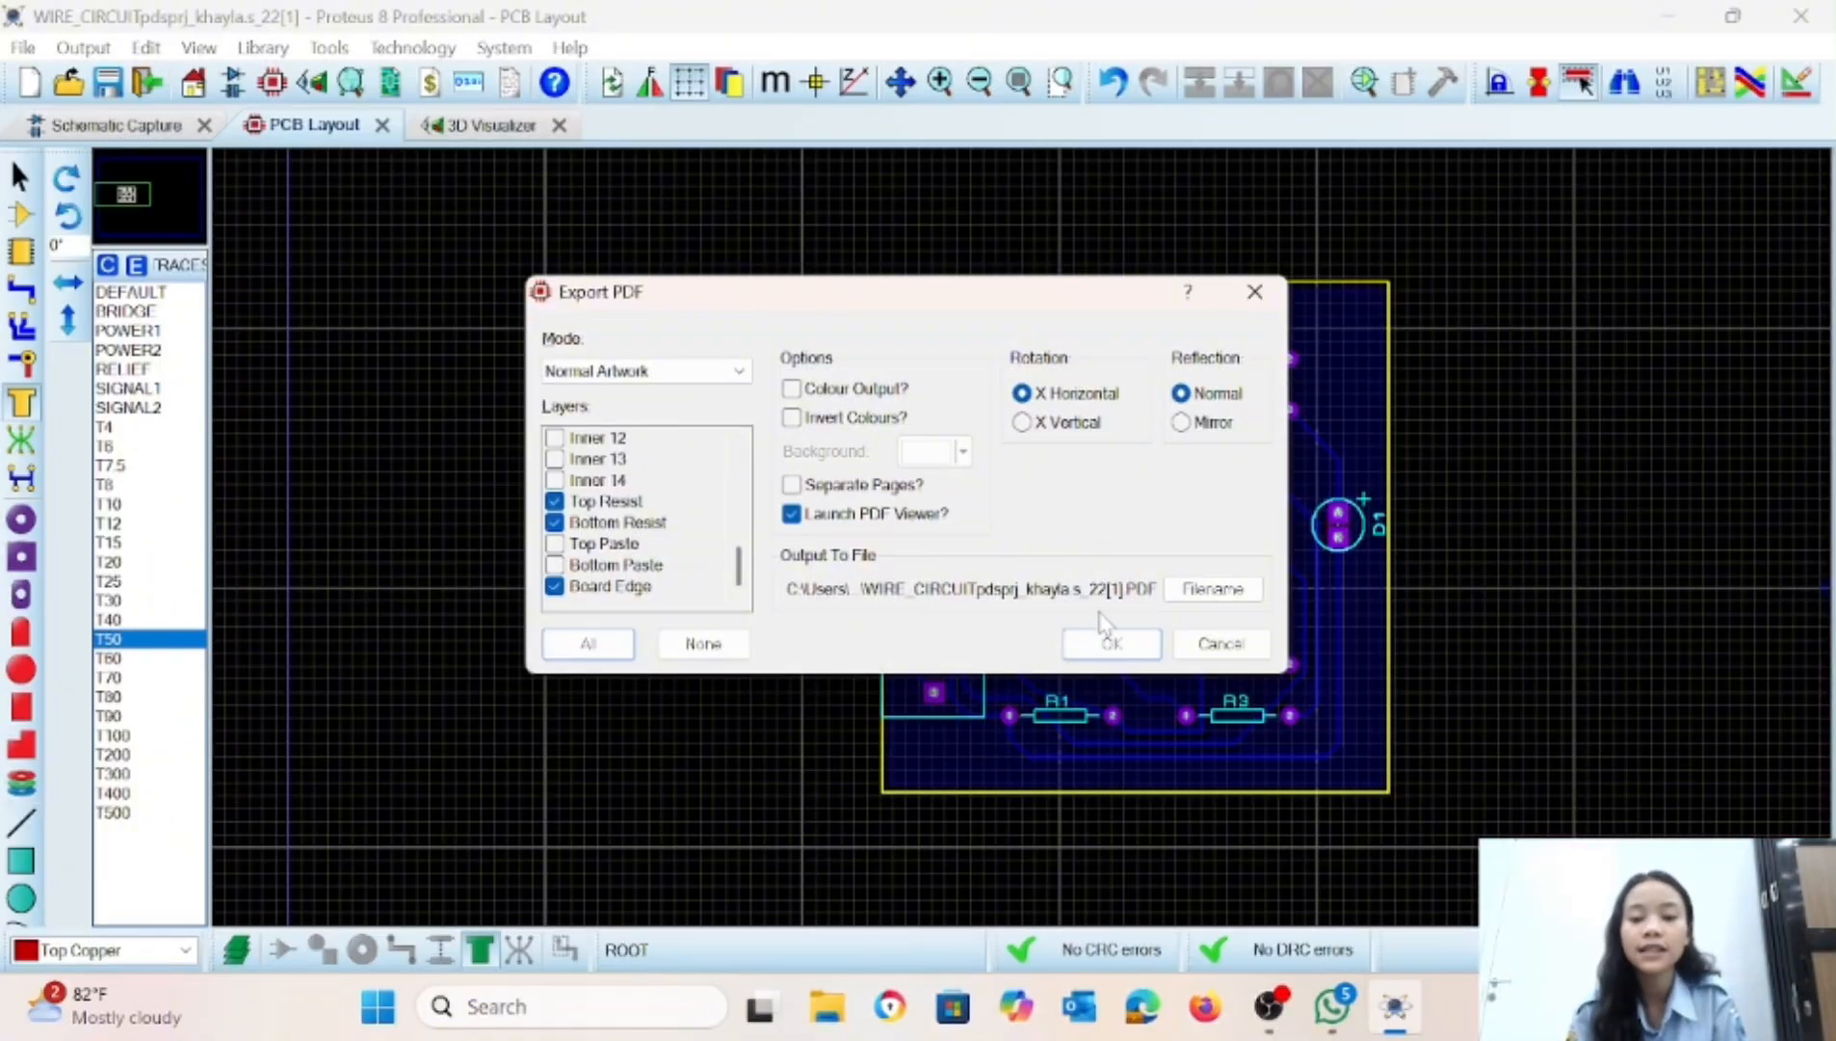
left_click(1110, 643)
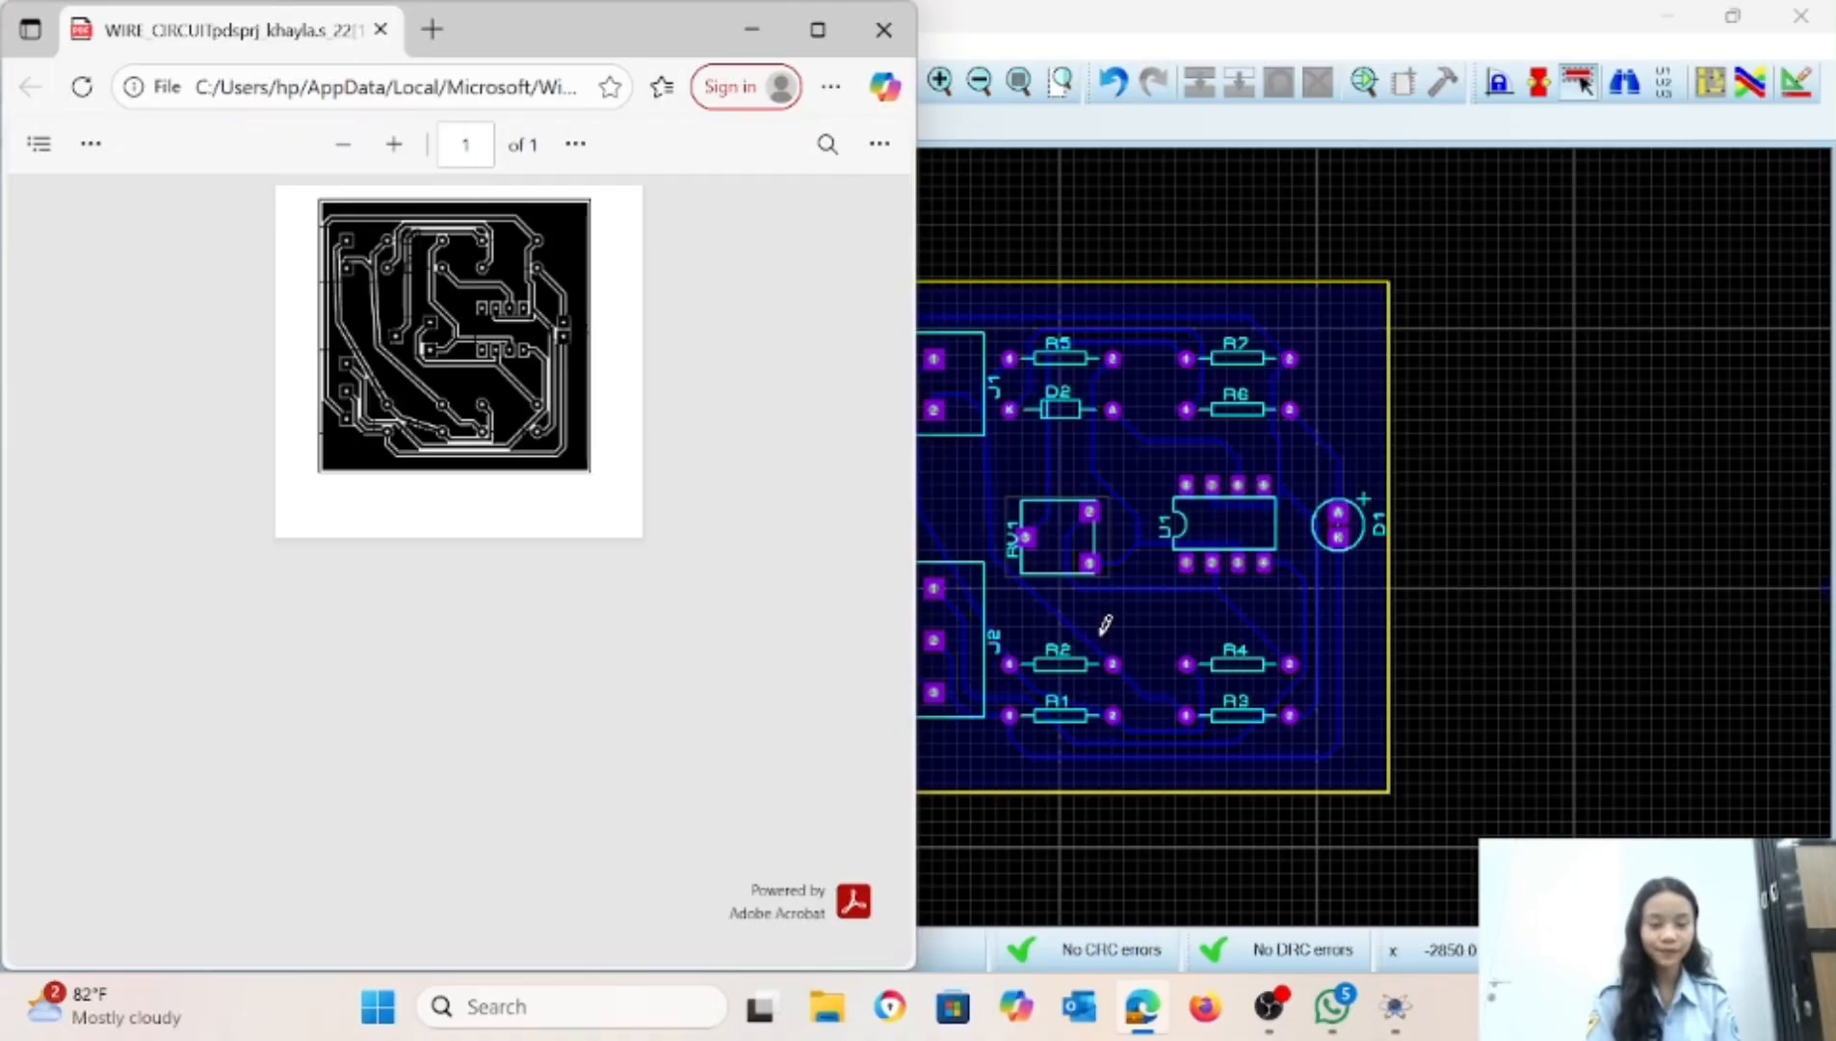
left_click(817, 30)
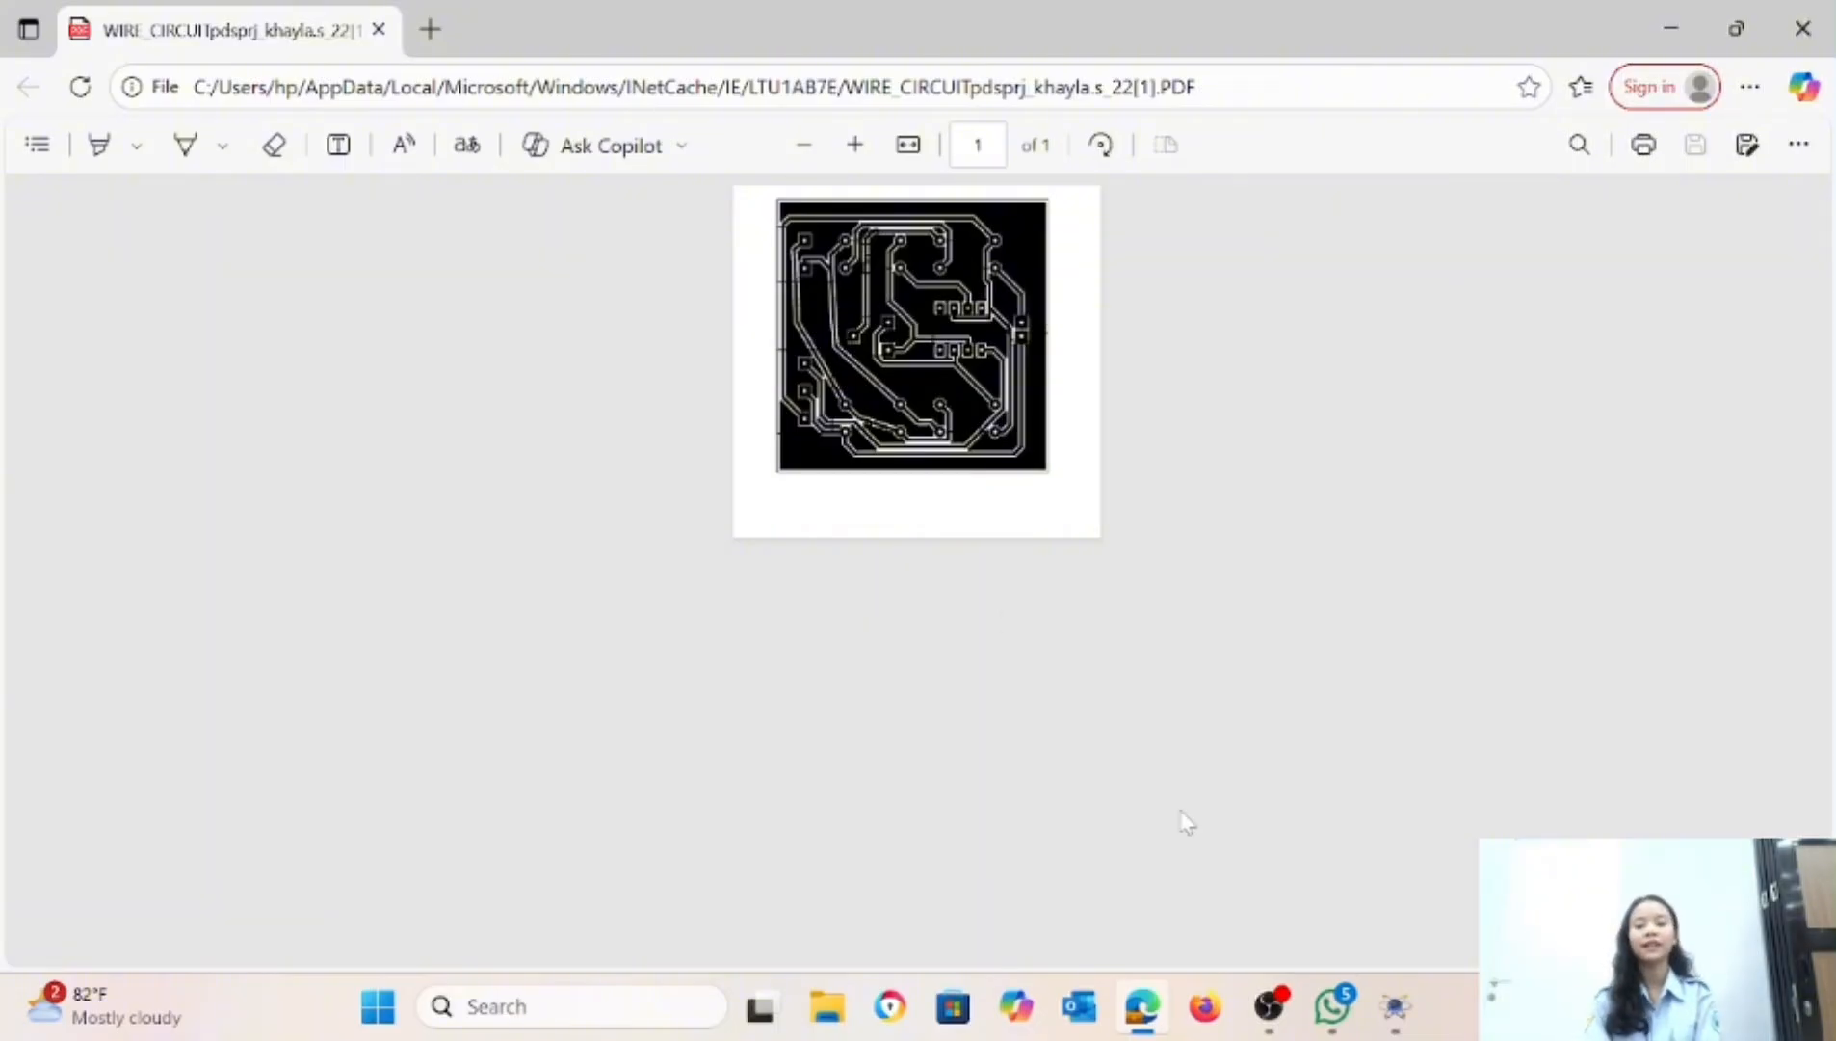
left_click(1270, 1004)
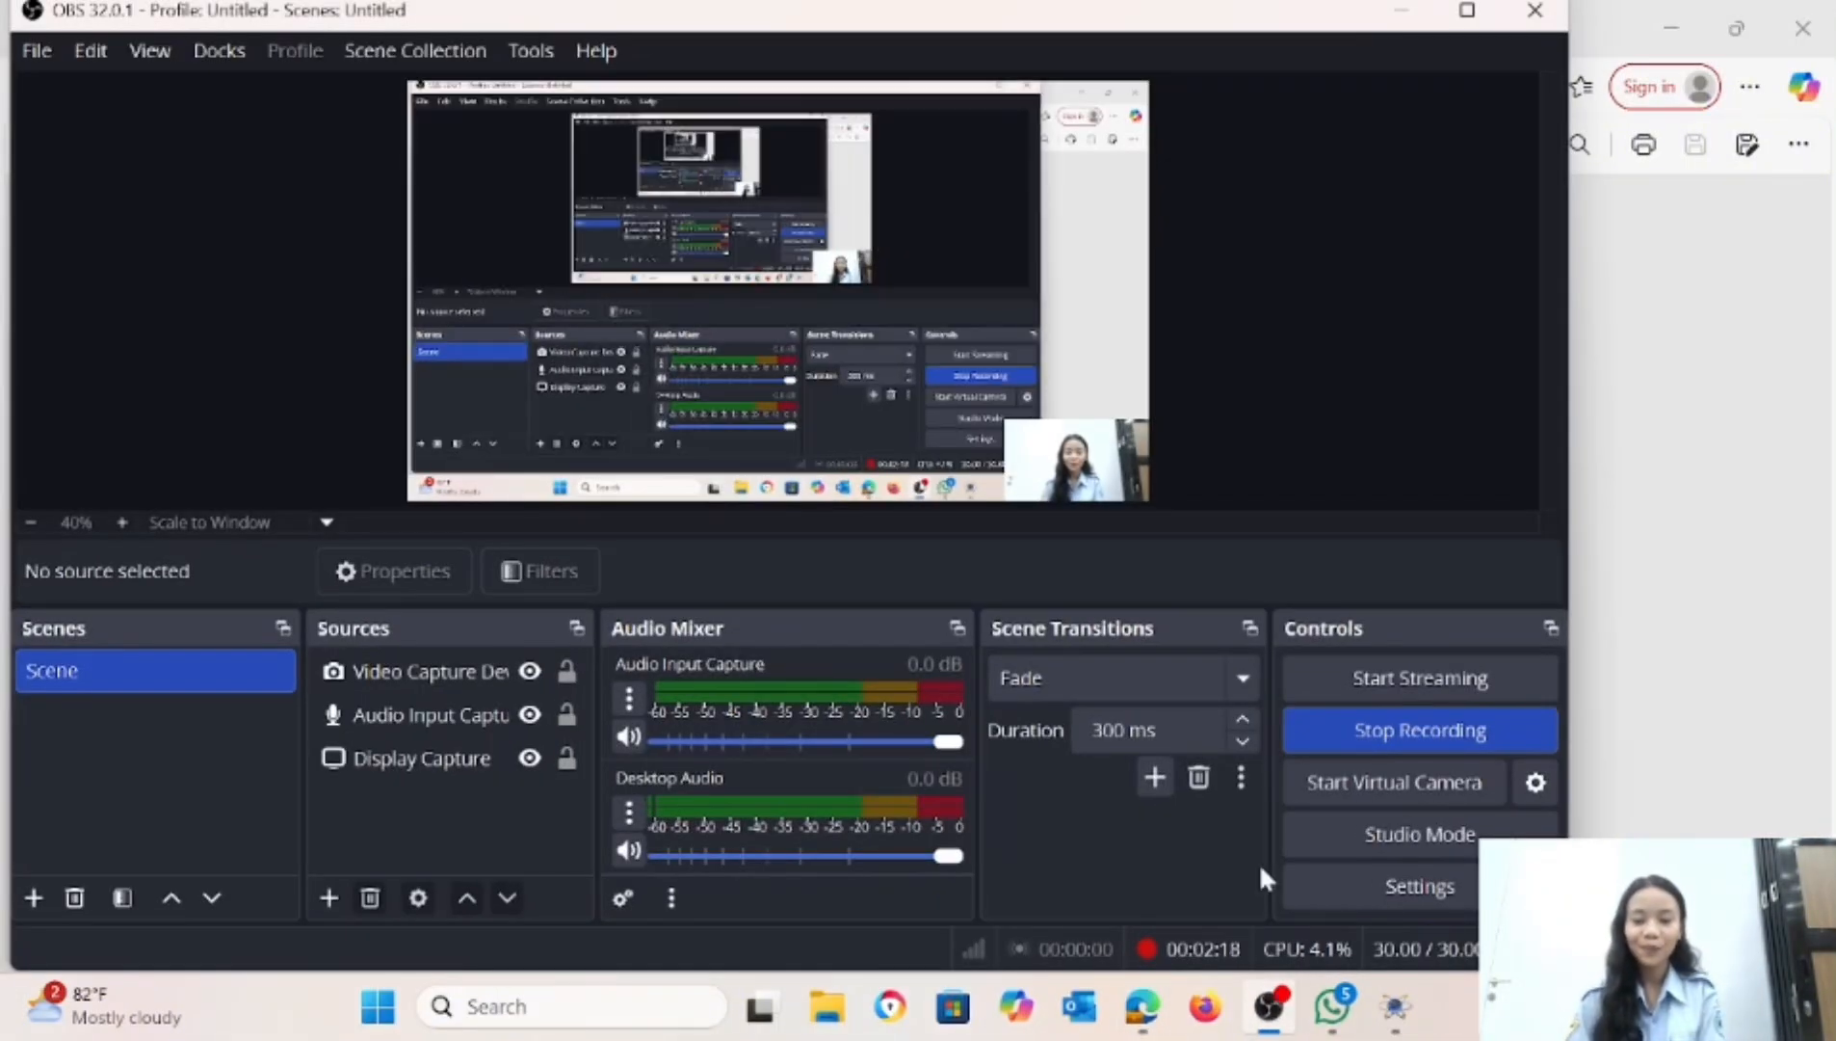